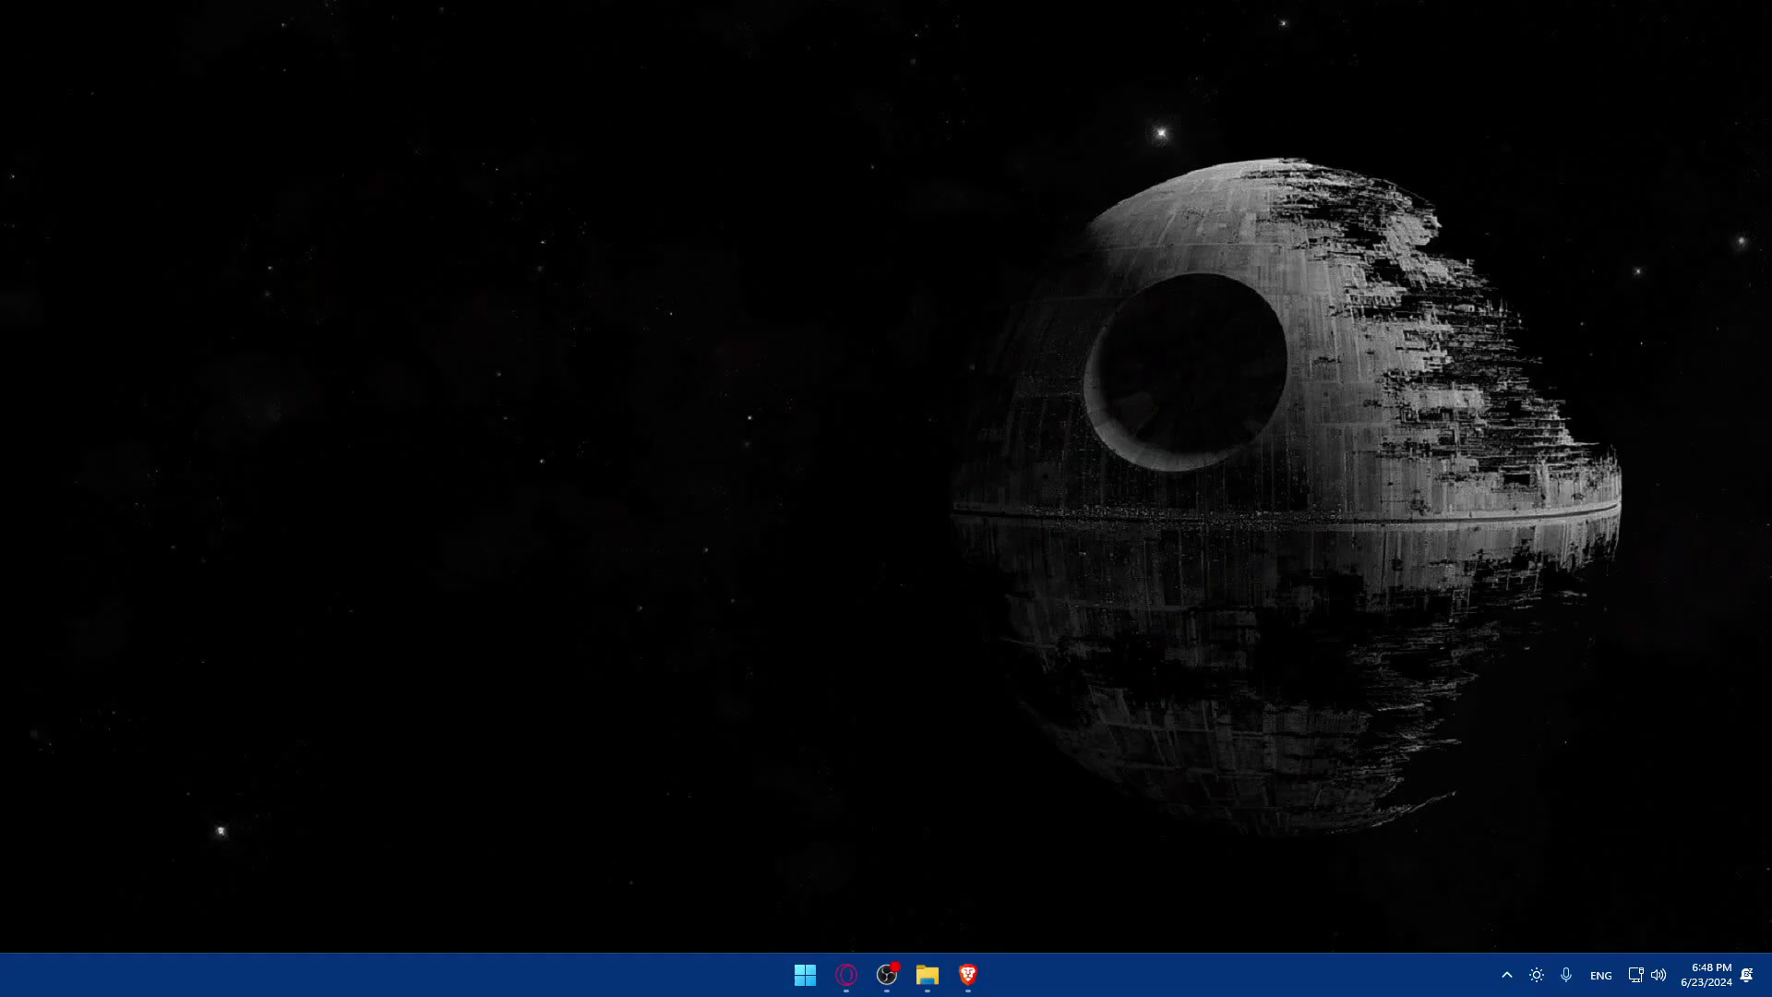
Open Brave and go to sites.google.com.
{"action": "left_click", "coordinate": [967, 973]}
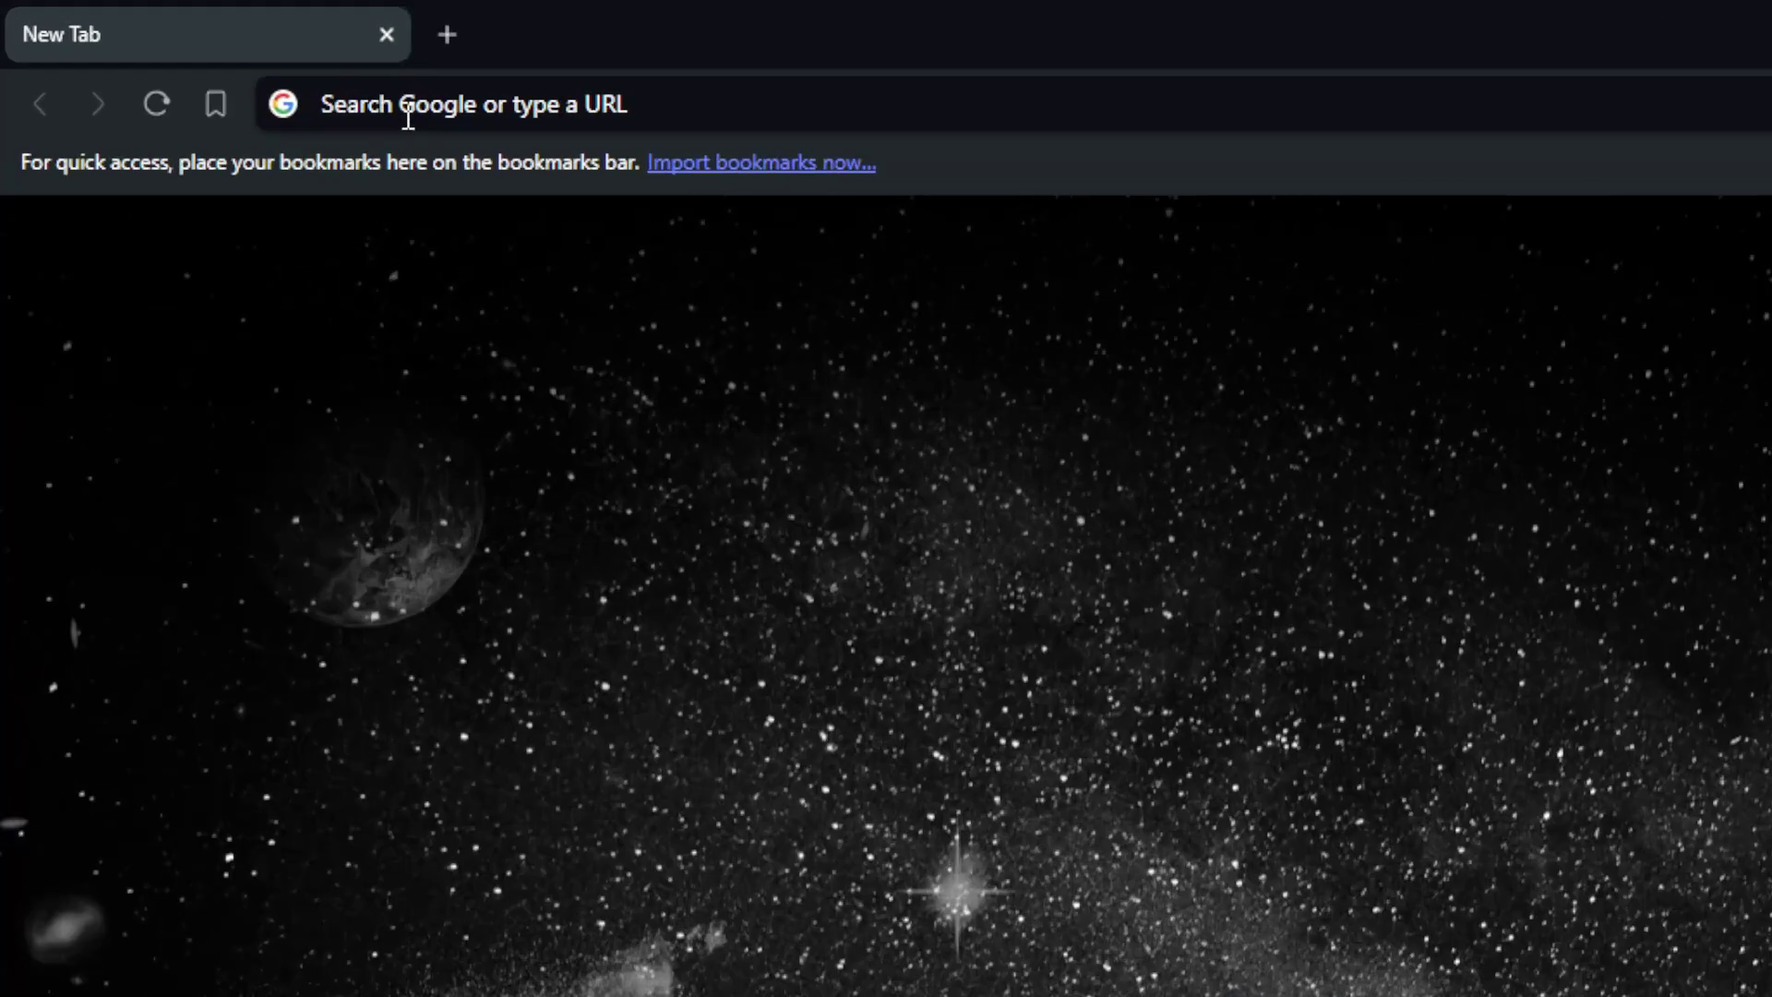
{"action": "left_click", "coordinate": [205, 61]}
{"action": "type", "text": "sirte"}
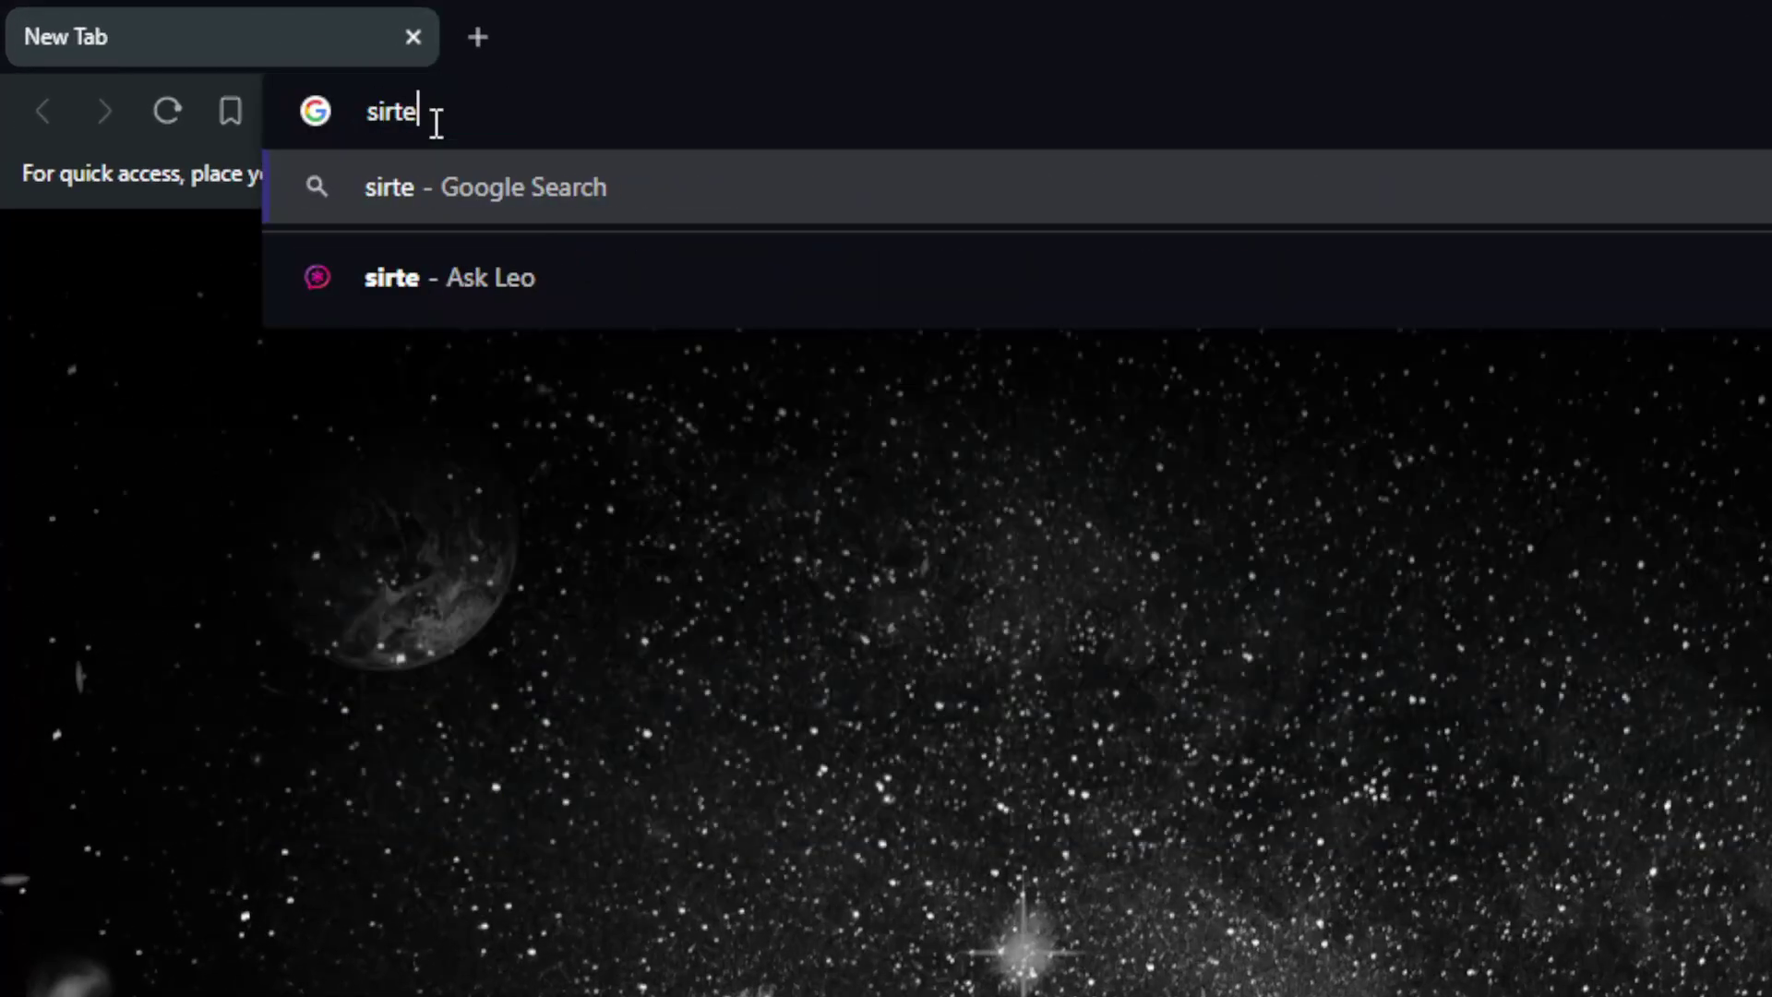
{"action": "key", "text": "BackSpace"}
{"action": "key", "text": "BackSpace"}
{"action": "key", "text": "BackSpace"}
{"action": "type", "text": "tes"}
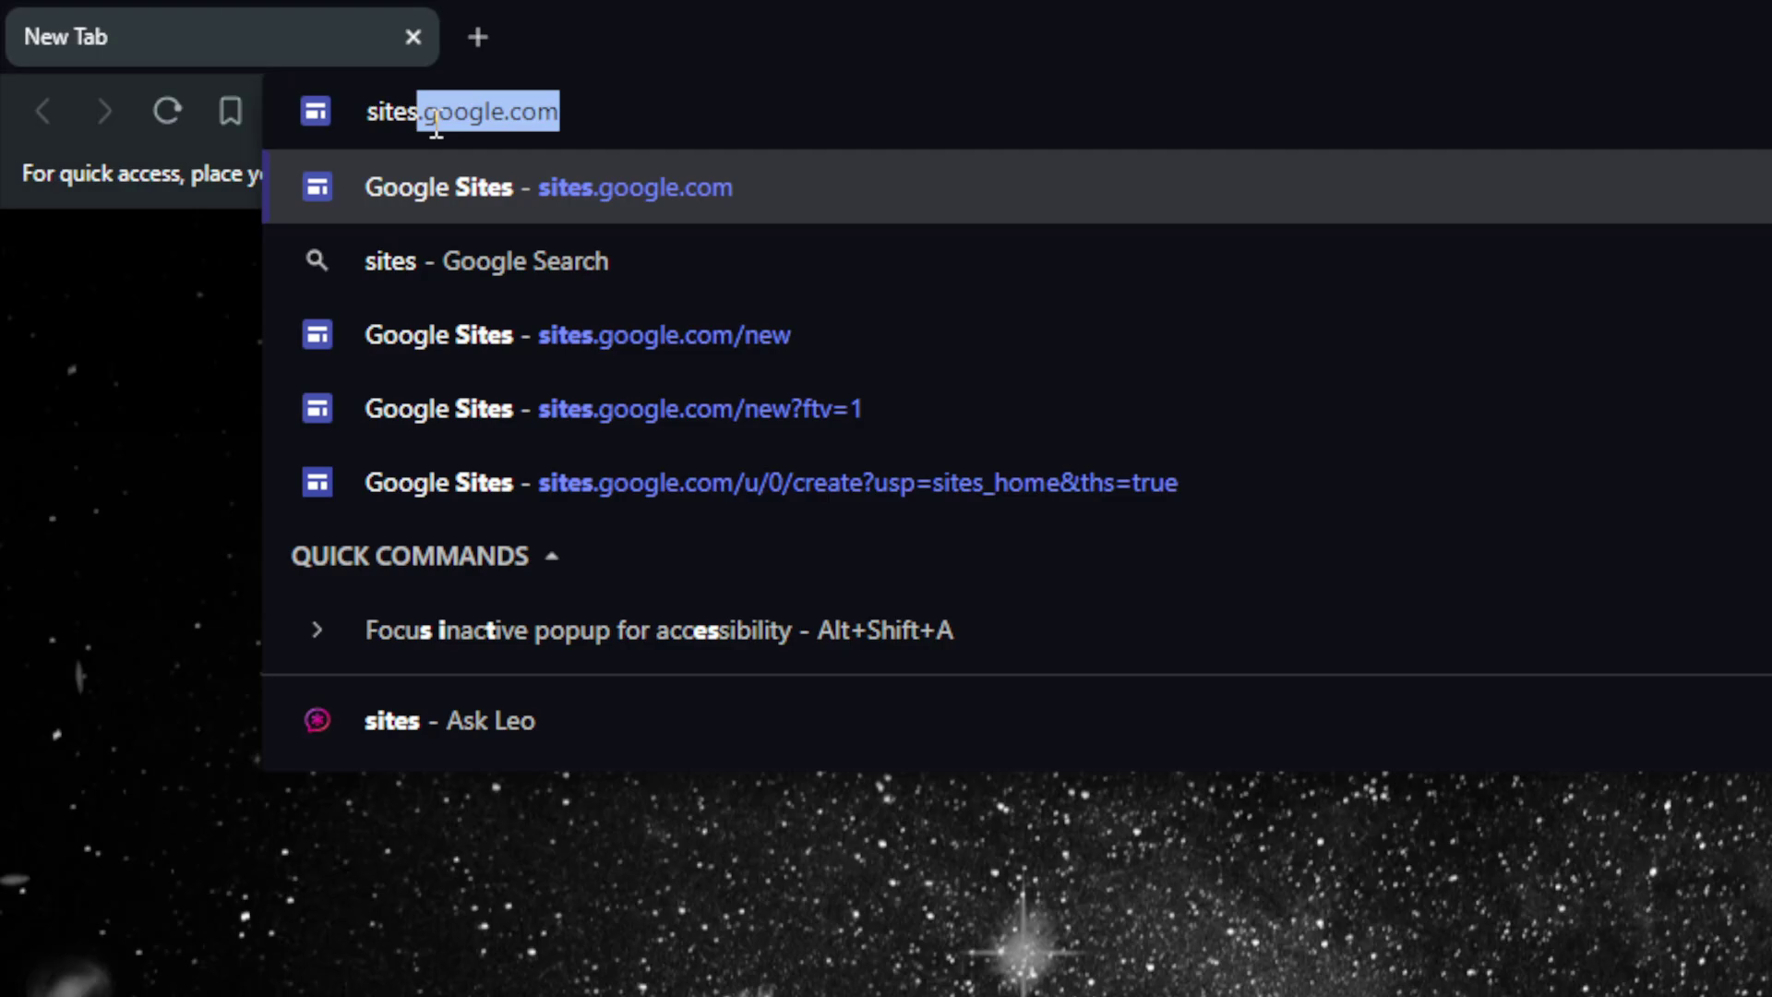
{"action": "type", "text": ".google.com"}
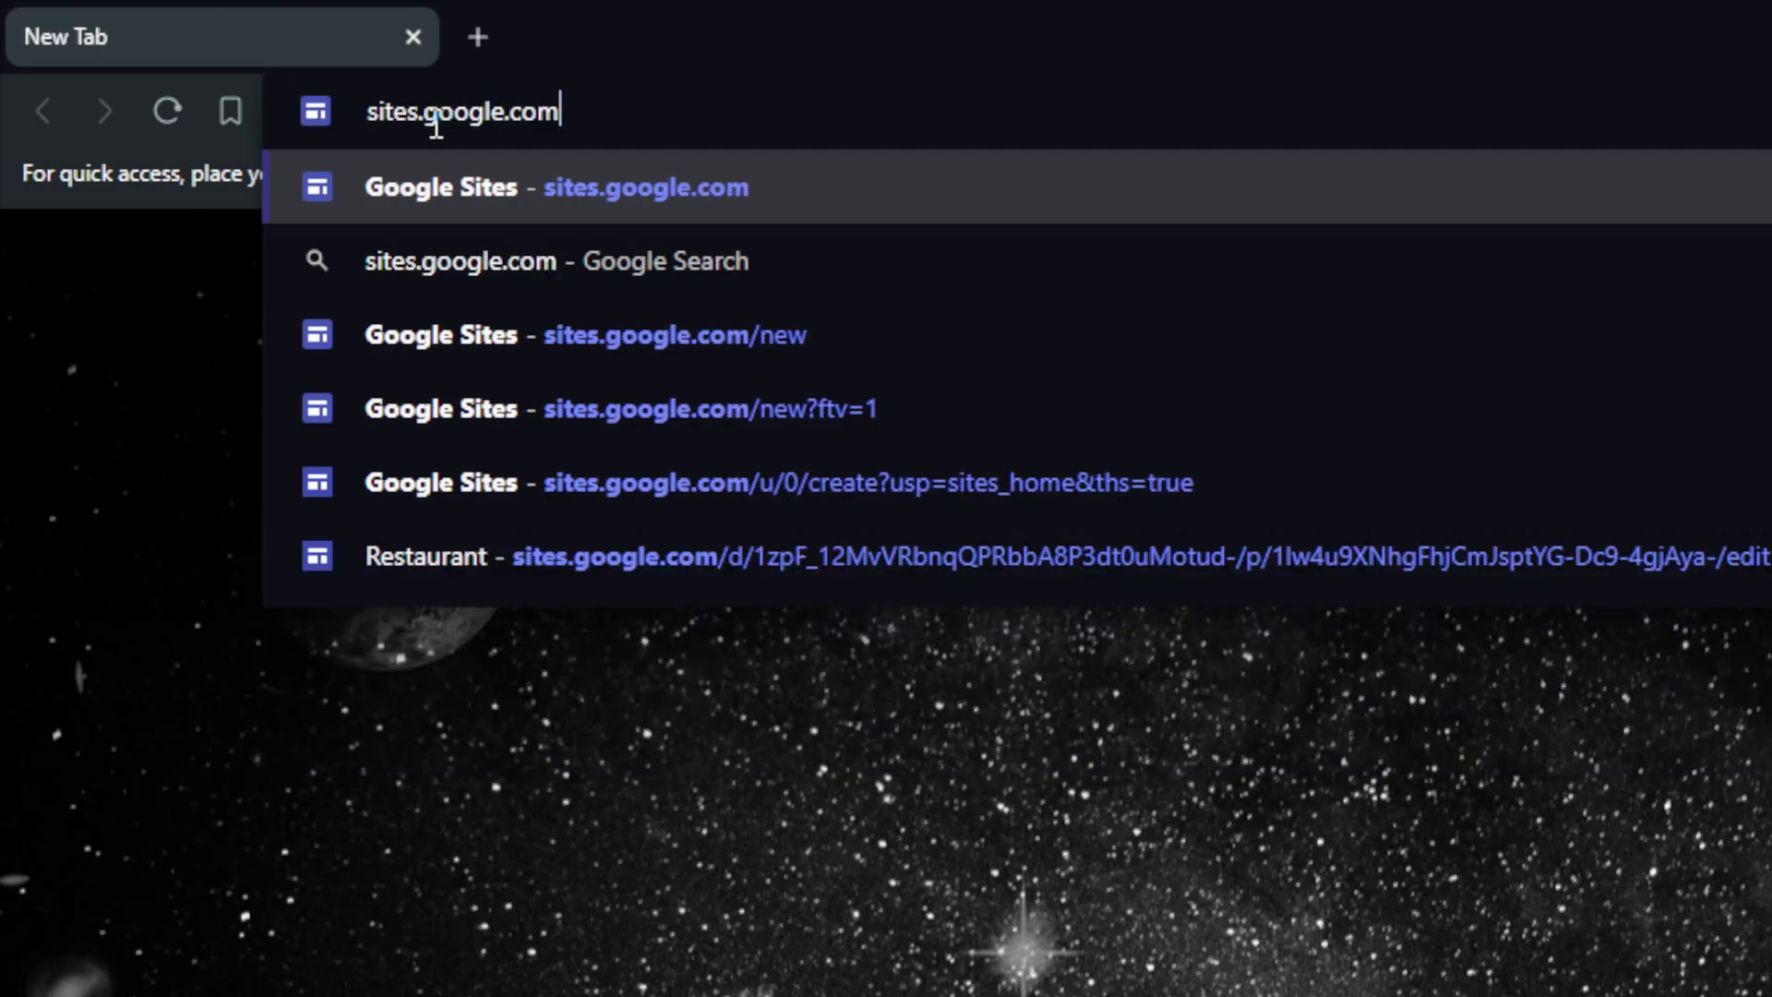
{"action": "key", "text": "Return"}
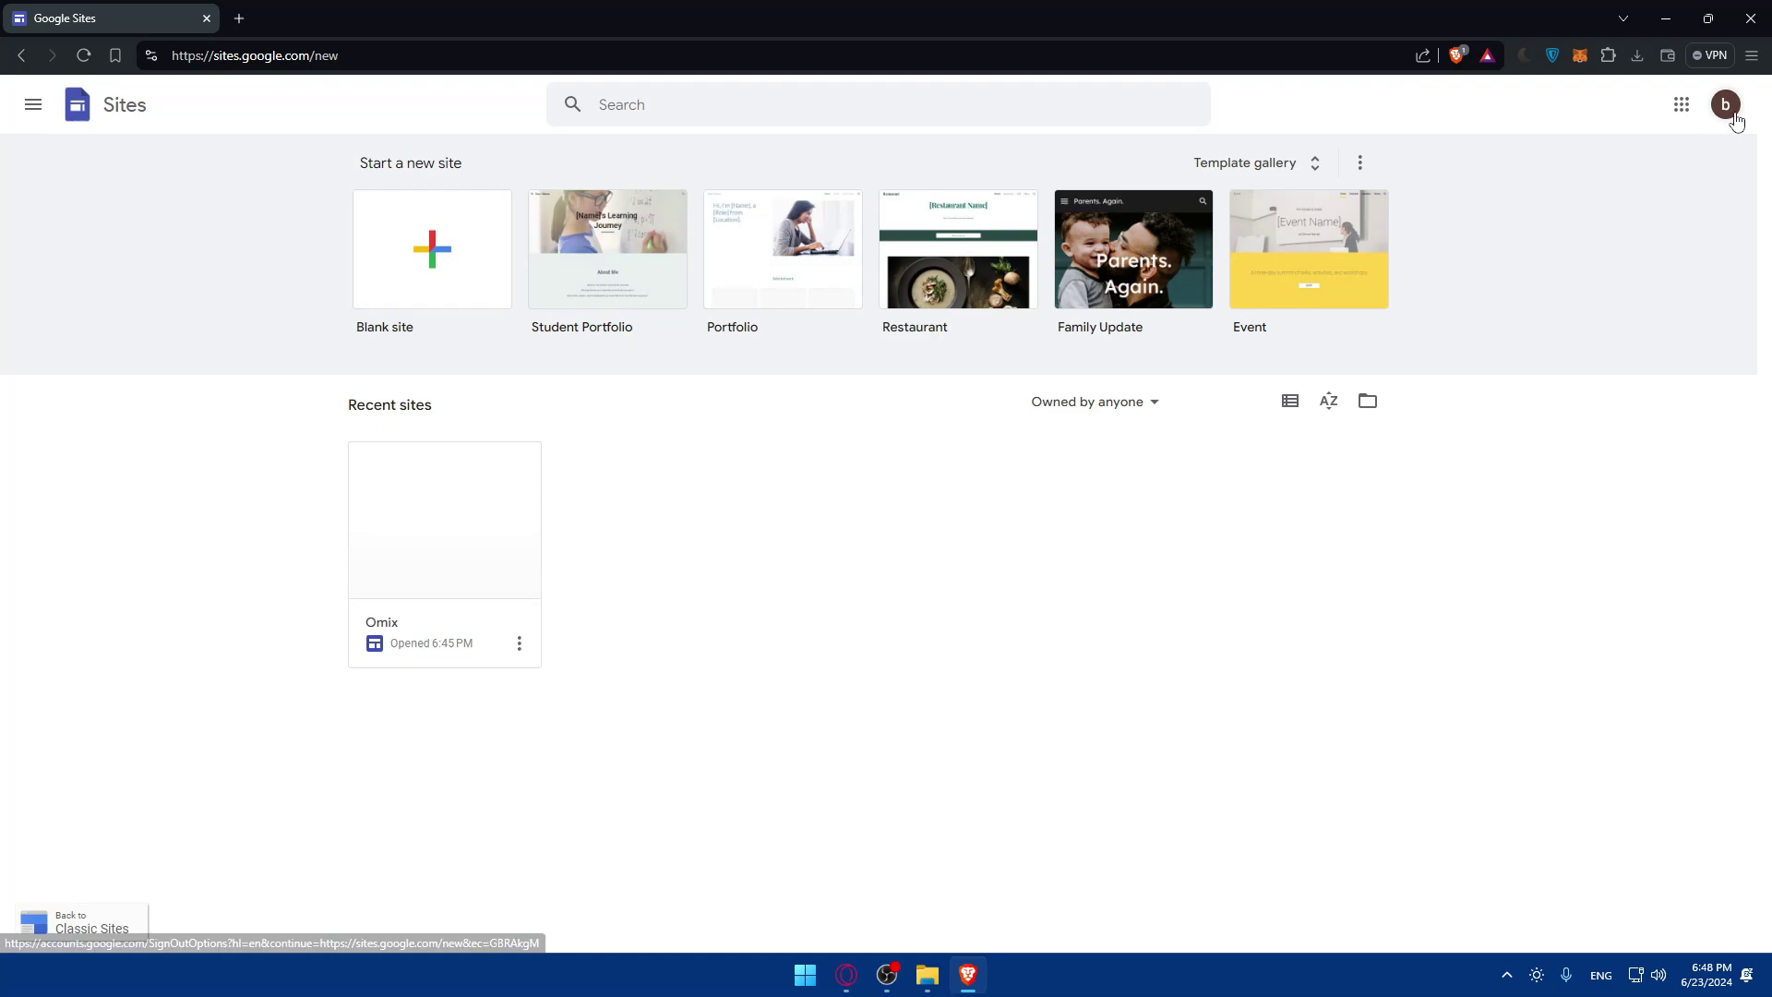
{"action": "key", "text": "ctrl+shift+n"}
{"action": "type", "text": "sites"}
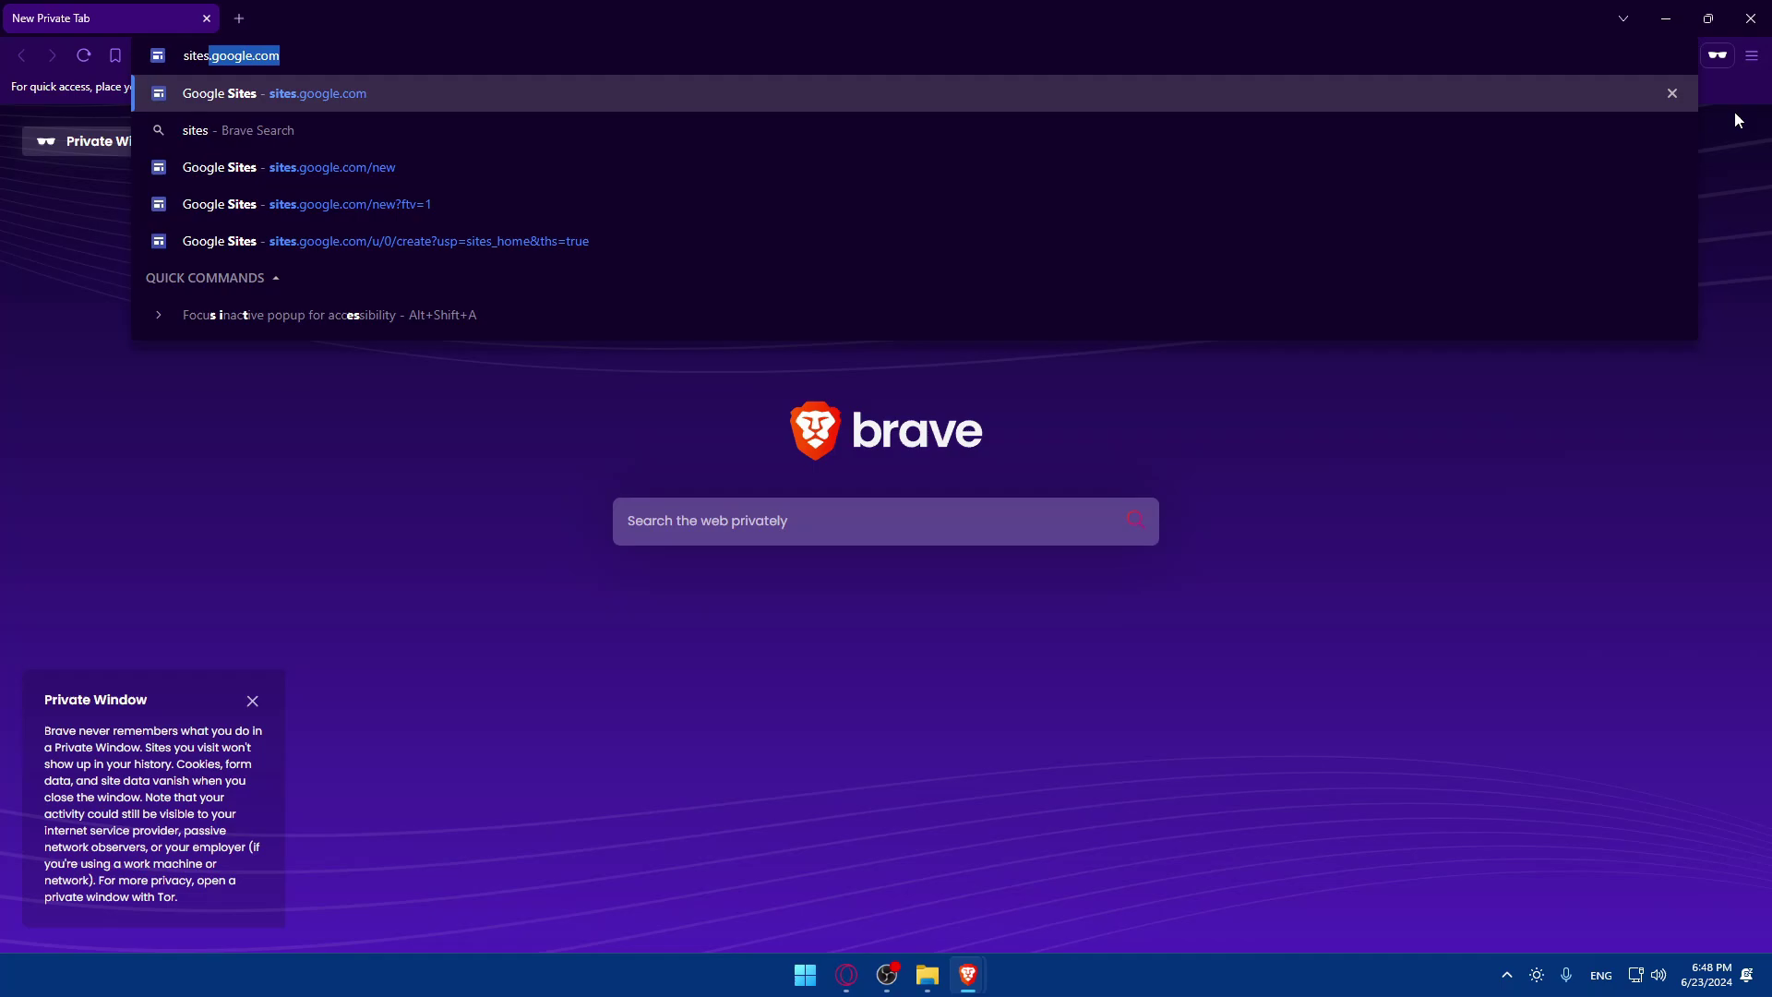
{"action": "key", "text": "Return"}
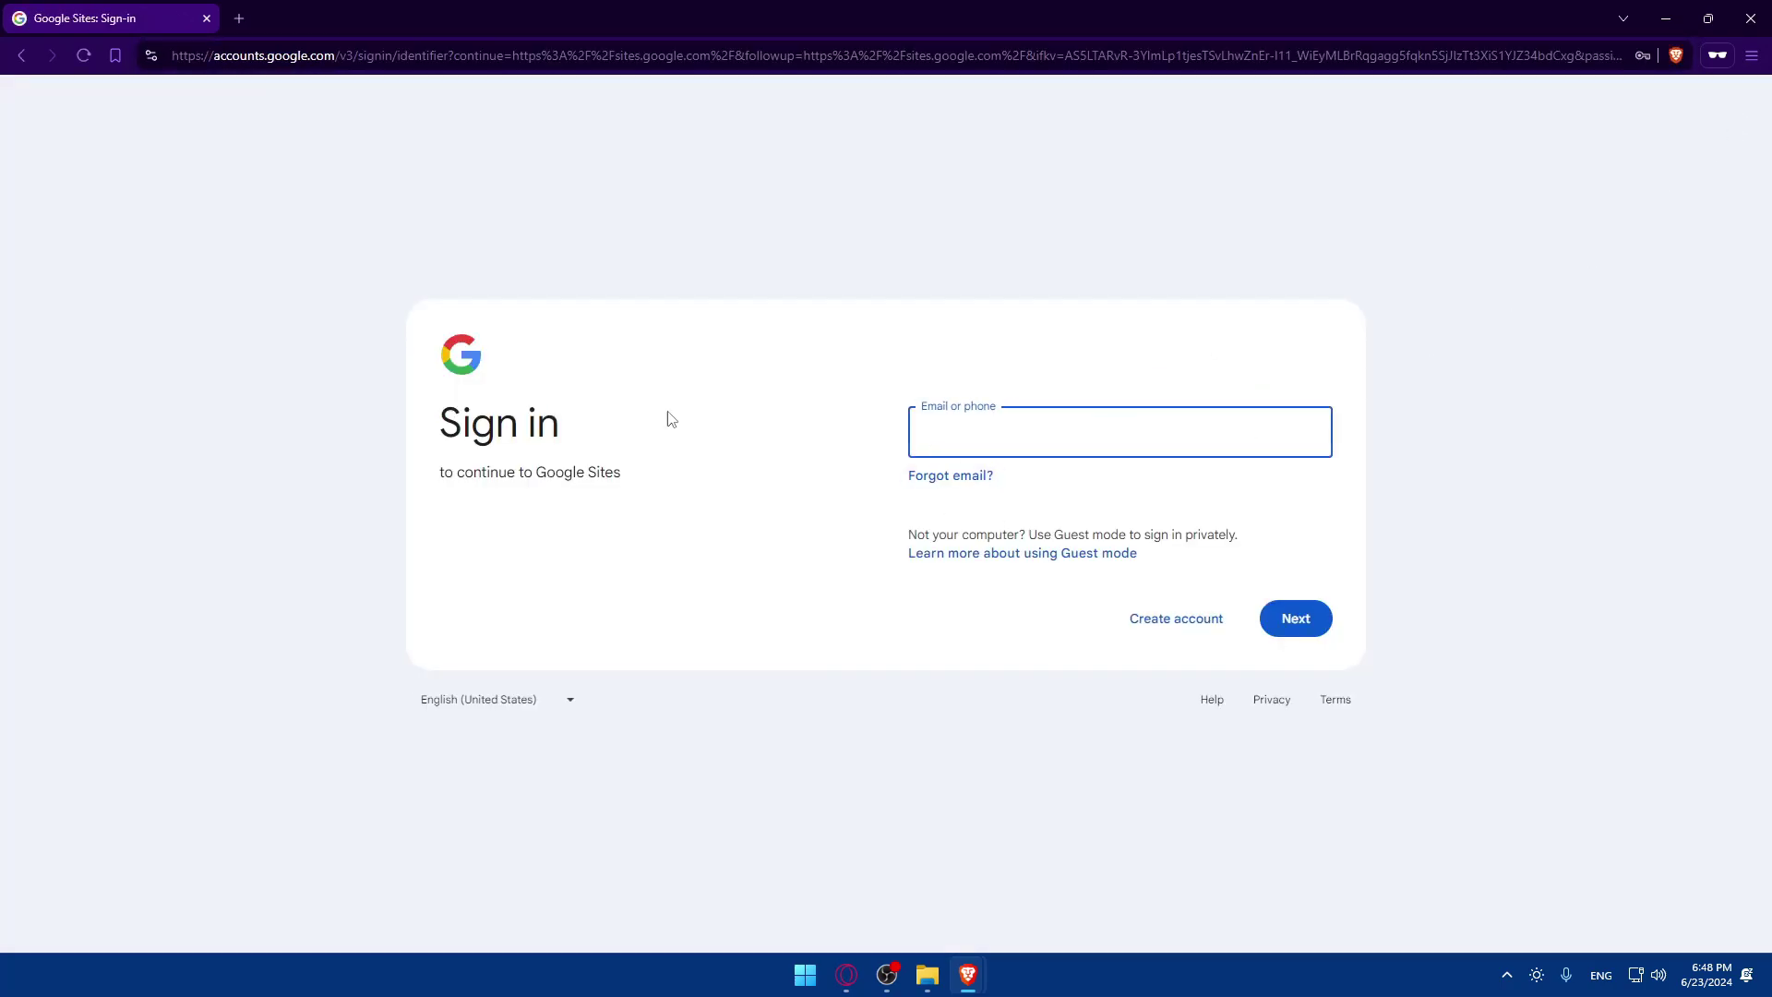
{"action": "left_click", "coordinate": [1177, 641]}
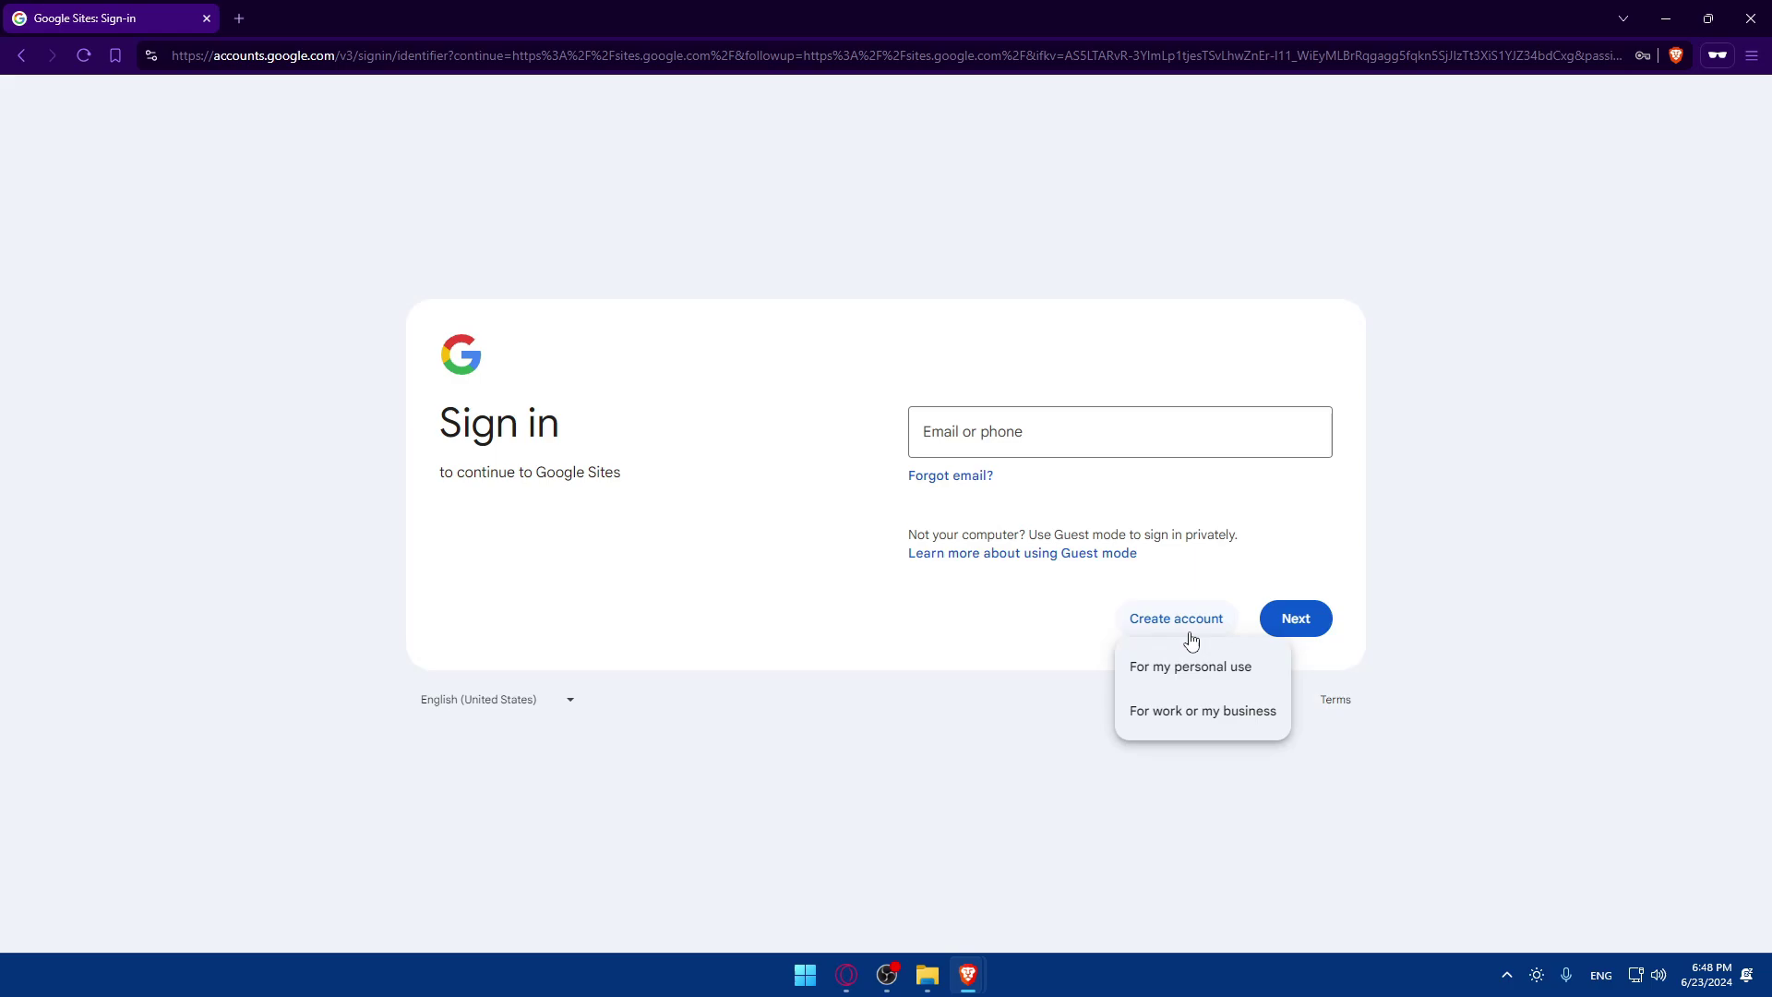
{"action": "left_click", "coordinate": [1195, 661]}
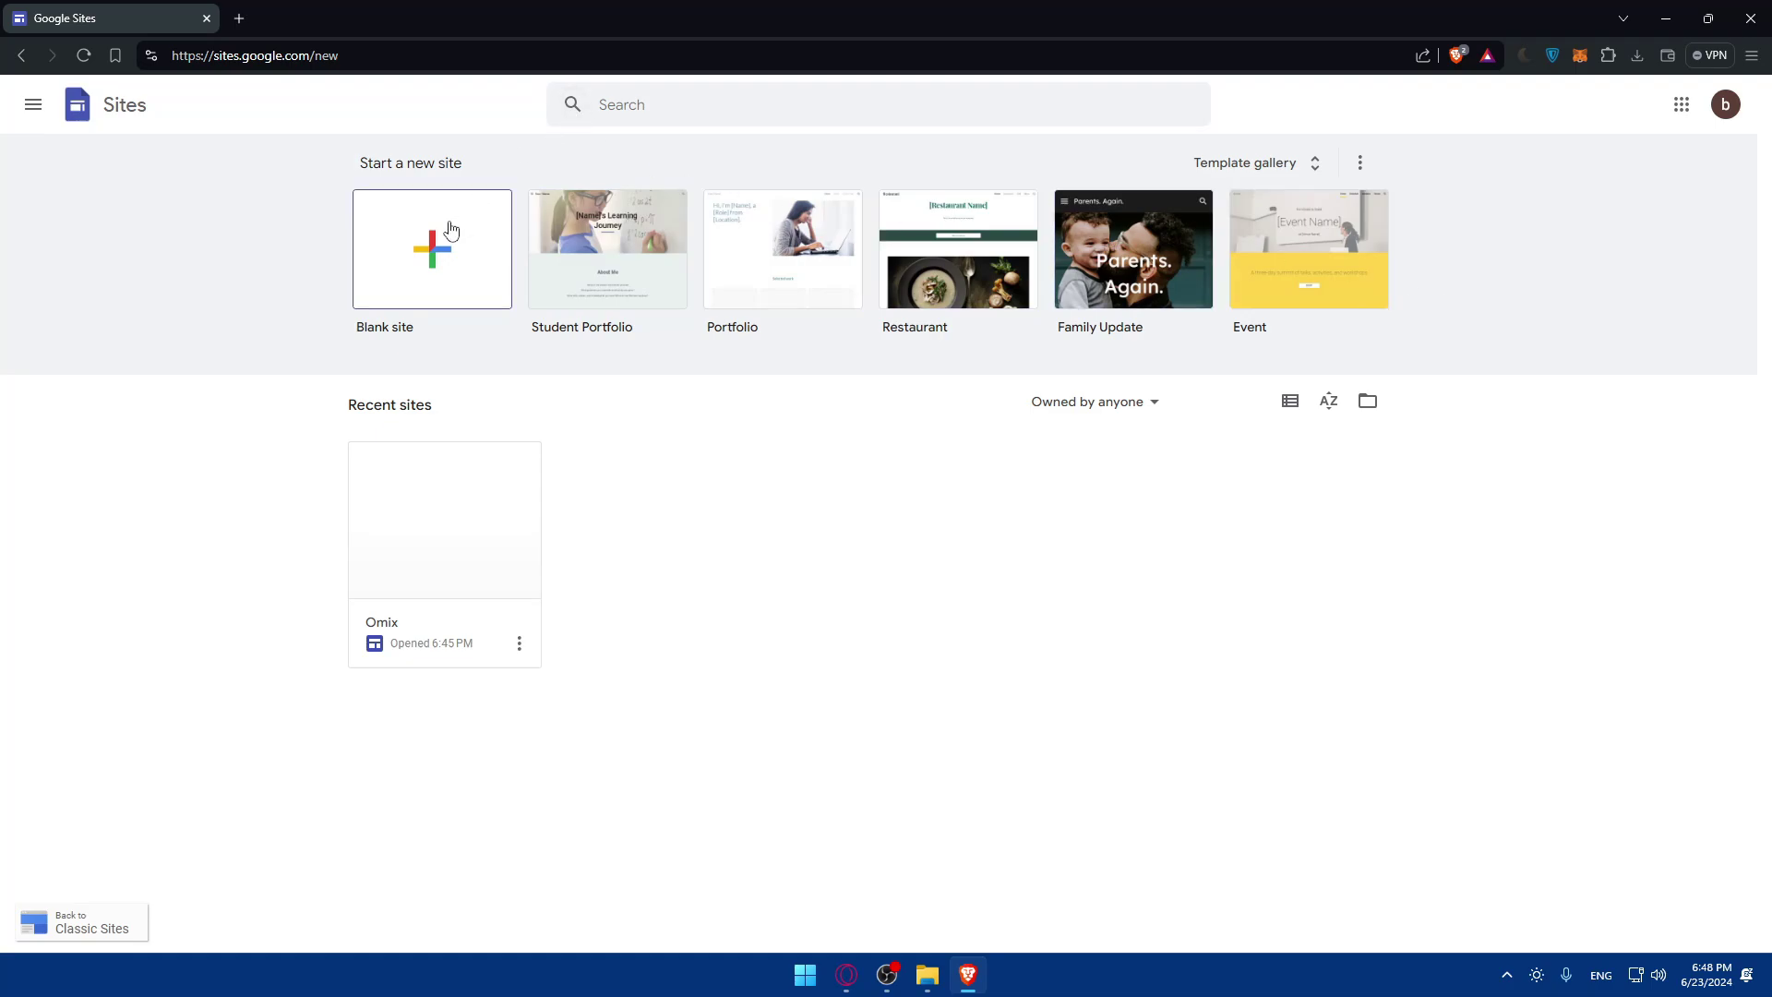
Move the Omix site to the trash.
{"action": "left_click", "coordinate": [519, 643]}
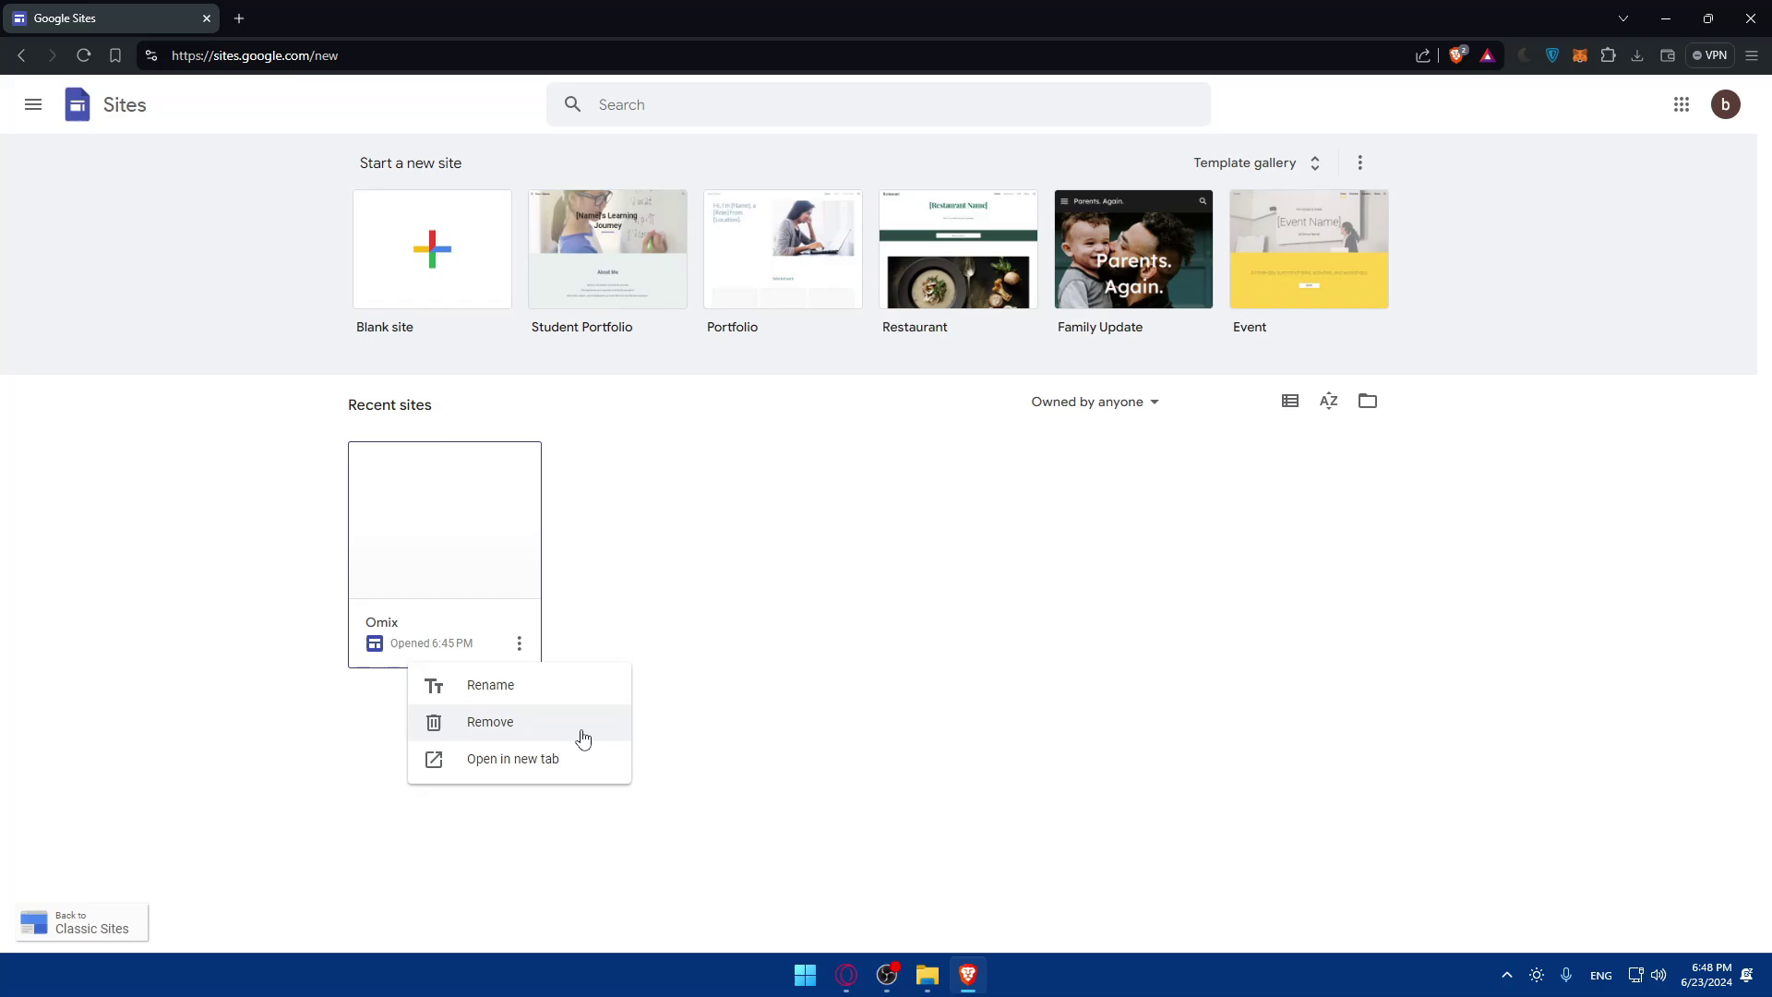
{"action": "left_click", "coordinate": [581, 734]}
{"action": "left_click", "coordinate": [1185, 581]}
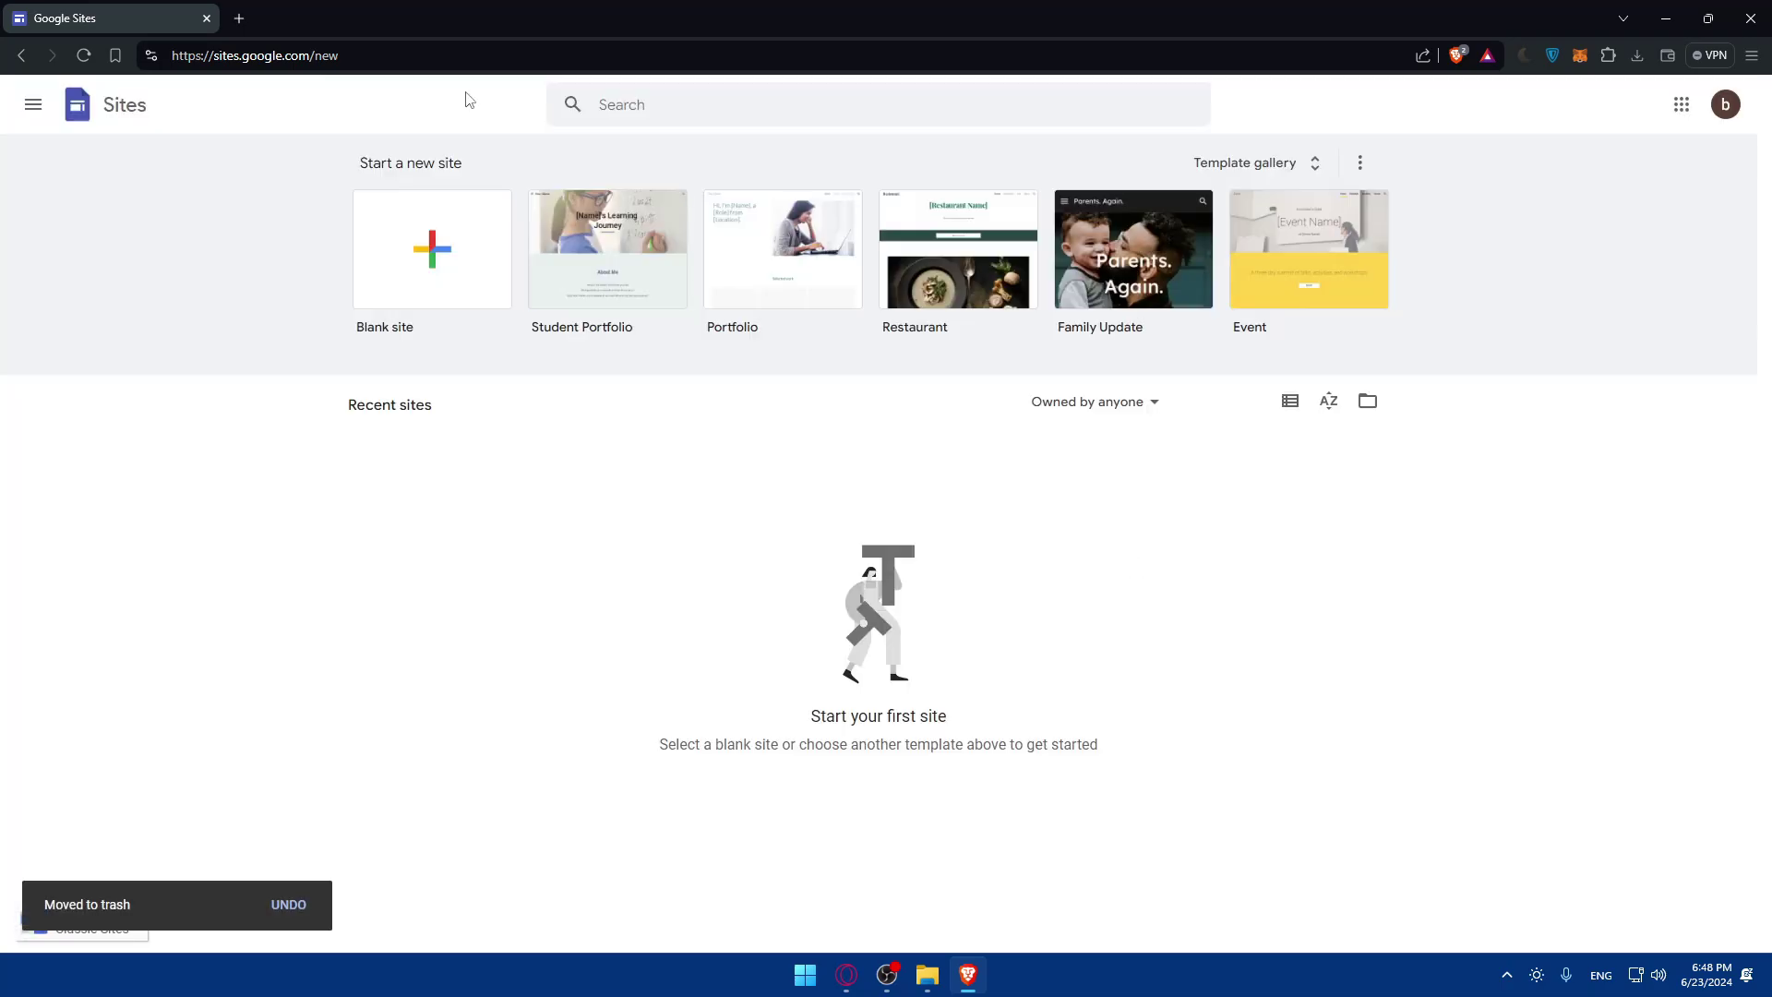
Start a blank site, return to the Sites home, and show the full Template gallery.
{"action": "left_click", "coordinate": [422, 256]}
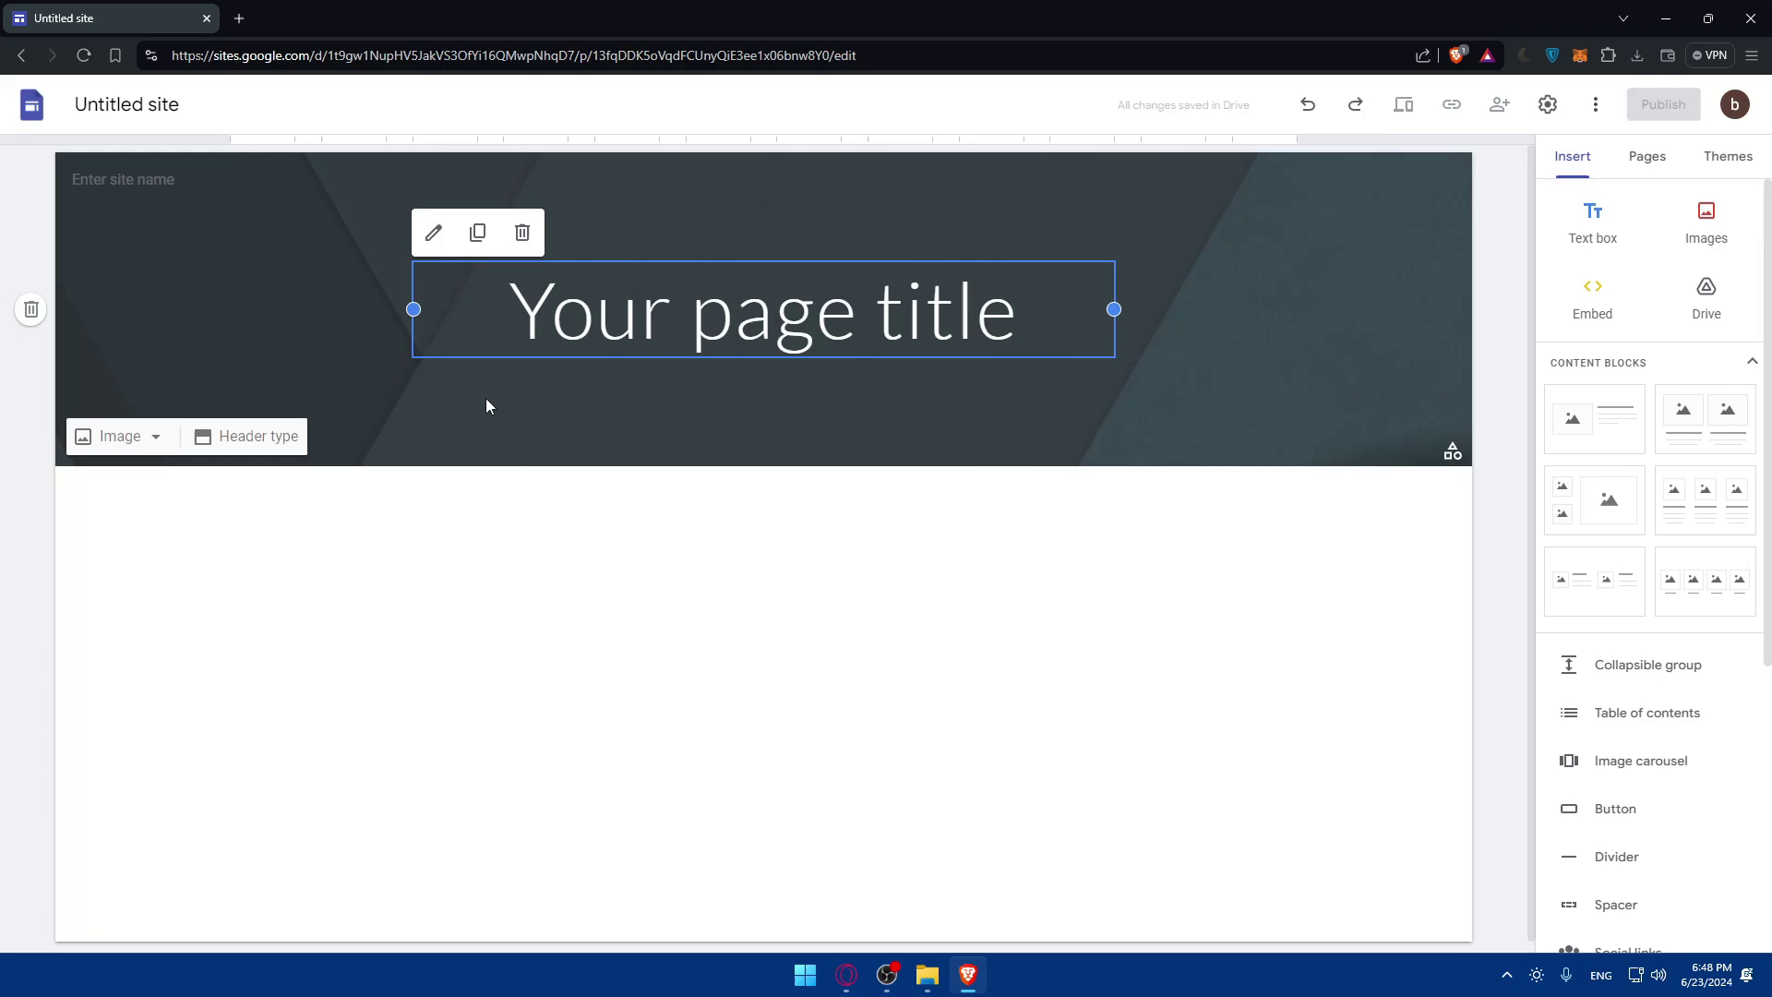
{"action": "key", "text": "alt+Left"}
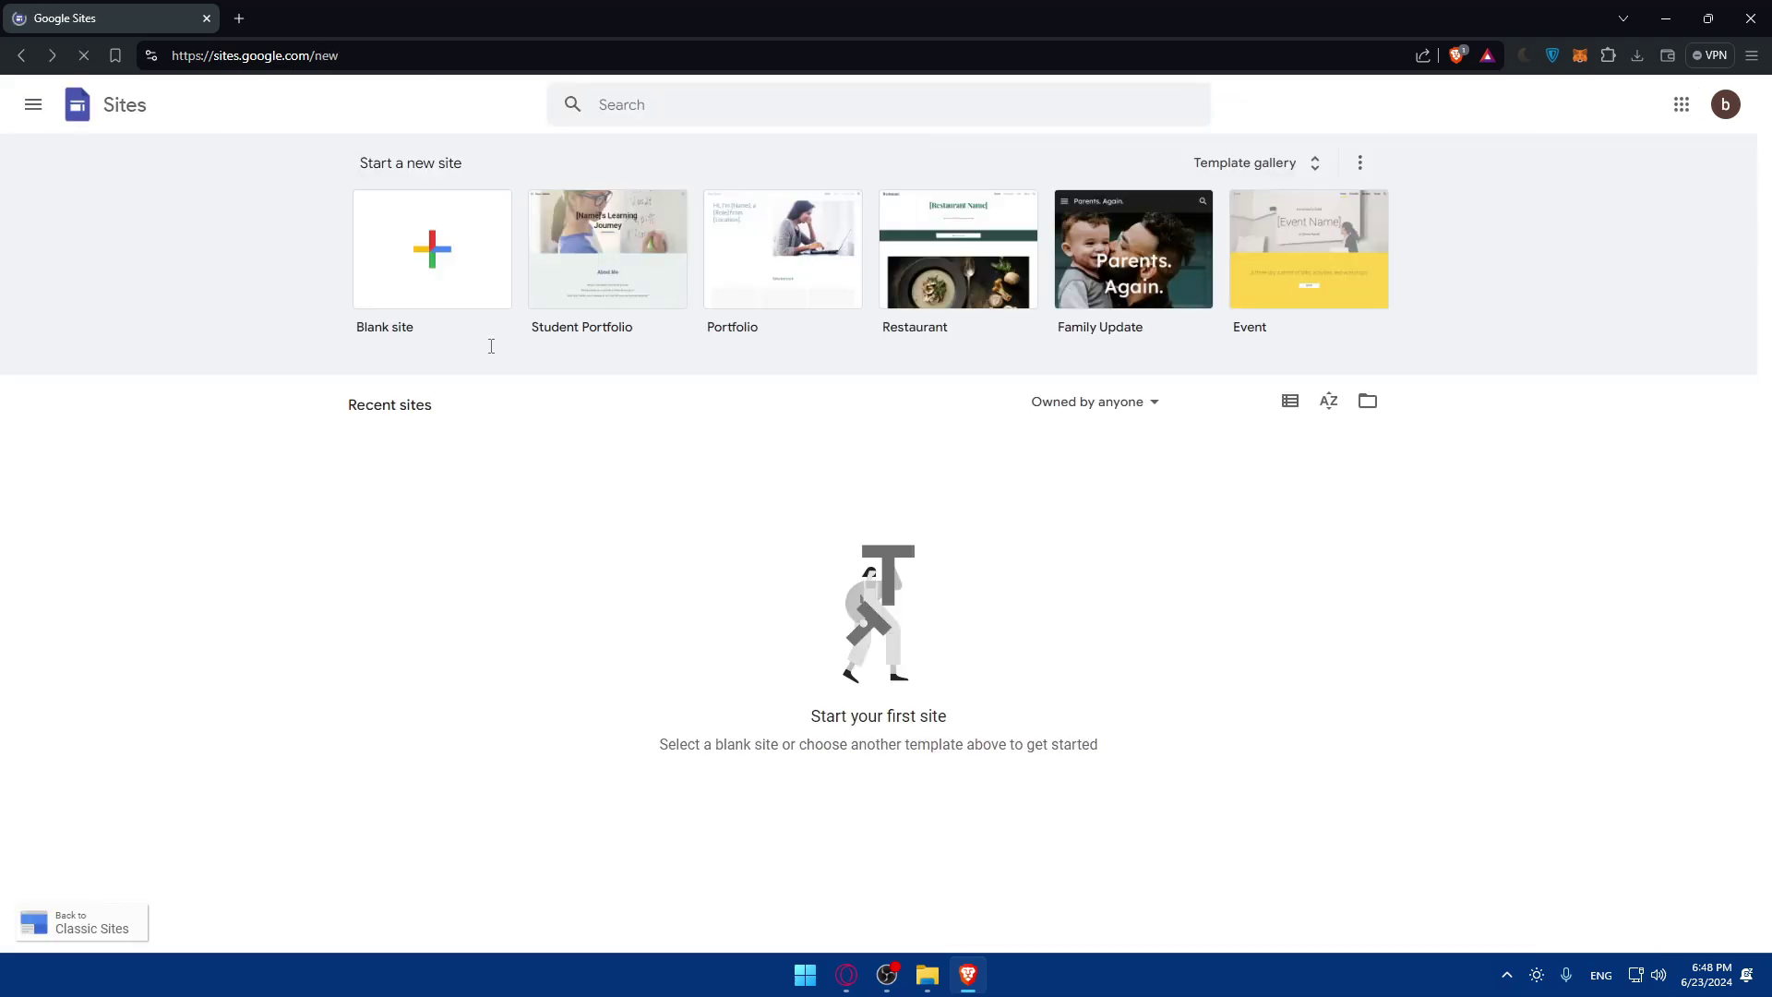
{"action": "left_click", "coordinate": [1214, 163]}
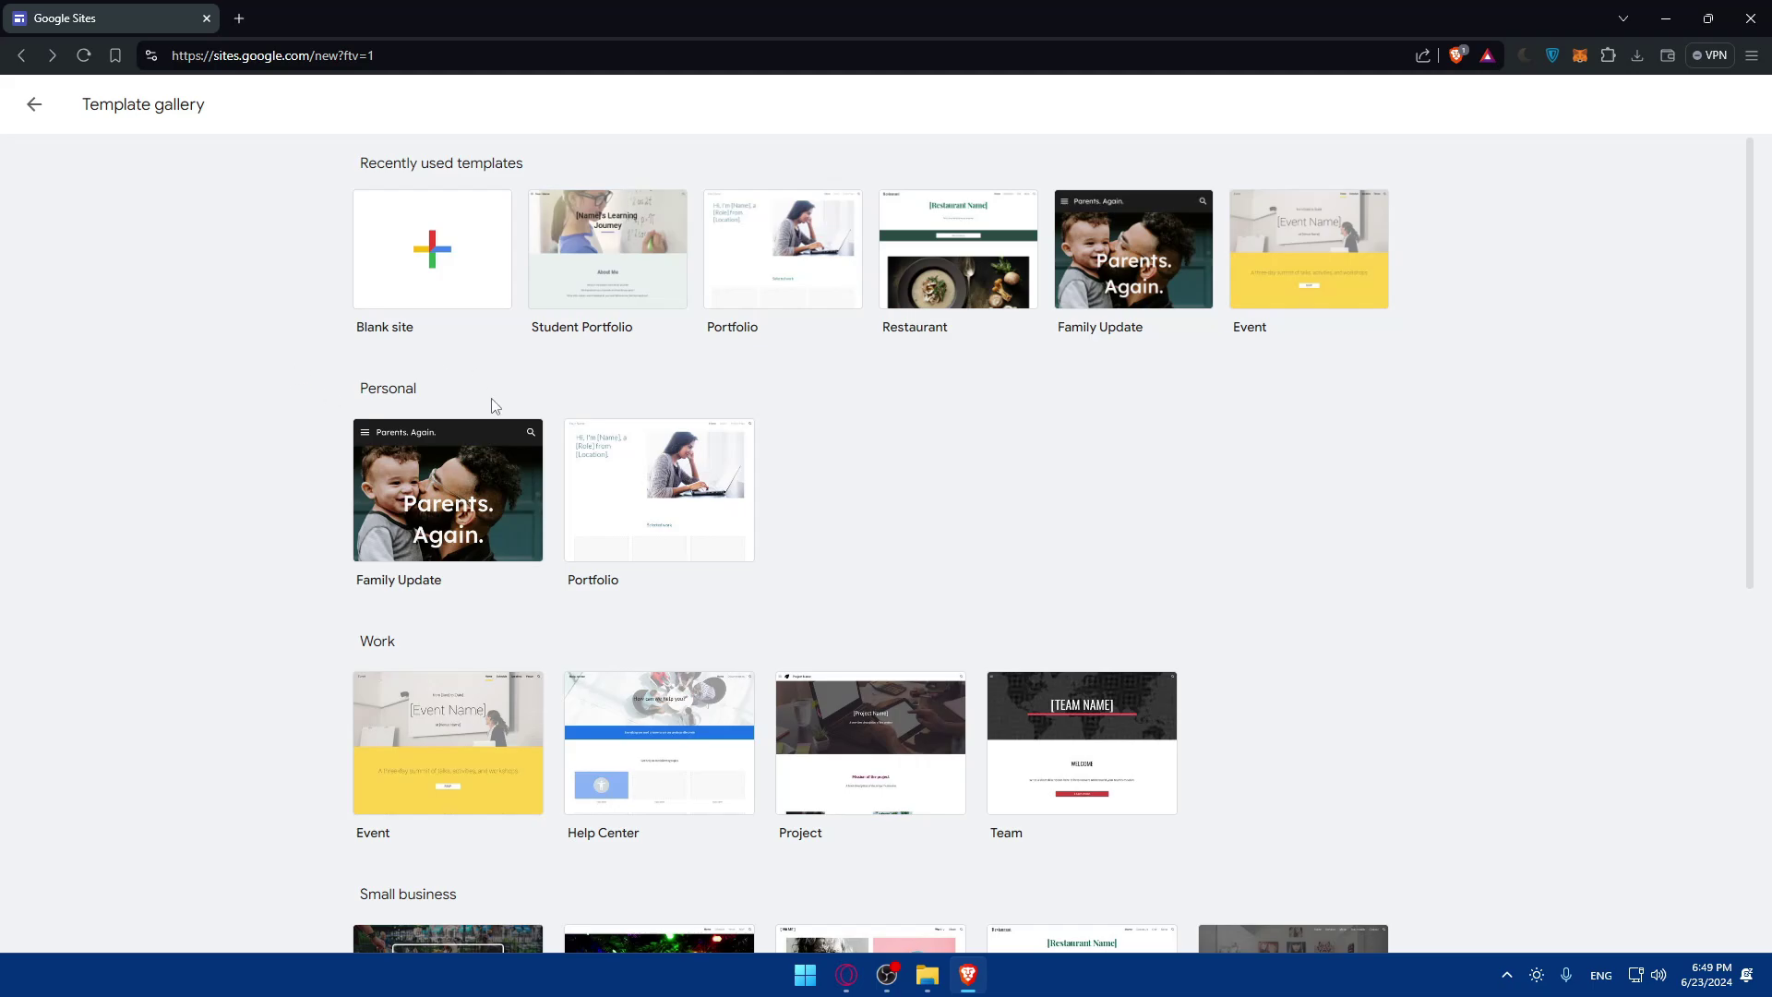
Browse the Personal, Work and Small business templates, then create a Blank site.
{"action": "scroll", "coordinate": [471, 461], "scroll_direction": "down", "scroll_amount": 2}
{"action": "scroll", "coordinate": [415, 498], "scroll_direction": "down", "scroll_amount": 3}
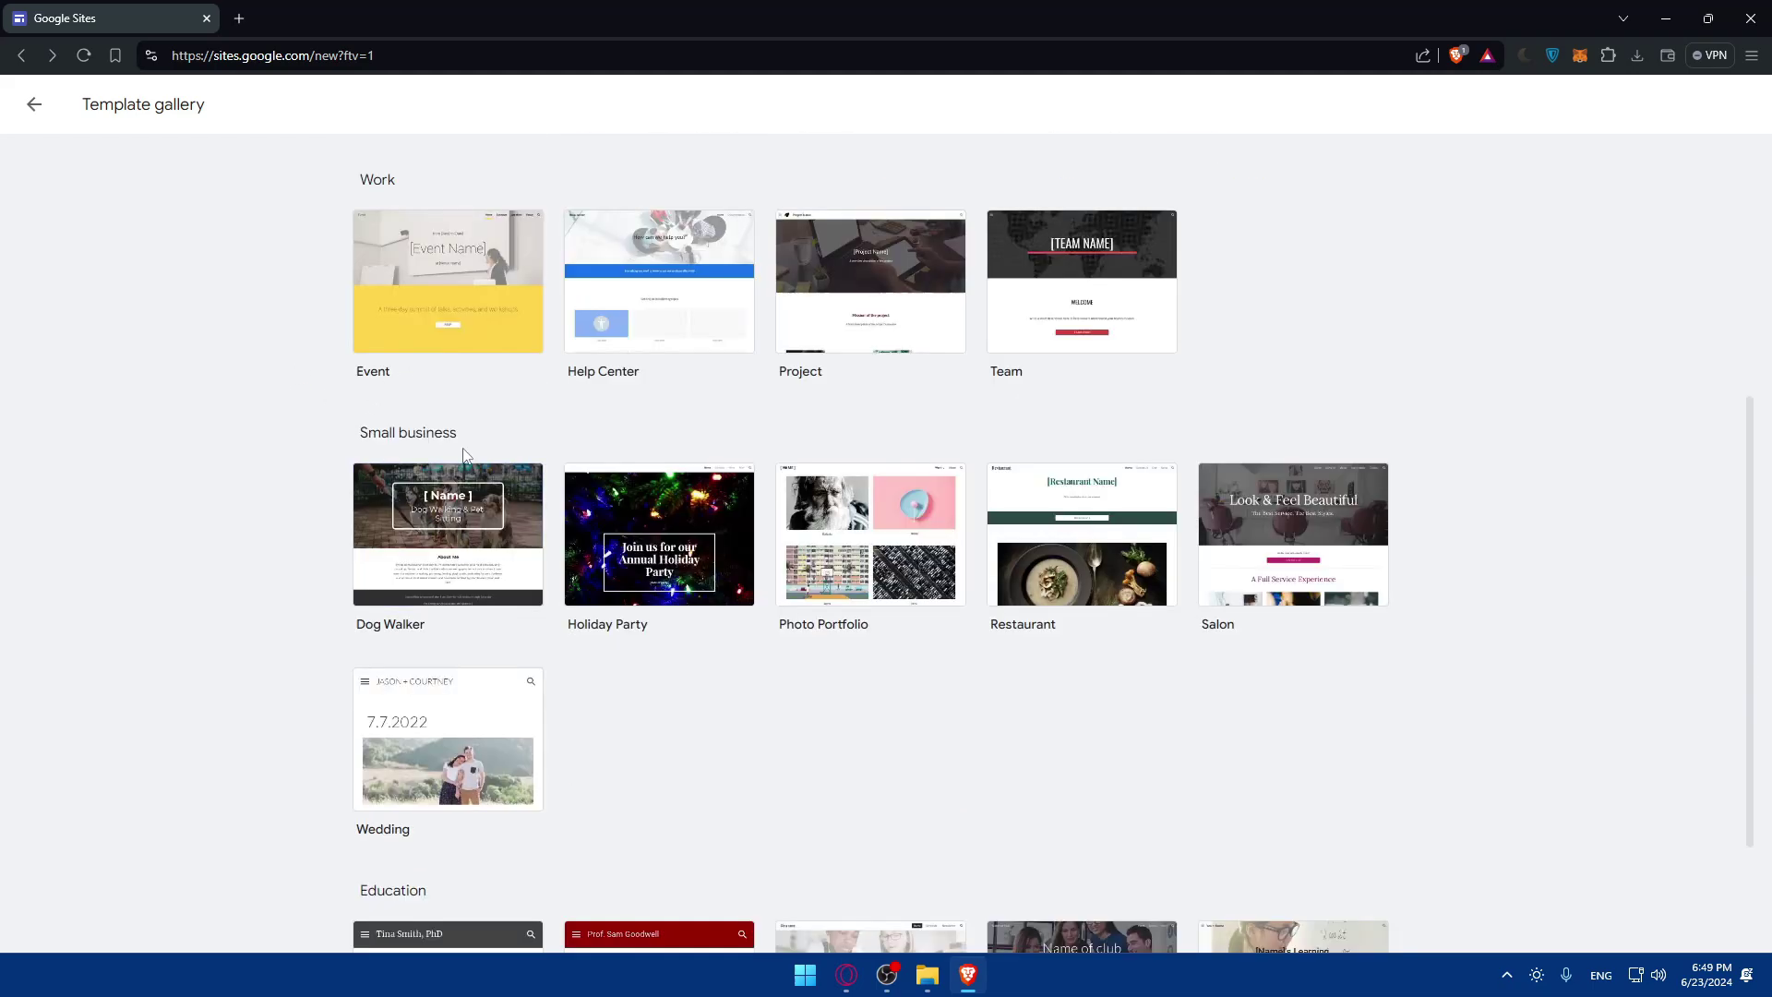
{"action": "scroll", "coordinate": [471, 462], "scroll_direction": "down", "scroll_amount": 2}
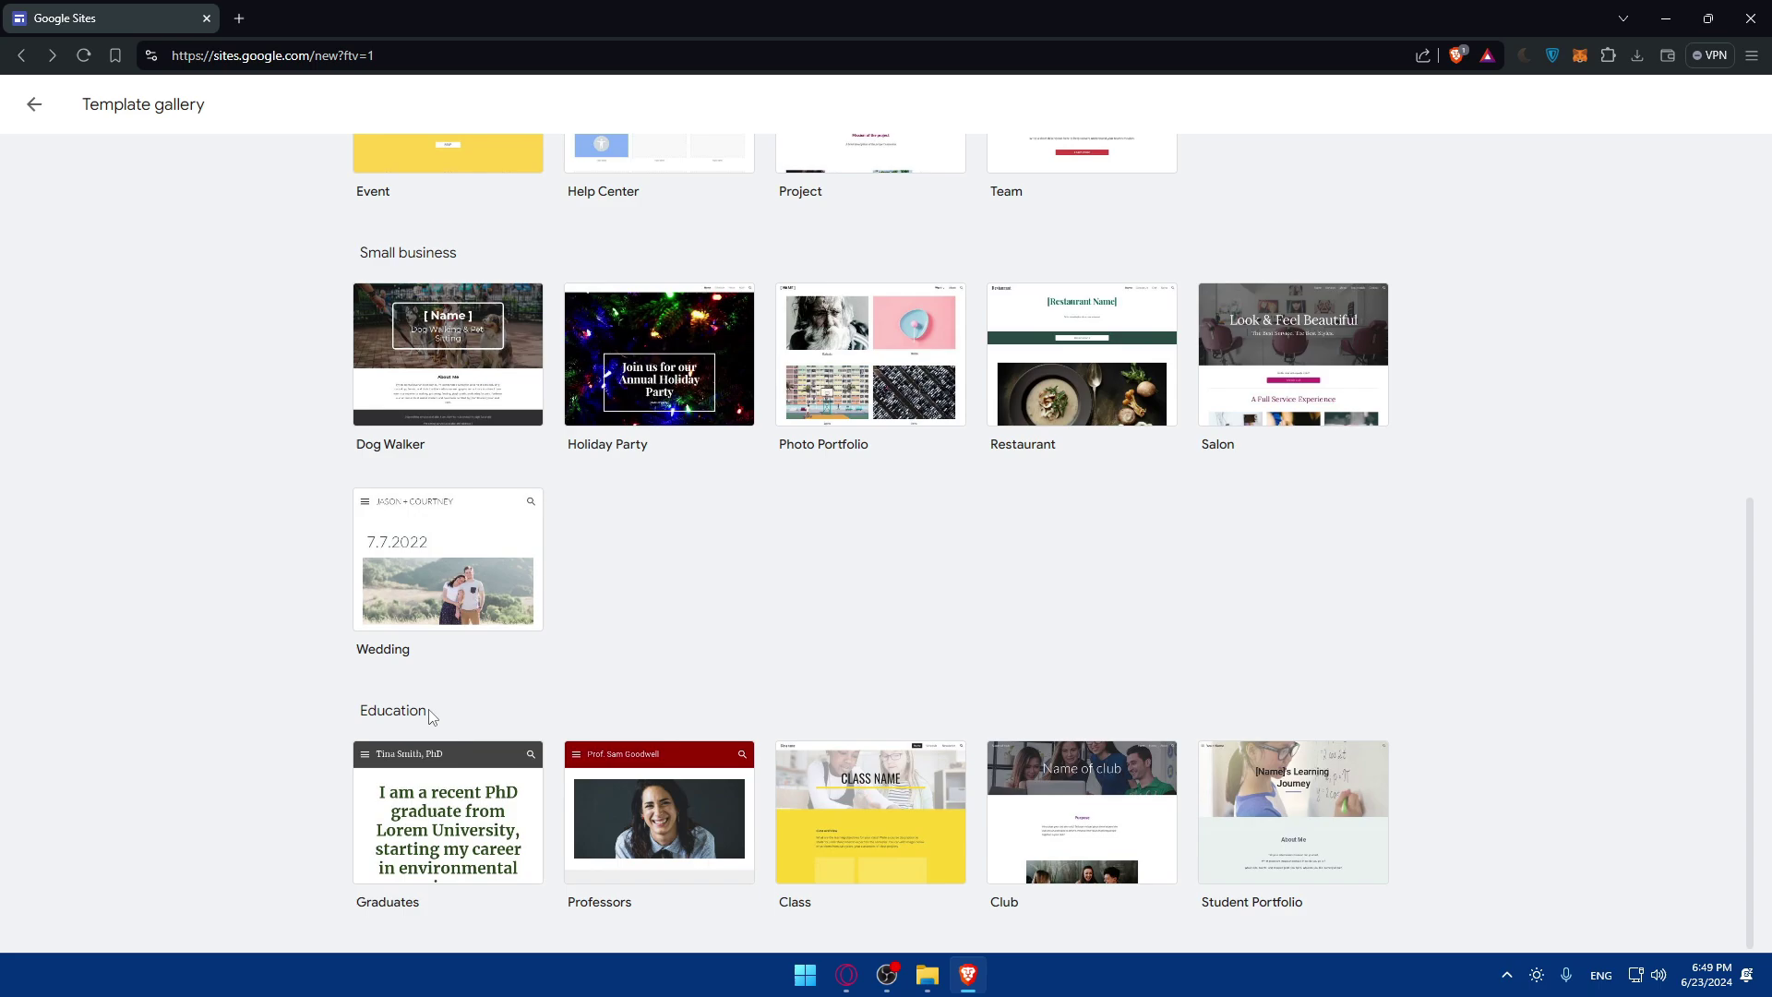
{"action": "scroll", "coordinate": [441, 721], "scroll_direction": "up", "scroll_amount": 7}
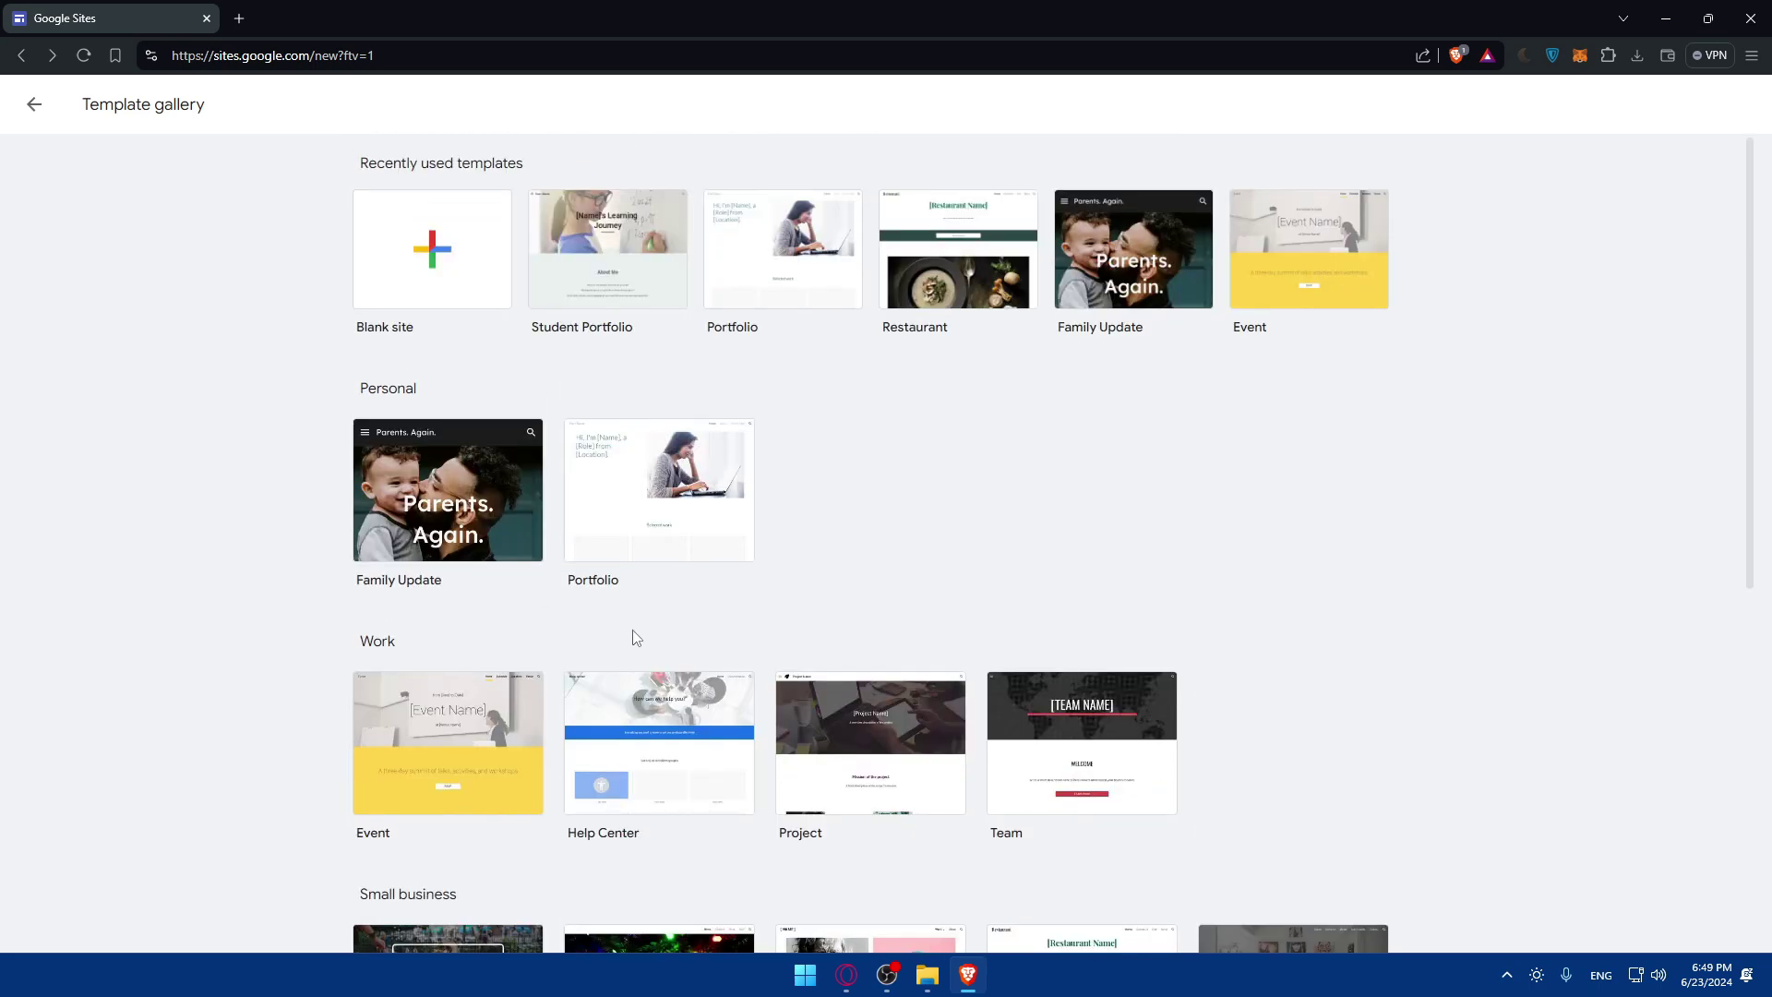
{"action": "scroll", "coordinate": [661, 240], "scroll_direction": "down", "scroll_amount": 7}
{"action": "scroll", "coordinate": [661, 240], "scroll_direction": "up", "scroll_amount": 7}
{"action": "left_click", "coordinate": [464, 260]}
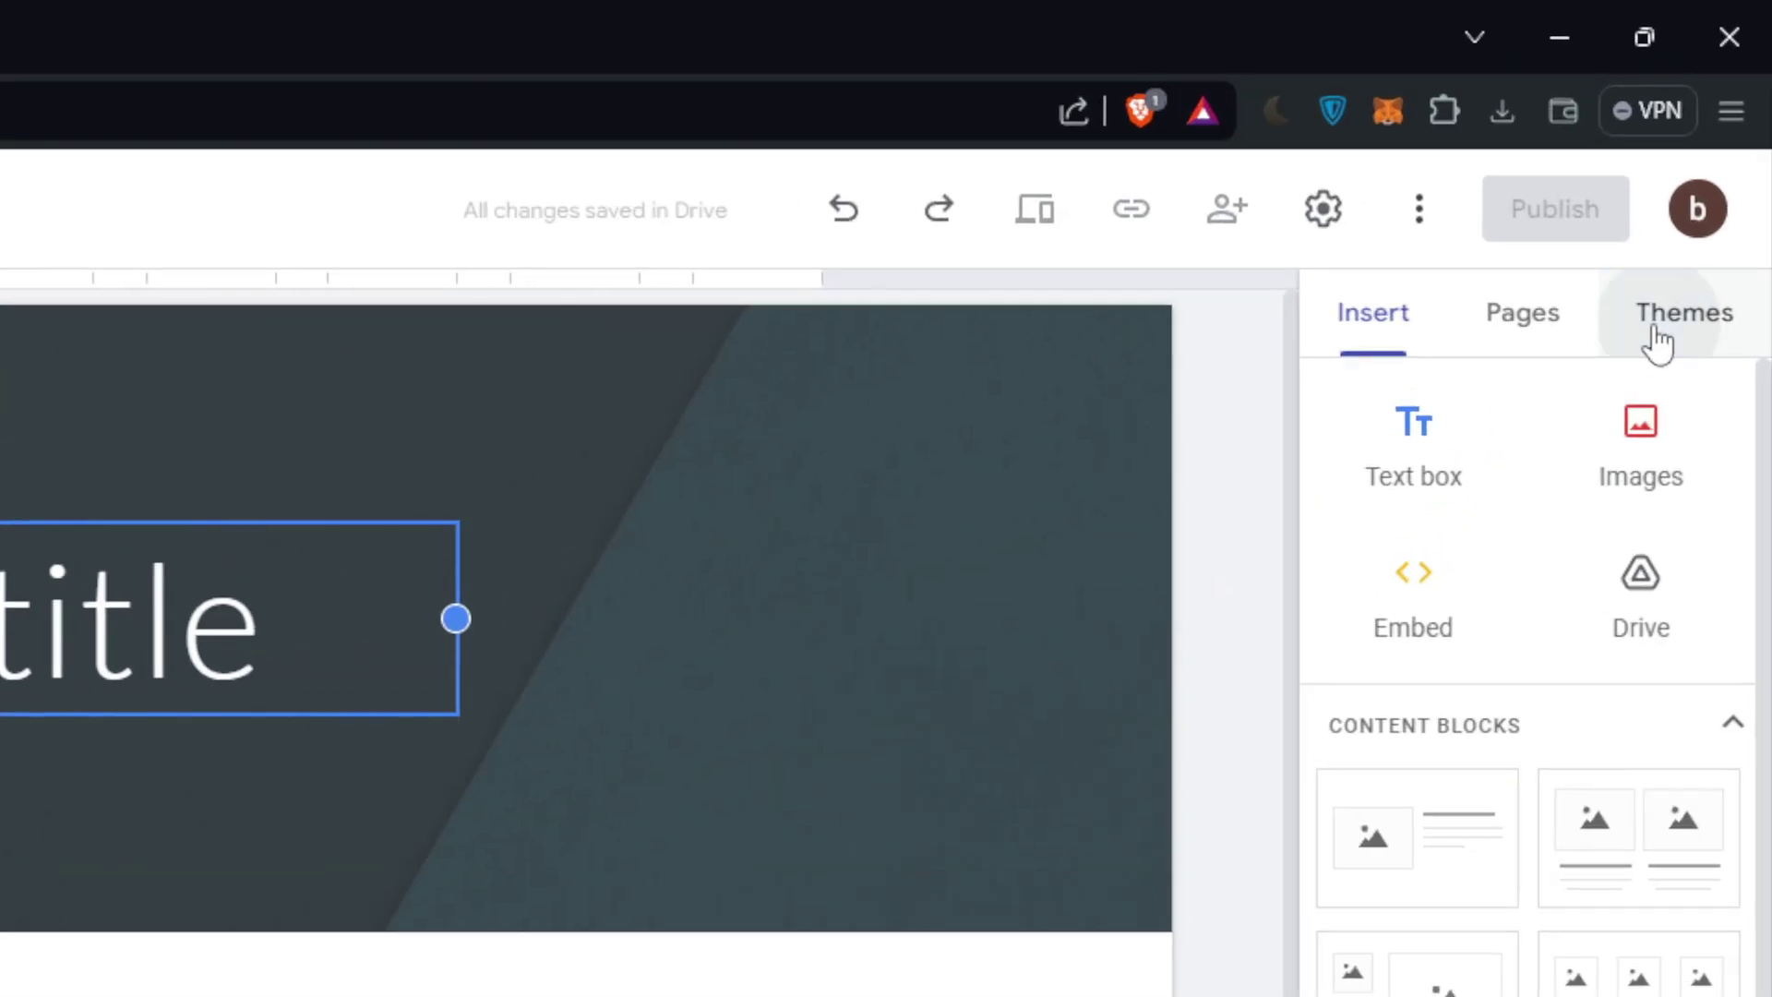
Try the Aristotle, Diplomat, Level and Impression themes, then apply Vision.
{"action": "left_click", "coordinate": [1714, 166]}
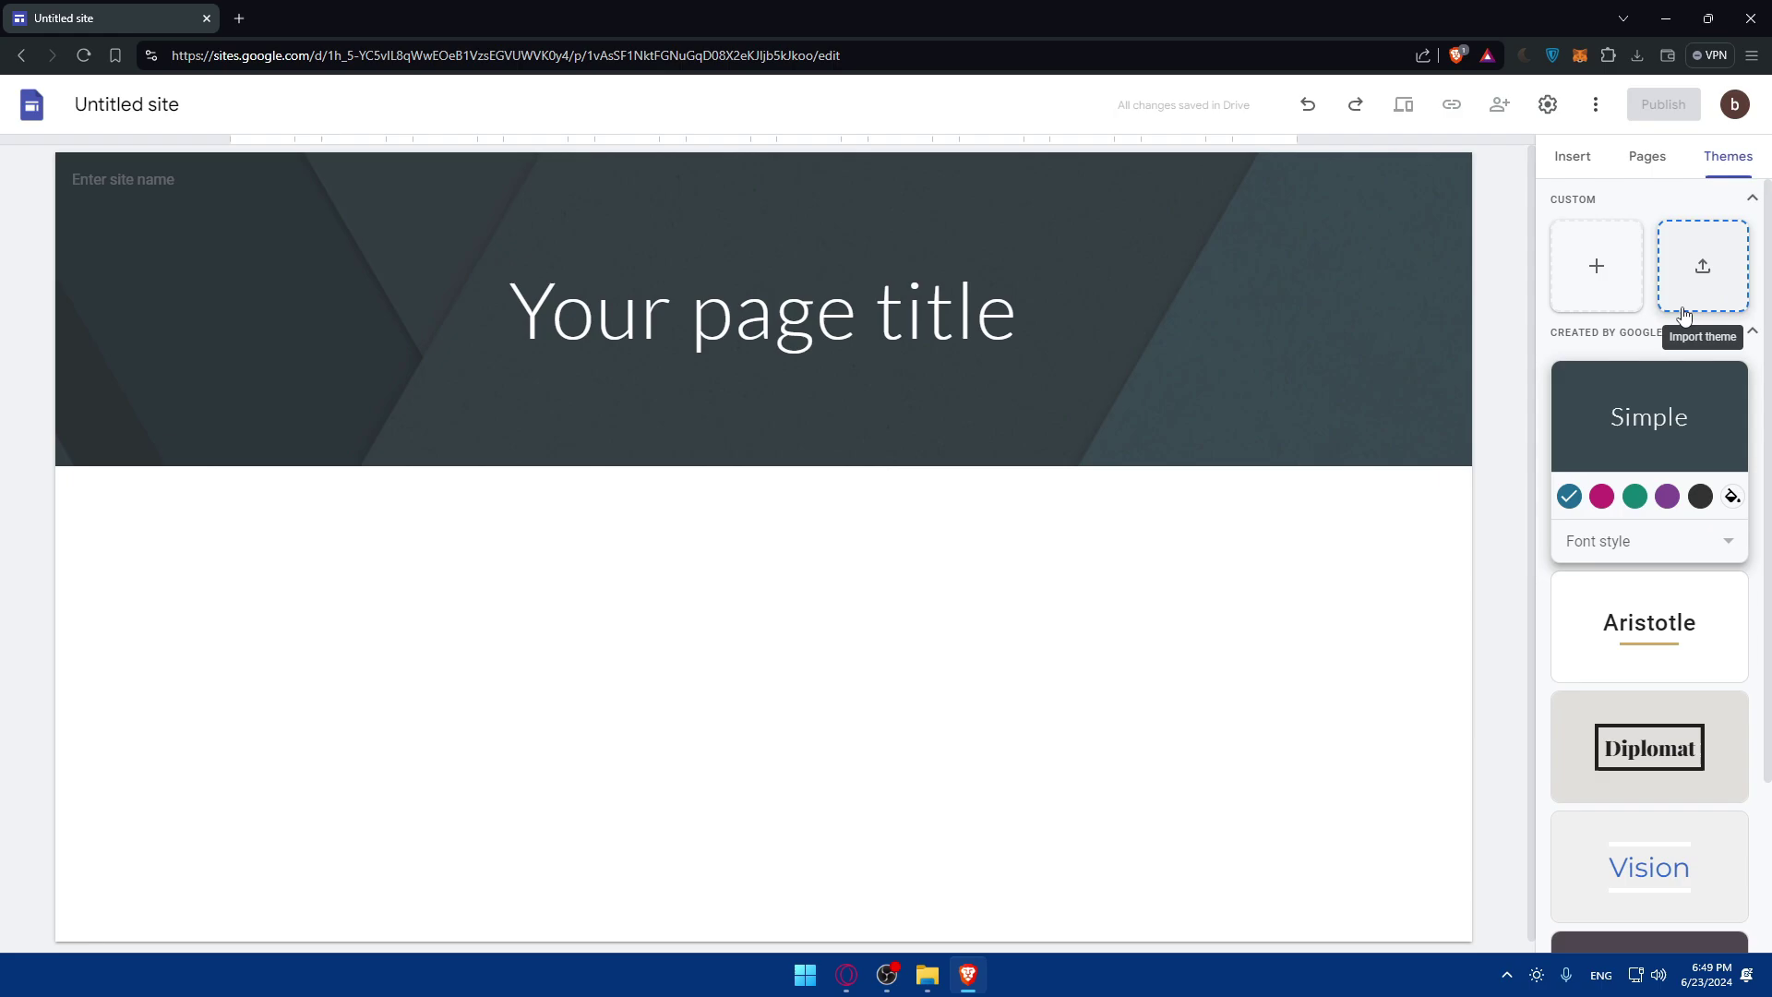
{"action": "scroll", "coordinate": [1606, 553], "scroll_direction": "down", "scroll_amount": 2}
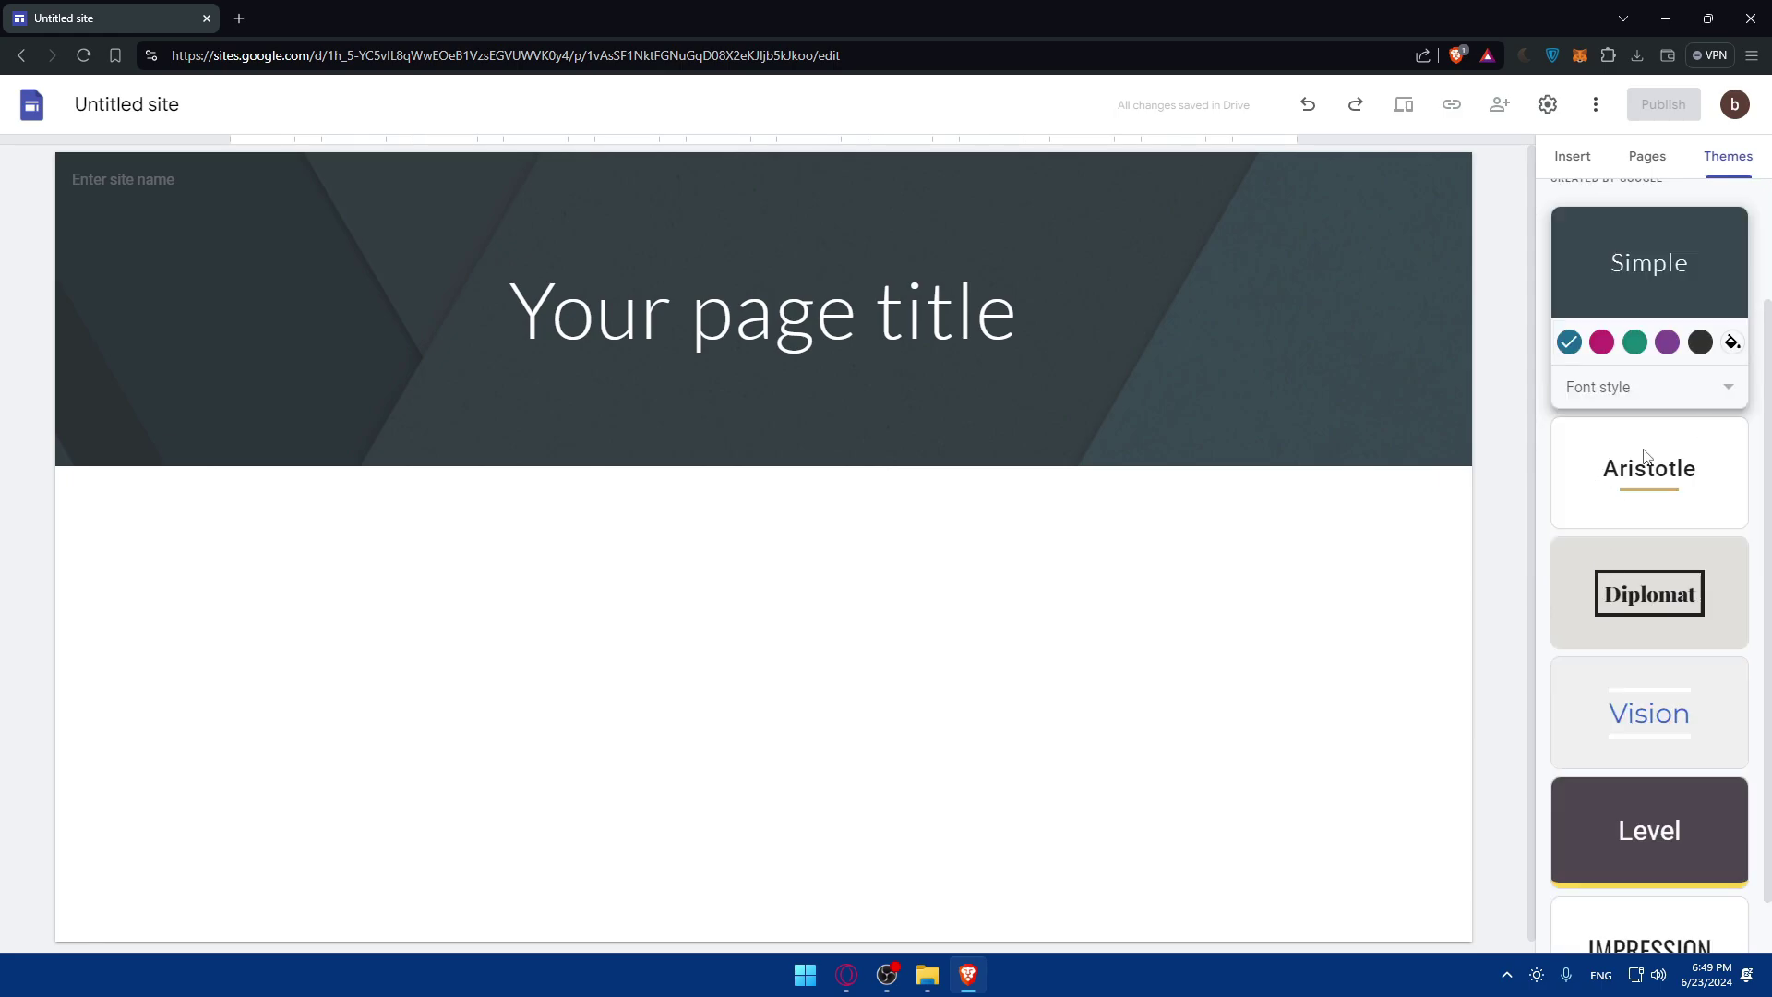
{"action": "left_click", "coordinate": [1634, 486]}
{"action": "left_click", "coordinate": [1641, 610]}
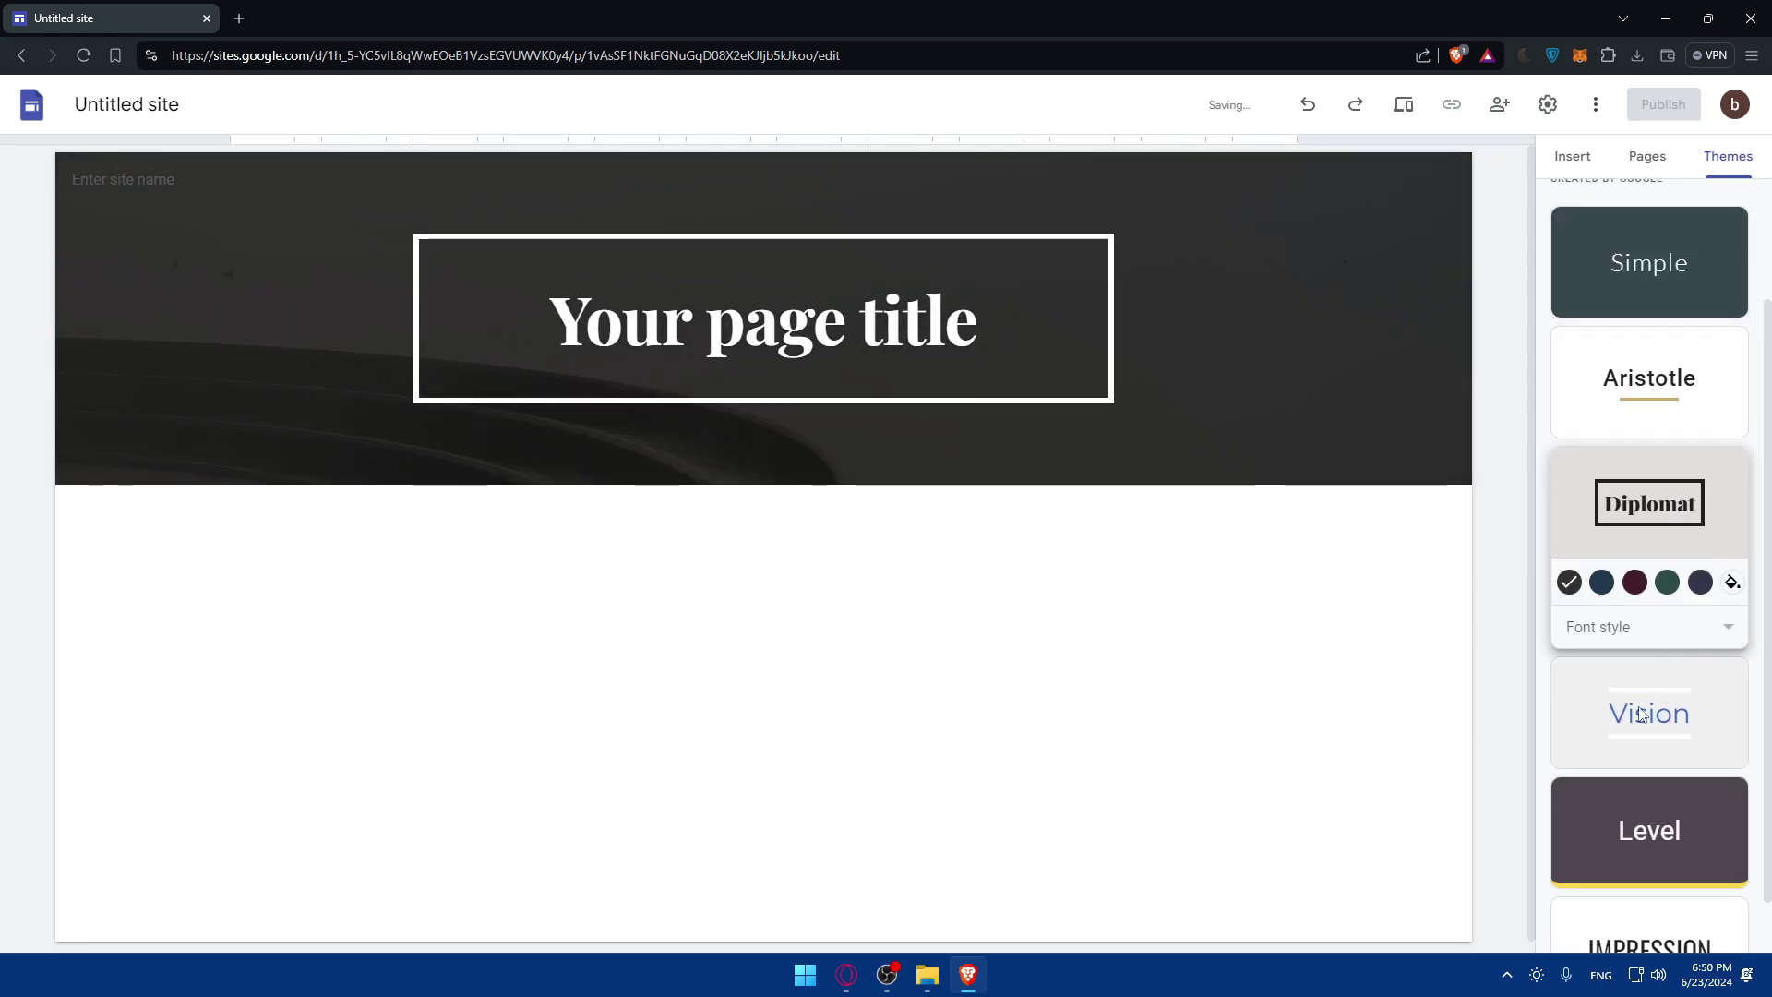
{"action": "left_click", "coordinate": [1641, 766]}
{"action": "left_click", "coordinate": [1642, 802]}
{"action": "left_click", "coordinate": [1649, 914]}
{"action": "left_click", "coordinate": [1665, 572]}
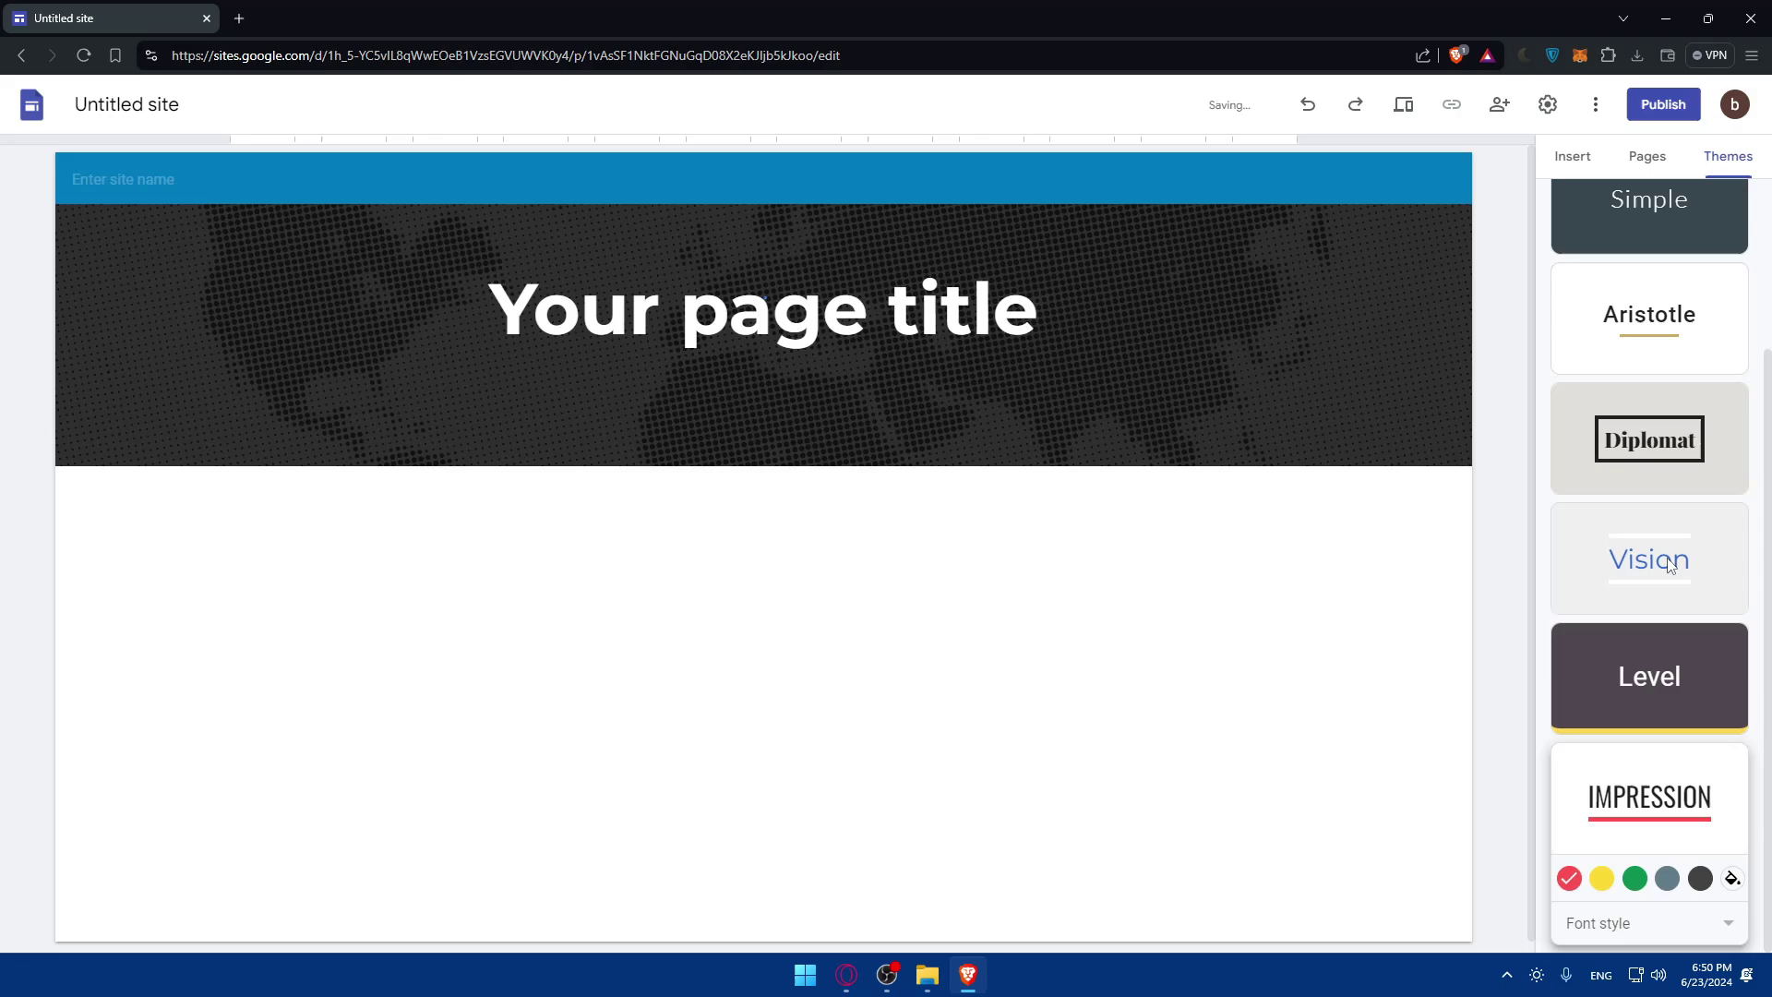
Review the Vision theme's font styles and custom colour options, leaving them unchanged.
{"action": "left_click", "coordinate": [1621, 683]}
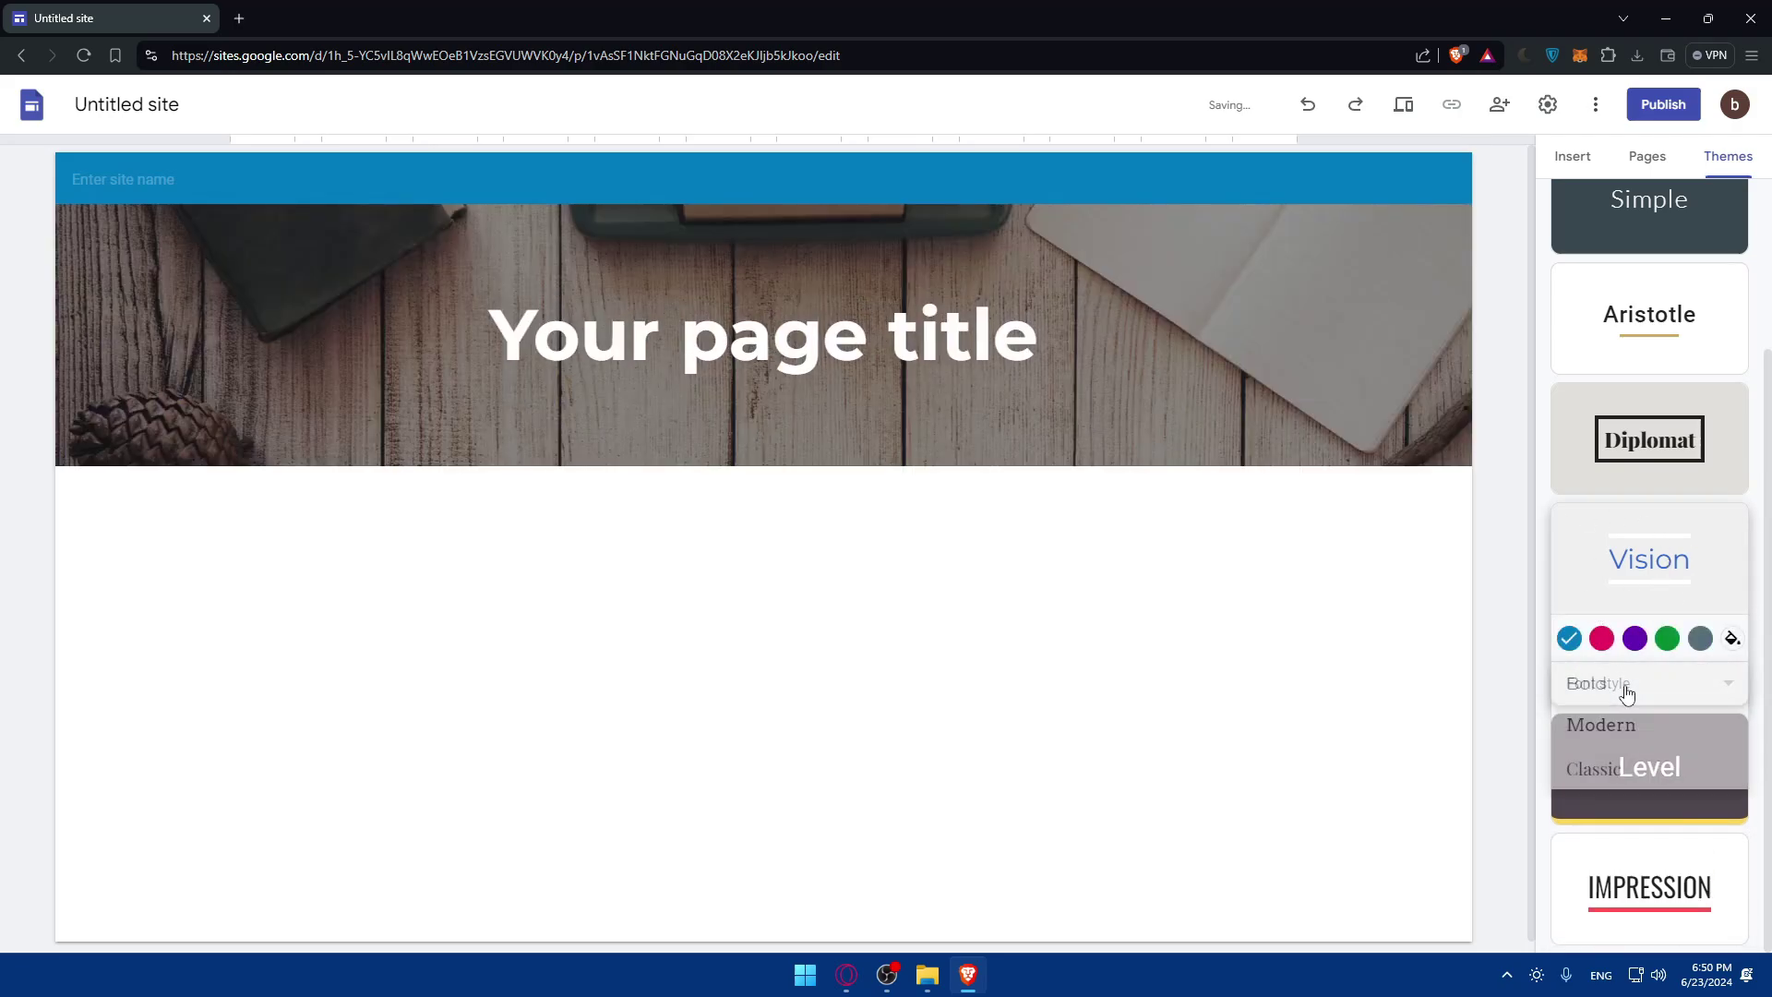
{"action": "left_click", "coordinate": [1512, 563]}
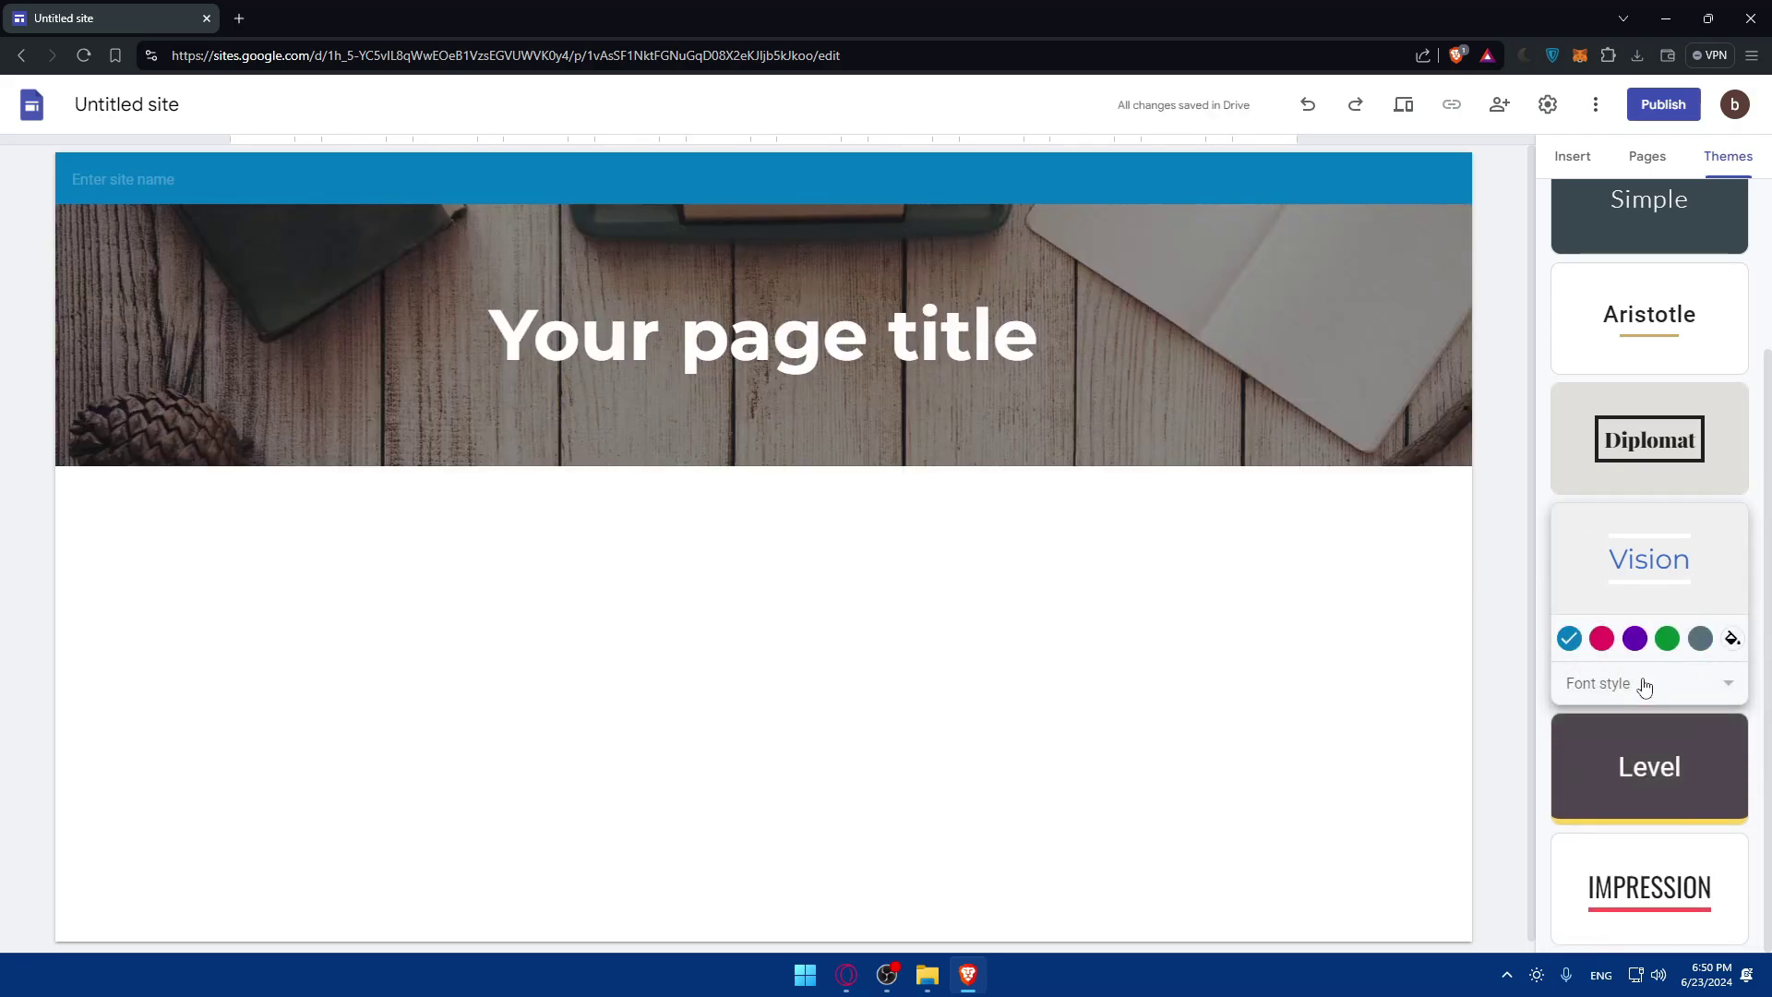
{"action": "left_click", "coordinate": [1732, 638]}
{"action": "left_click", "coordinate": [1307, 589]}
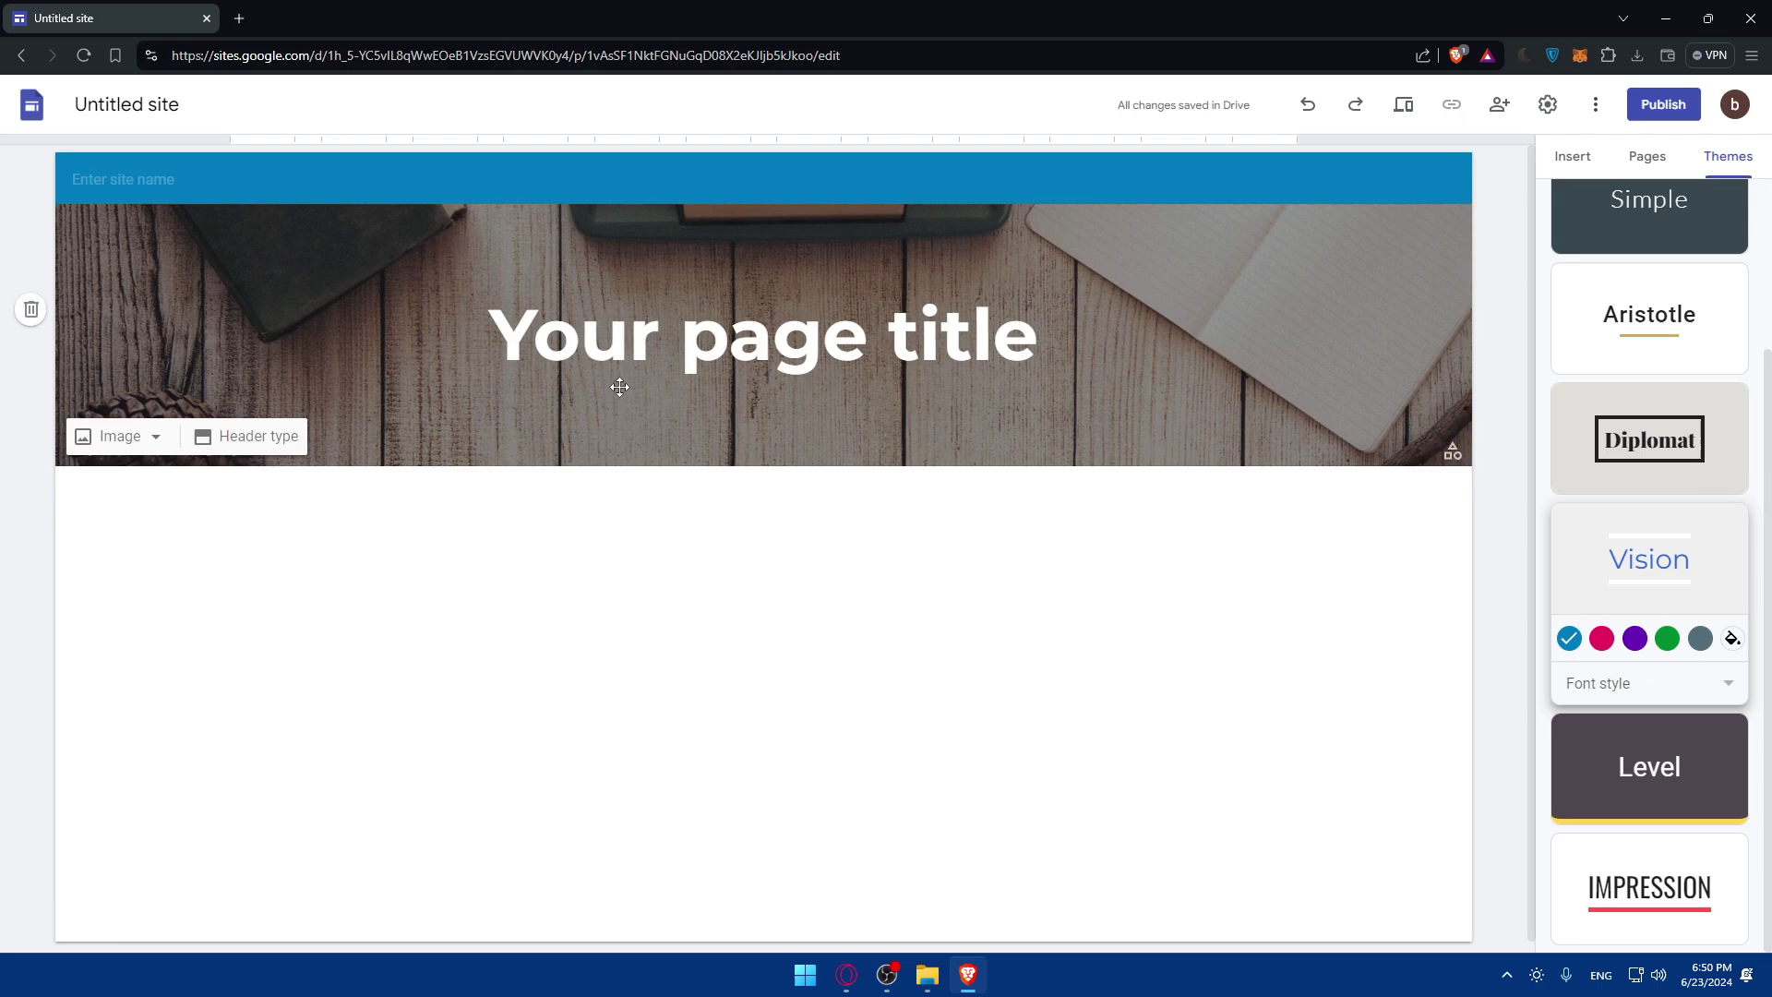
Replace the placeholder page title with 'Home'.
{"action": "left_click_drag", "start_coordinate": [1043, 334], "coordinate": [415, 321]}
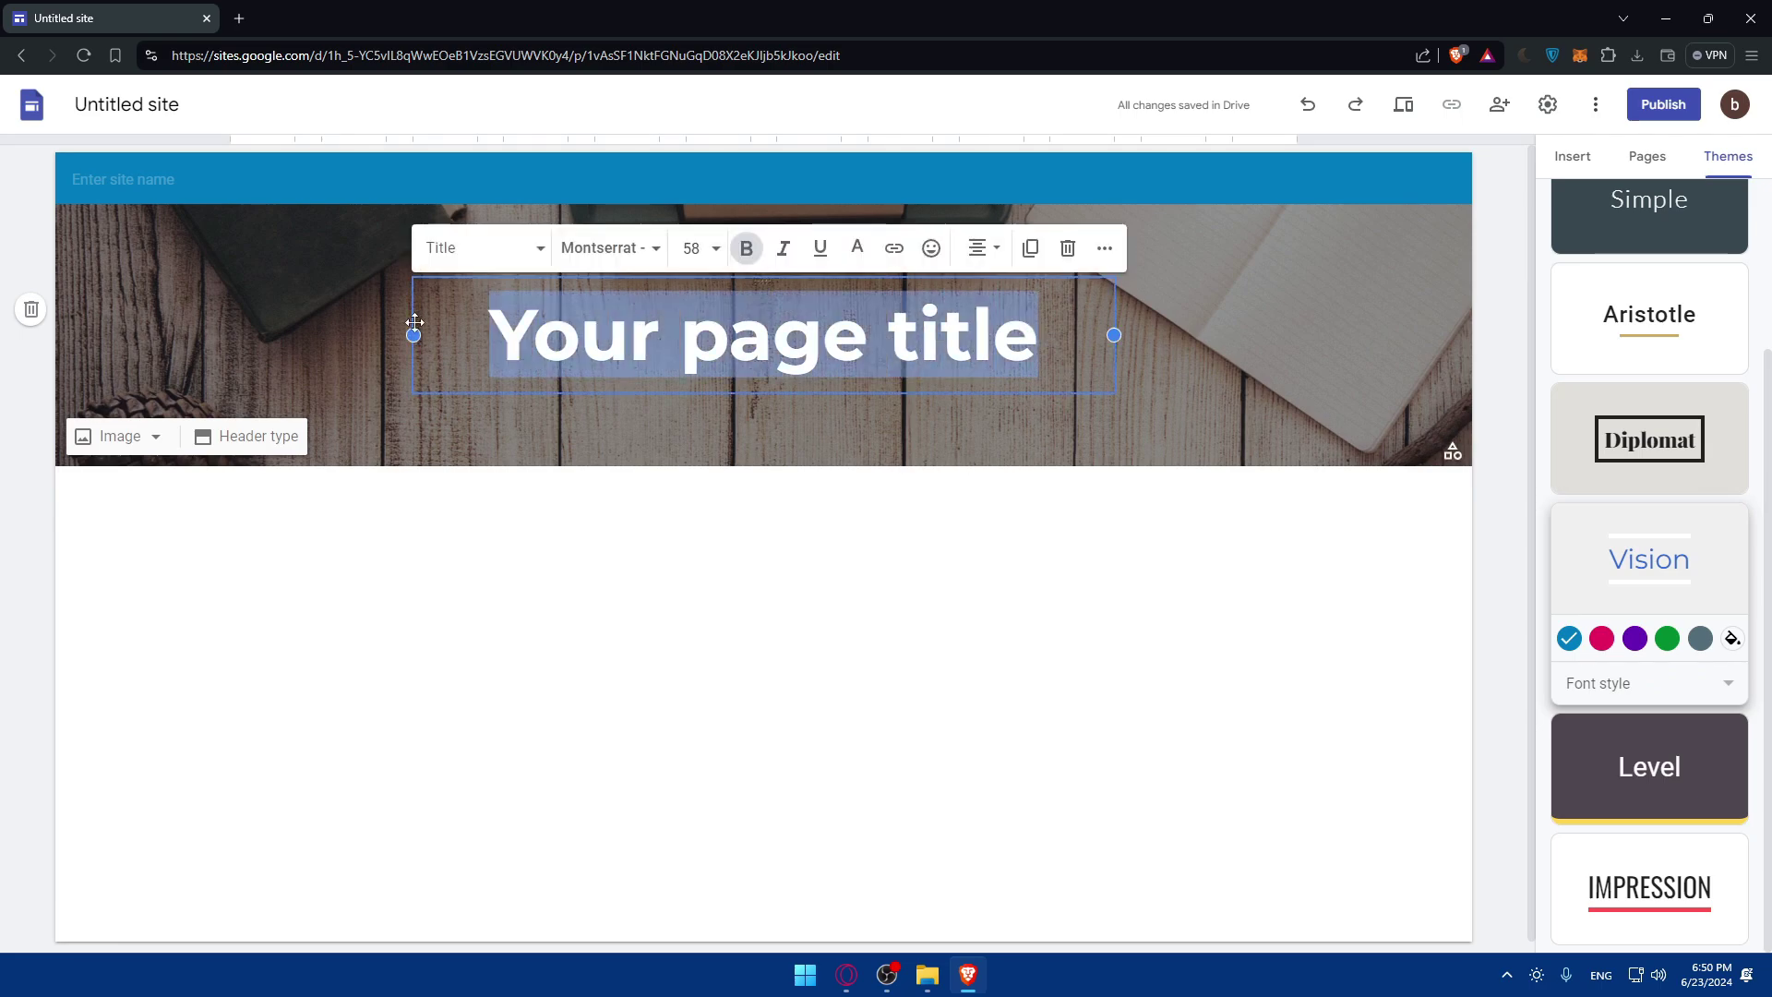
{"action": "type", "text": "Home"}
{"action": "left_click", "coordinate": [613, 546]}
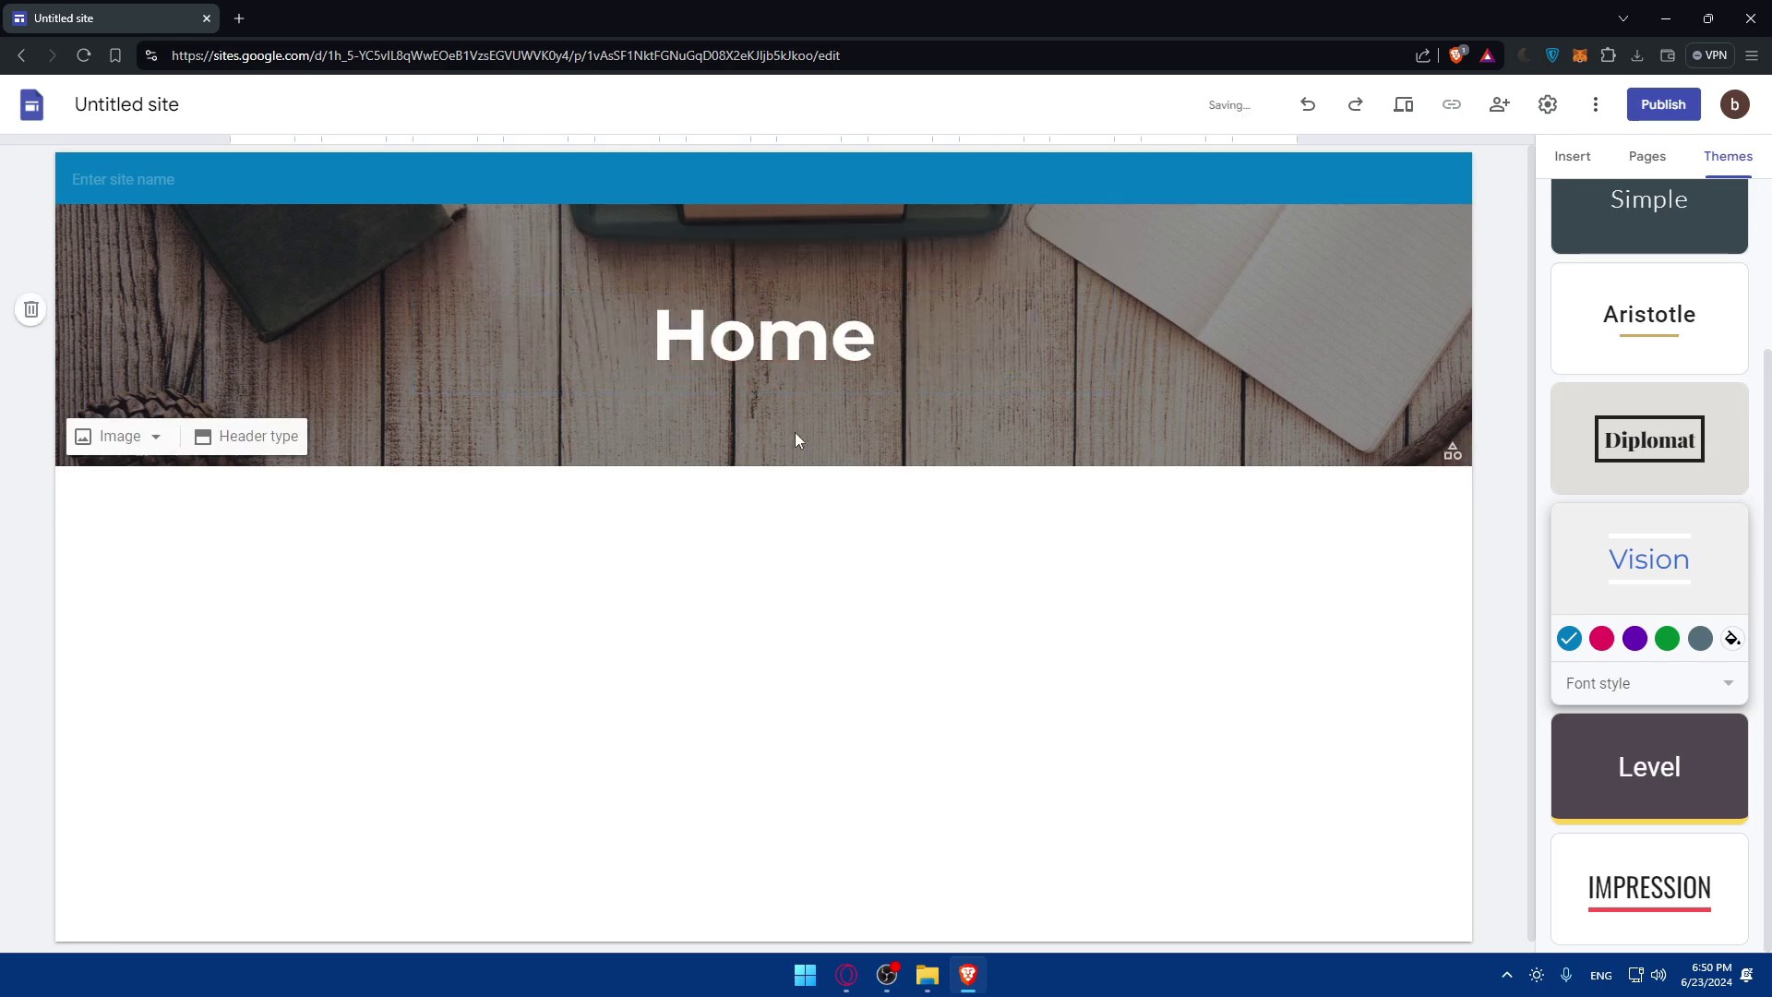
{"action": "left_click_drag", "start_coordinate": [881, 337], "coordinate": [651, 337]}
{"action": "left_click", "coordinate": [717, 526]}
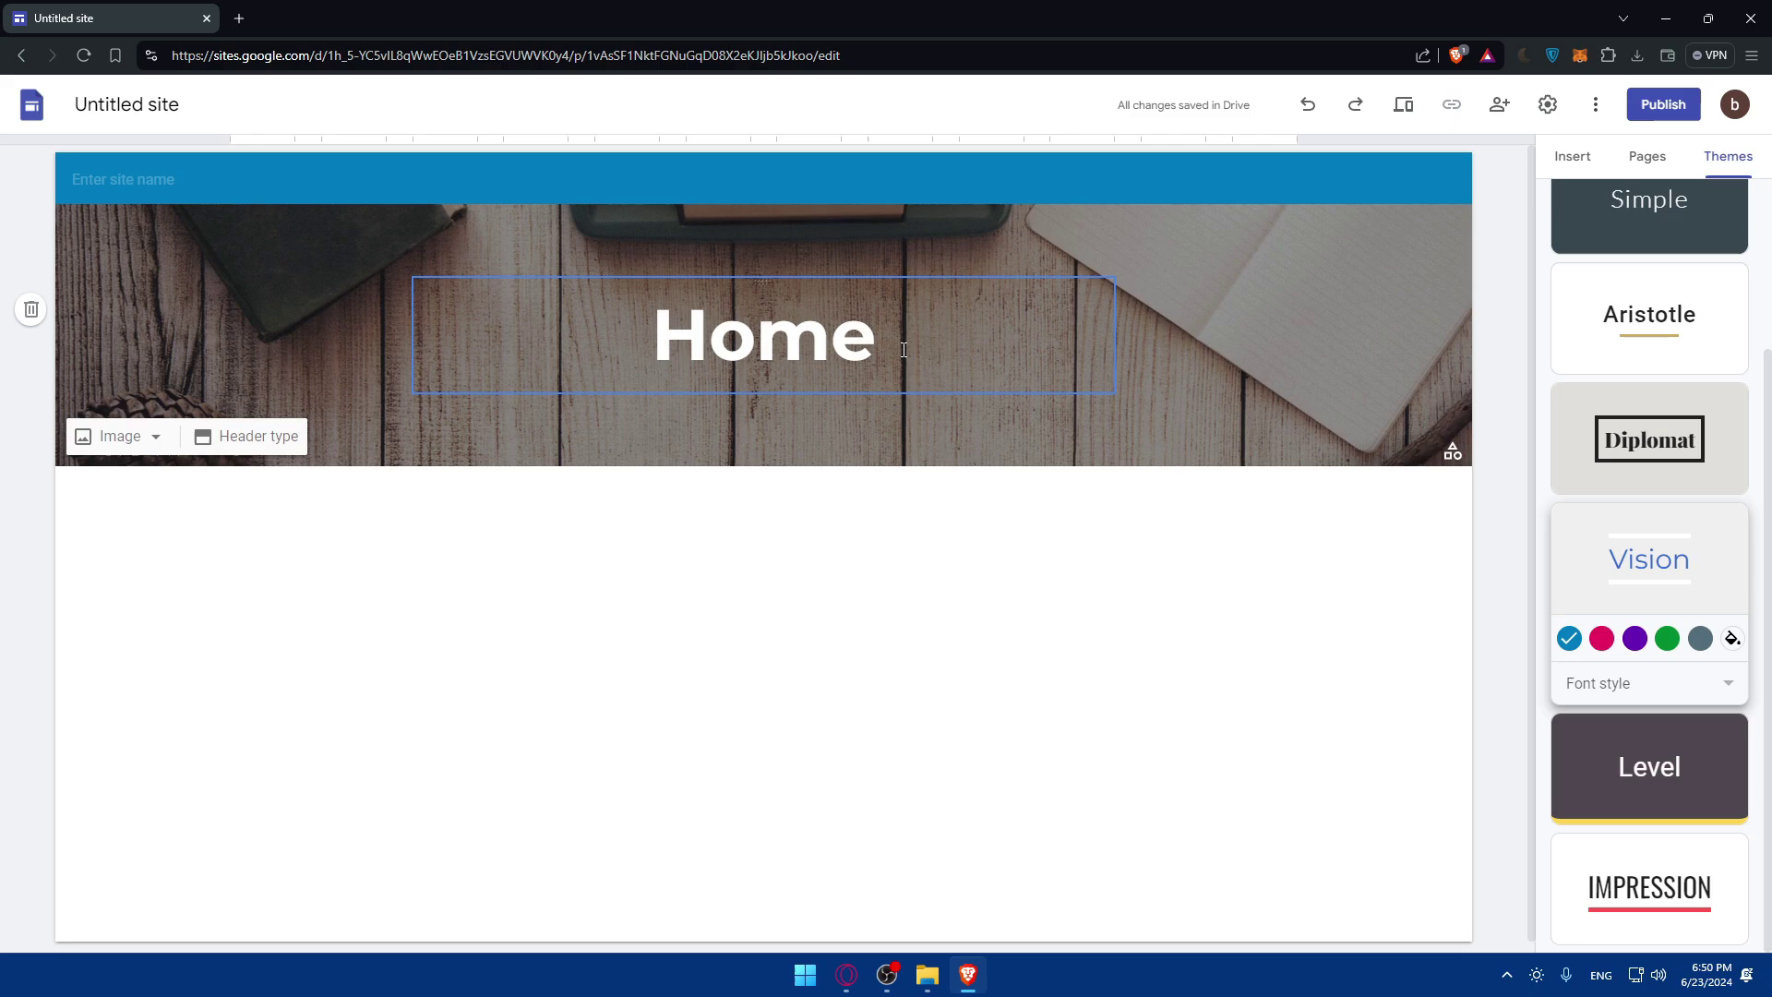
Name the site 'Omix' and bring up the header background image options.
{"action": "left_click", "coordinate": [140, 168]}
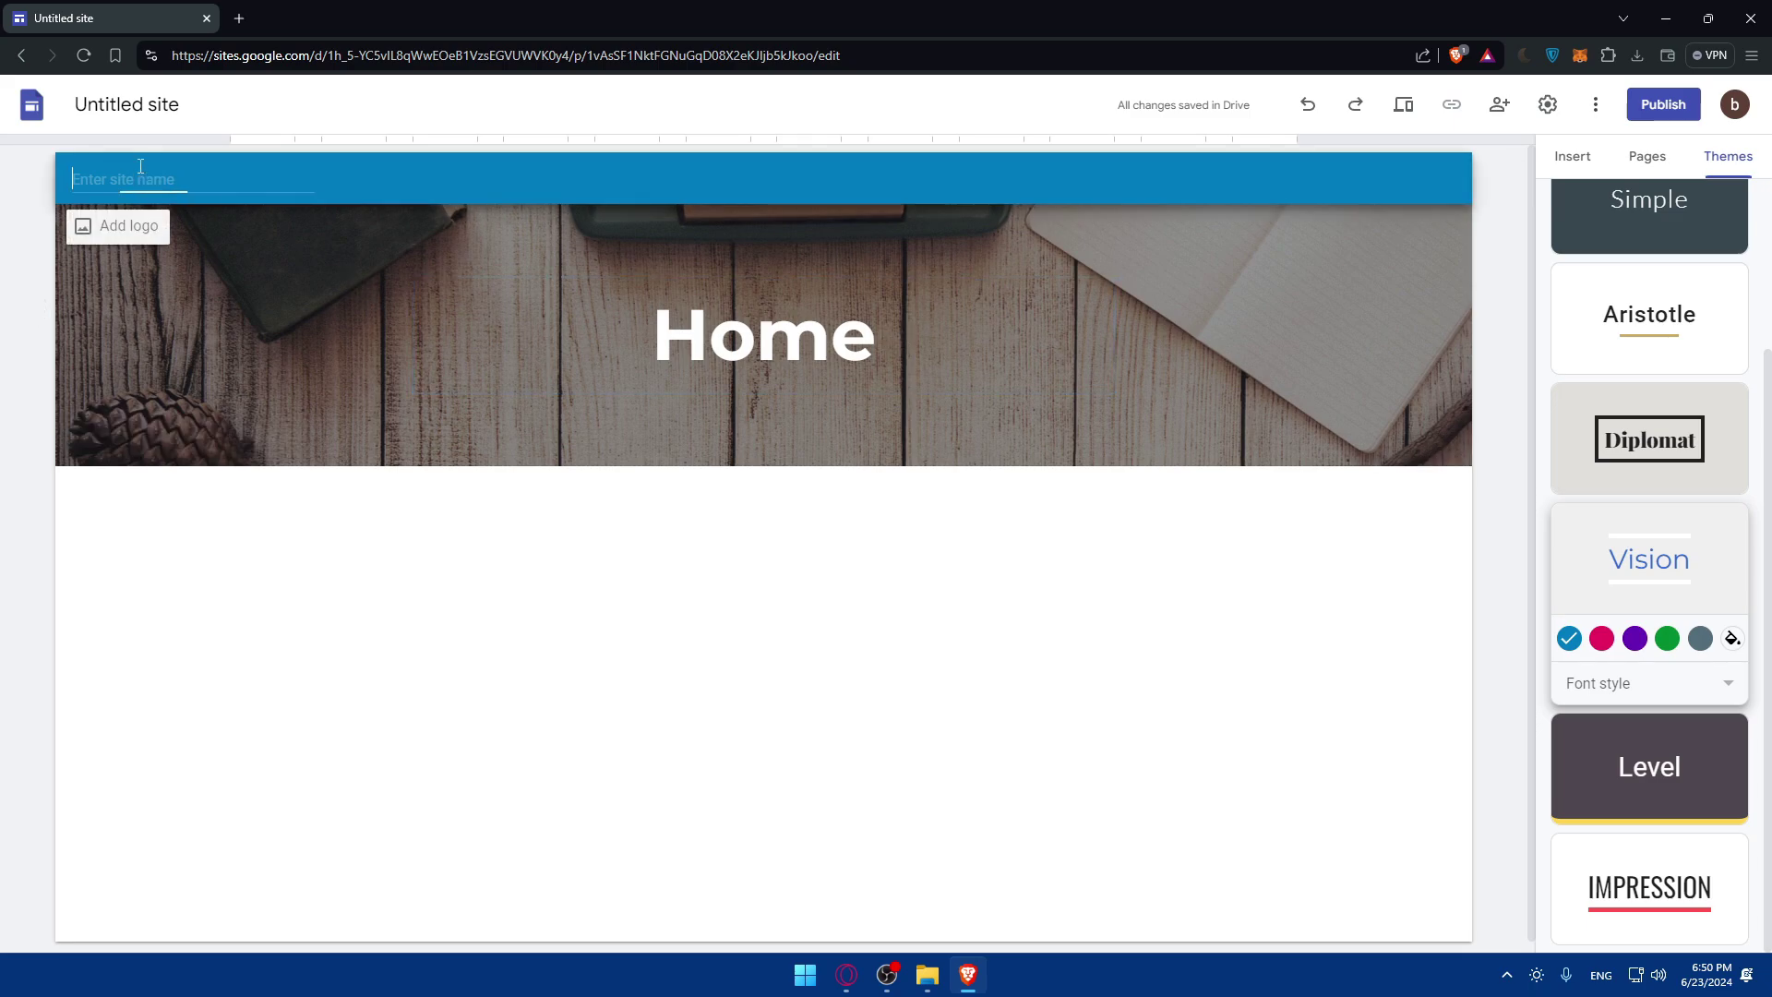
{"action": "type", "text": "Omix"}
{"action": "left_click", "coordinate": [120, 436]}
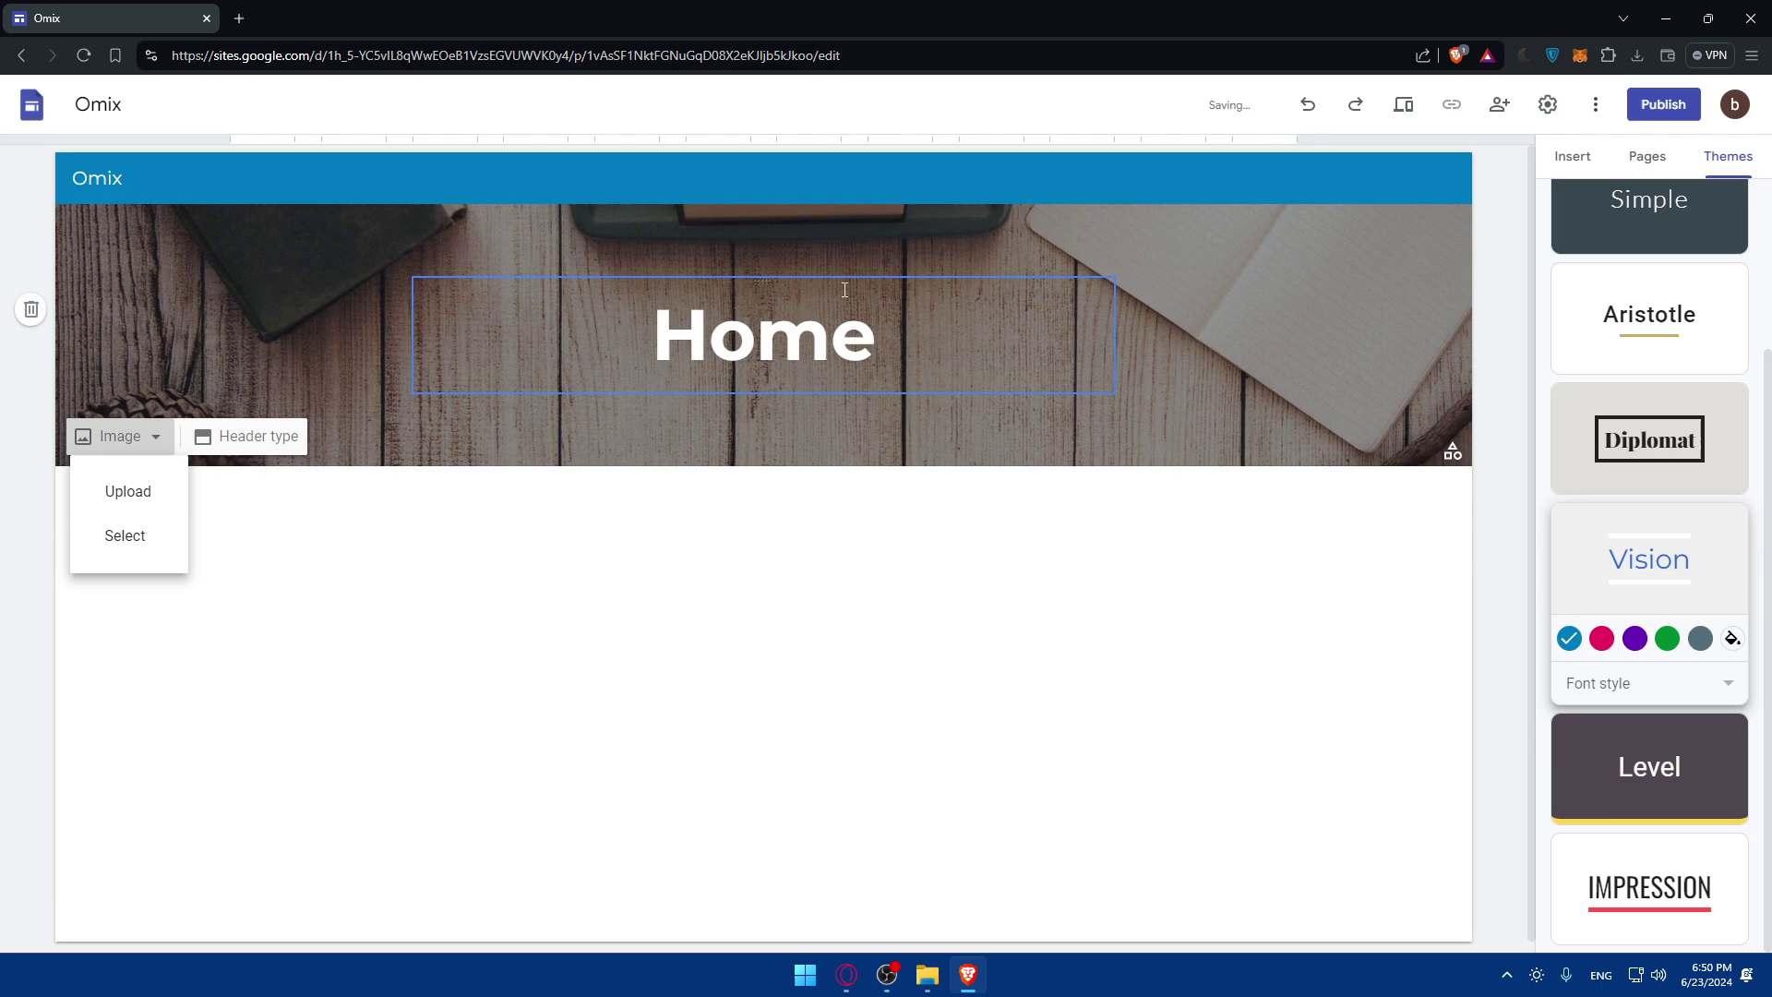
Upload the moon wallpaper as the header background and set the header type to Cover.
{"action": "left_click", "coordinate": [141, 490]}
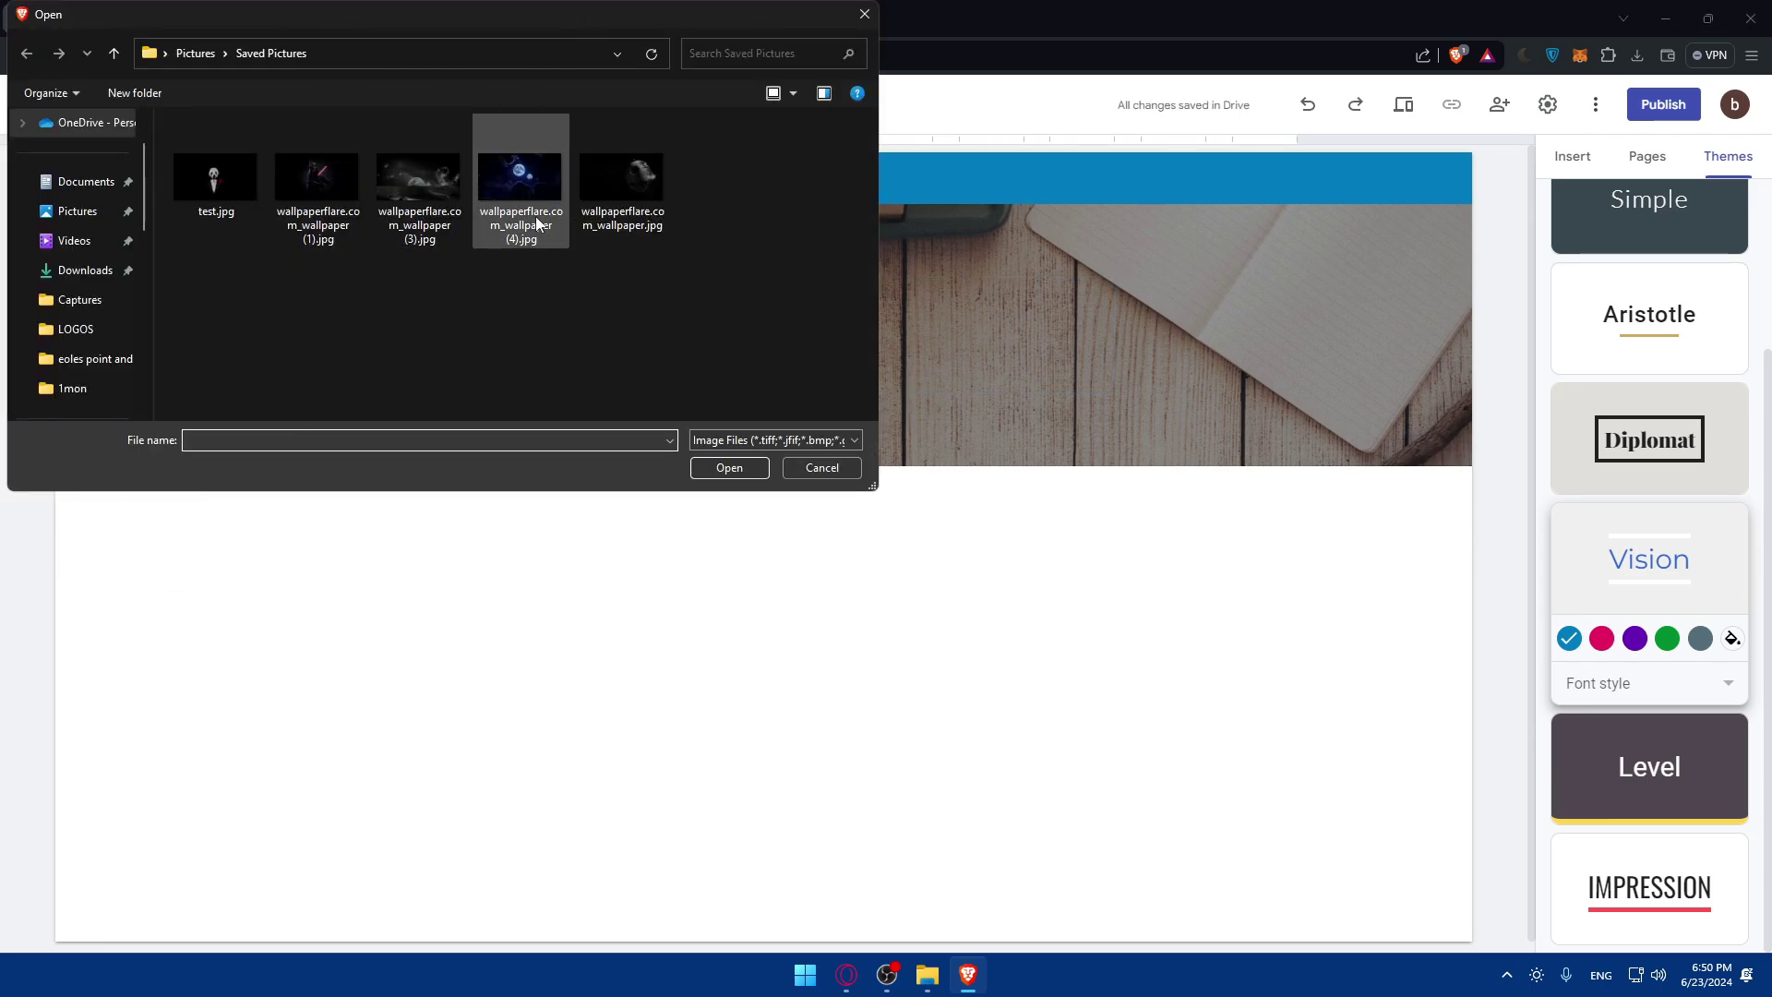
{"action": "double_click", "coordinate": [537, 223]}
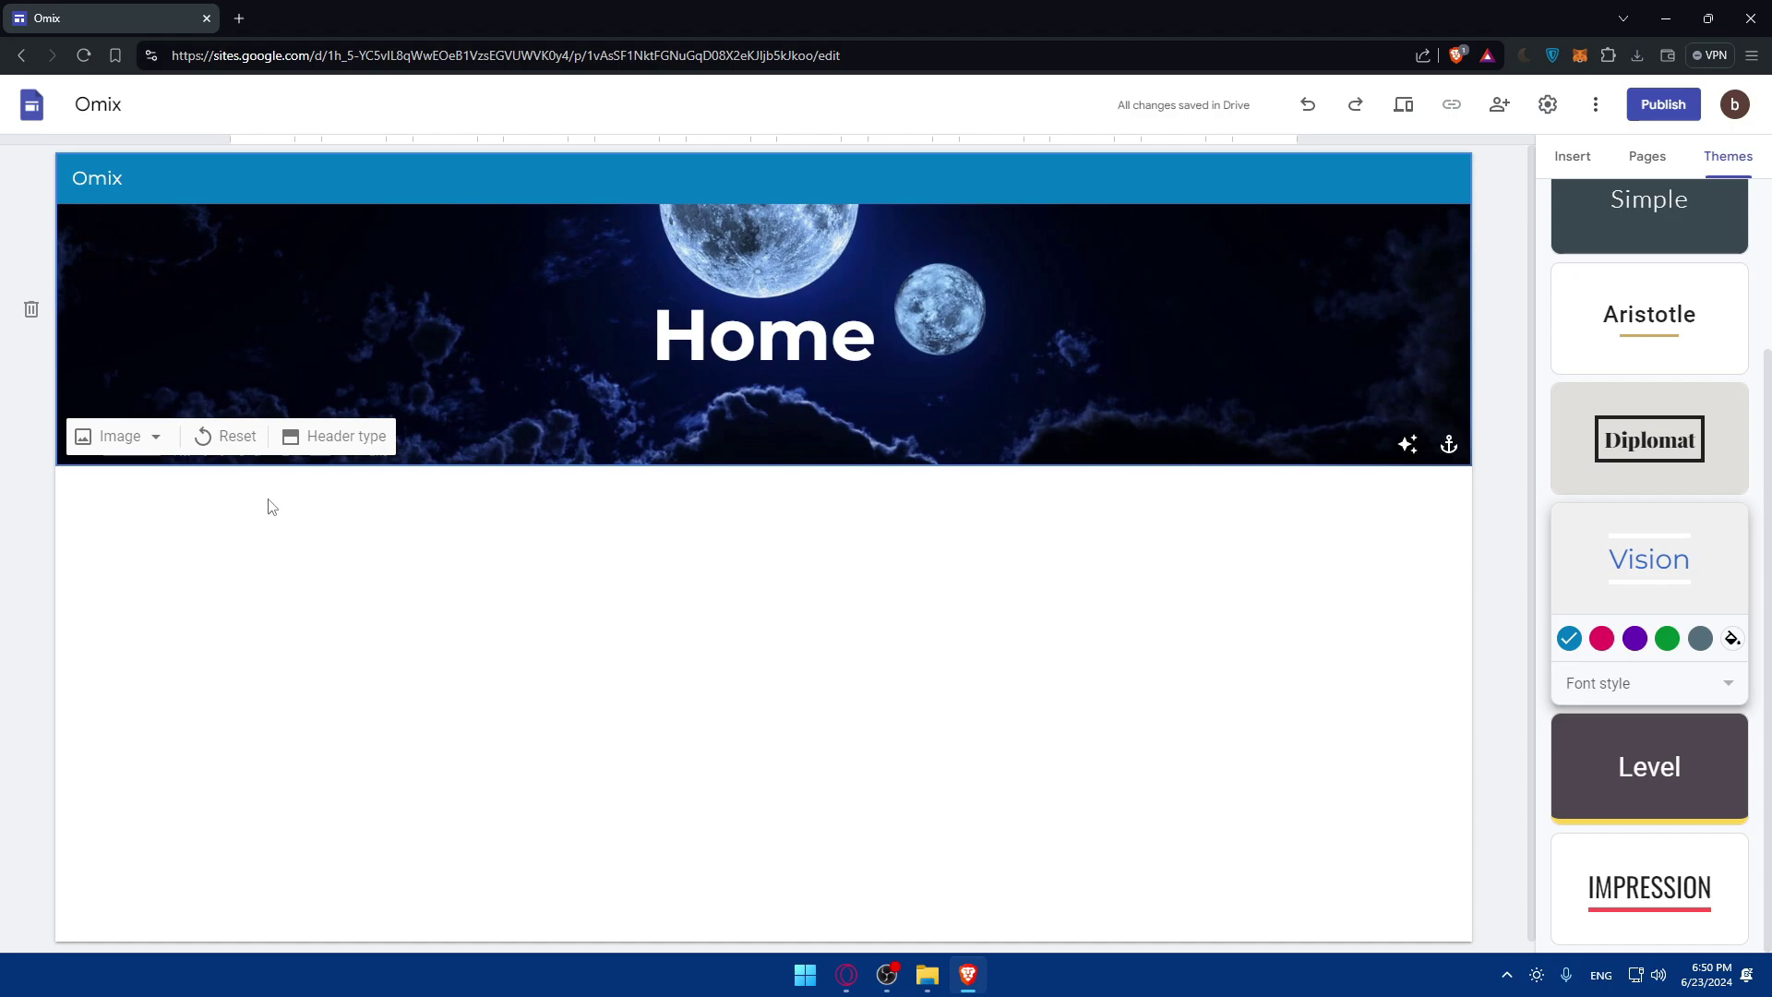
{"action": "left_click", "coordinate": [323, 435]}
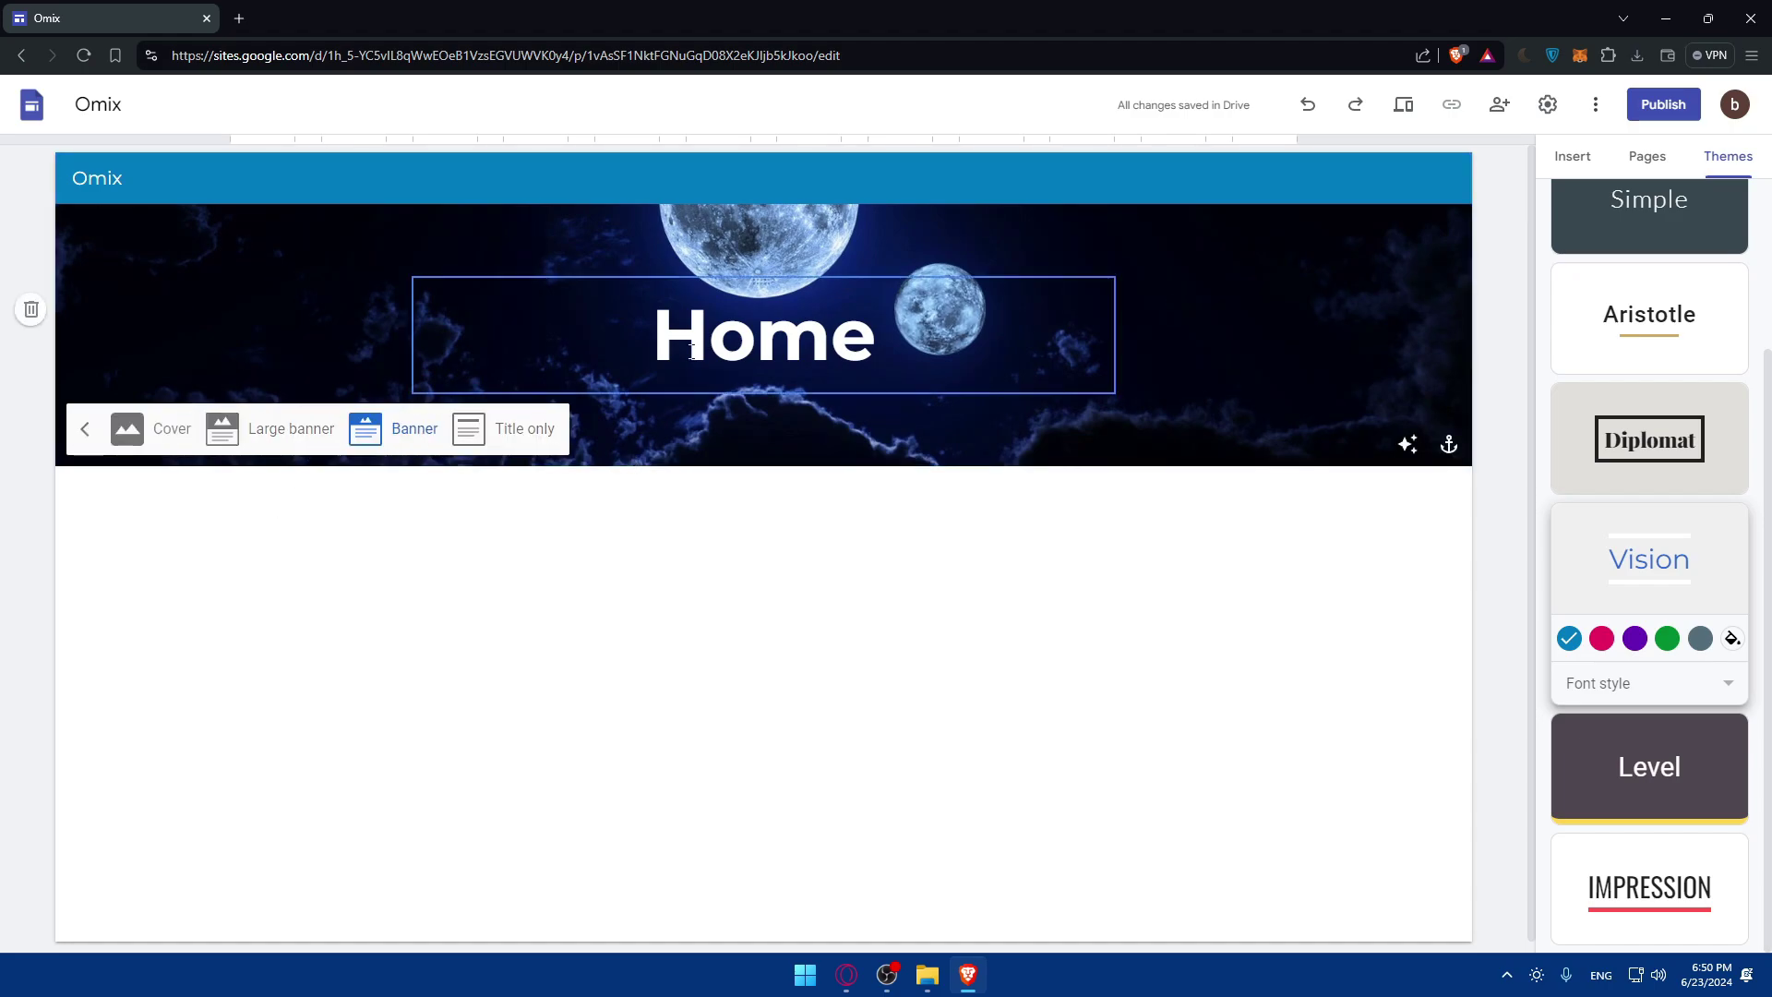
{"action": "left_click", "coordinate": [267, 430]}
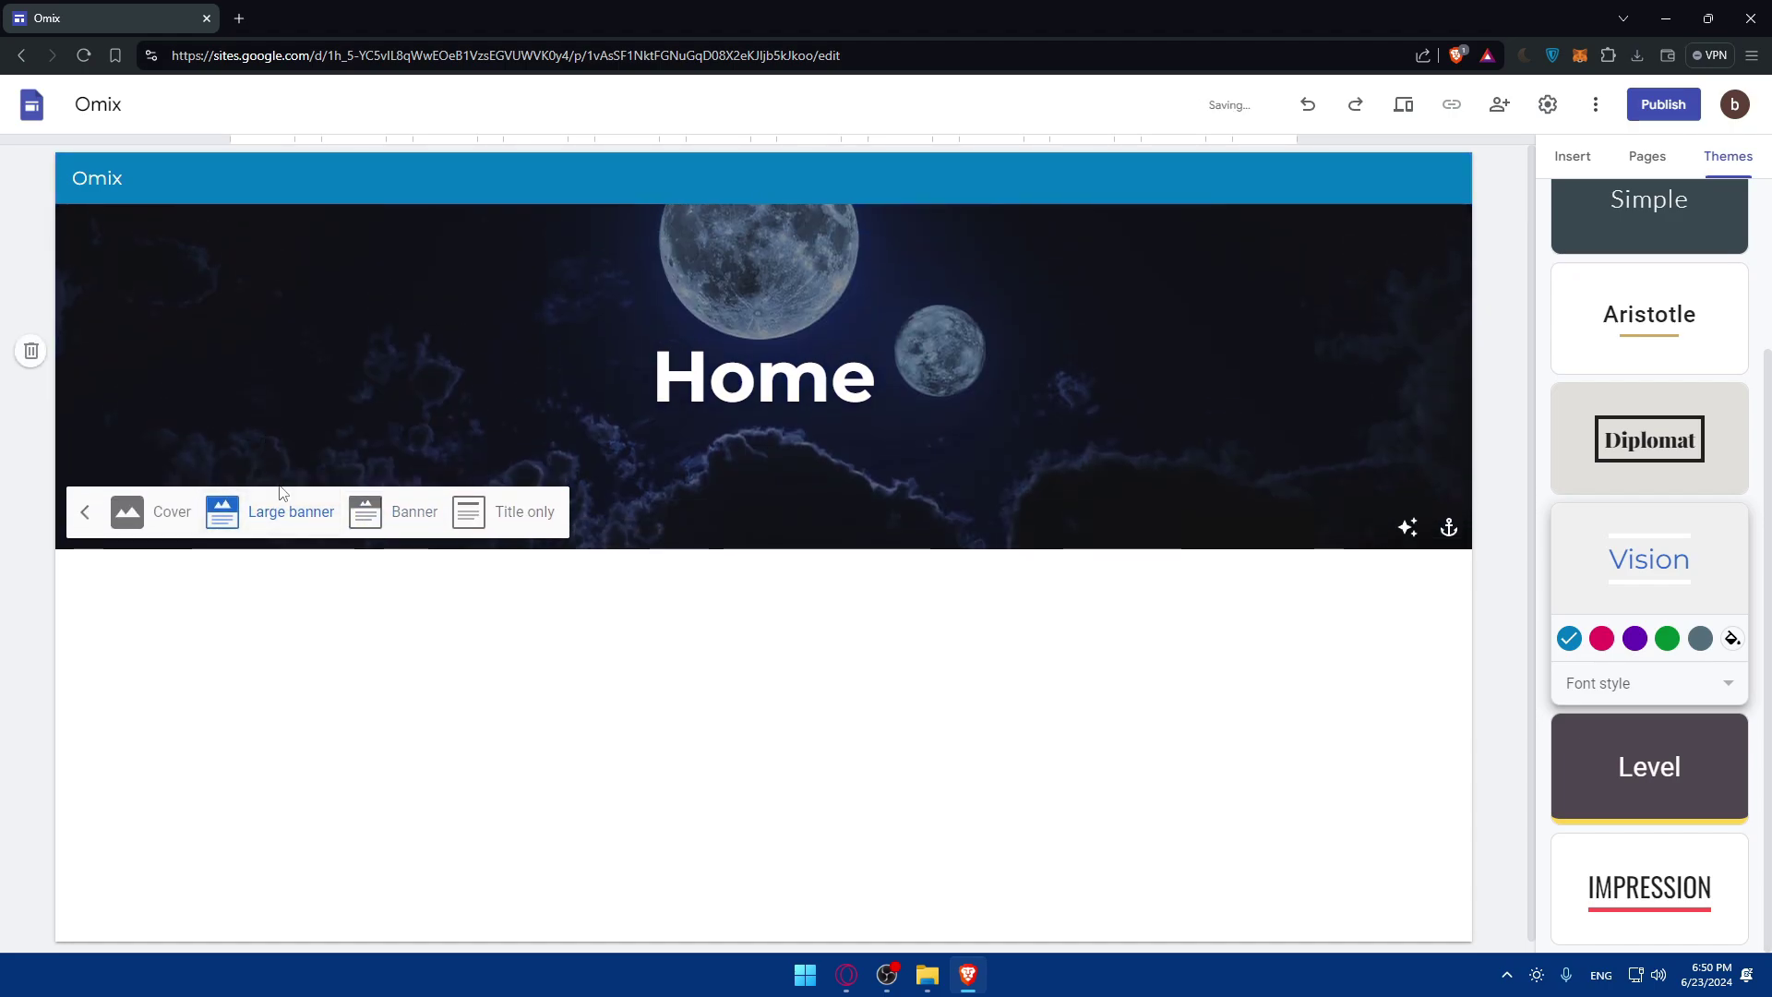
{"action": "left_click", "coordinate": [162, 509]}
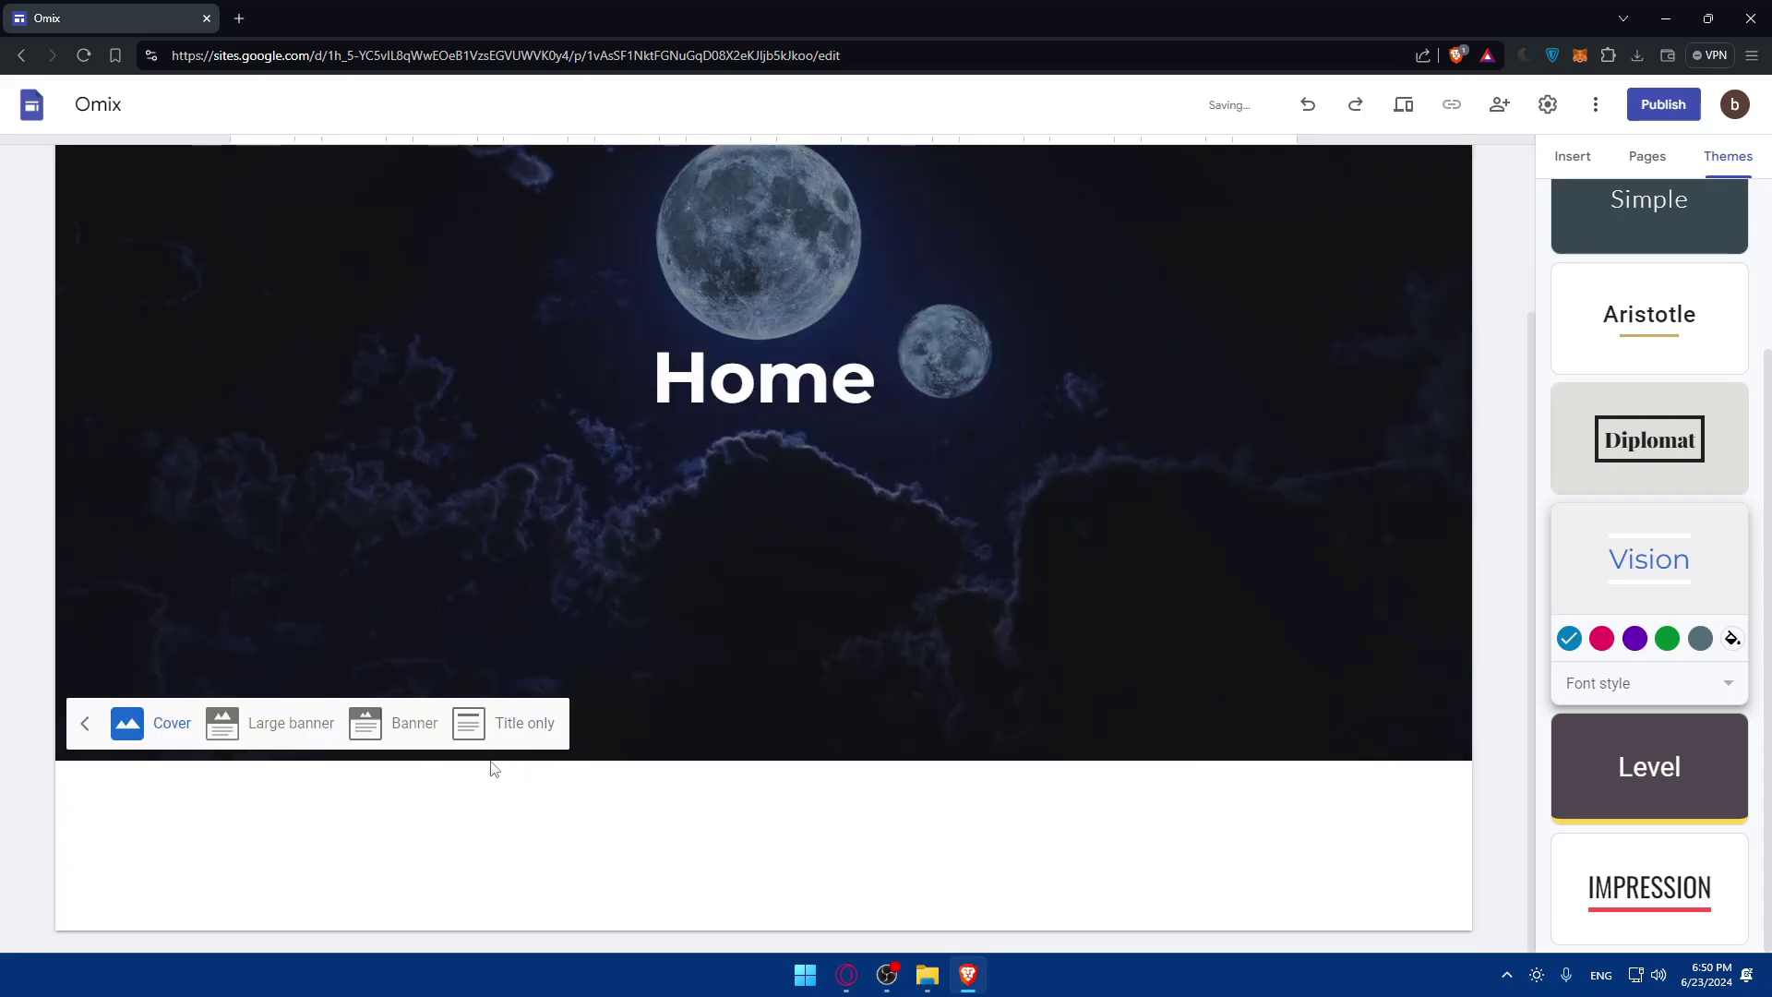
{"action": "left_click", "coordinate": [508, 933]}
{"action": "left_click", "coordinate": [170, 364]}
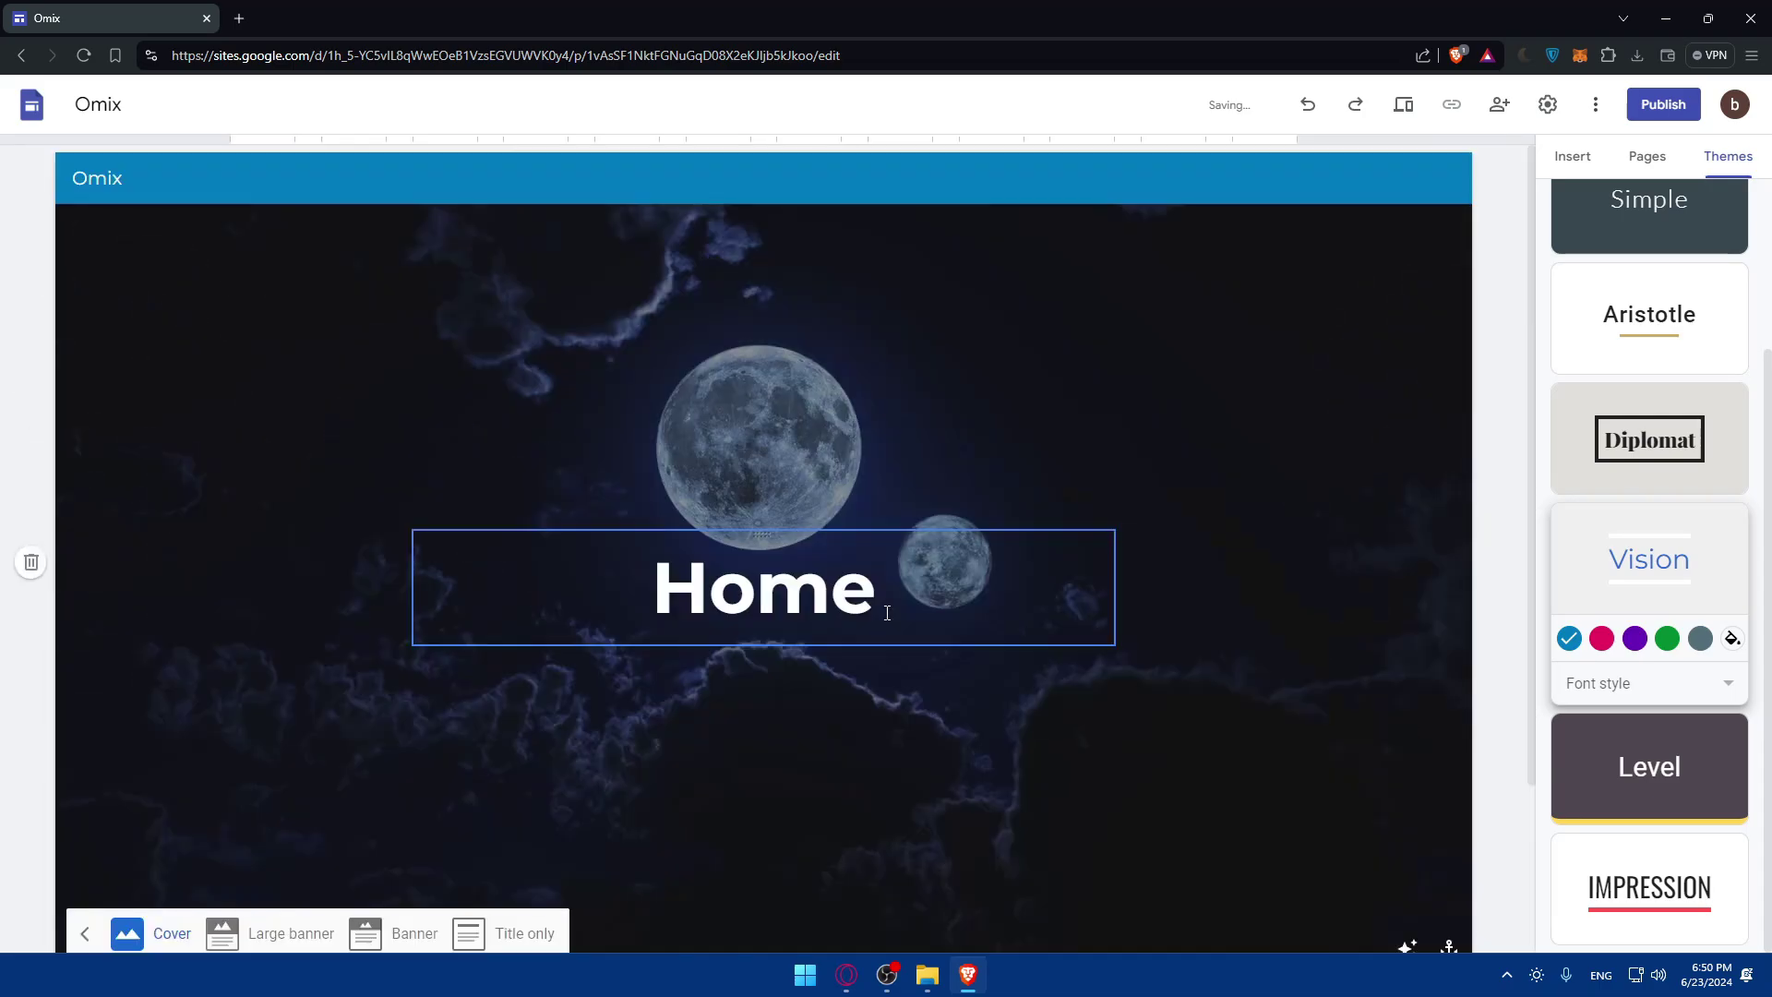
Add an empty text box below the header.
{"action": "left_click", "coordinate": [716, 664]}
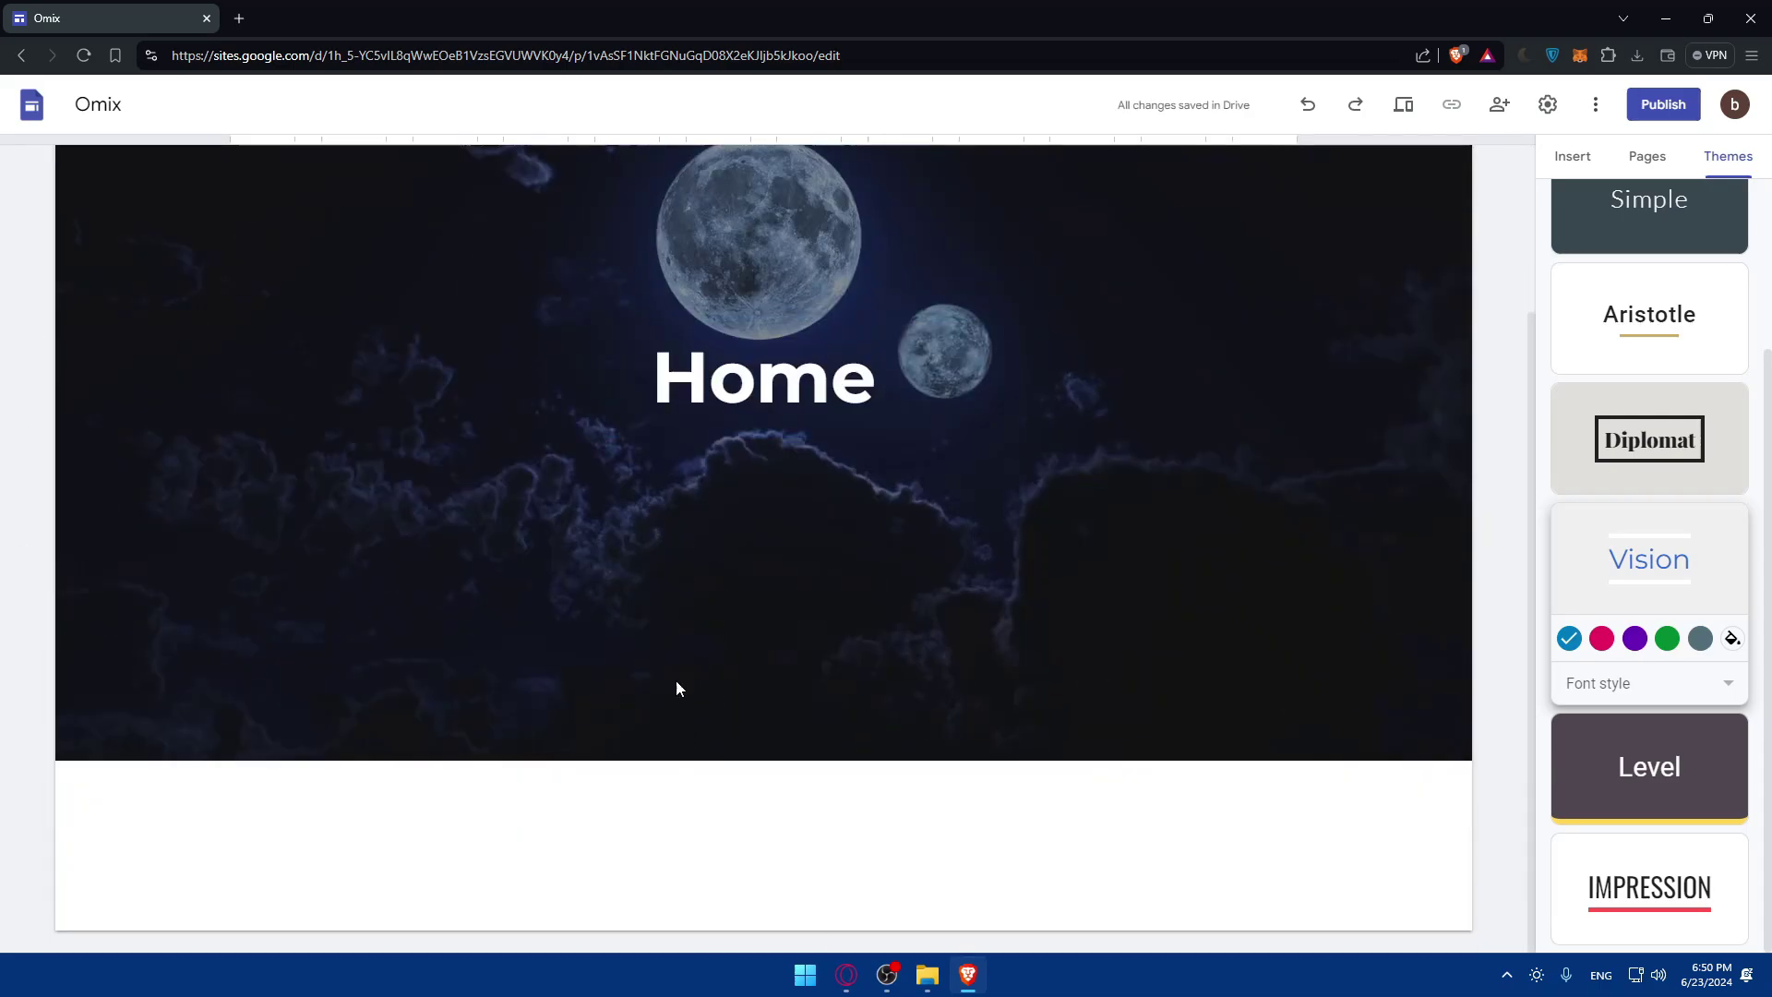
{"action": "scroll", "coordinate": [723, 534], "scroll_direction": "down", "scroll_amount": 2}
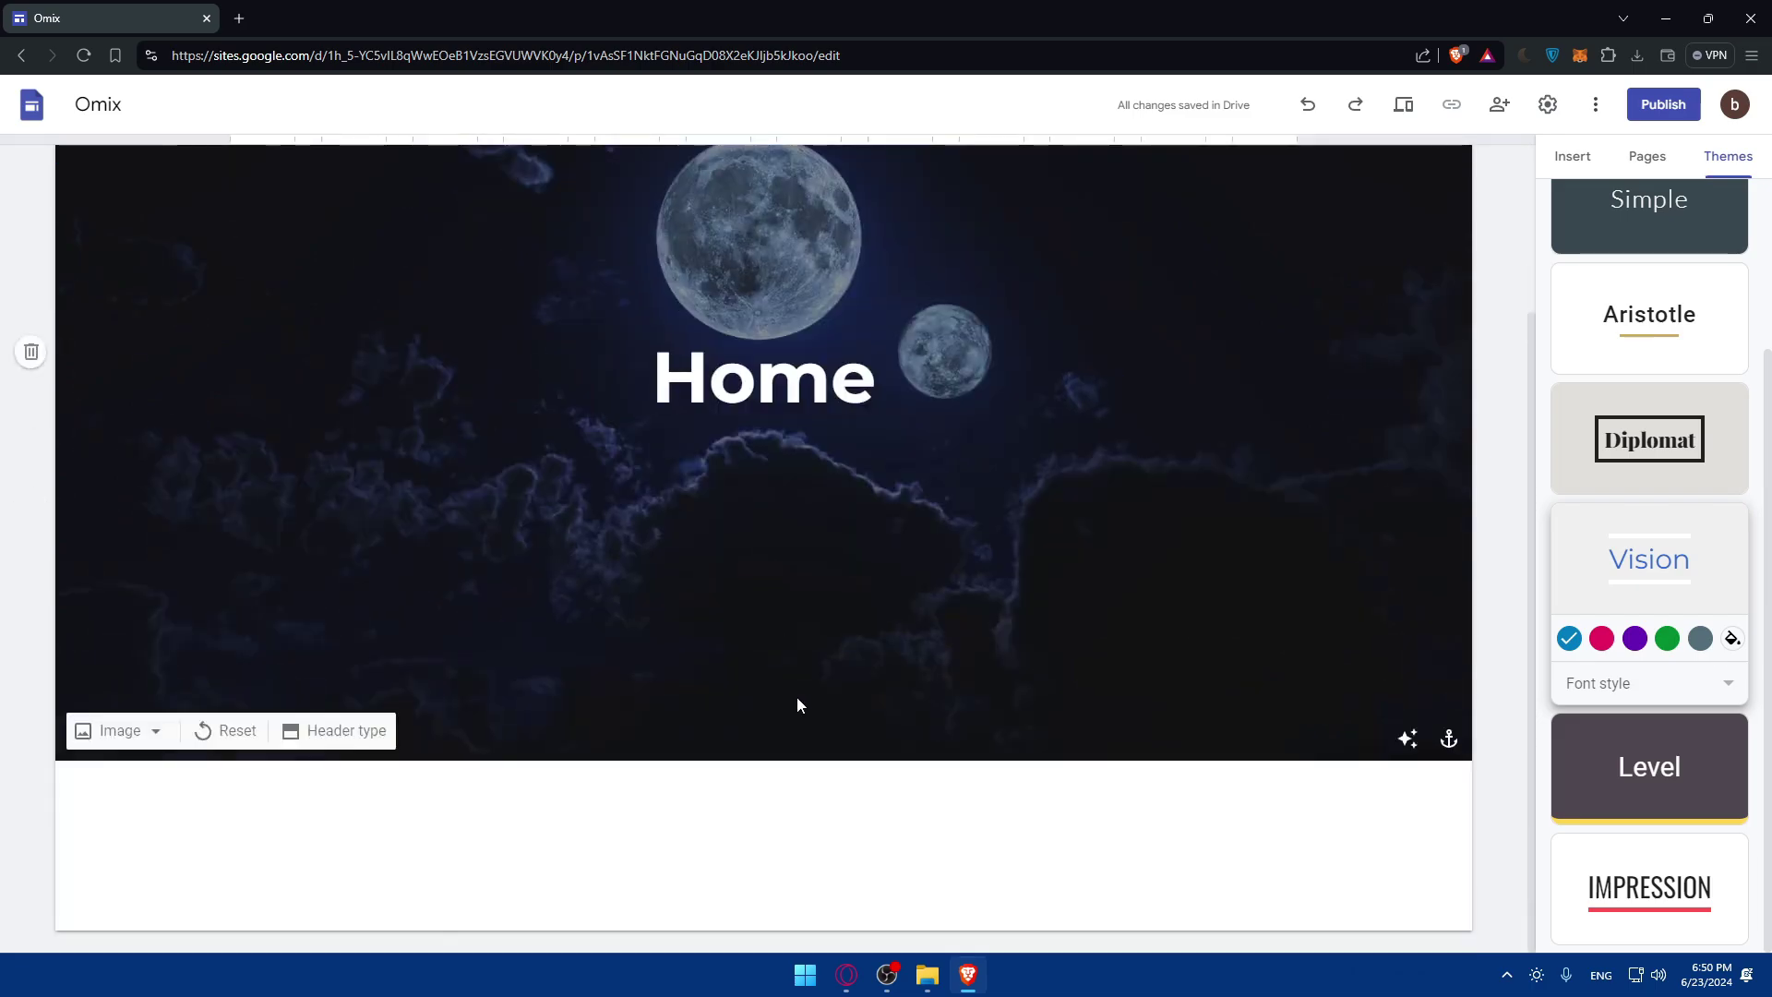
{"action": "left_click", "coordinate": [784, 931]}
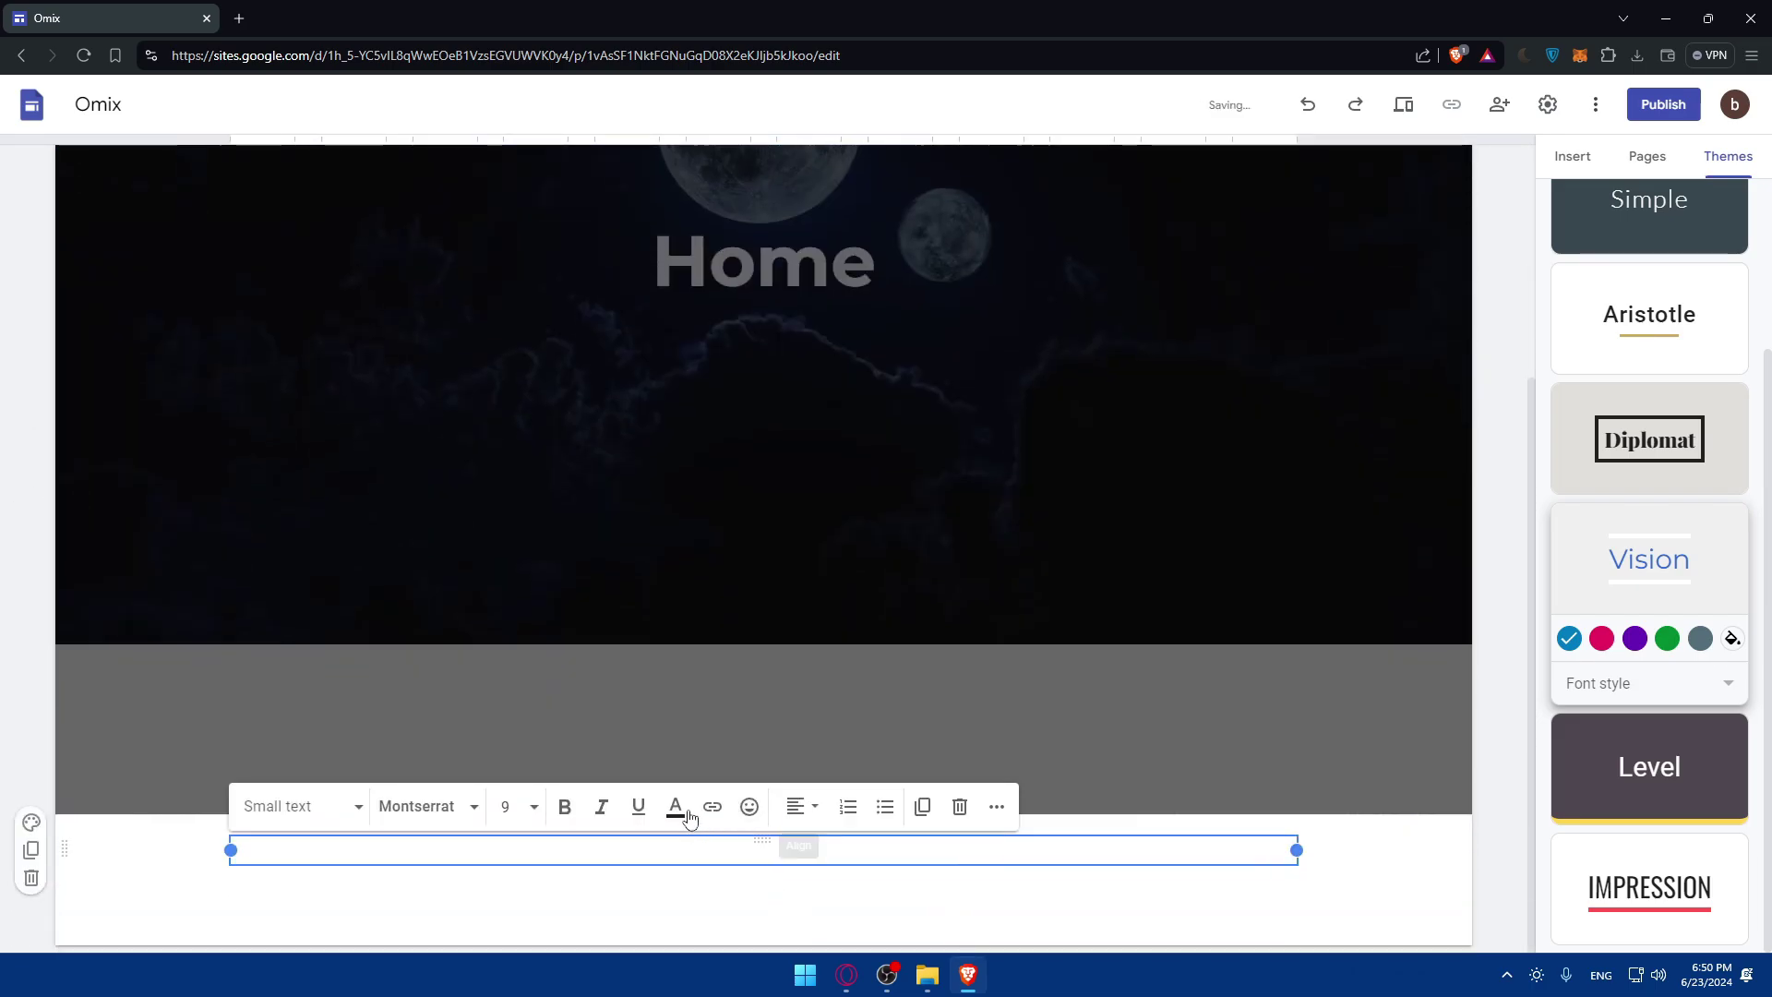
{"action": "left_click", "coordinate": [695, 734]}
{"action": "scroll", "coordinate": [742, 307], "scroll_direction": "up", "scroll_amount": 3}
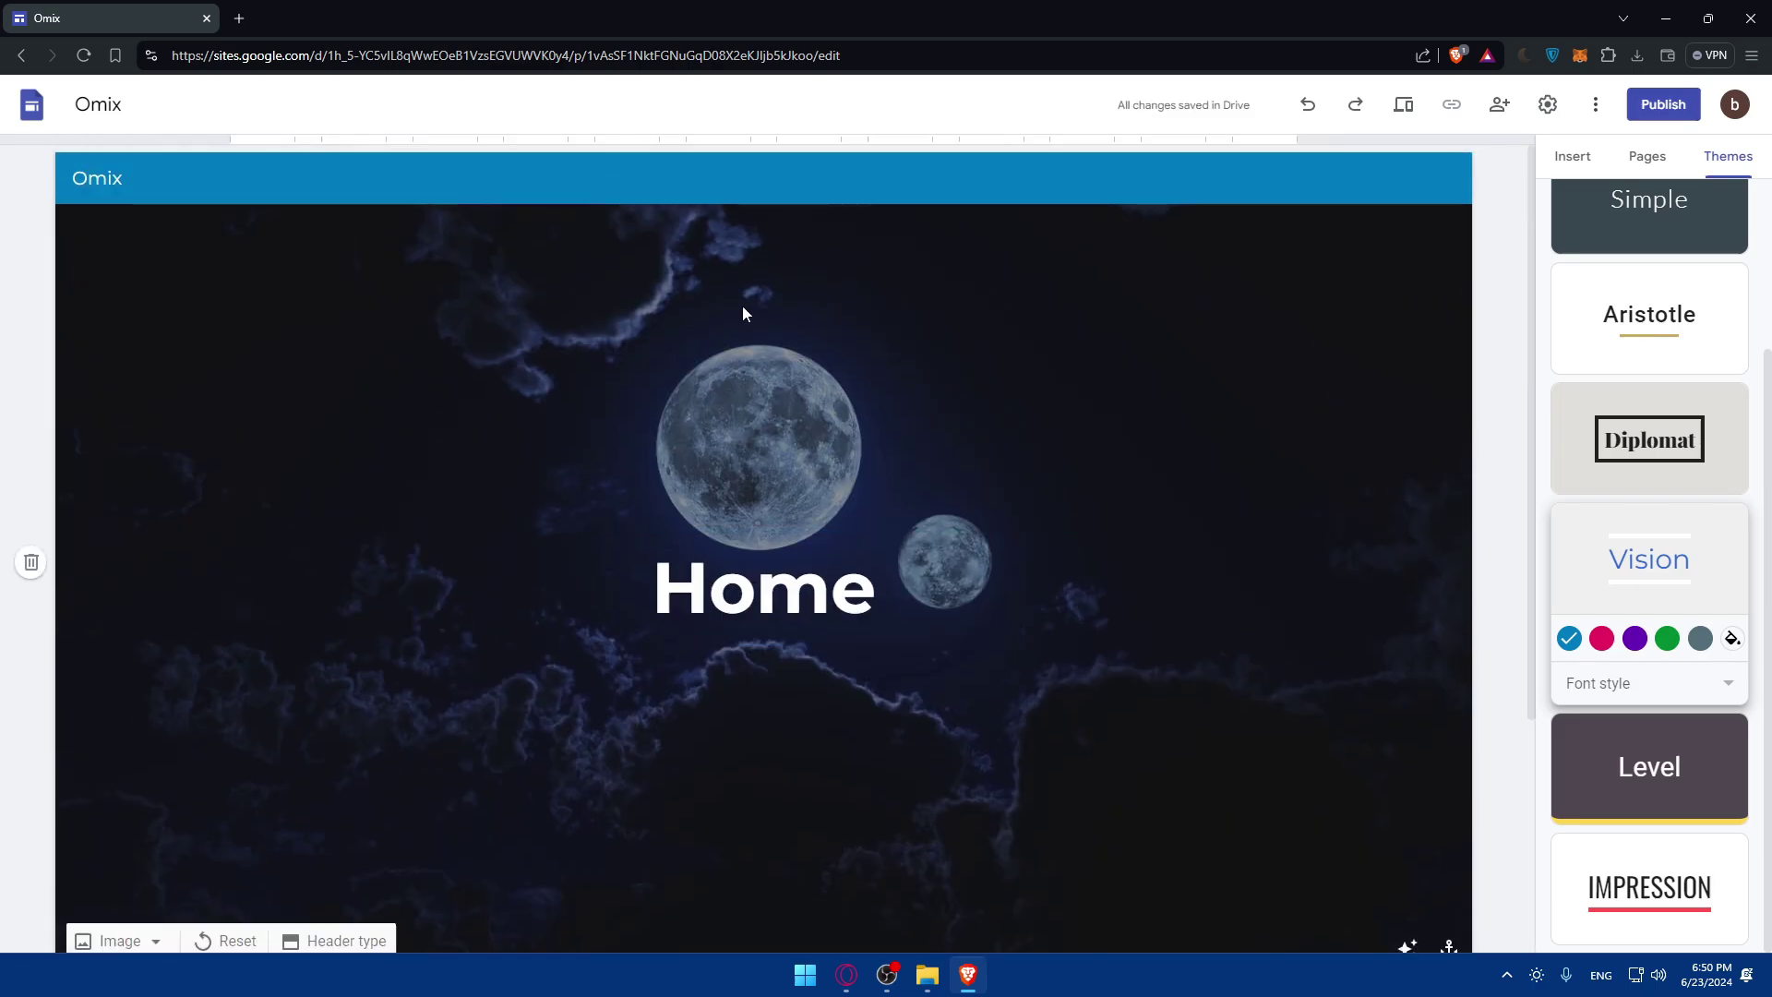
{"action": "scroll", "coordinate": [167, 249], "scroll_direction": "down", "scroll_amount": 3}
Try the header image anchor positions, then re-centre it so both moons show.
{"action": "left_click", "coordinate": [119, 634]}
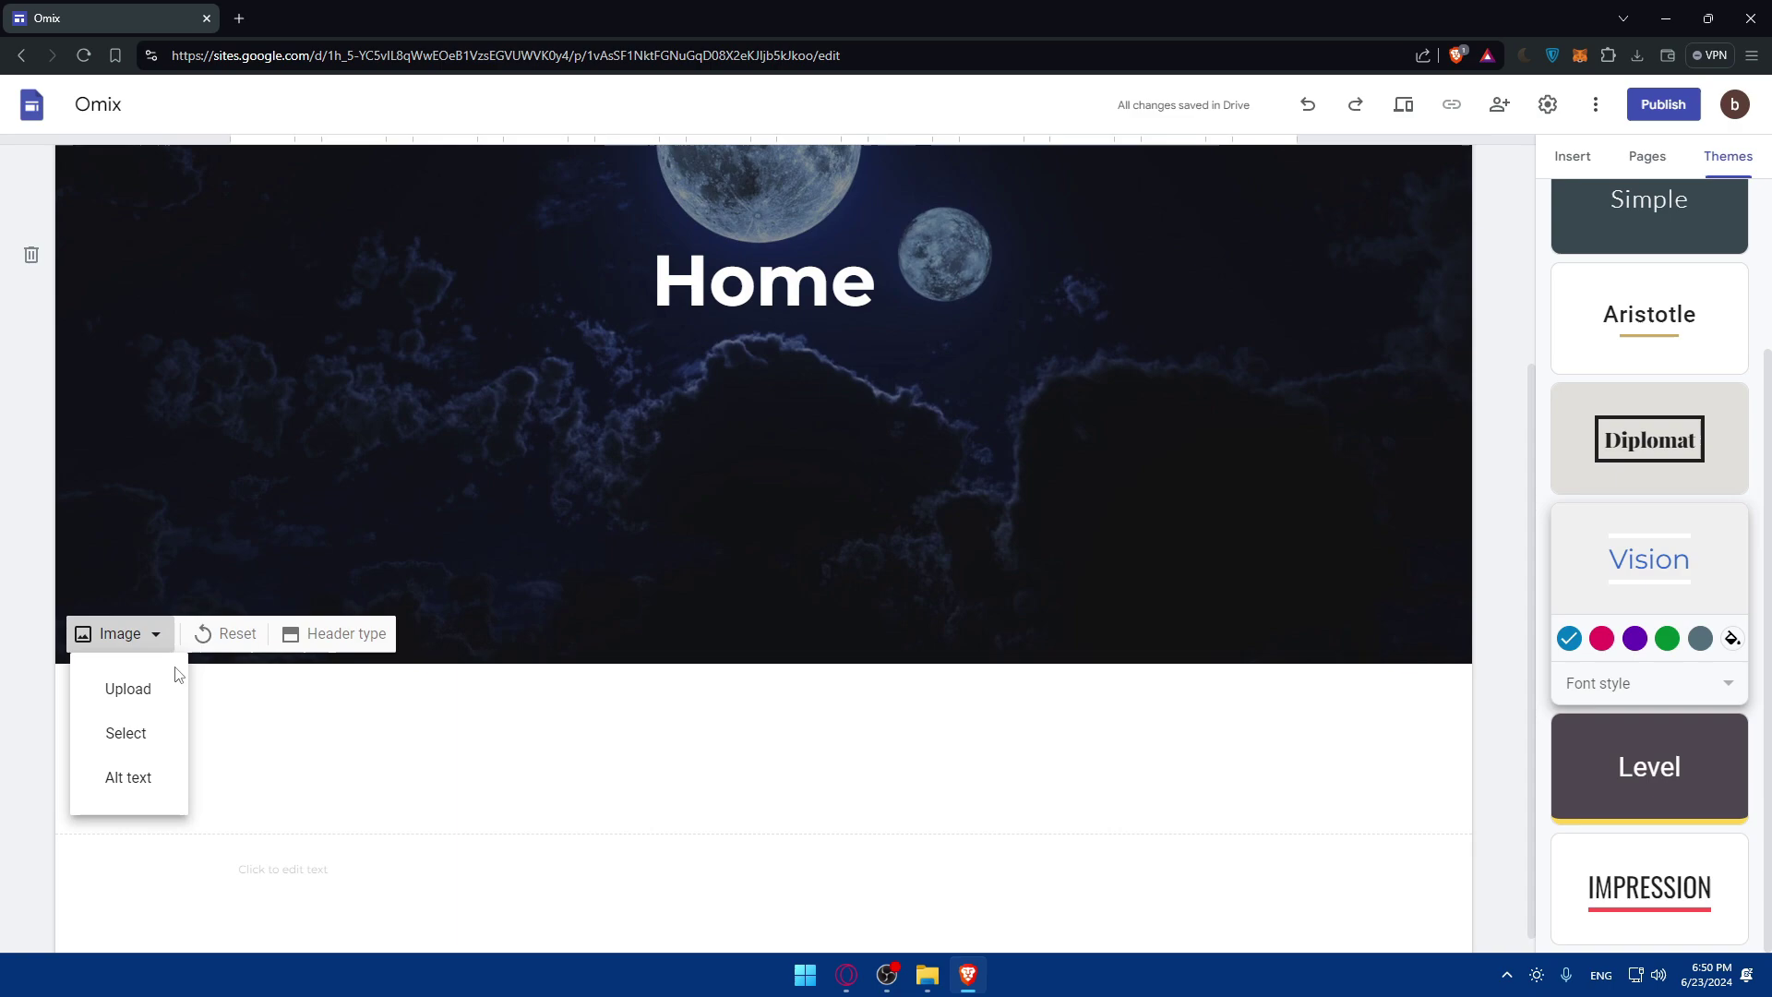
{"action": "left_click", "coordinate": [337, 729]}
{"action": "left_click", "coordinate": [343, 635]}
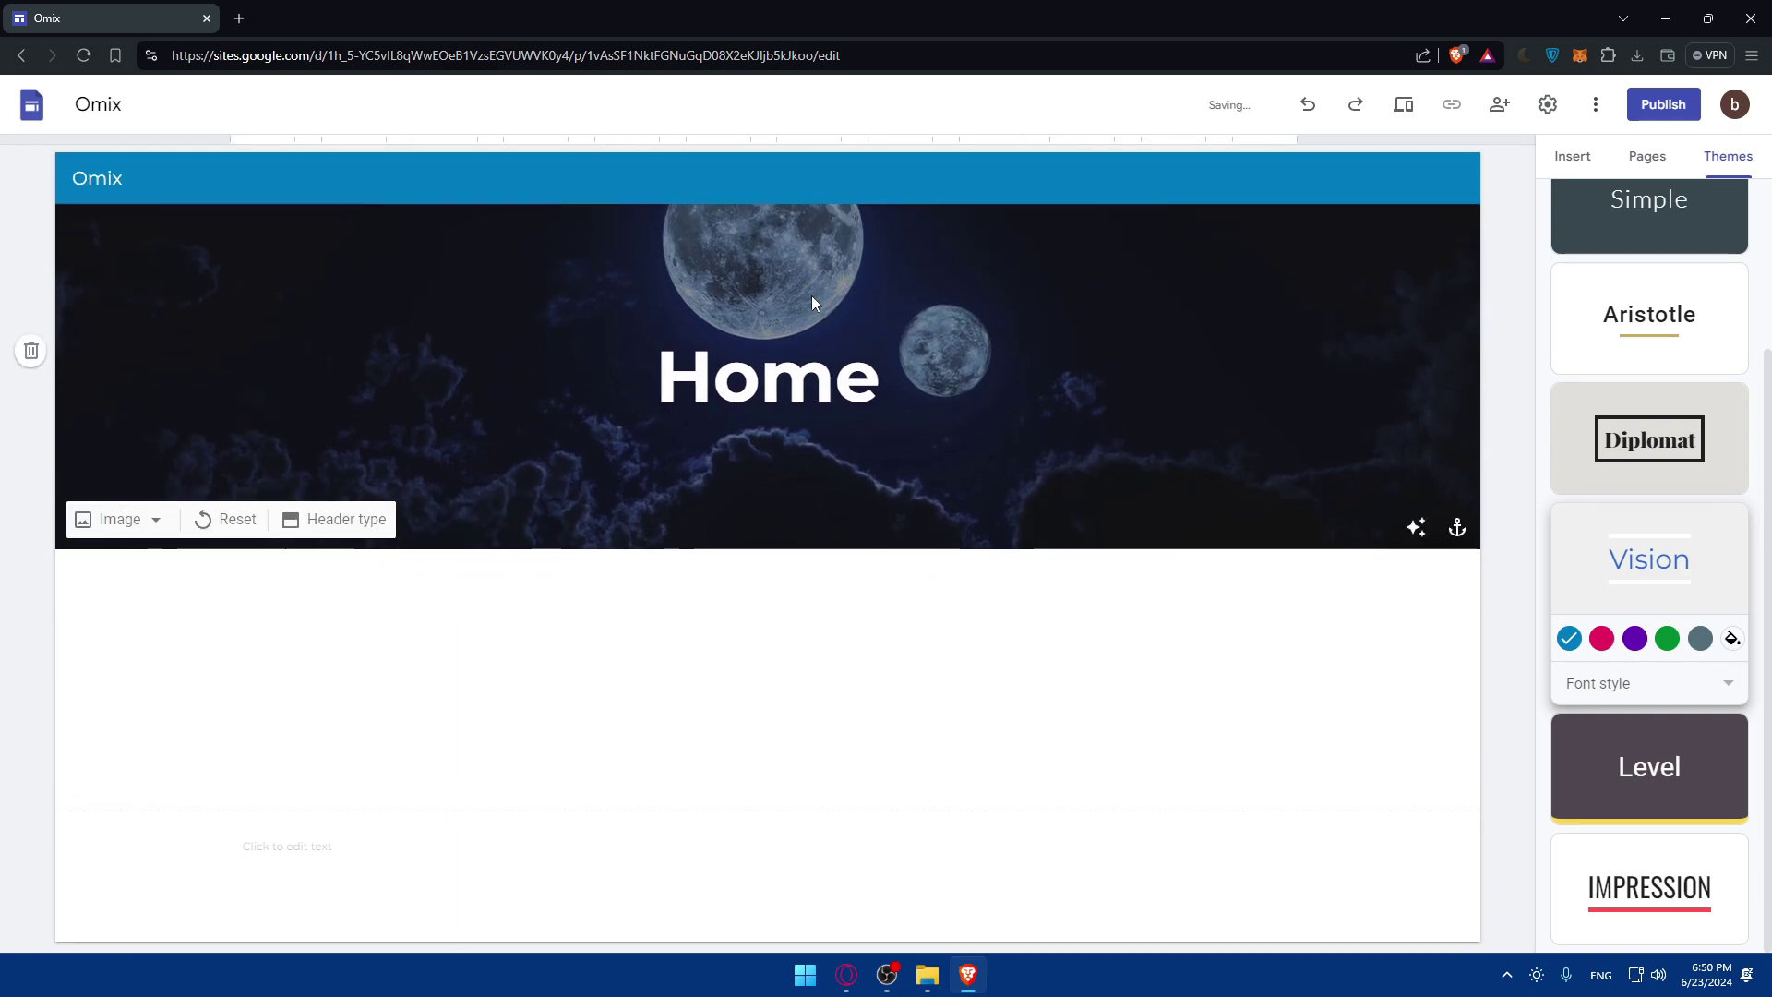
{"action": "left_click", "coordinate": [1457, 528]}
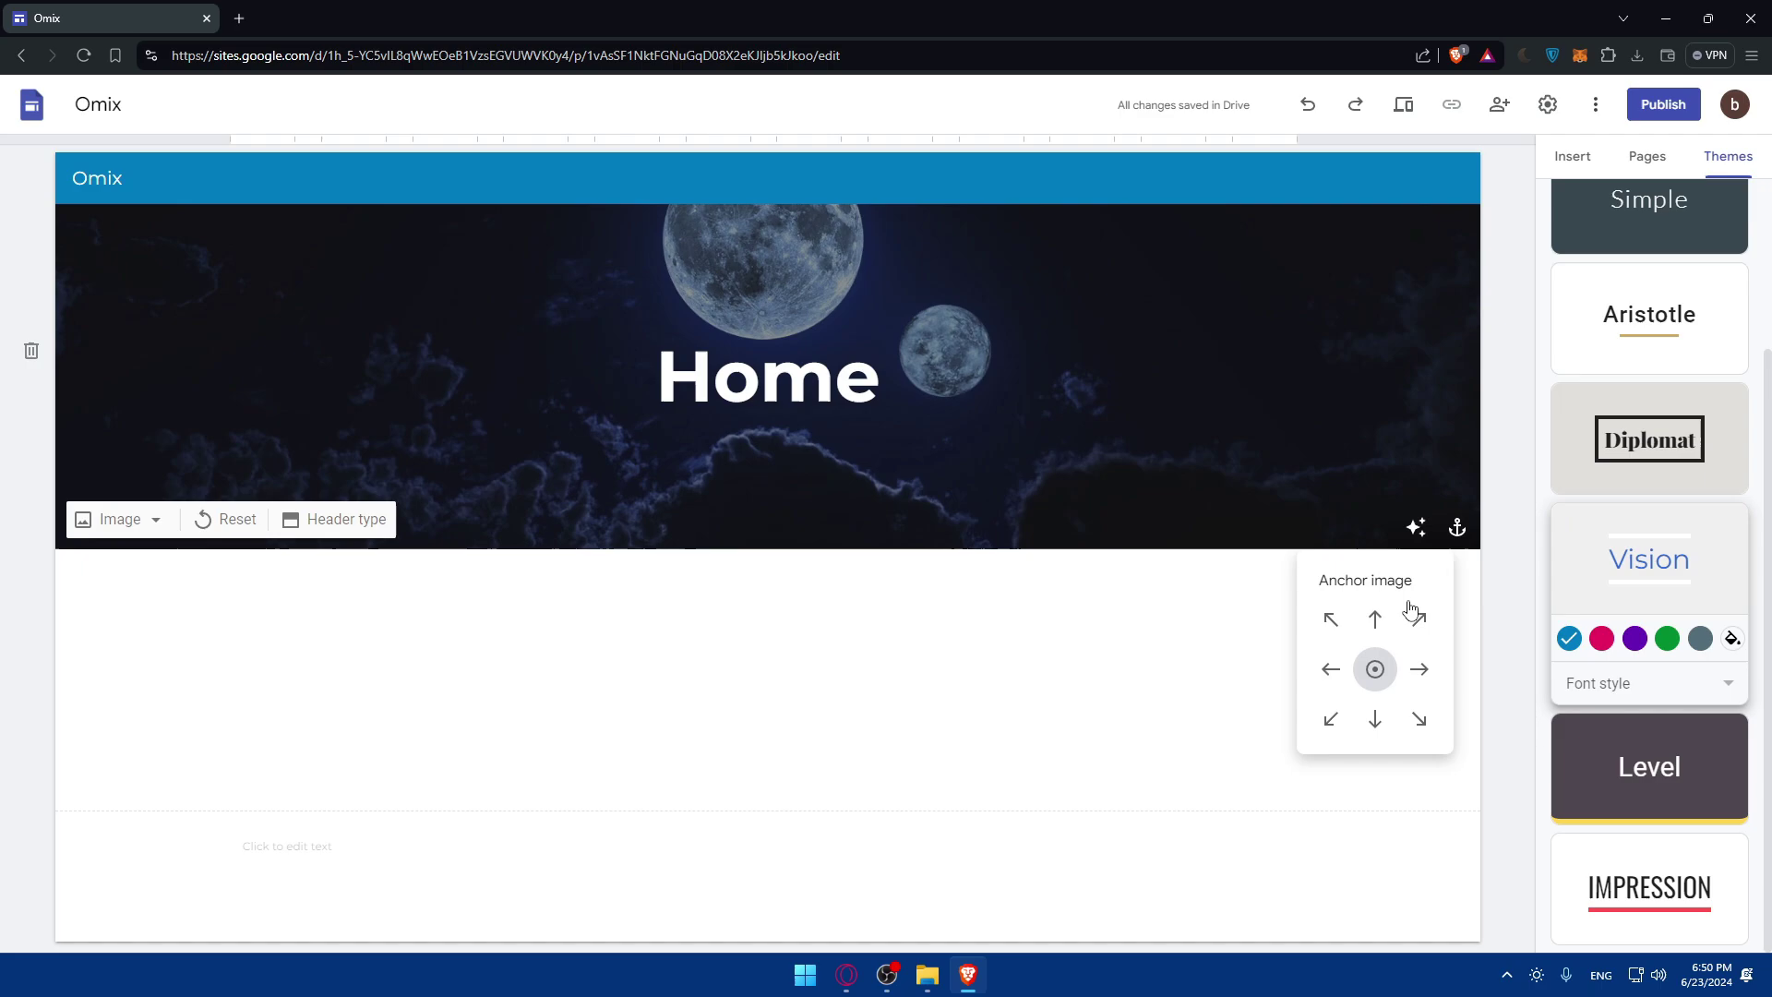
{"action": "left_click", "coordinate": [1375, 719]}
{"action": "left_click", "coordinate": [1375, 619]}
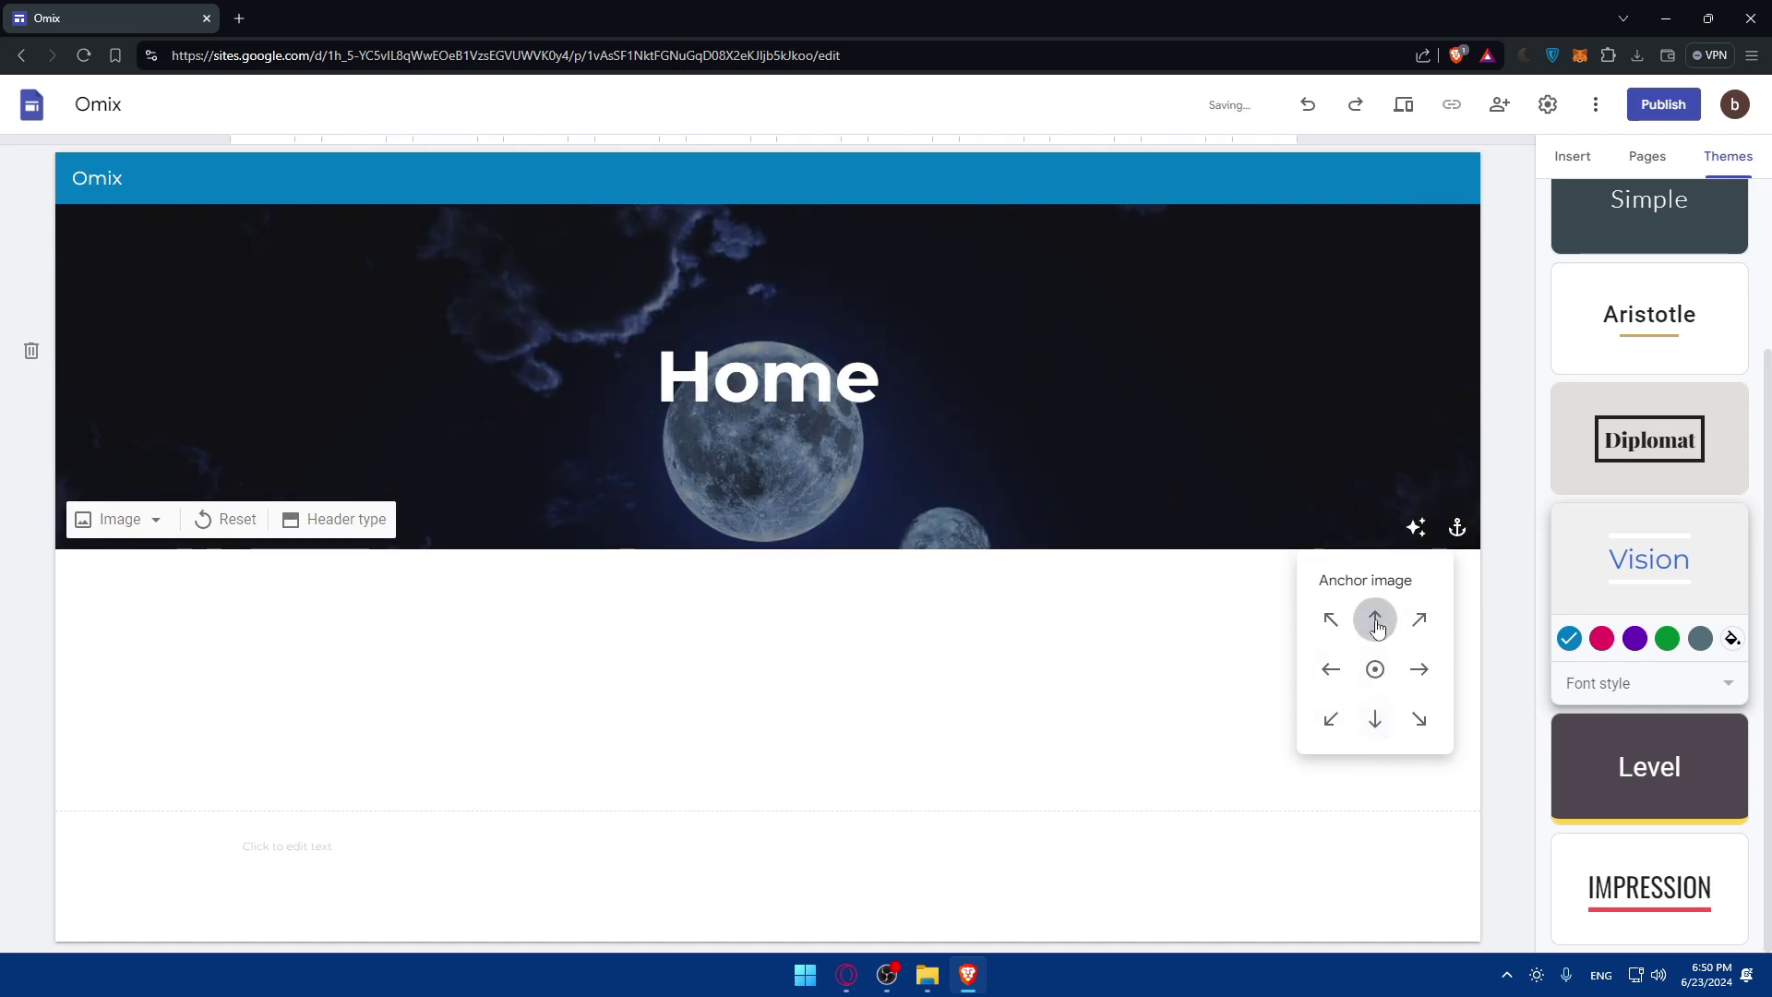
{"action": "left_click", "coordinate": [1331, 619]}
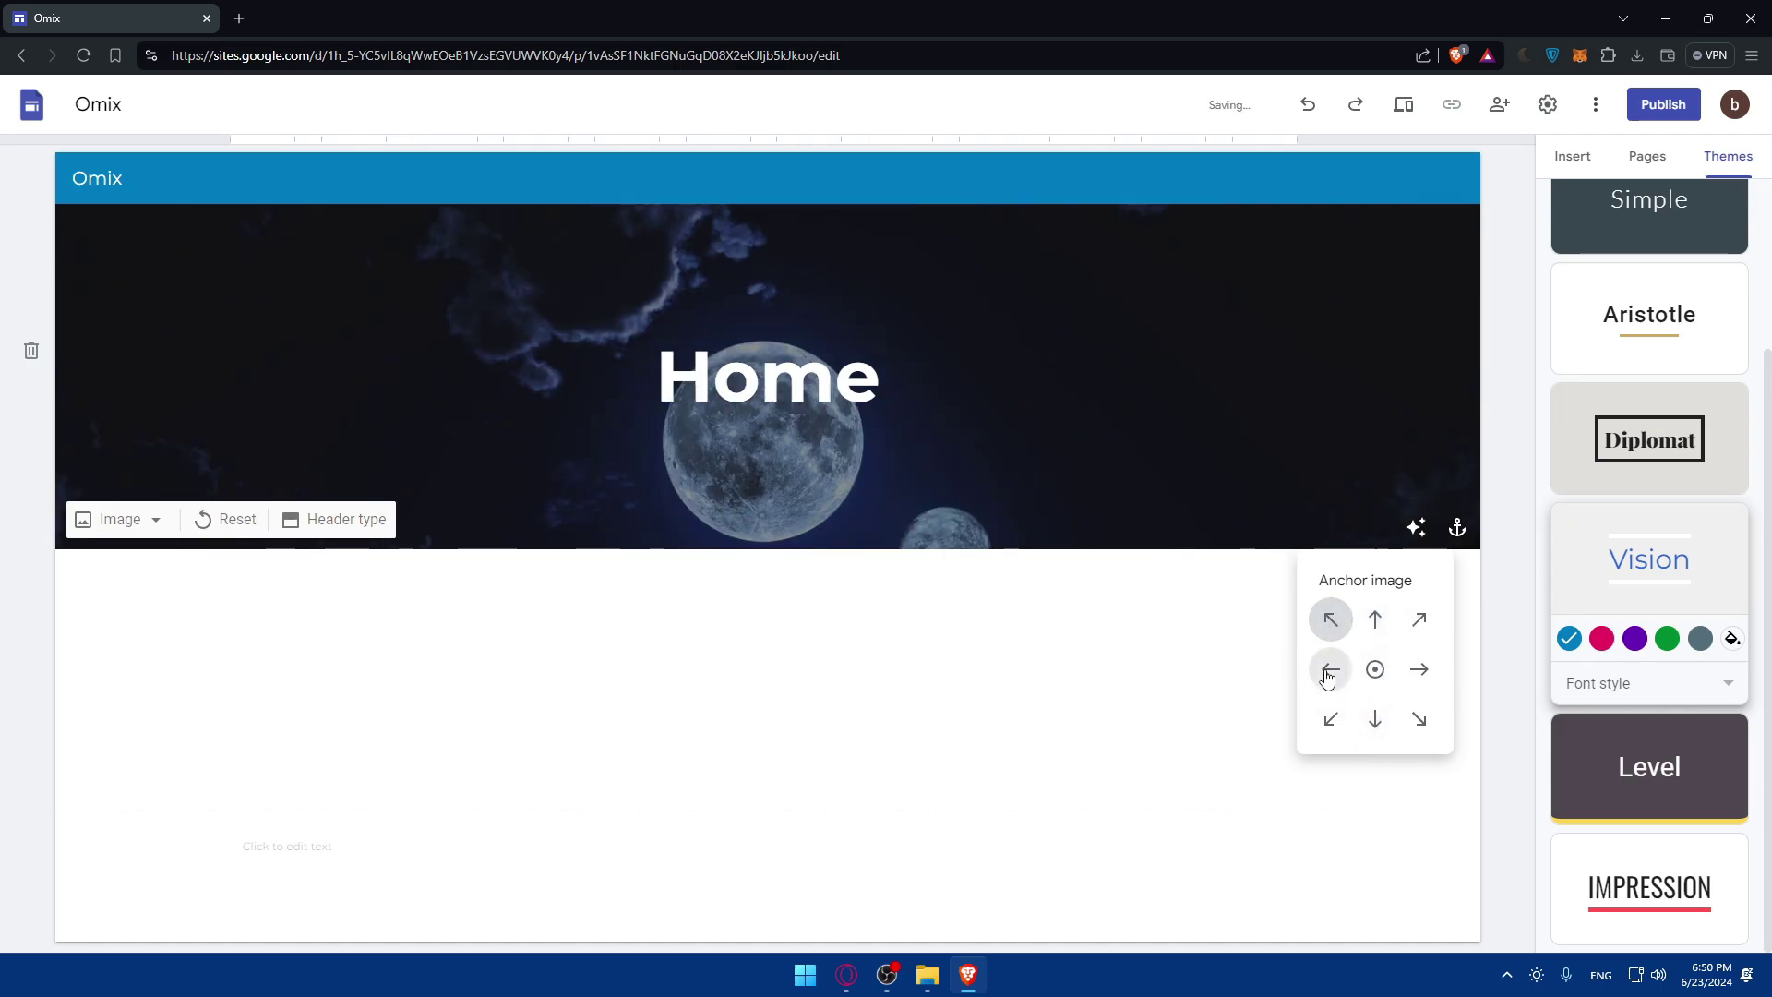
{"action": "left_click", "coordinate": [1330, 668]}
{"action": "left_click", "coordinate": [1331, 719]}
{"action": "left_click", "coordinate": [1419, 669]}
{"action": "left_click", "coordinate": [1420, 719]}
{"action": "left_click", "coordinate": [1375, 669]}
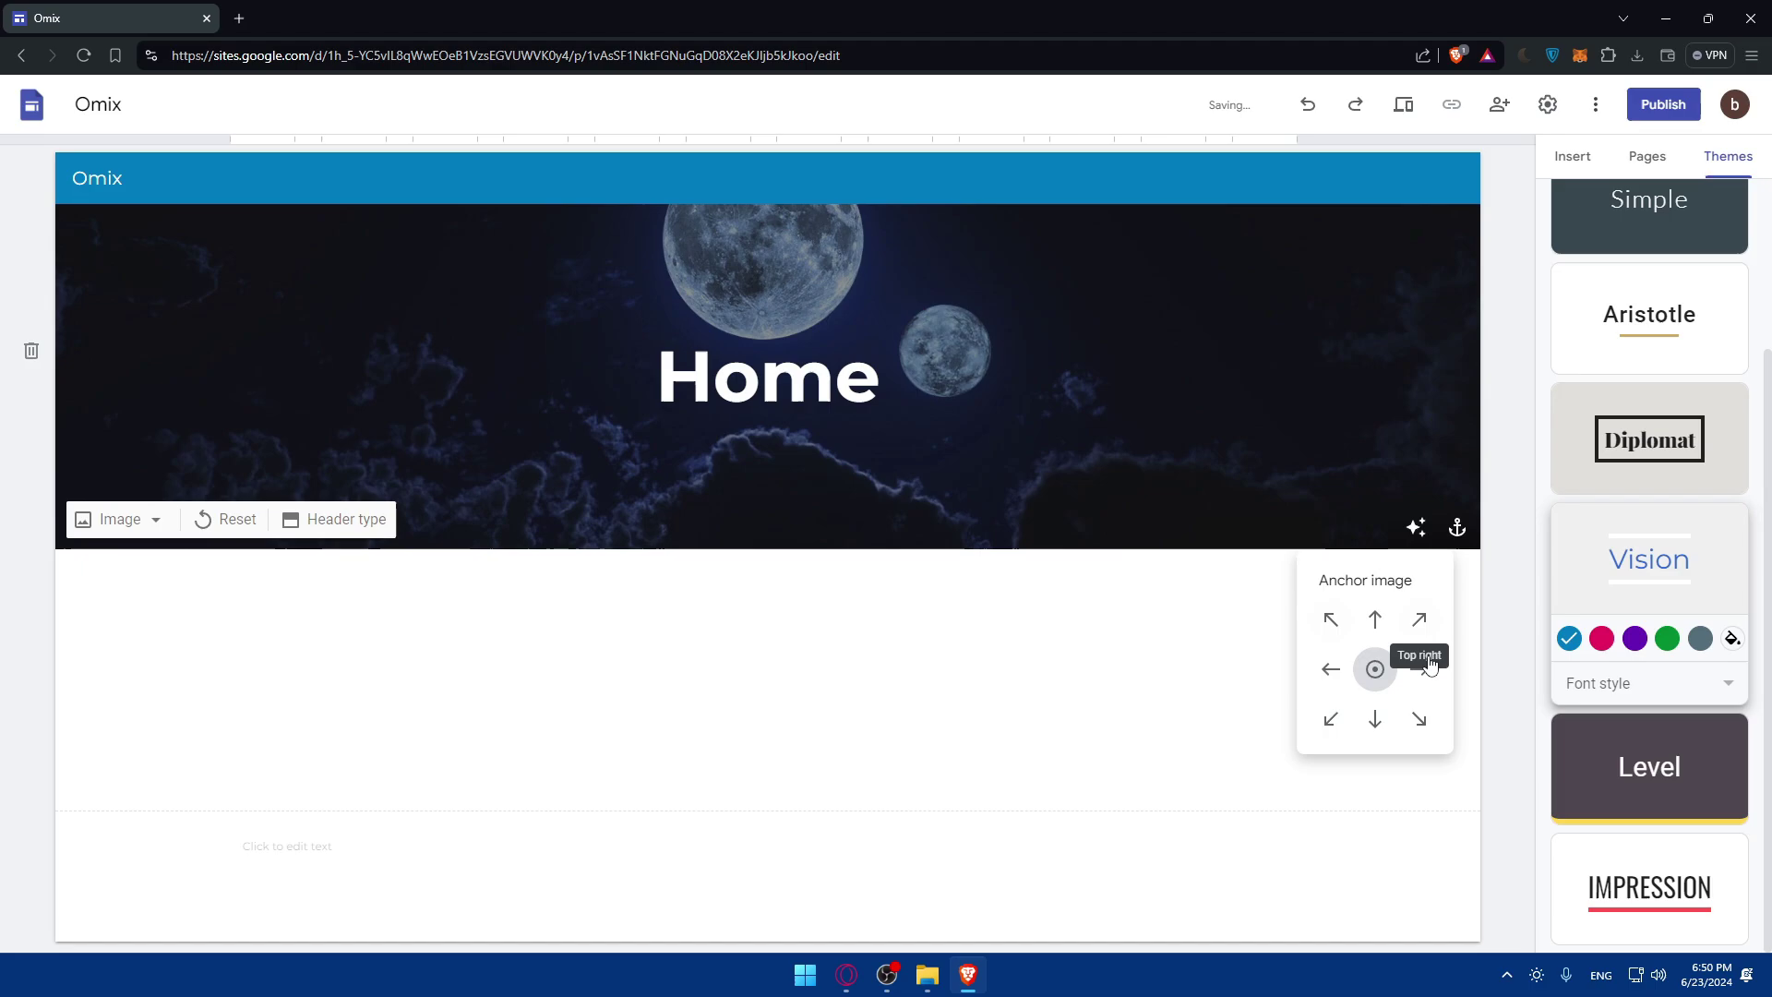
{"action": "left_click", "coordinate": [744, 506]}
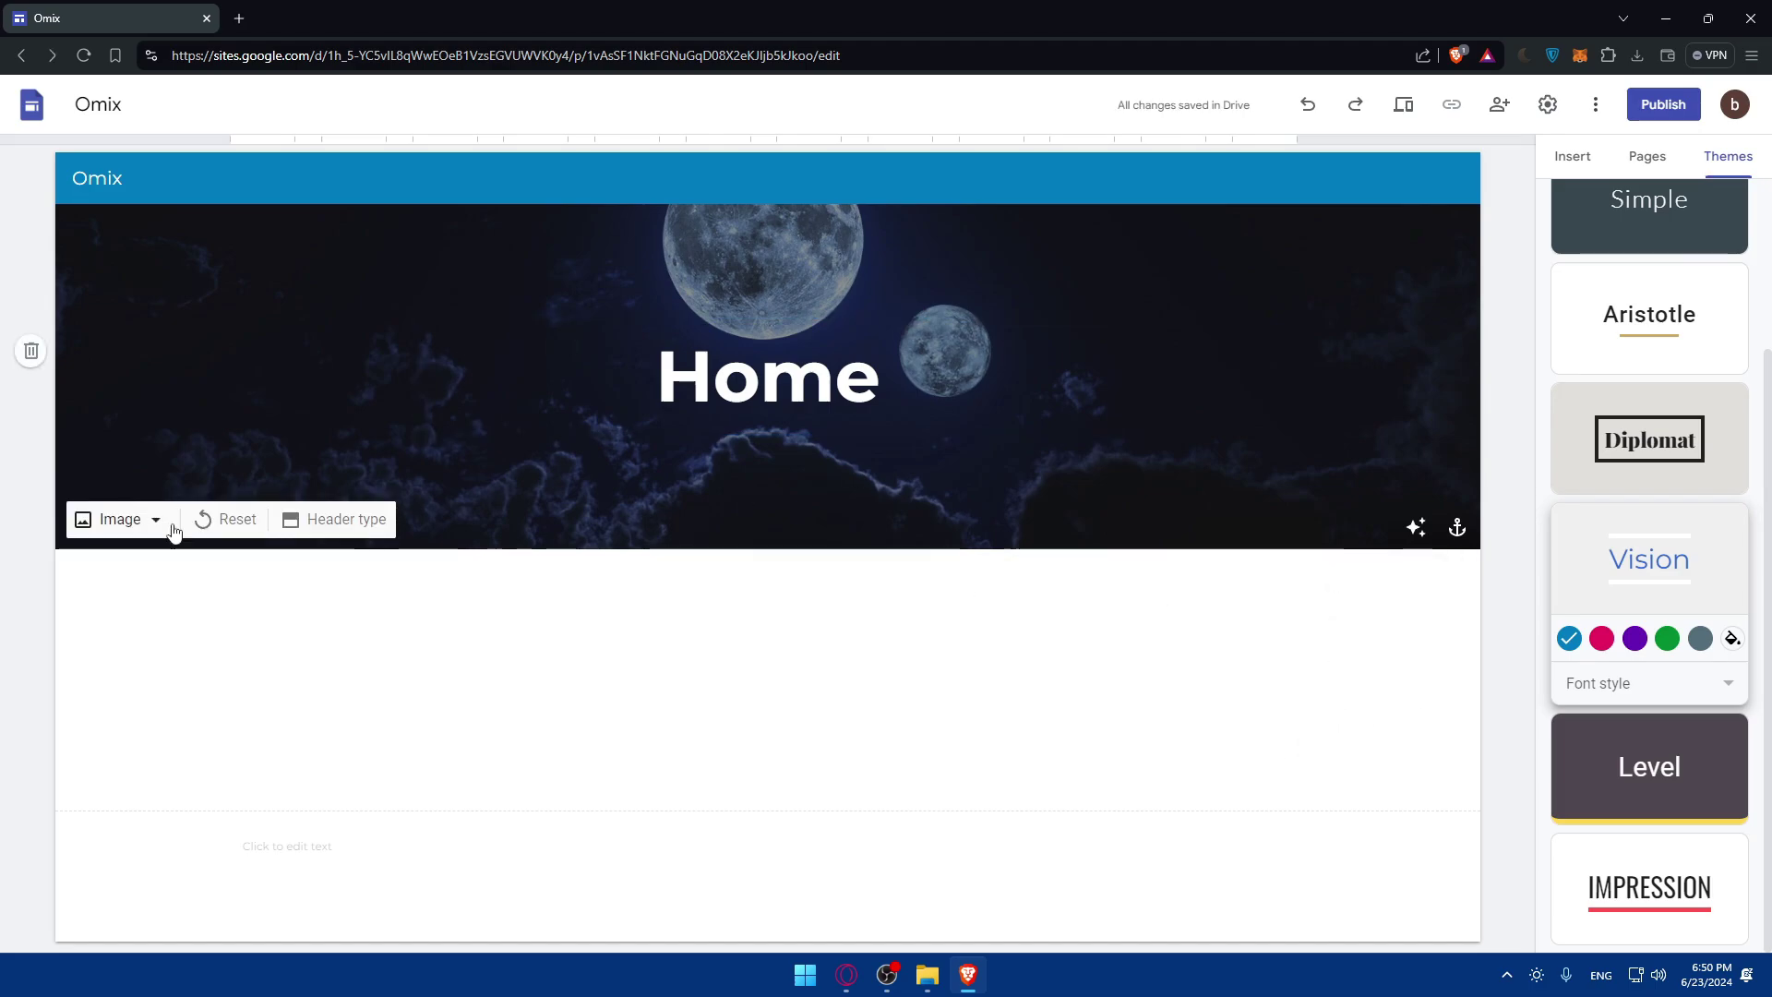
Confirm the Cover header layout and open Brand images settings to add a logo.
{"action": "left_click", "coordinate": [337, 519]}
{"action": "left_click", "coordinate": [149, 516]}
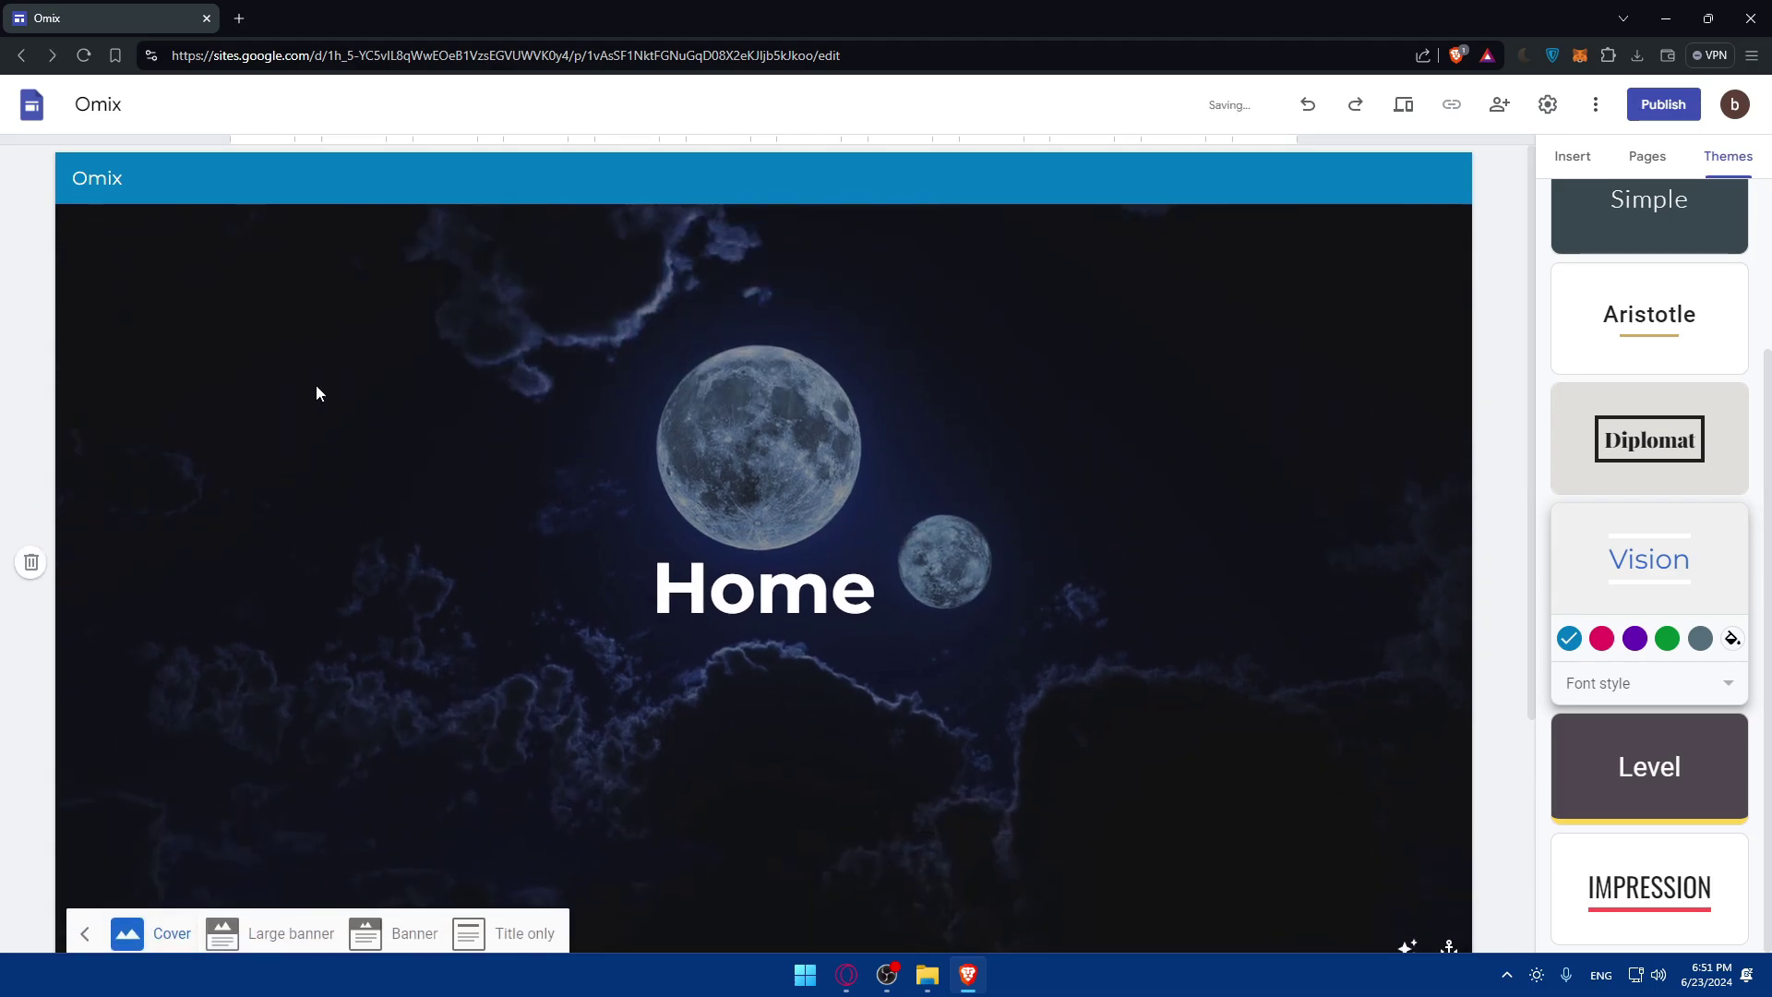
{"action": "mouse_move", "coordinate": [119, 180]}
{"action": "left_click", "coordinate": [102, 231]}
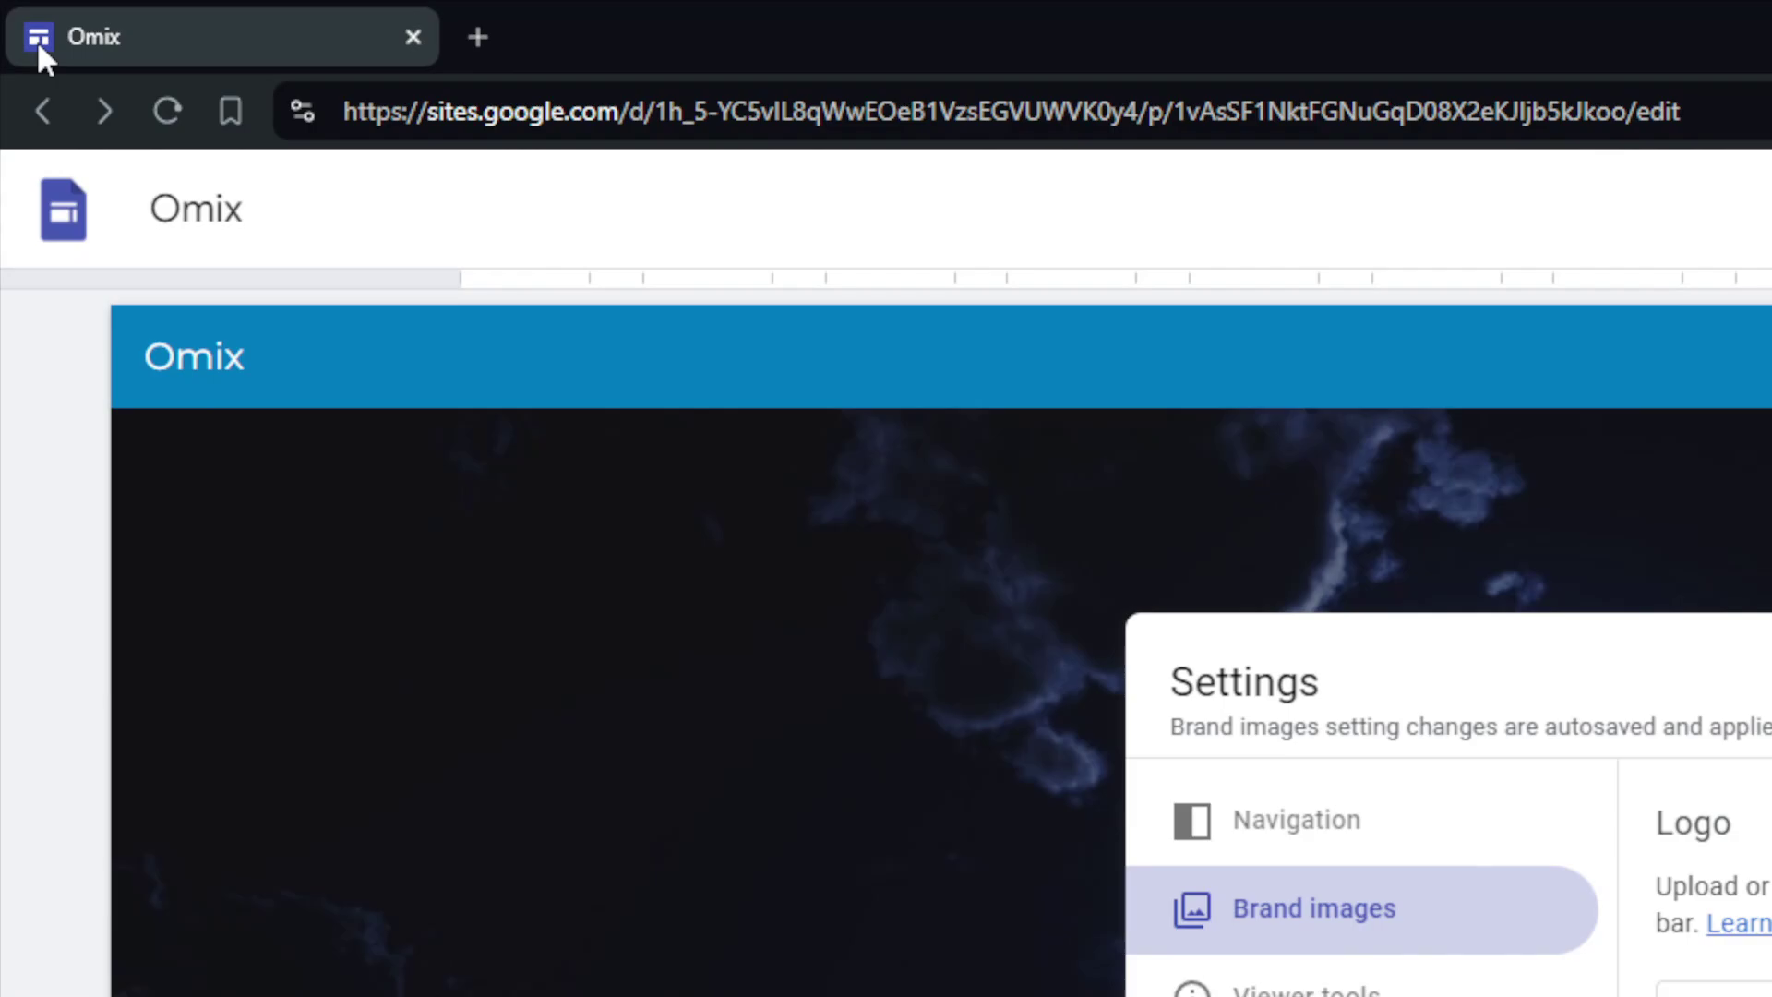
{"action": "left_click", "coordinate": [477, 37]}
{"action": "type", "text": "go"}
{"action": "key", "text": "Return"}
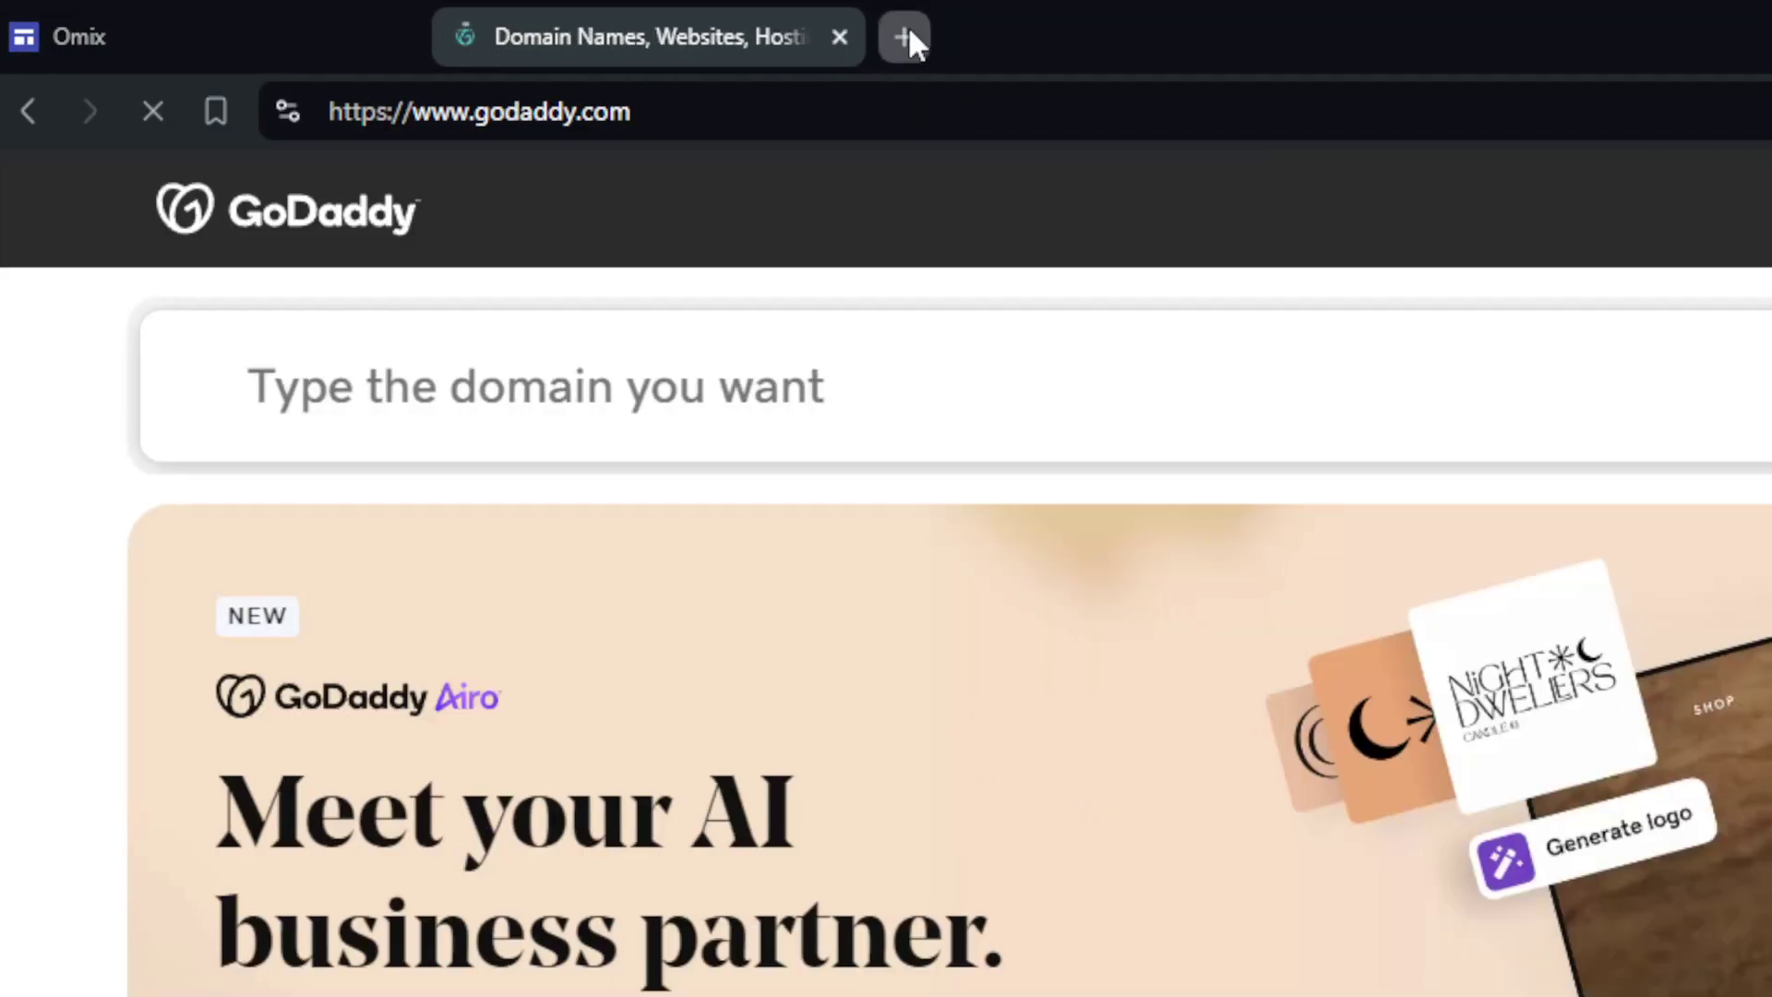
{"action": "left_click", "coordinate": [919, 37]}
{"action": "type", "text": "go"}
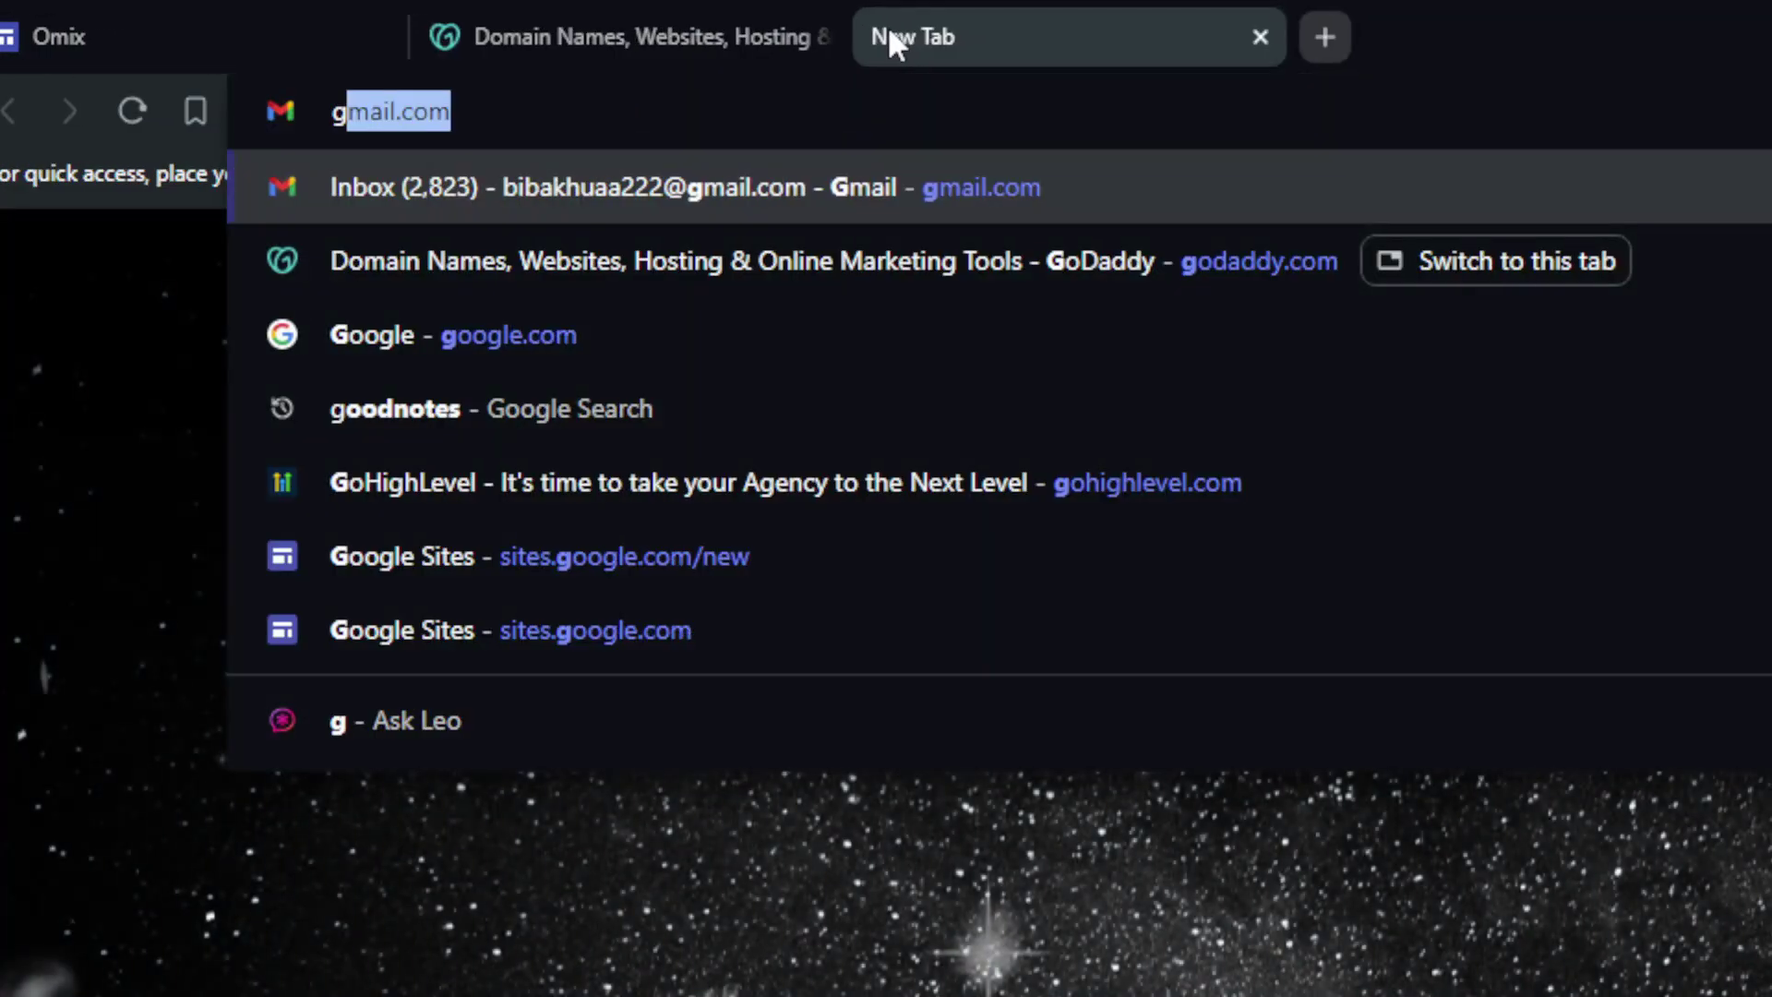
{"action": "type", "text": "o"}
{"action": "key", "text": "Return"}
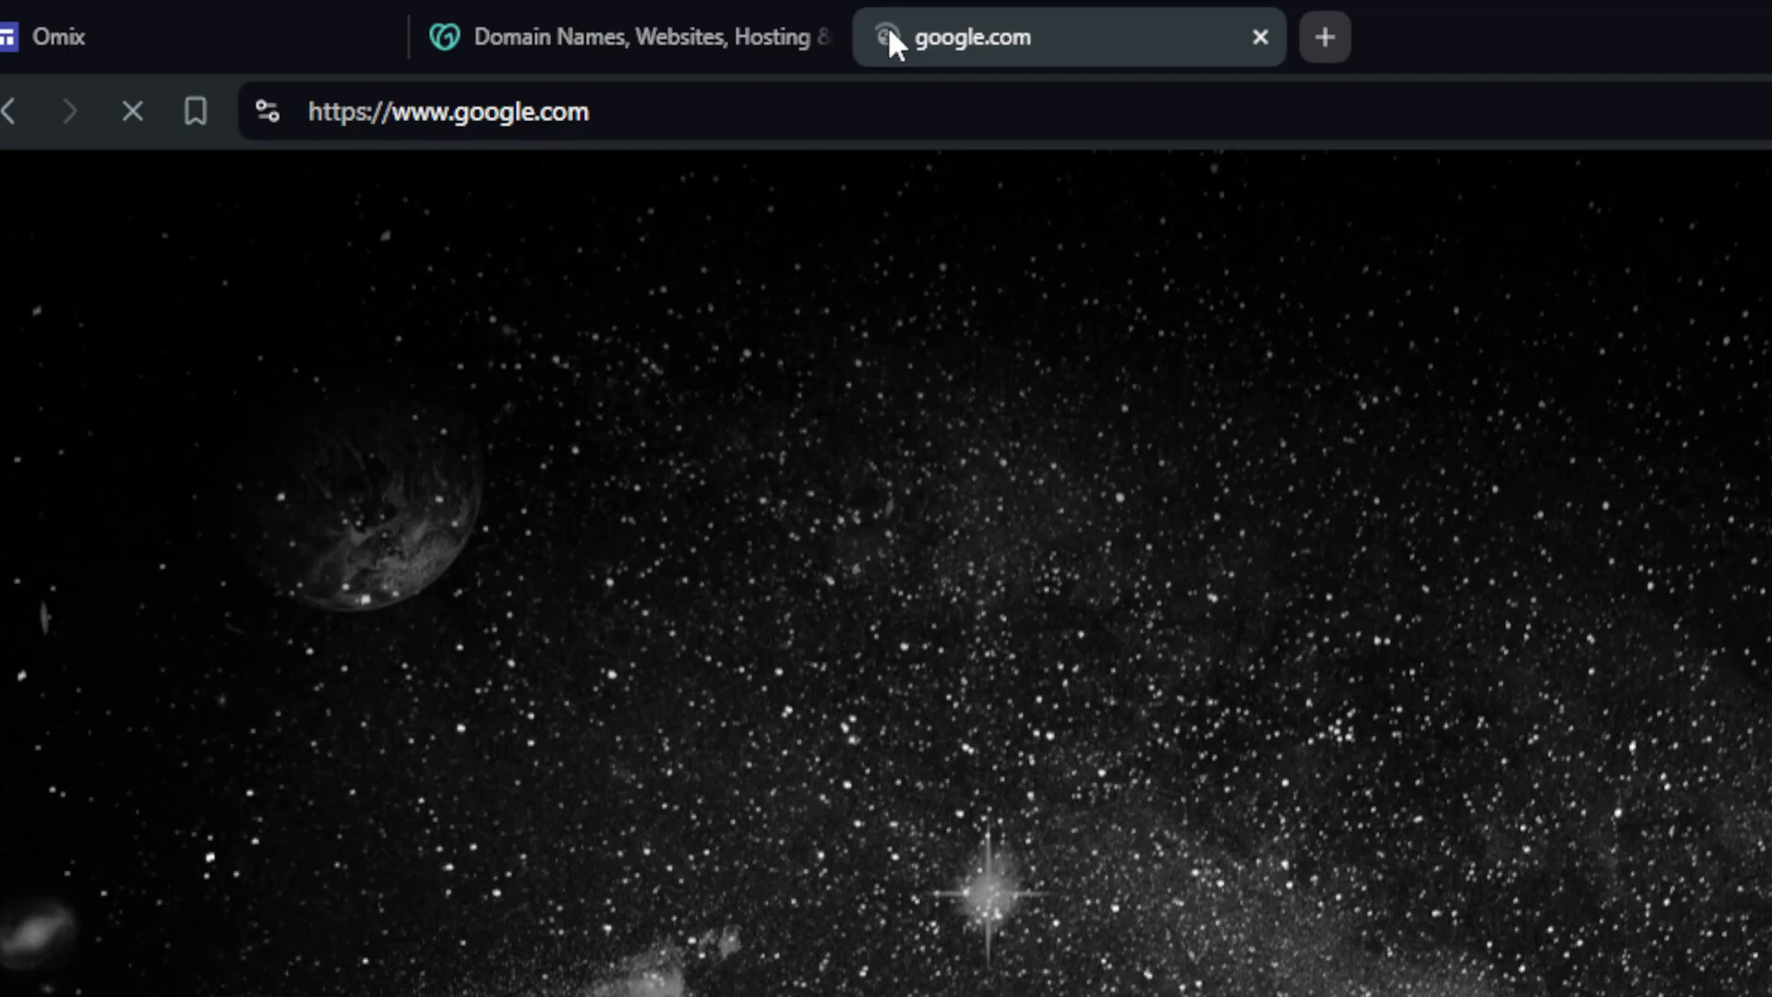
{"action": "left_click", "coordinate": [441, 37]}
{"action": "left_click", "coordinate": [983, 37]}
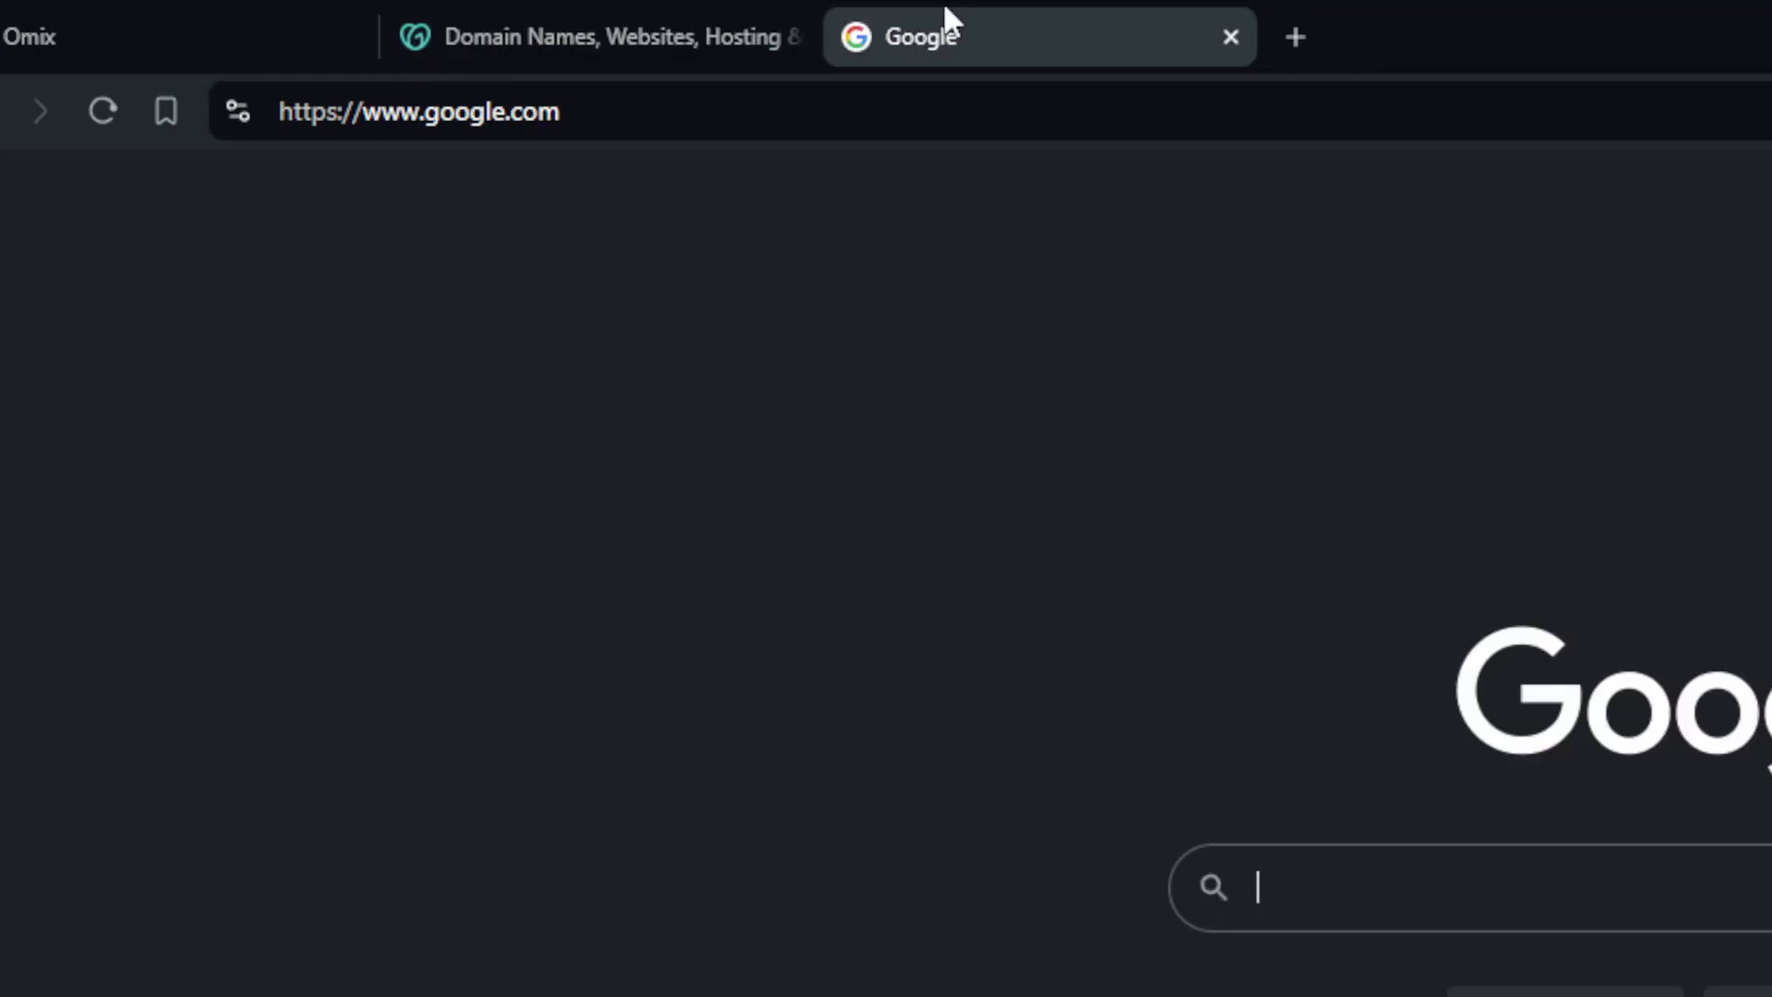
{"action": "left_click", "coordinate": [1206, 37]}
{"action": "type", "text": "s"}
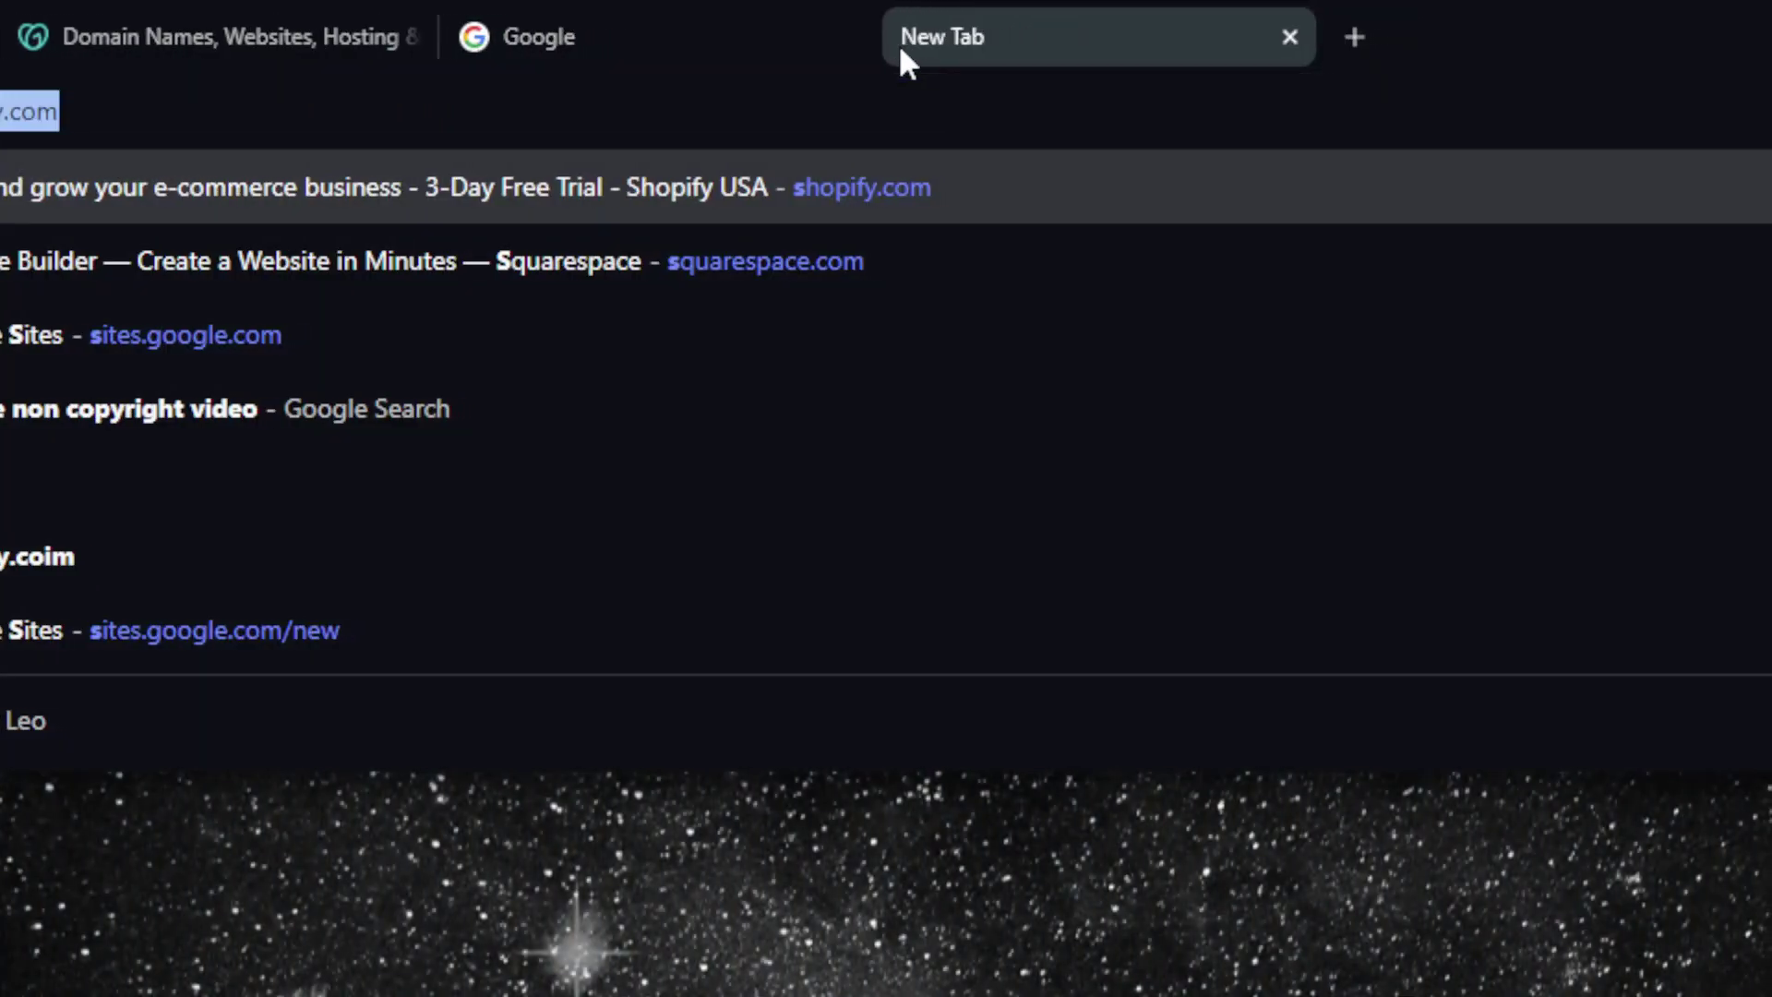
{"action": "key", "text": "Return"}
{"action": "key", "text": "ctrl+w"}
{"action": "key", "text": "ctrl+w"}
{"action": "key", "text": "ctrl+w"}
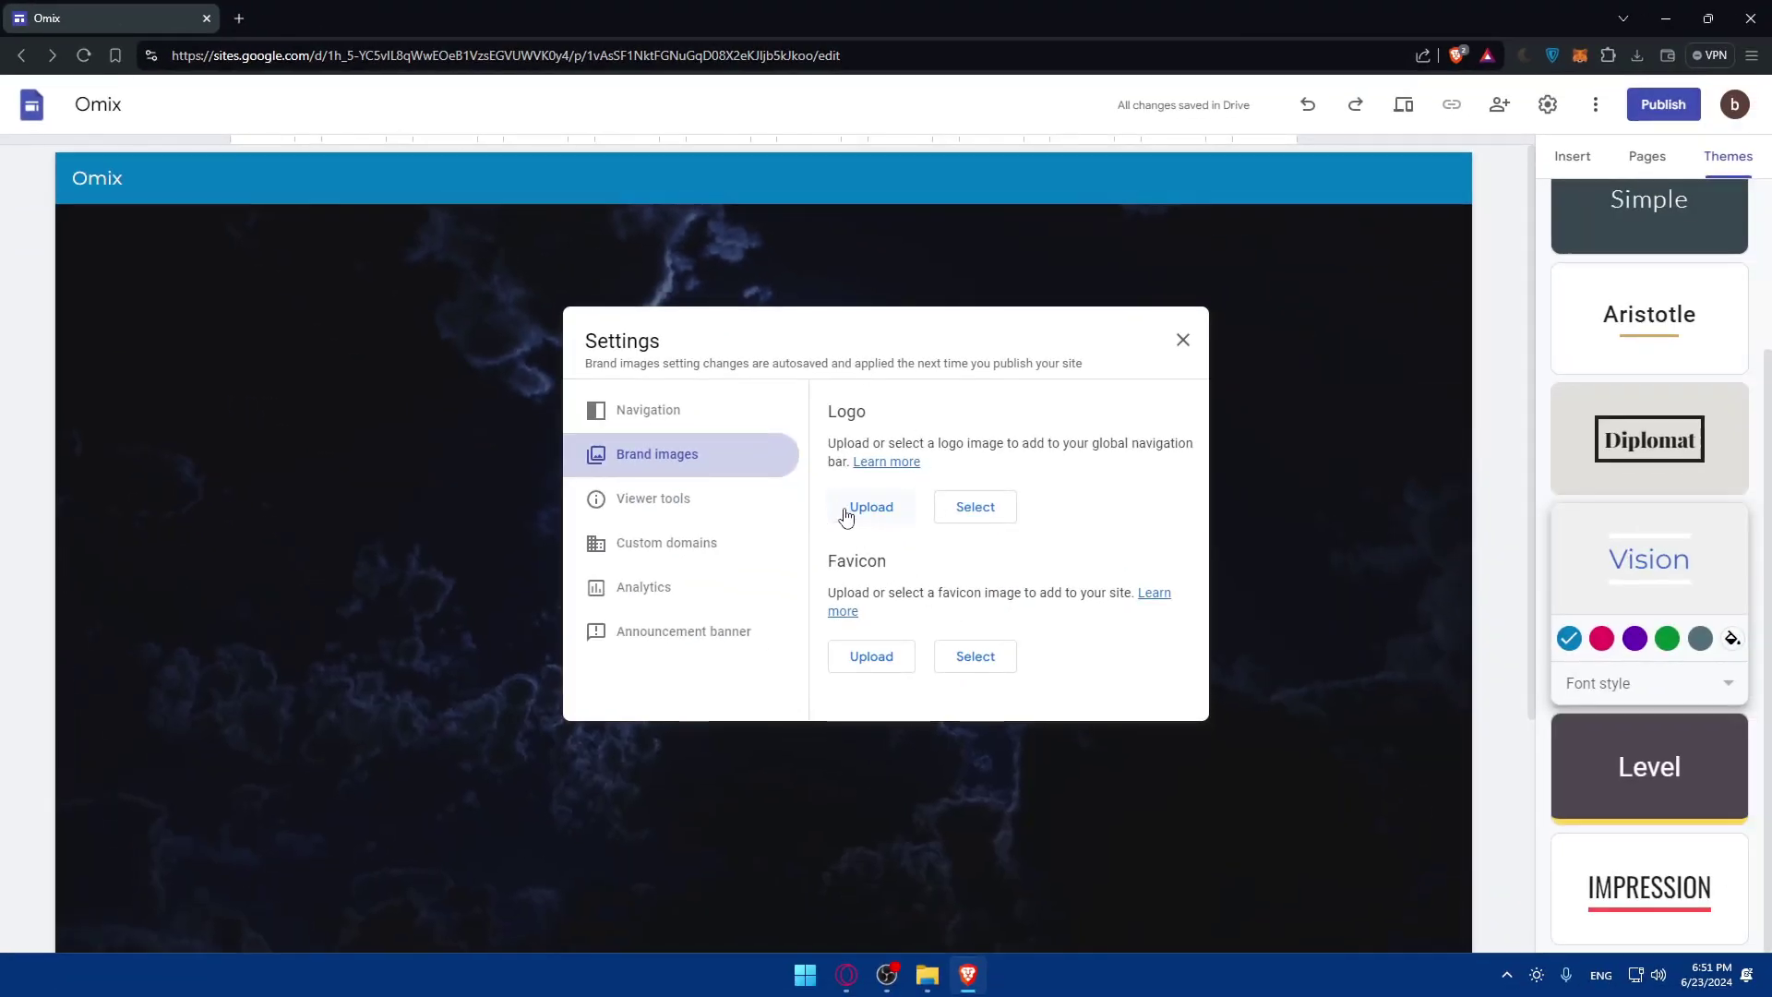
Upload test.jpg as the site logo and a dark wallpaper image as the favicon.
{"action": "left_click", "coordinate": [844, 507]}
{"action": "double_click", "coordinate": [222, 205]}
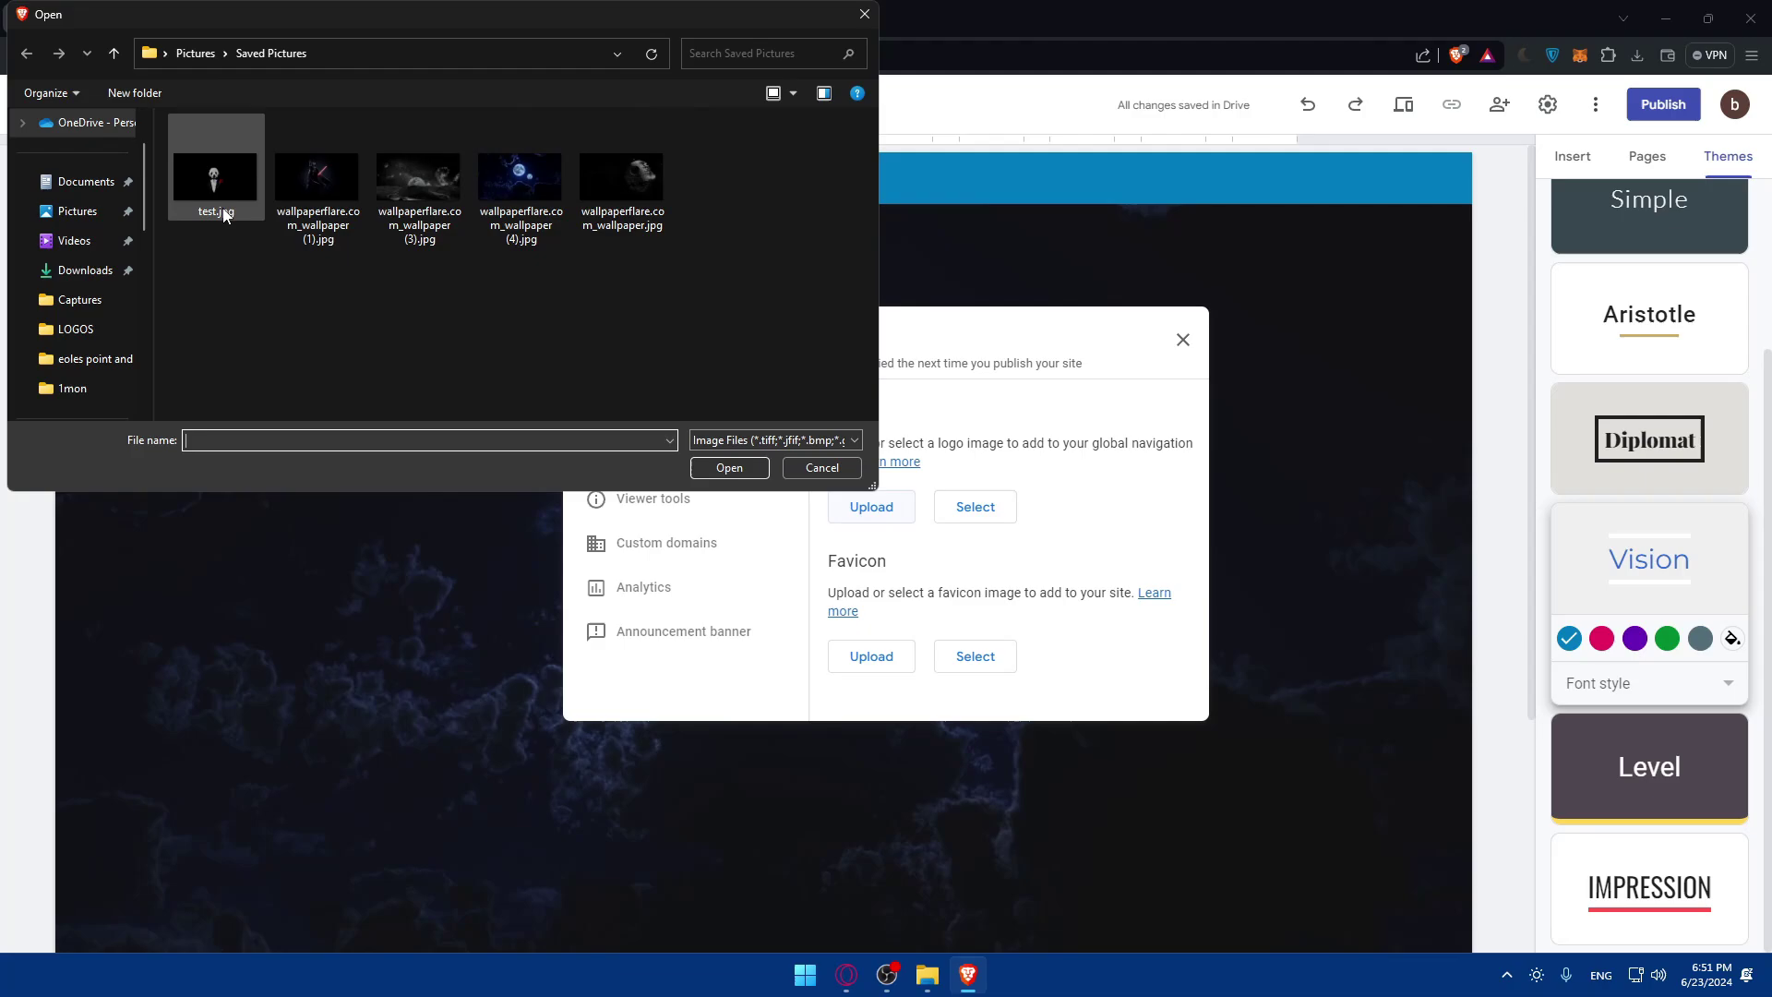
{"action": "scroll", "coordinate": [883, 589], "scroll_direction": "down", "scroll_amount": 2}
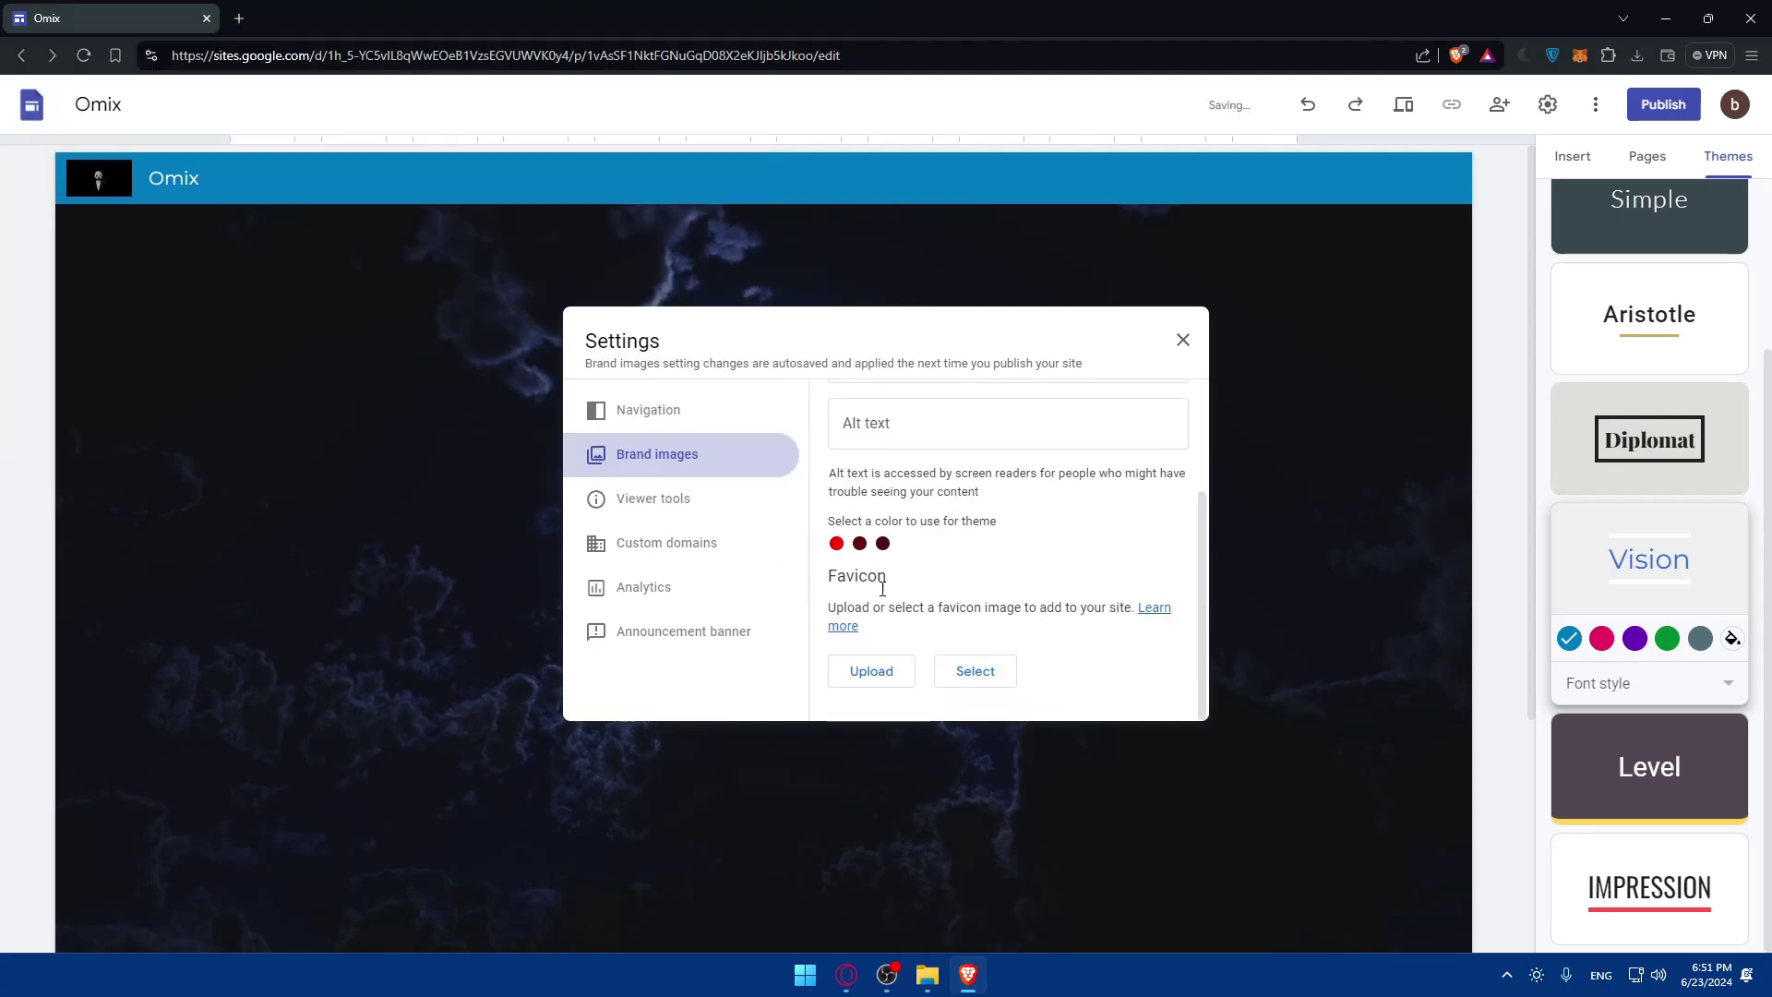
{"action": "left_click", "coordinate": [872, 671]}
{"action": "double_click", "coordinate": [378, 217]}
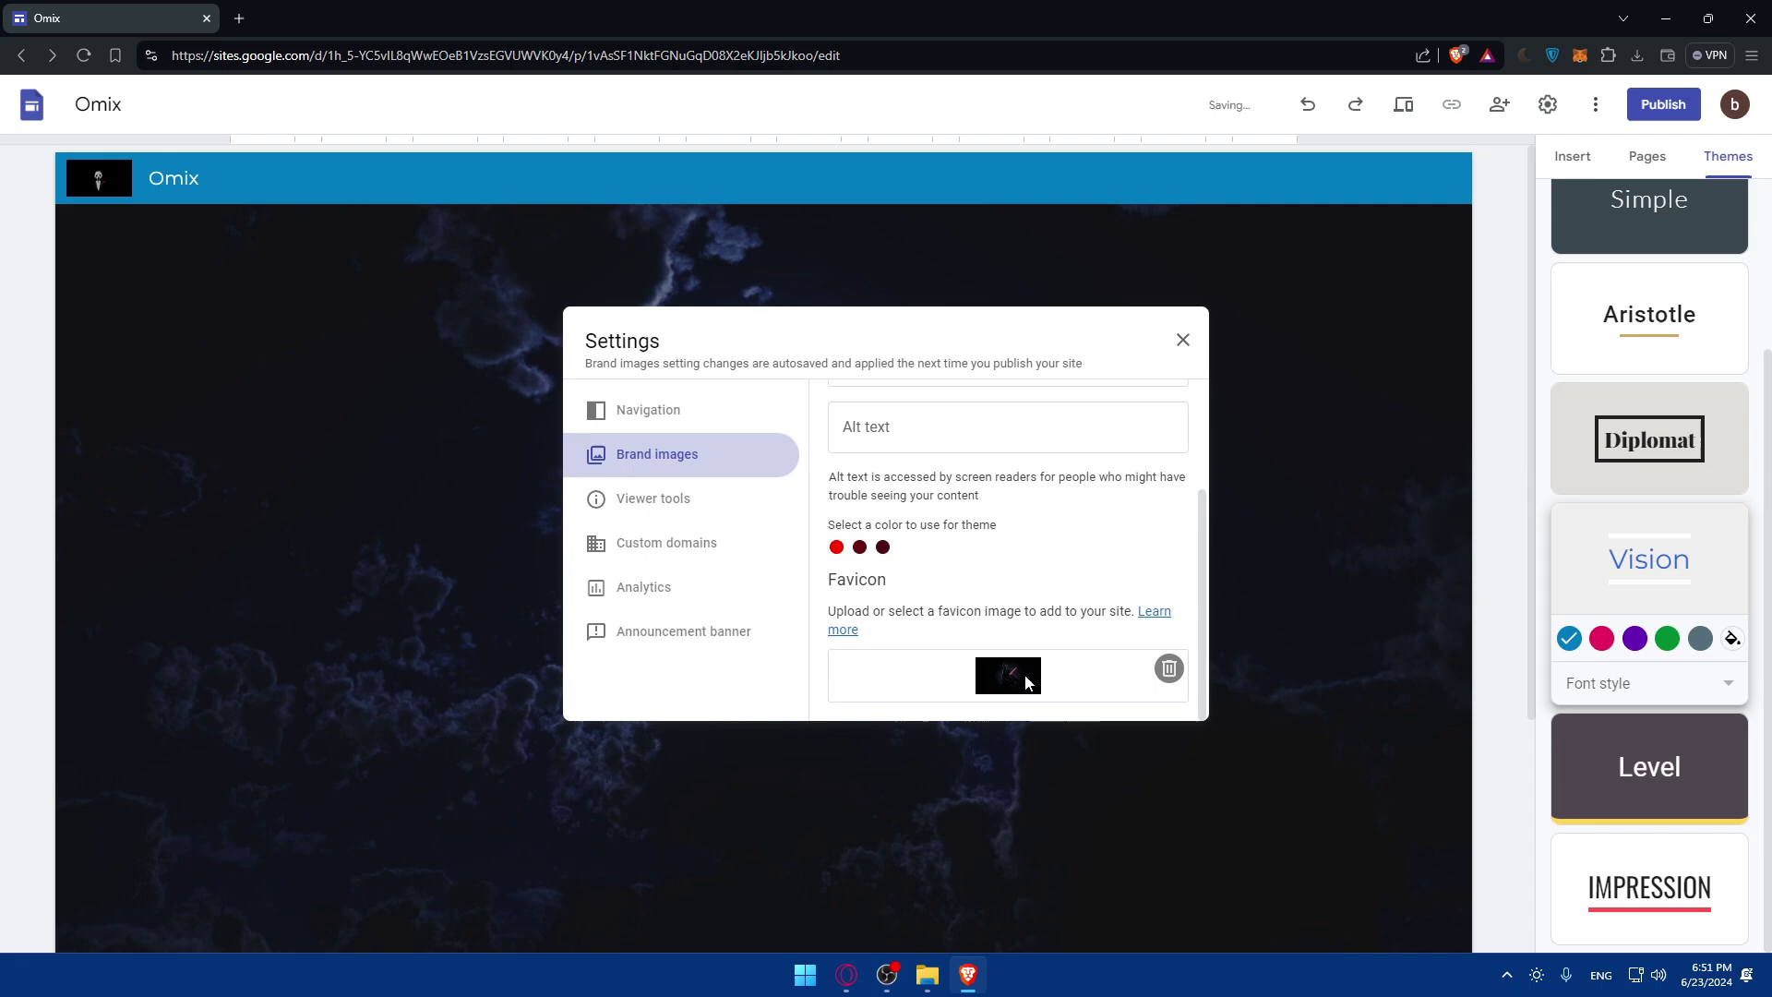
{"action": "left_click", "coordinate": [246, 20]}
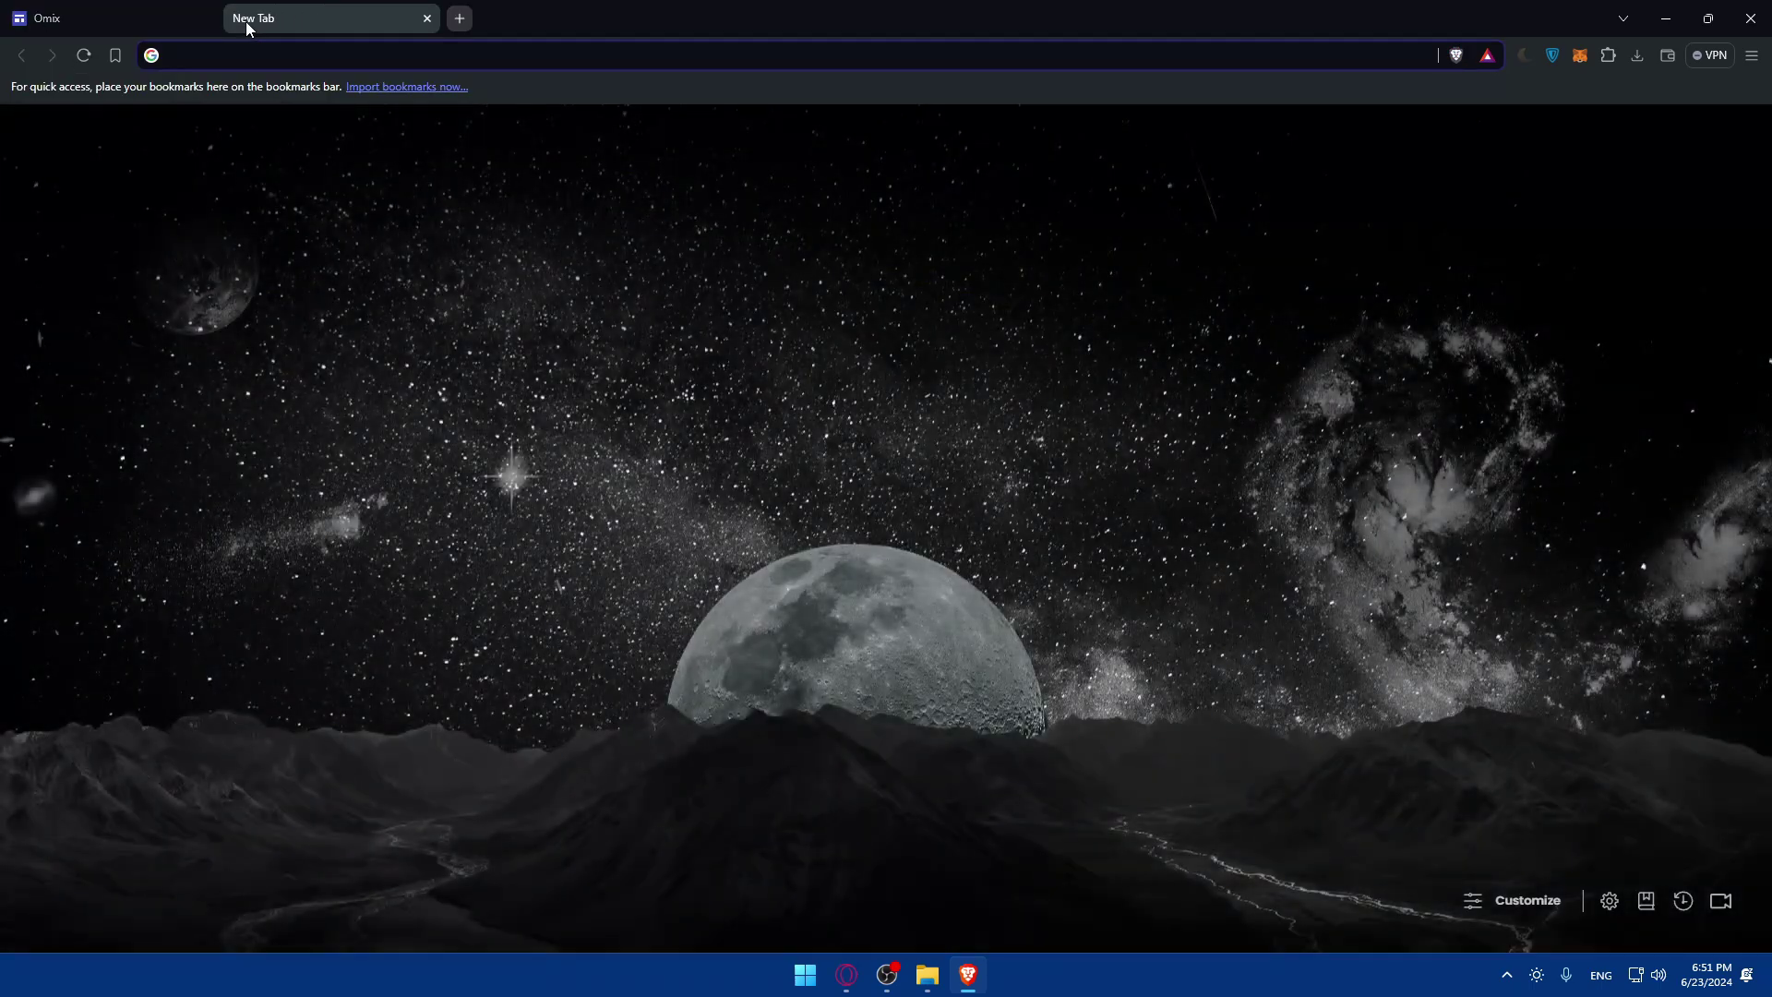
{"action": "type", "text": "favicom"}
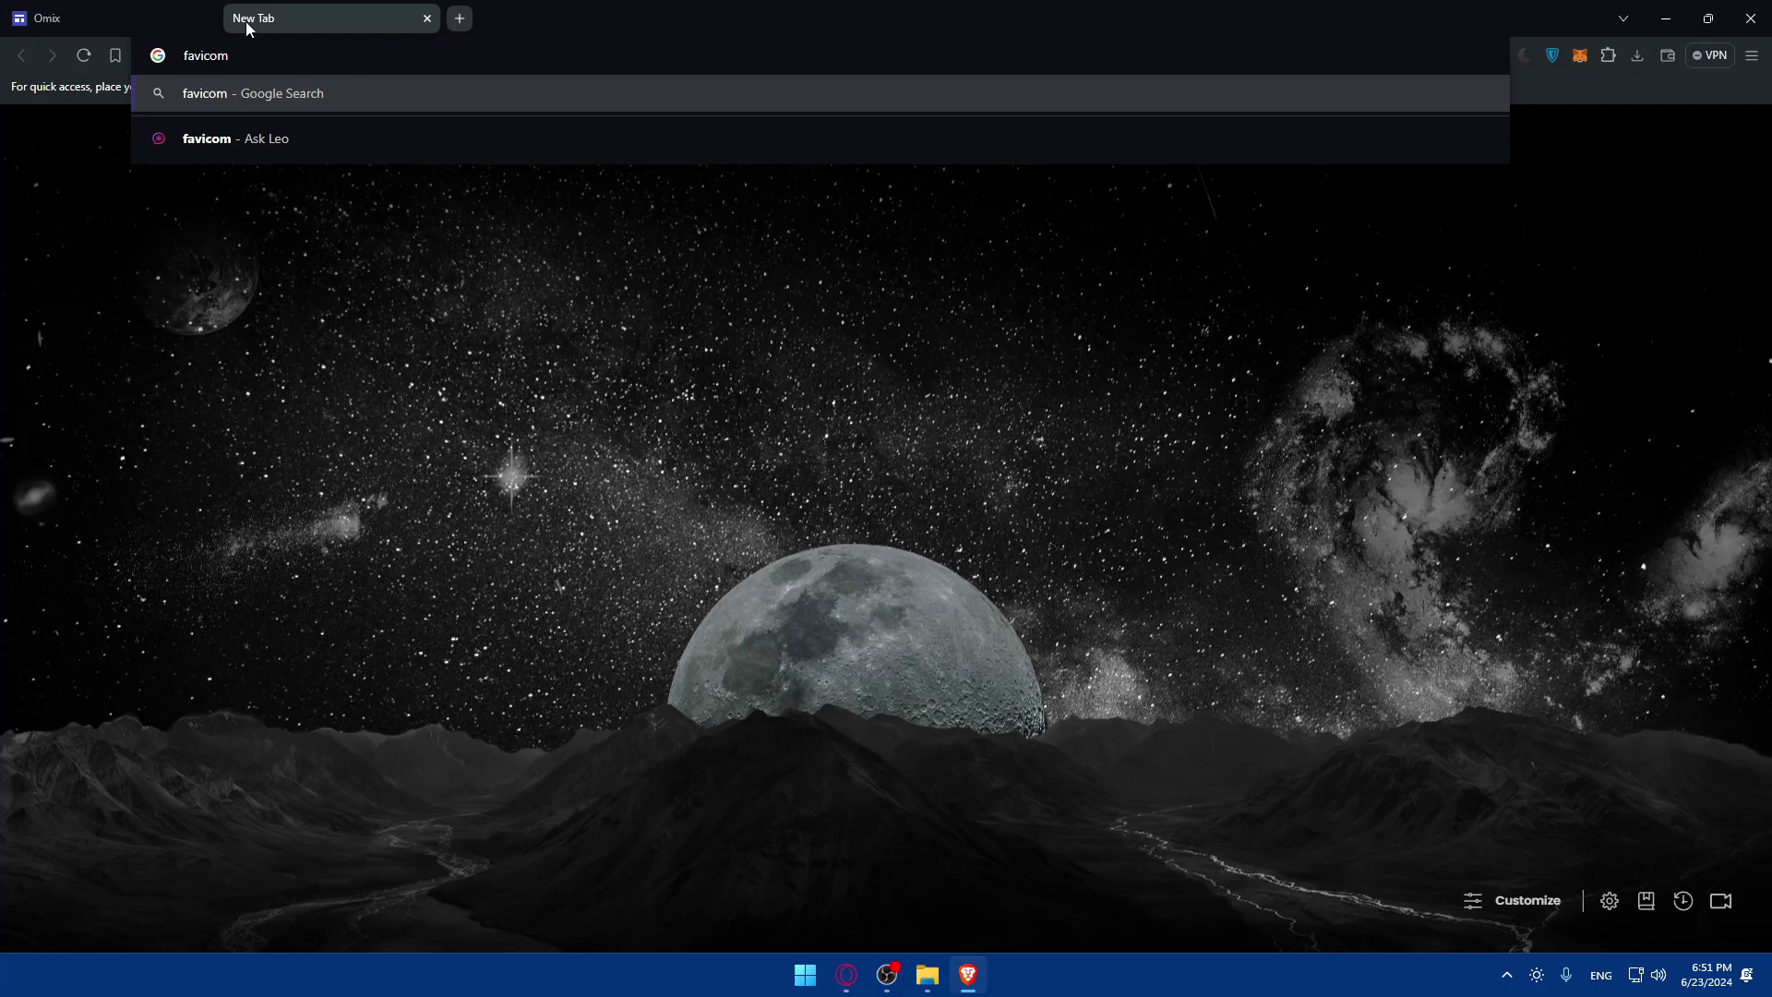
{"action": "key", "text": "BackSpace"}
{"action": "type", "text": "n masere"}
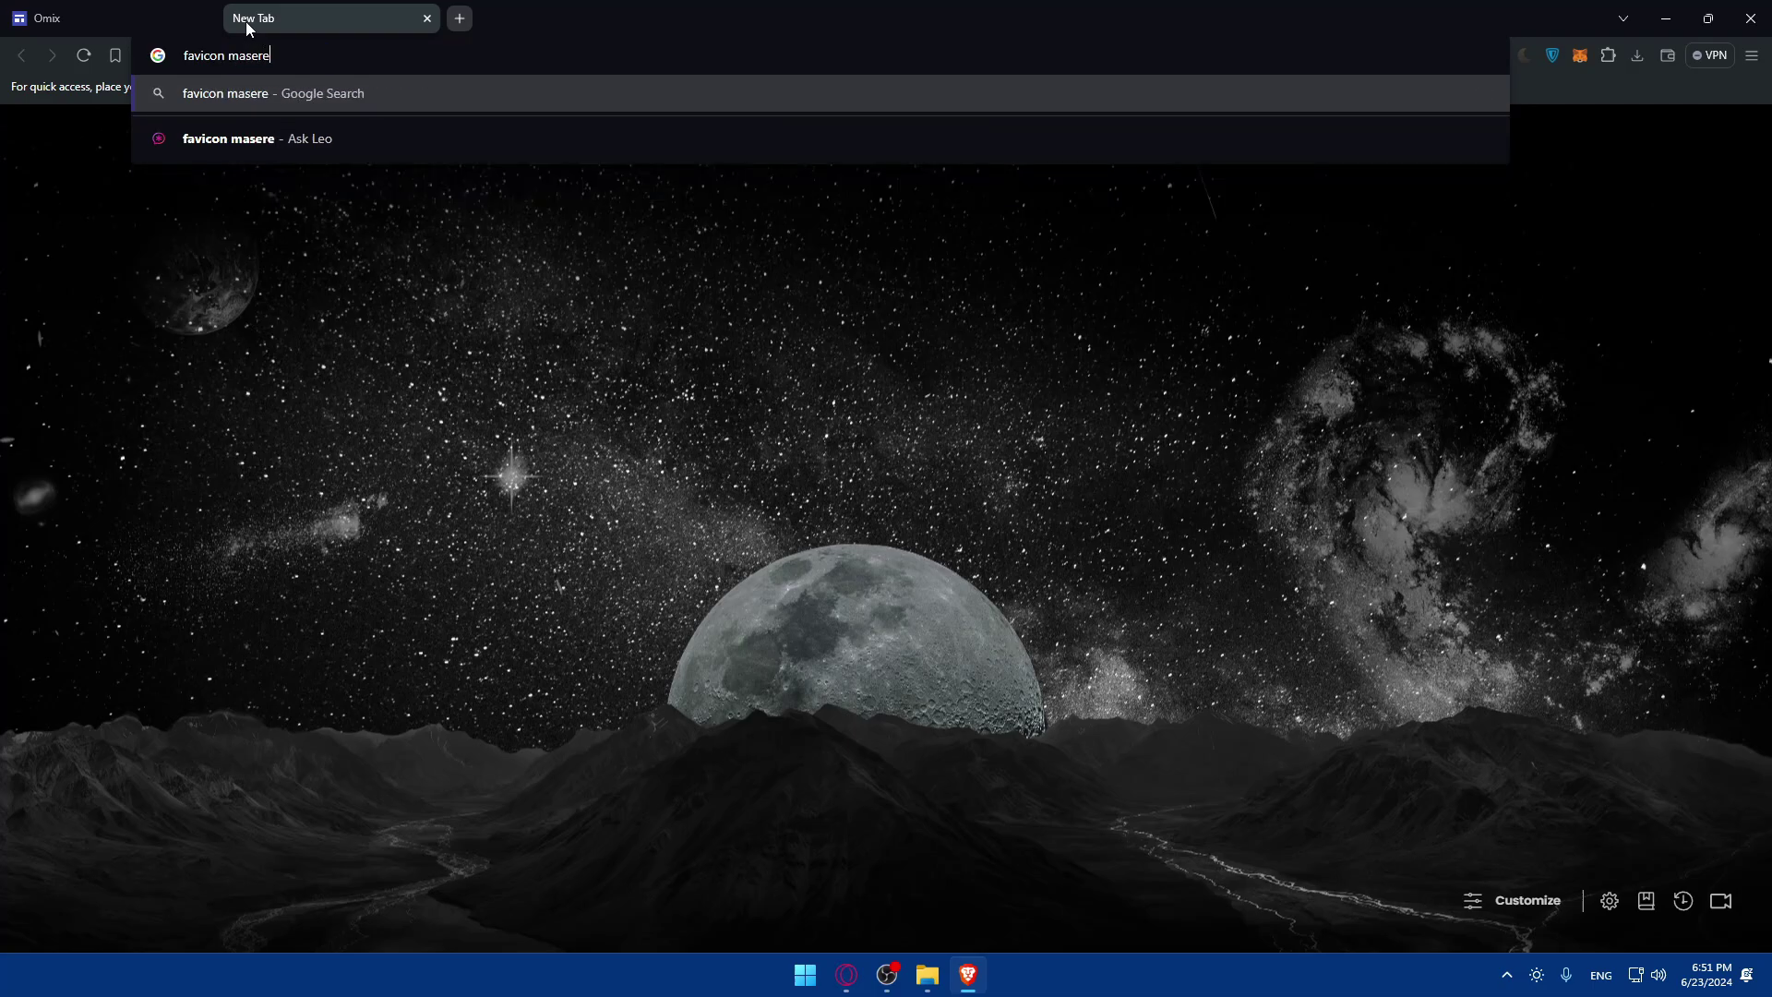
{"action": "type", "text": "ments"}
{"action": "key", "text": "Return"}
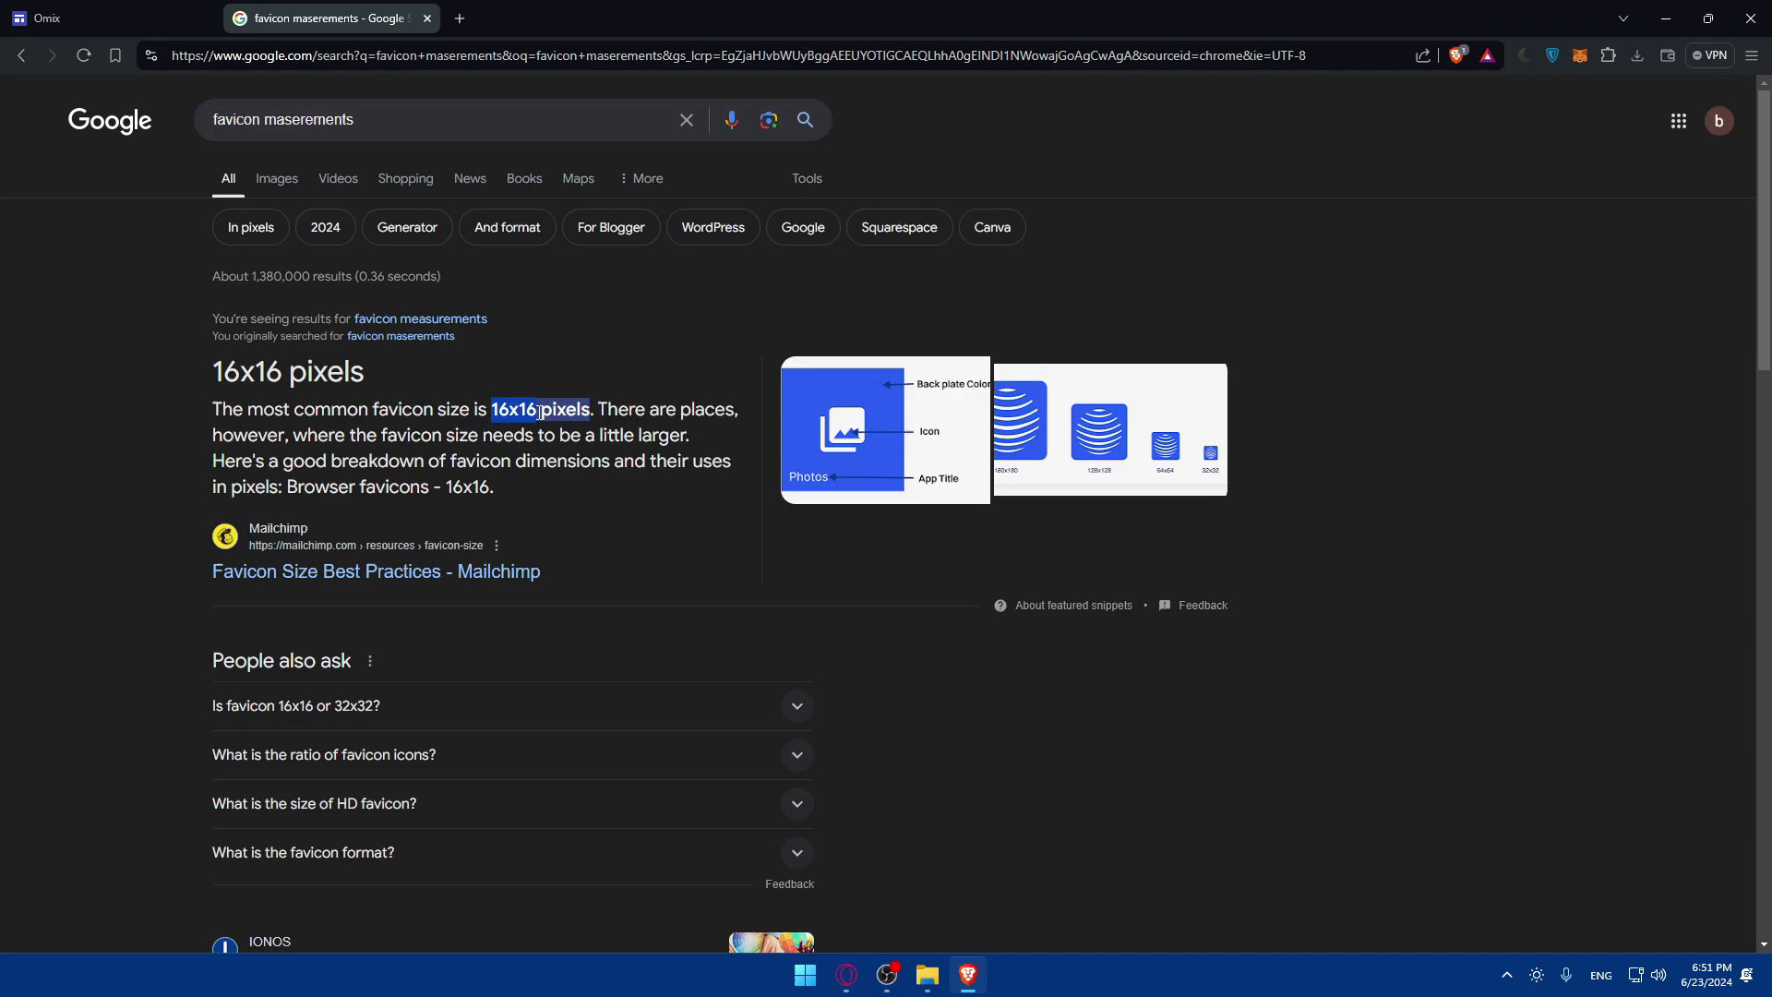
{"action": "scroll", "coordinate": [533, 422], "scroll_direction": "down", "scroll_amount": 4}
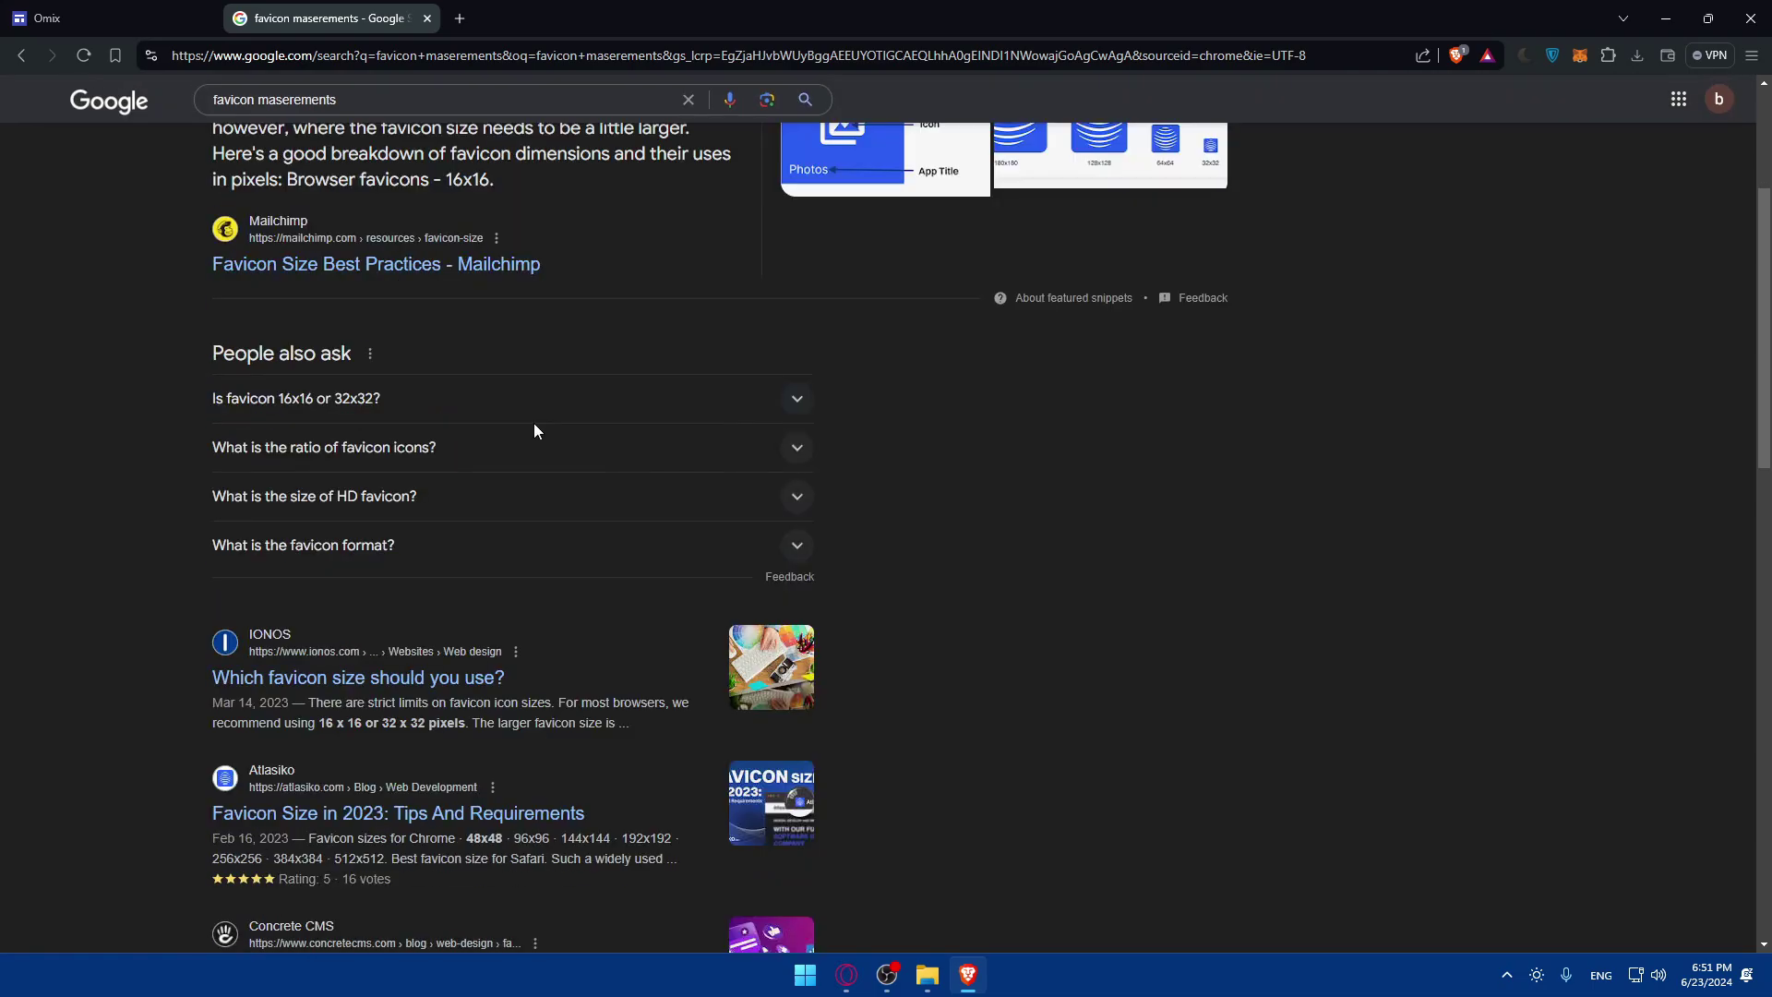
{"action": "scroll", "coordinate": [534, 422], "scroll_direction": "up", "scroll_amount": 4}
Pick the darkest red logo-based theme colour after trying two other reds, then close Settings.
{"action": "left_click", "coordinate": [427, 18]}
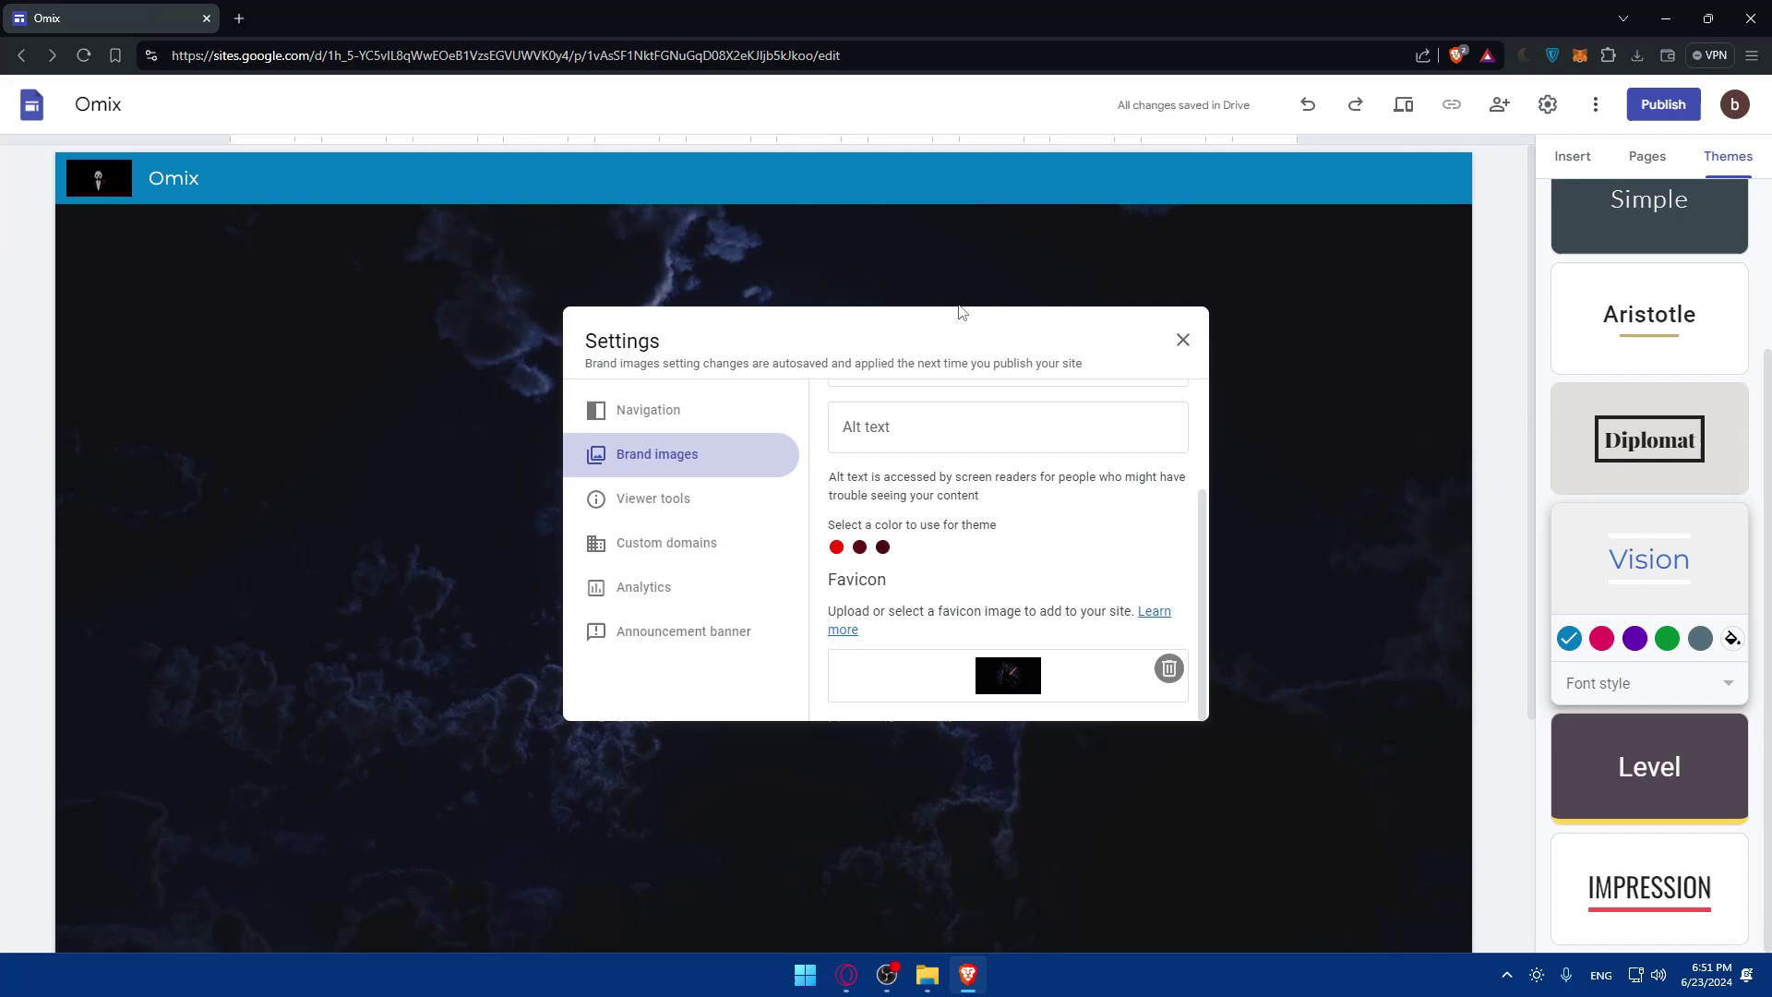
{"action": "scroll", "coordinate": [963, 545], "scroll_direction": "up", "scroll_amount": 2}
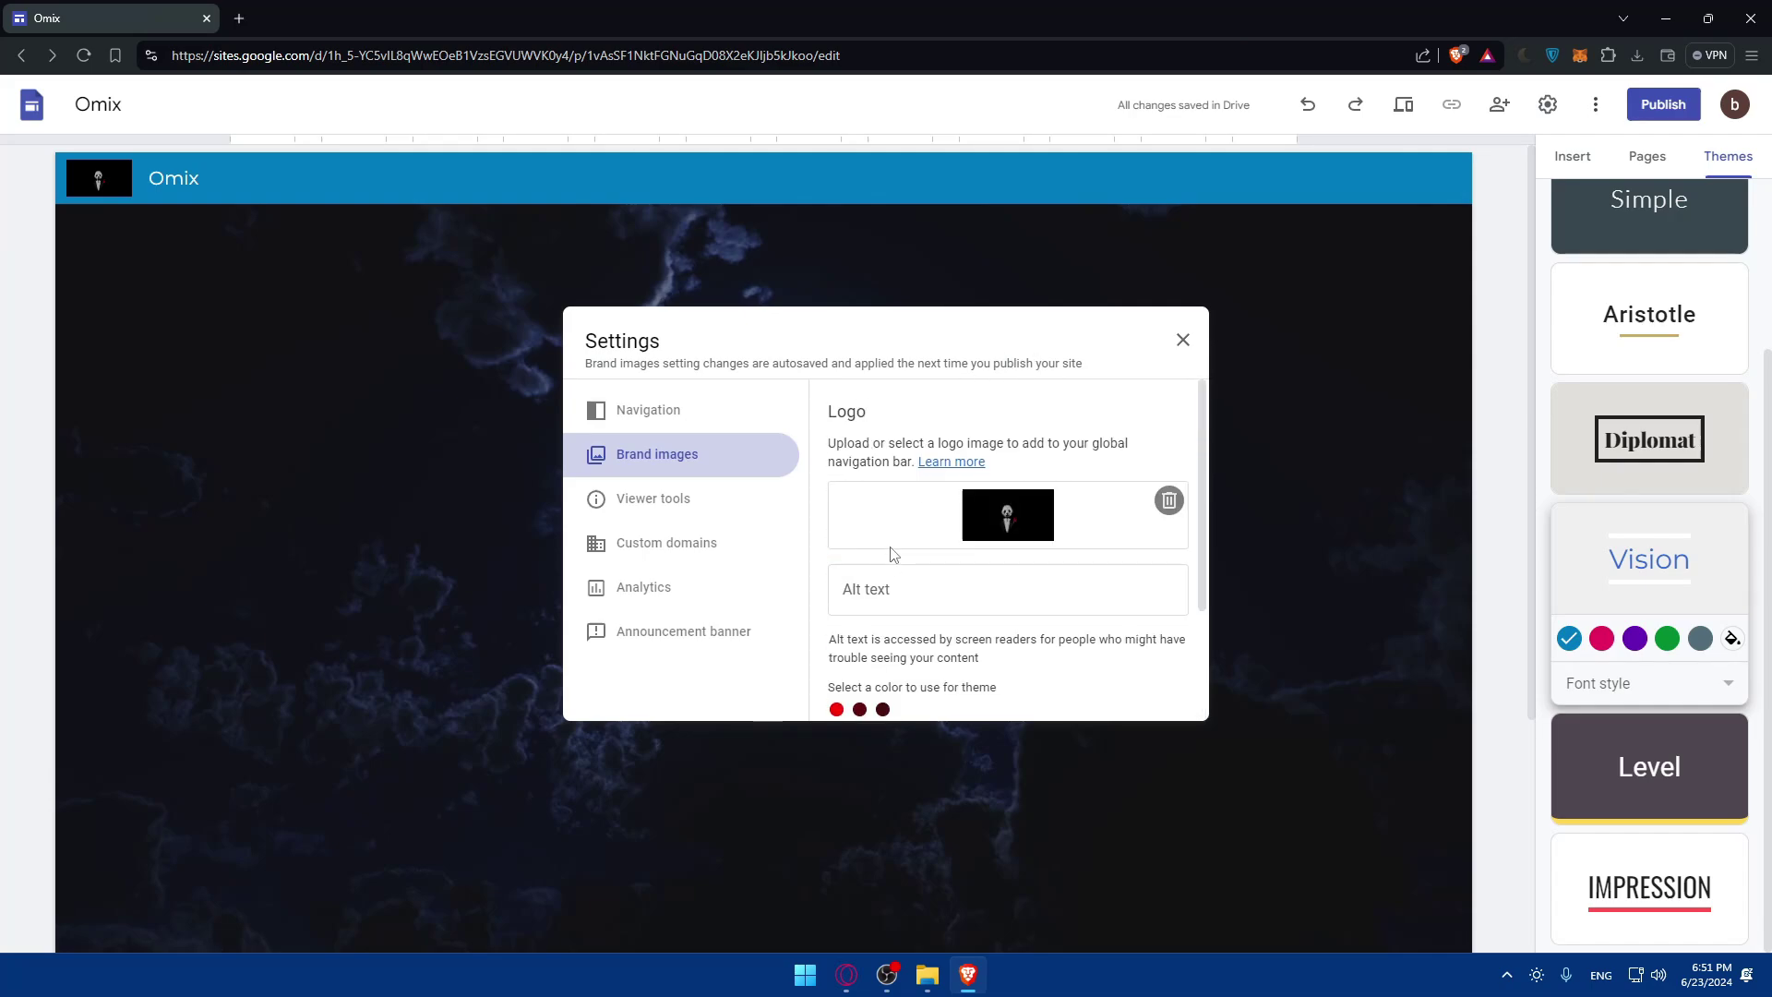
{"action": "scroll", "coordinate": [873, 572], "scroll_direction": "down", "scroll_amount": 2}
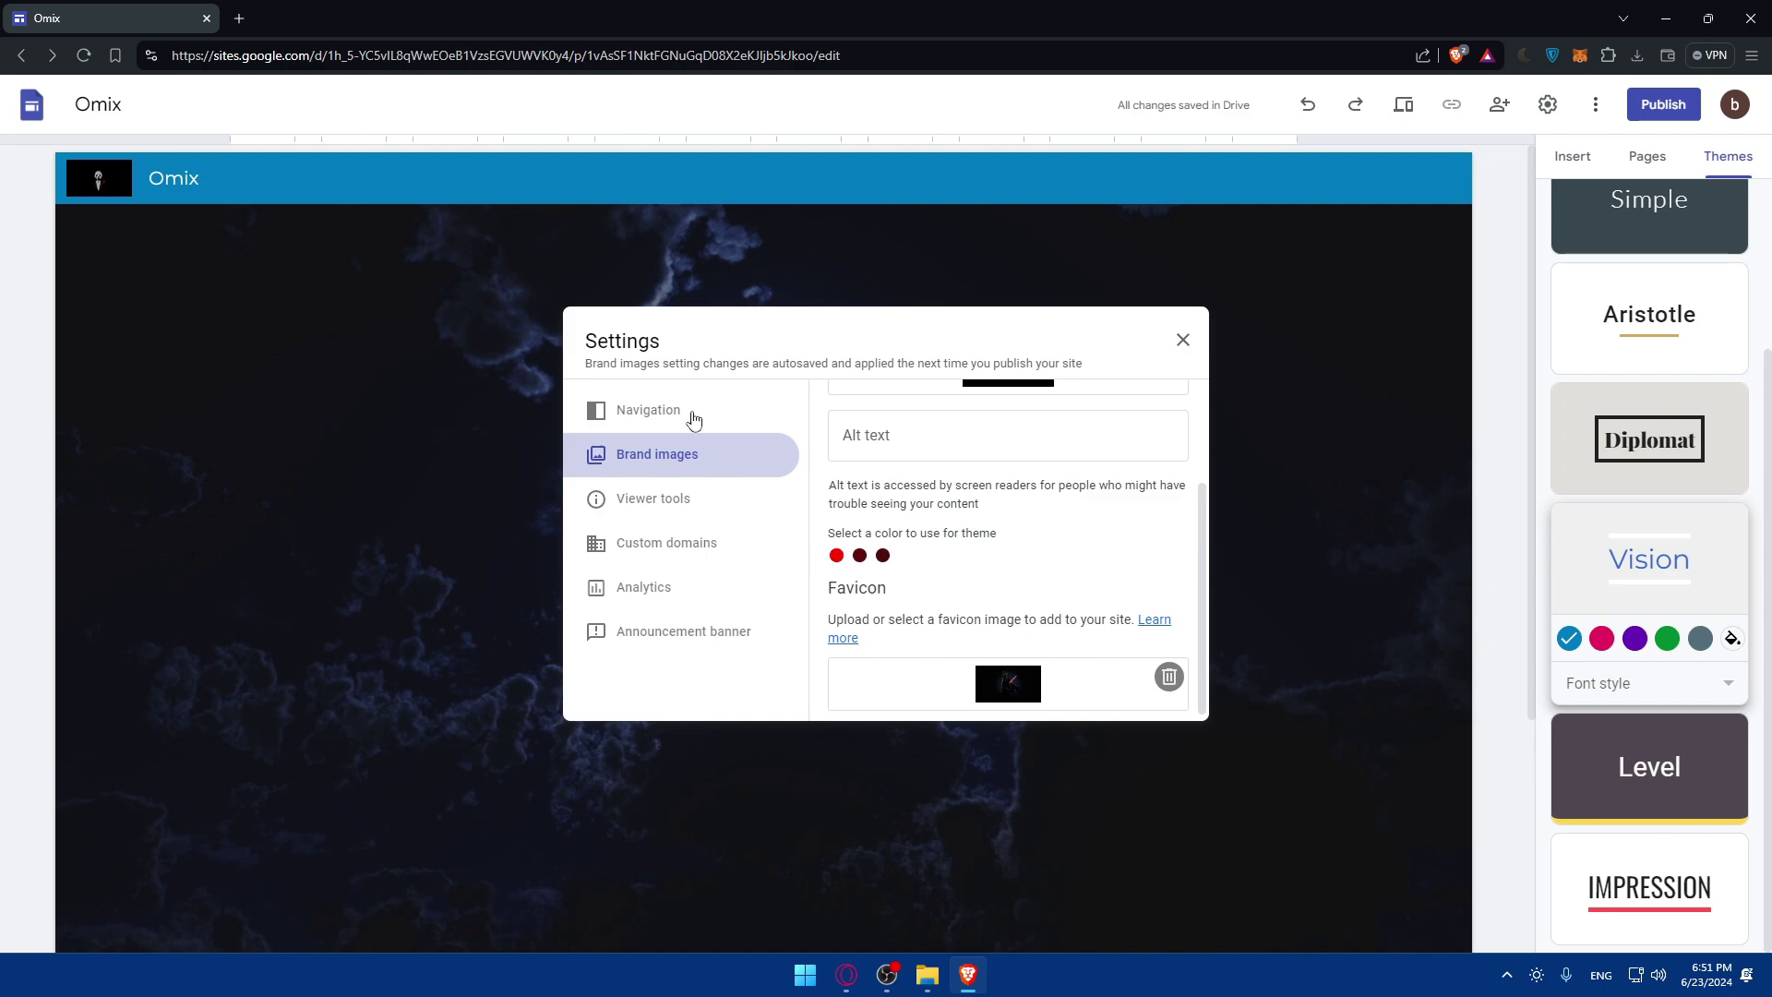
{"action": "left_click", "coordinate": [859, 554]}
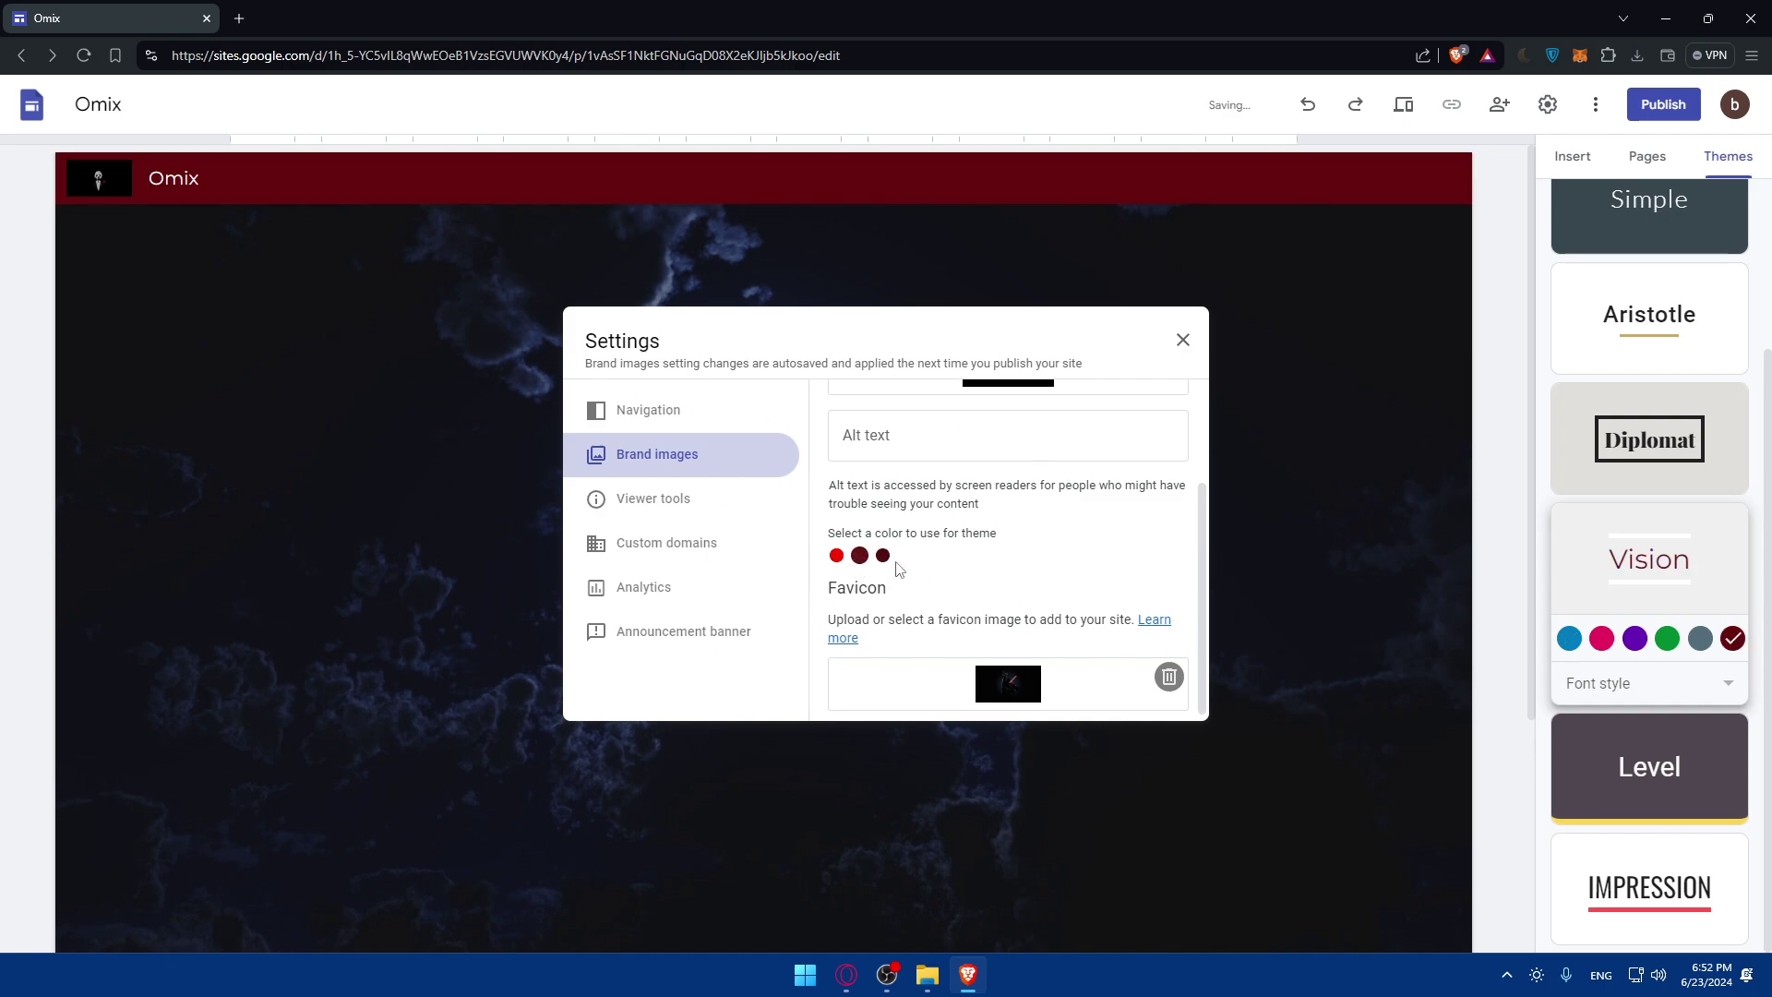
{"action": "left_click", "coordinate": [836, 555]}
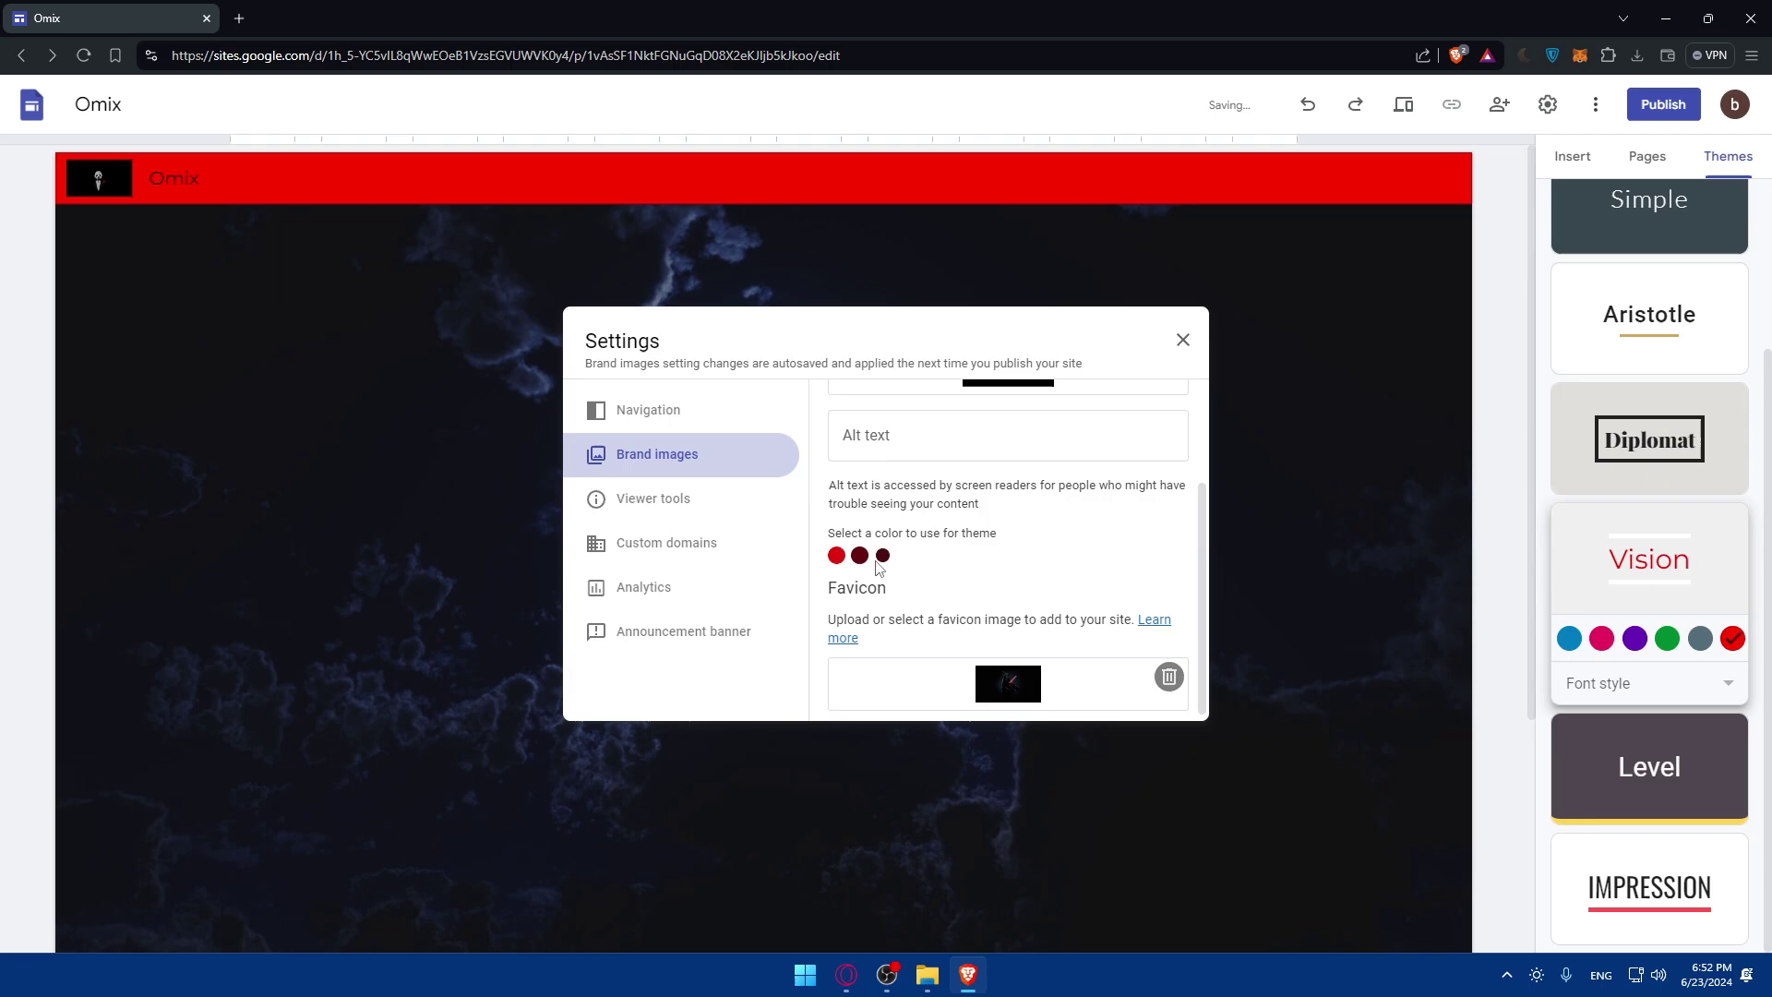
{"action": "left_click", "coordinate": [882, 555]}
{"action": "left_click", "coordinate": [1183, 340]}
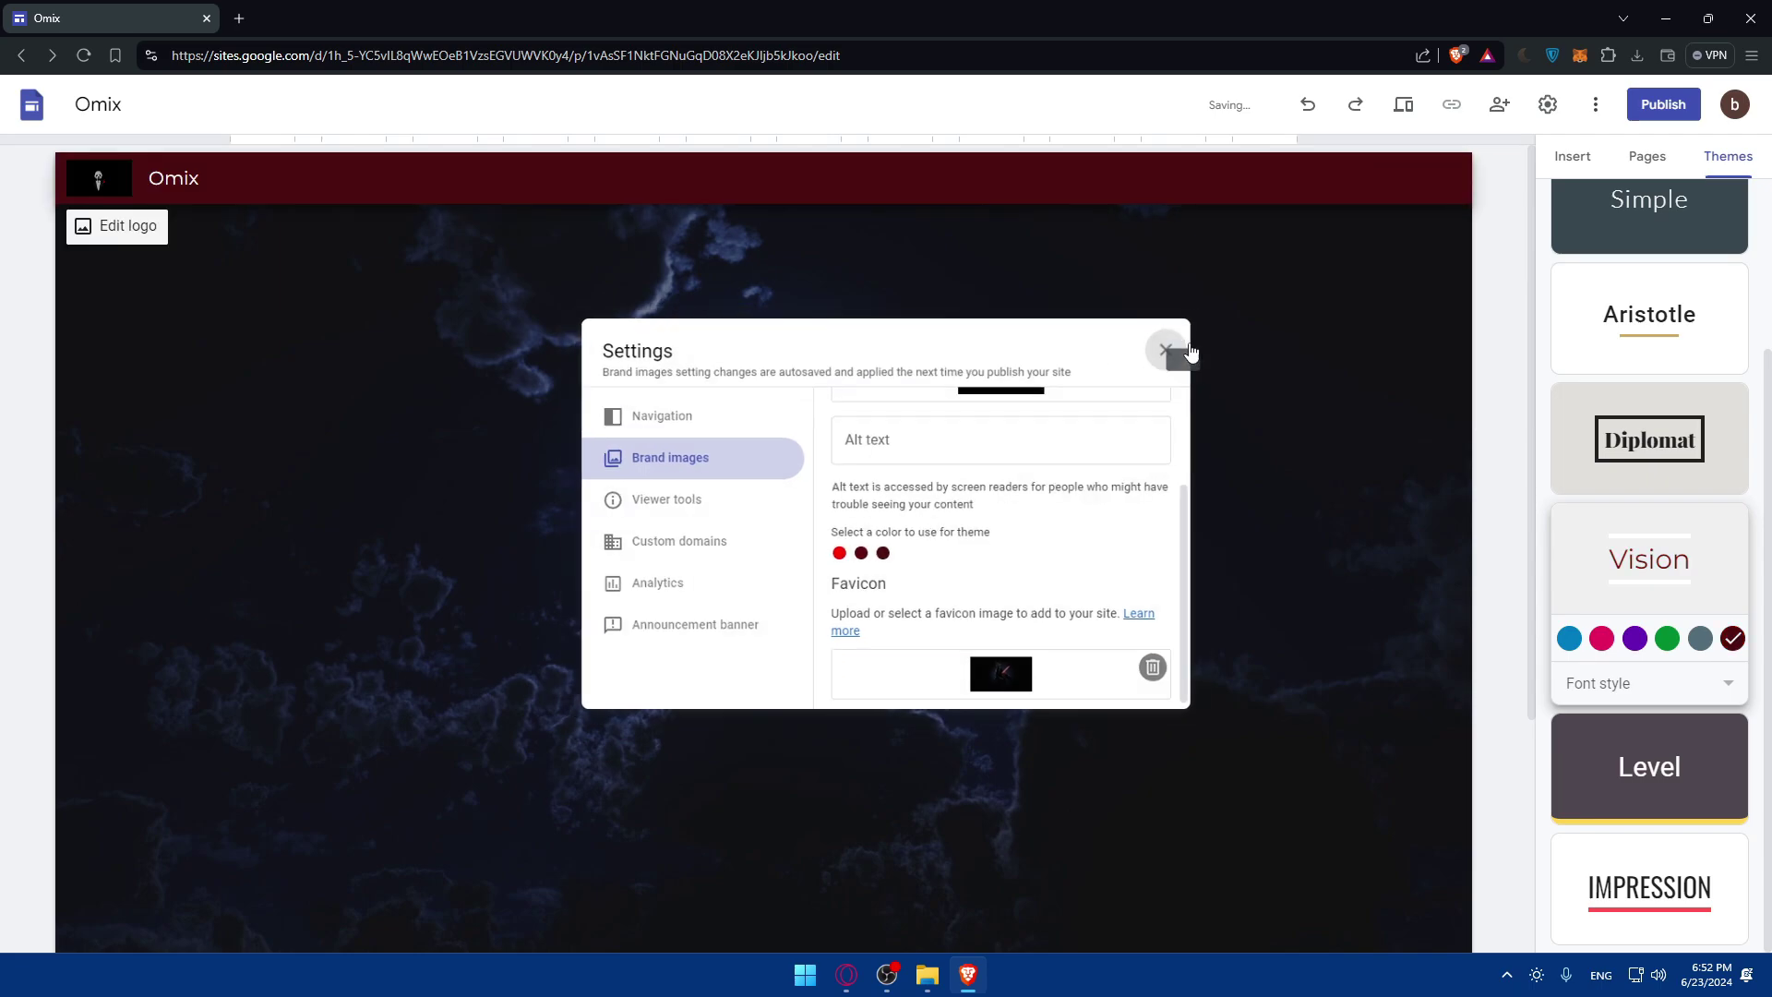
{"action": "scroll", "coordinate": [715, 464], "scroll_direction": "down", "scroll_amount": 2}
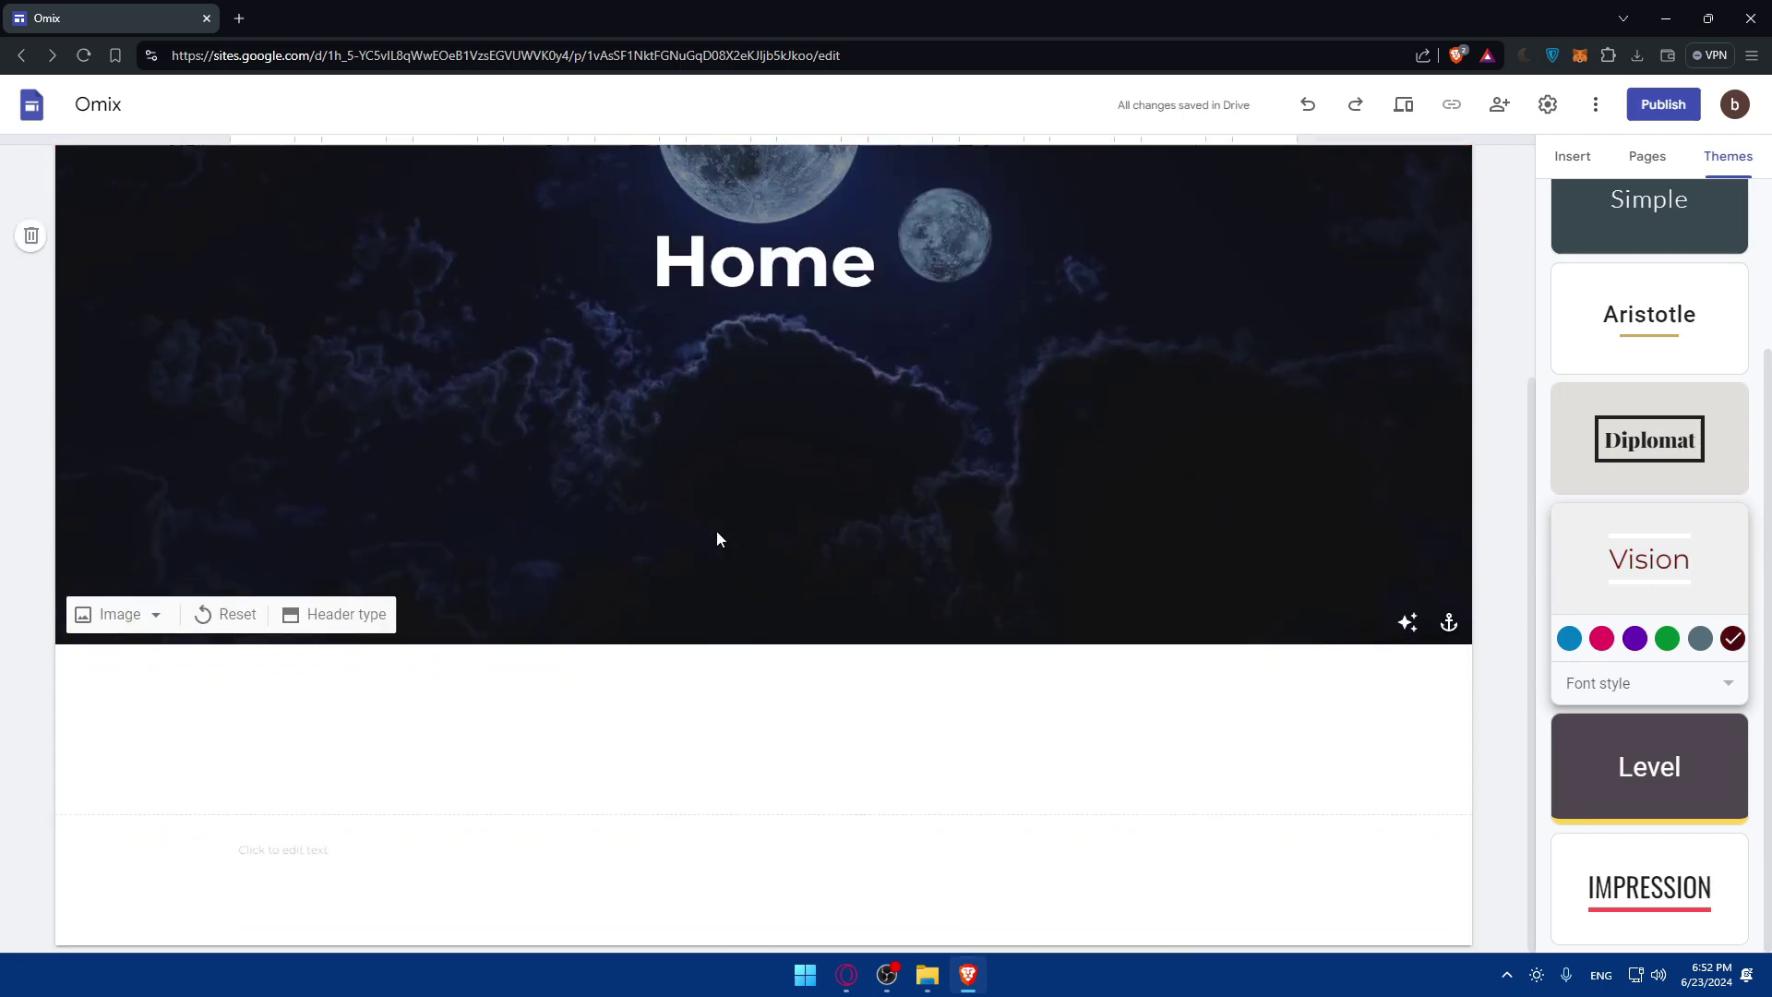
{"action": "scroll", "coordinate": [716, 538], "scroll_direction": "up", "scroll_amount": 3}
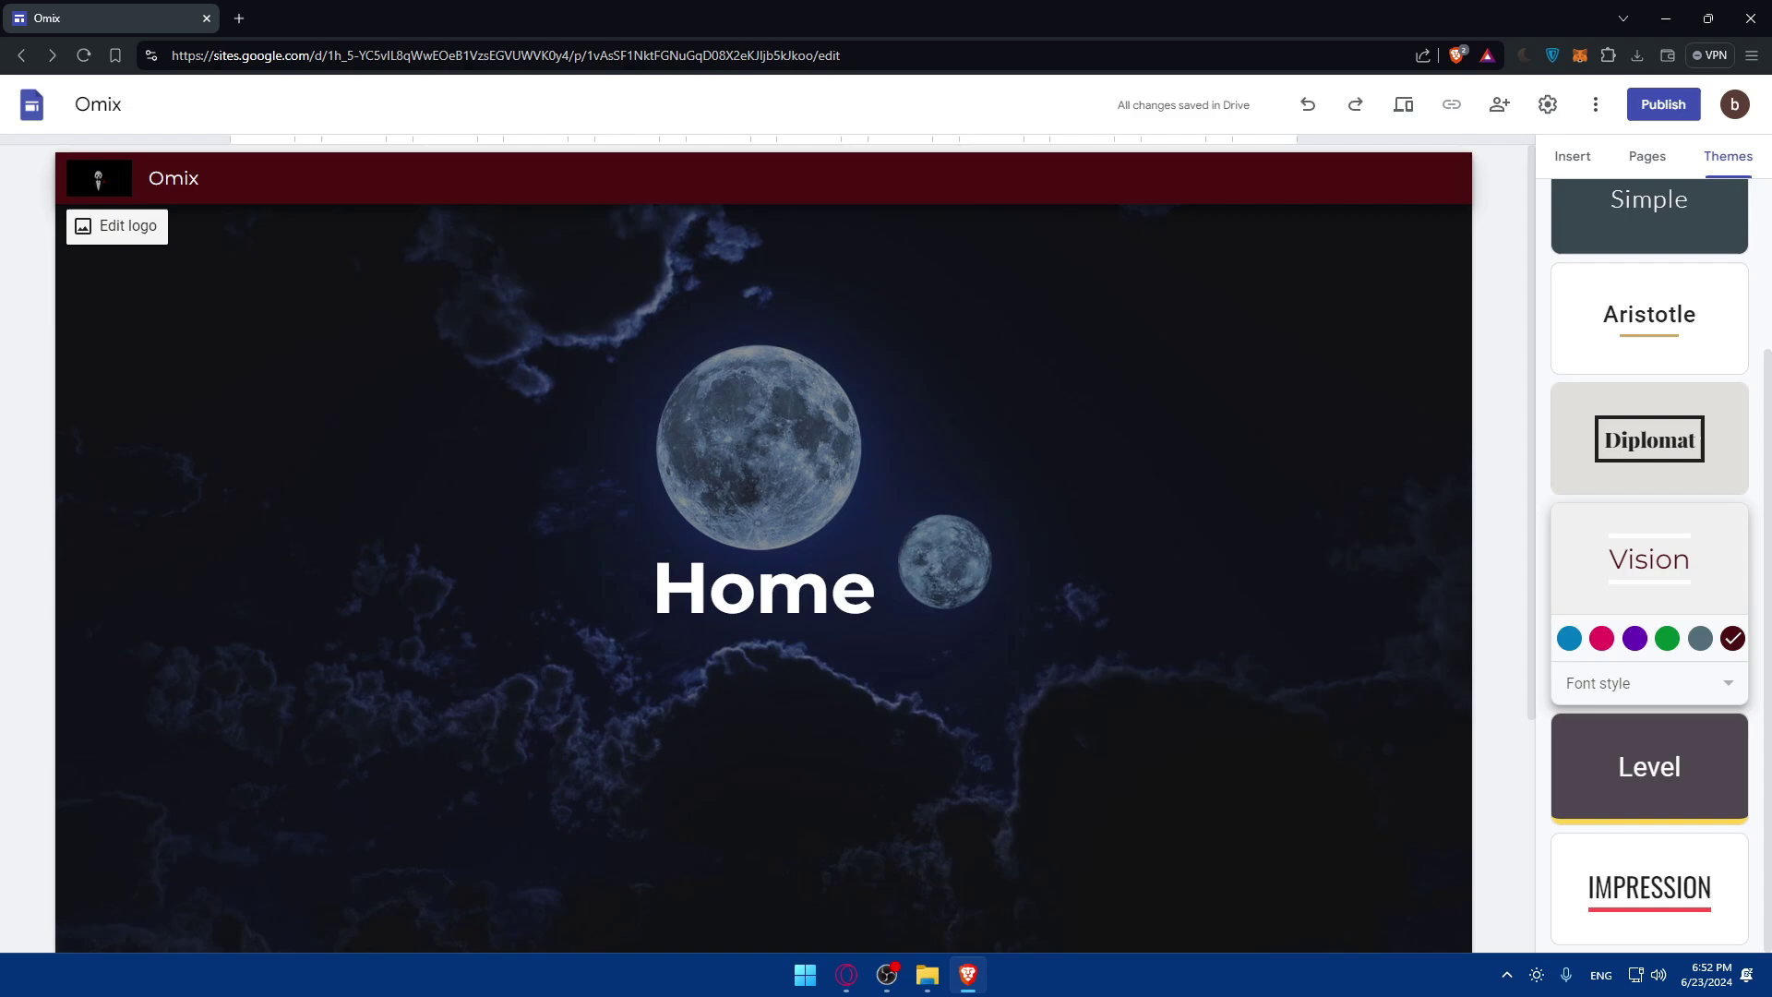
Add pages named Test, Hdfhav and ANFJ from the Pages panel.
{"action": "left_click", "coordinate": [1644, 159]}
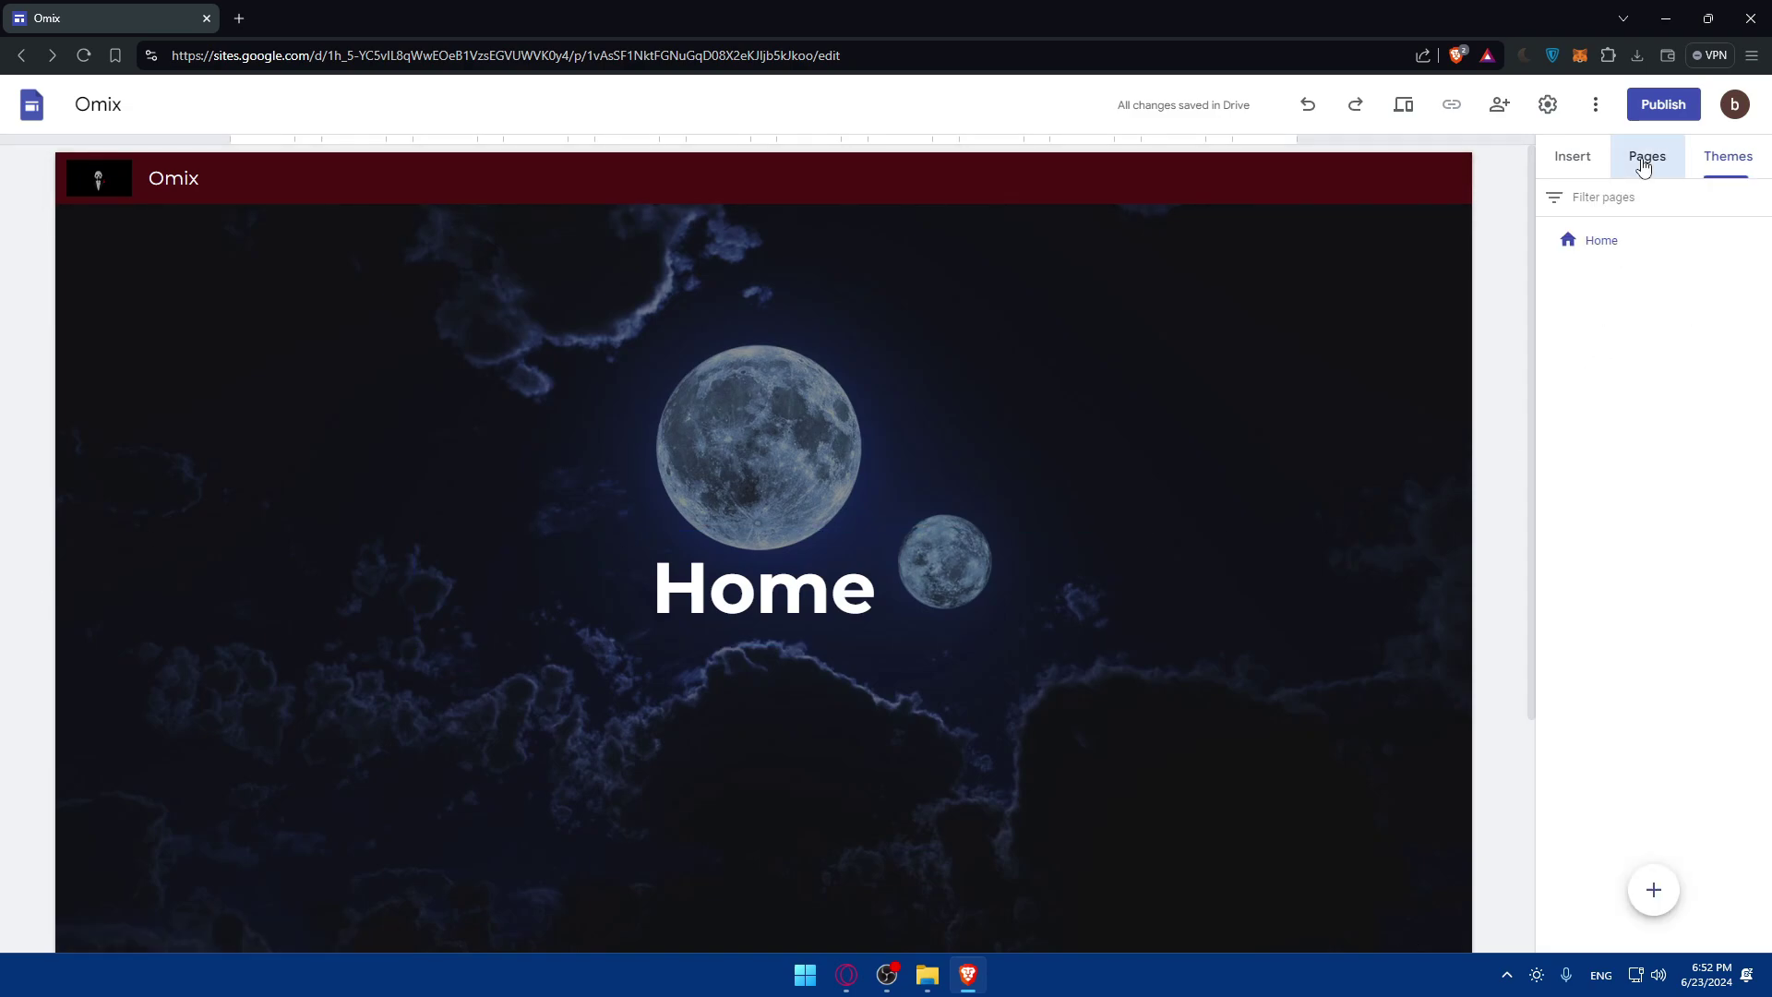
{"action": "left_click", "coordinate": [1653, 889]}
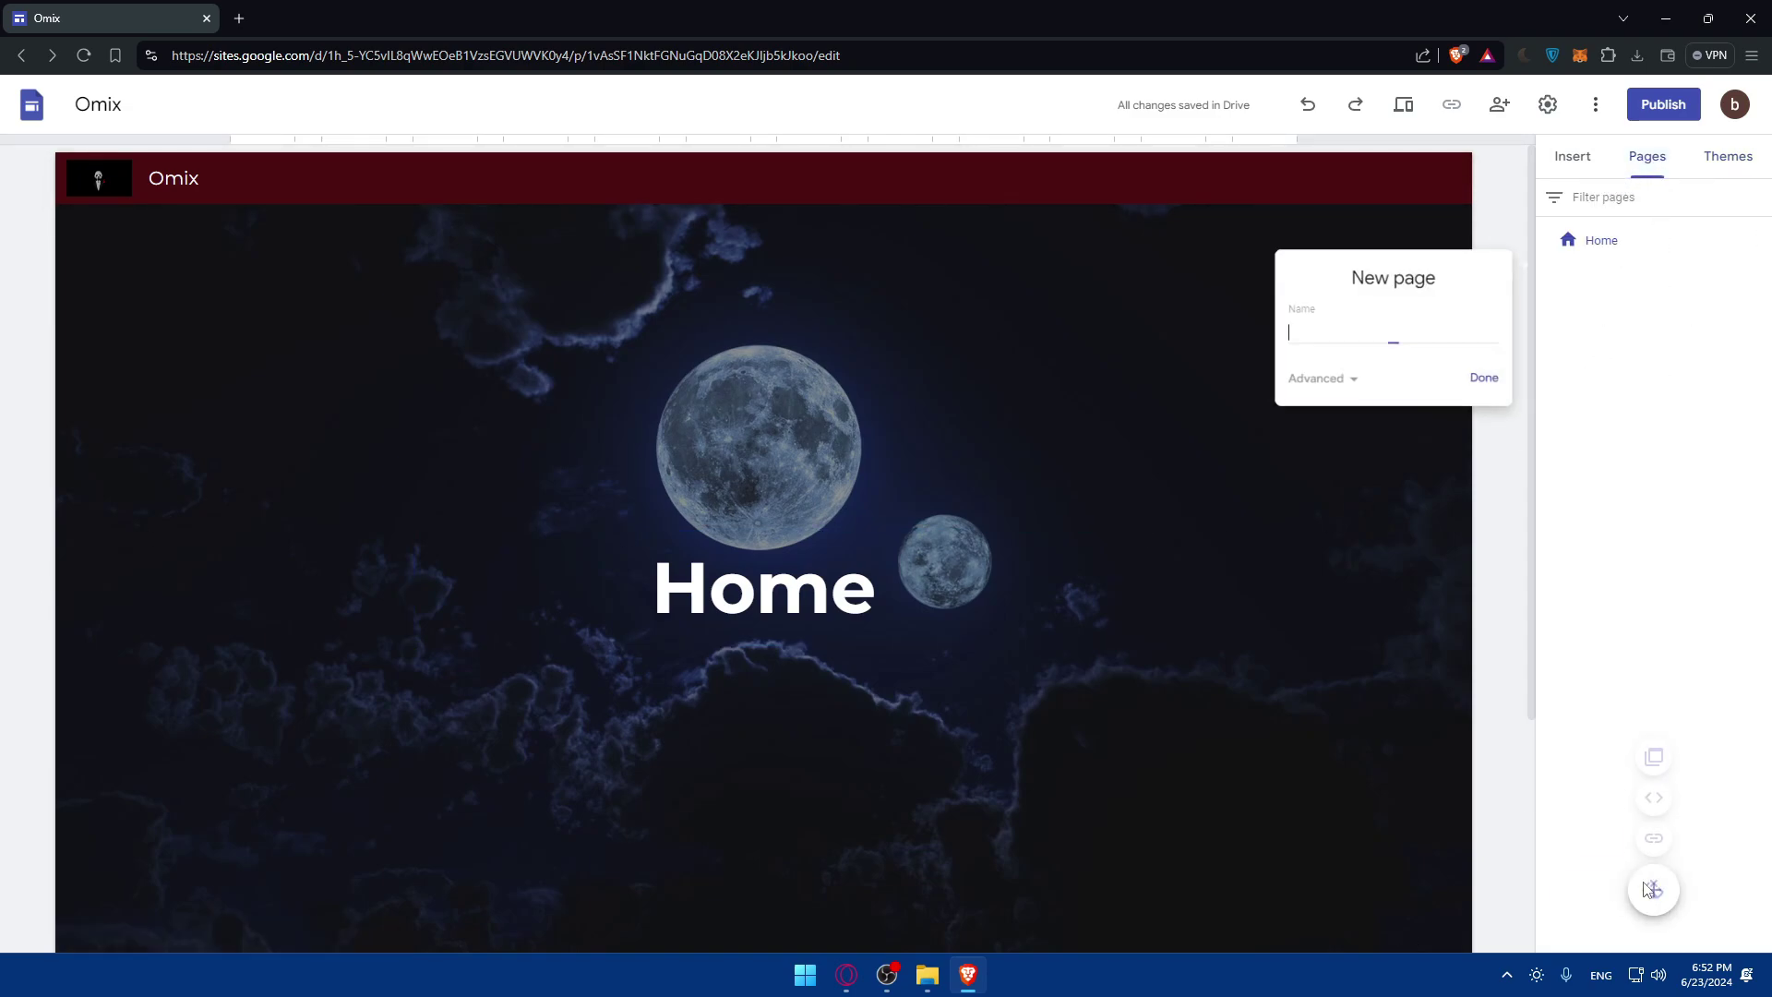
{"action": "type", "text": "Test"}
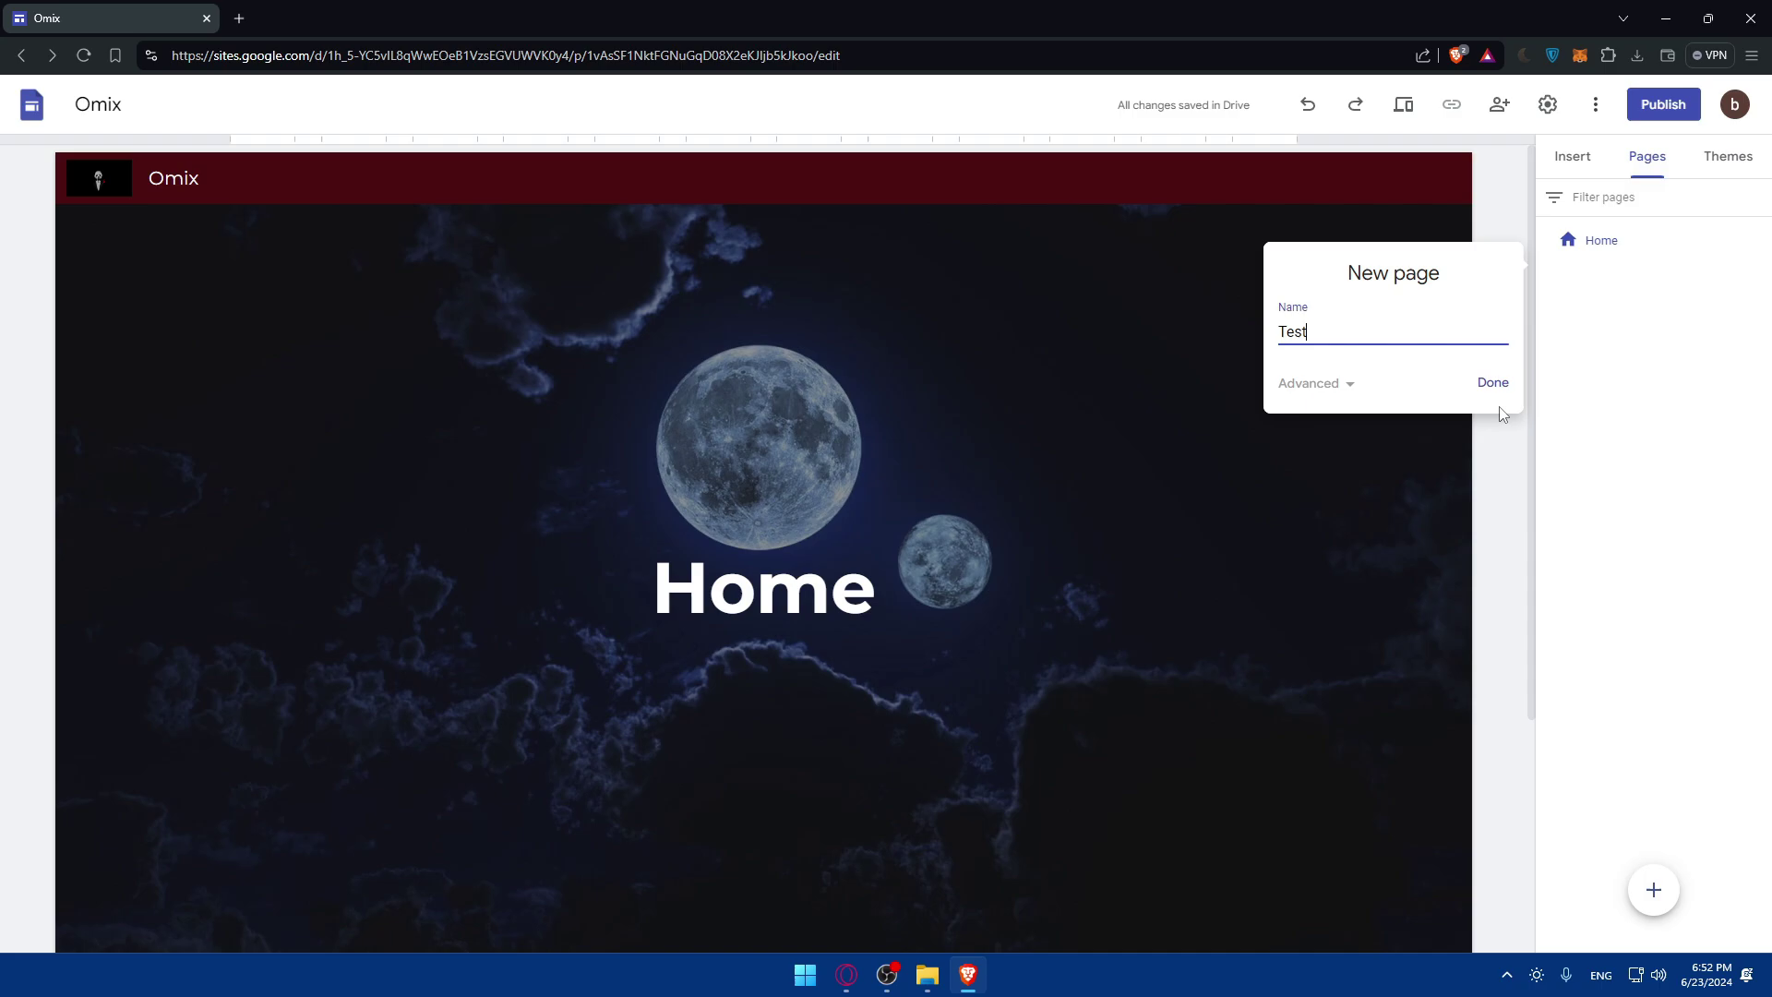
{"action": "key", "text": "Return"}
{"action": "left_click", "coordinate": [1650, 890]}
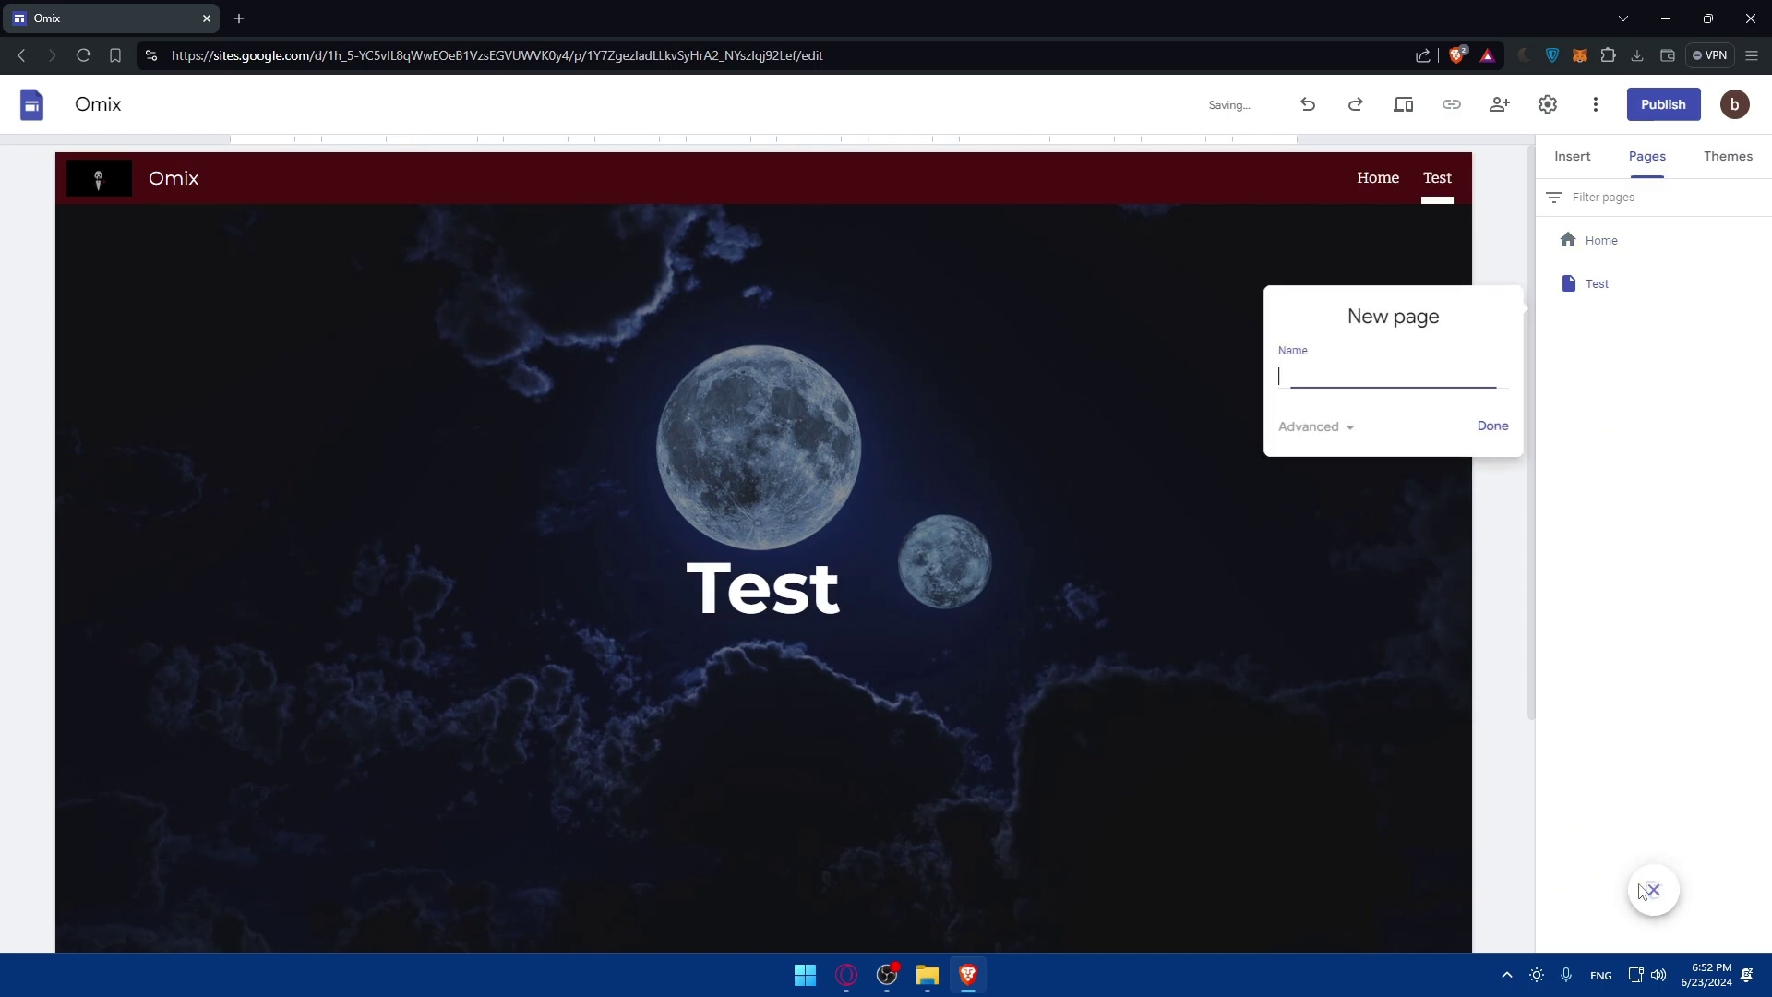
{"action": "type", "text": "Hdfhav"}
{"action": "left_click", "coordinate": [1469, 426]}
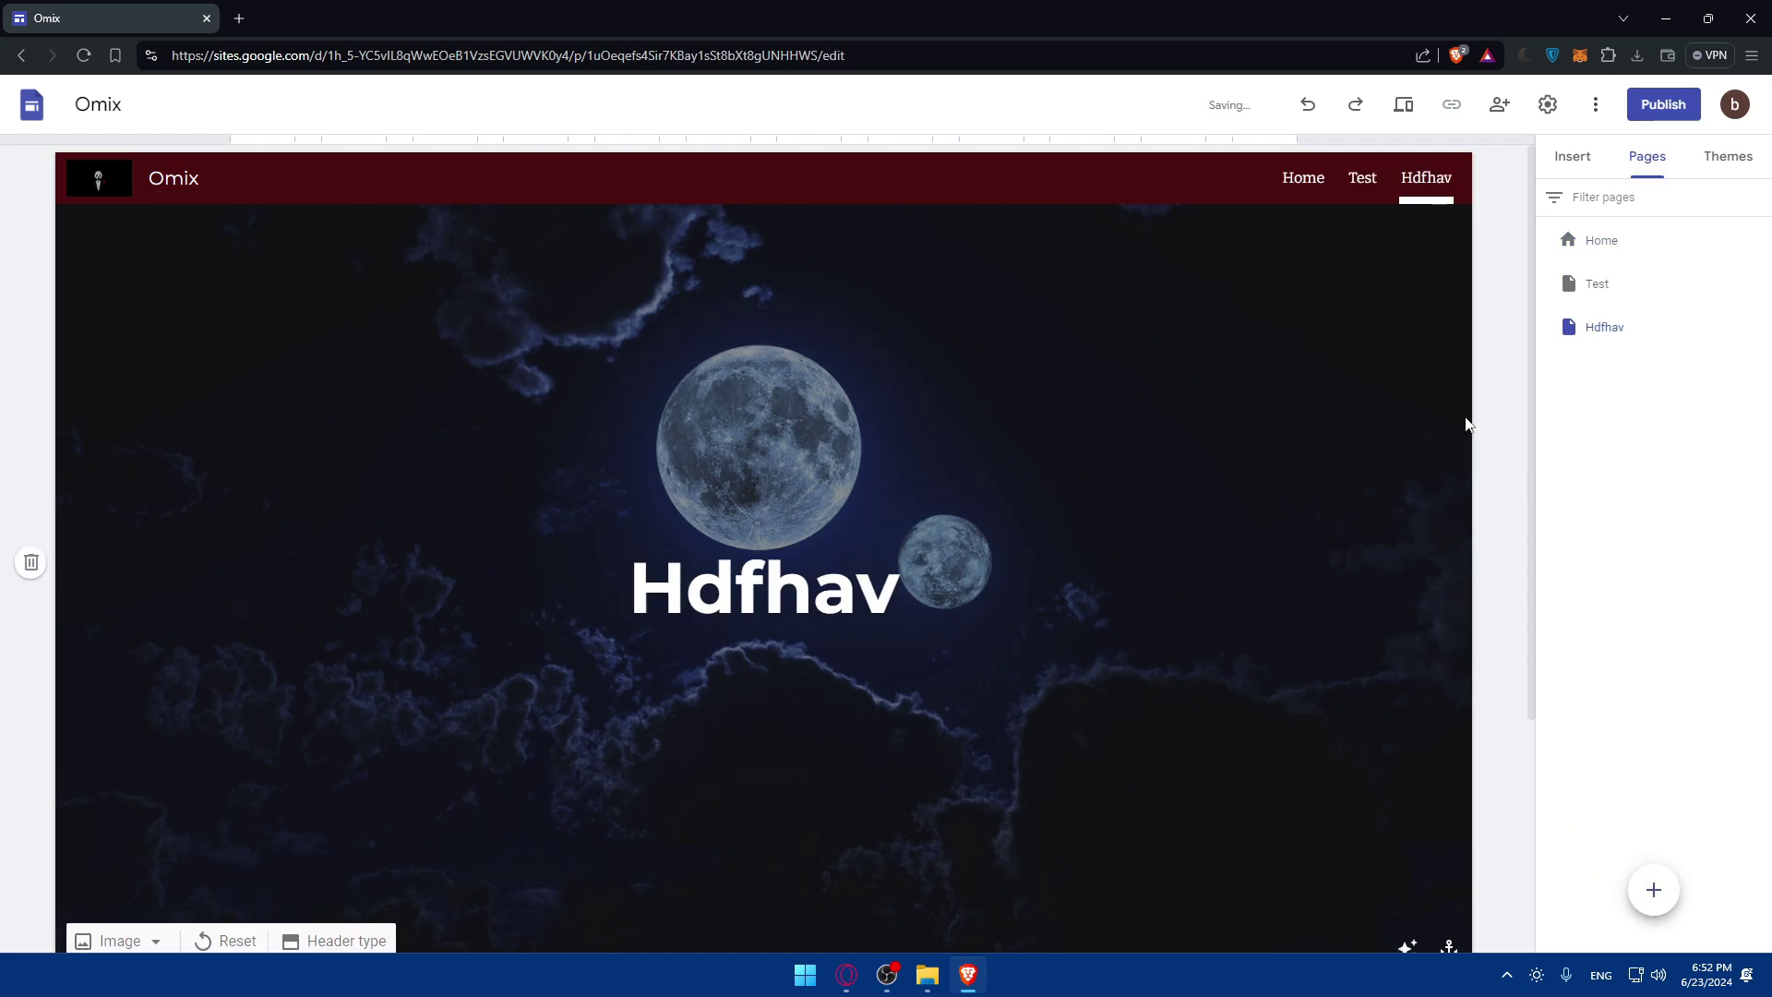
{"action": "left_click", "coordinate": [1650, 890]}
{"action": "type", "text": "ANFJ"}
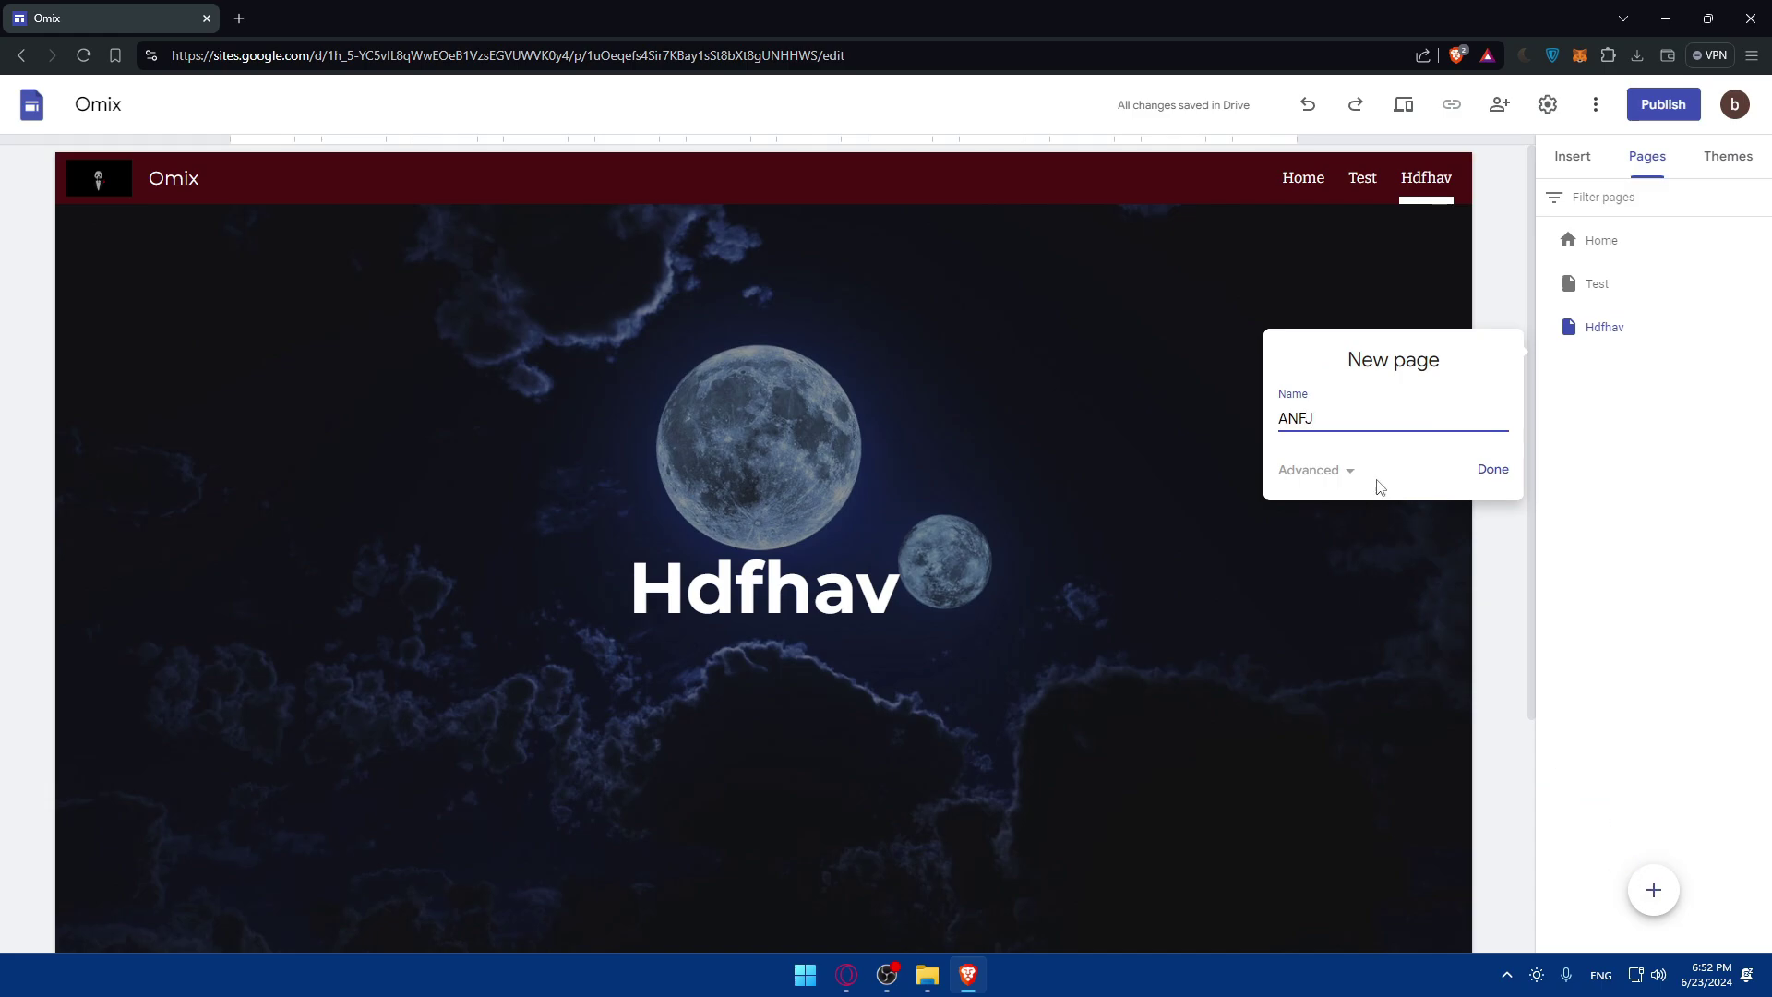
{"action": "left_click", "coordinate": [1355, 473]}
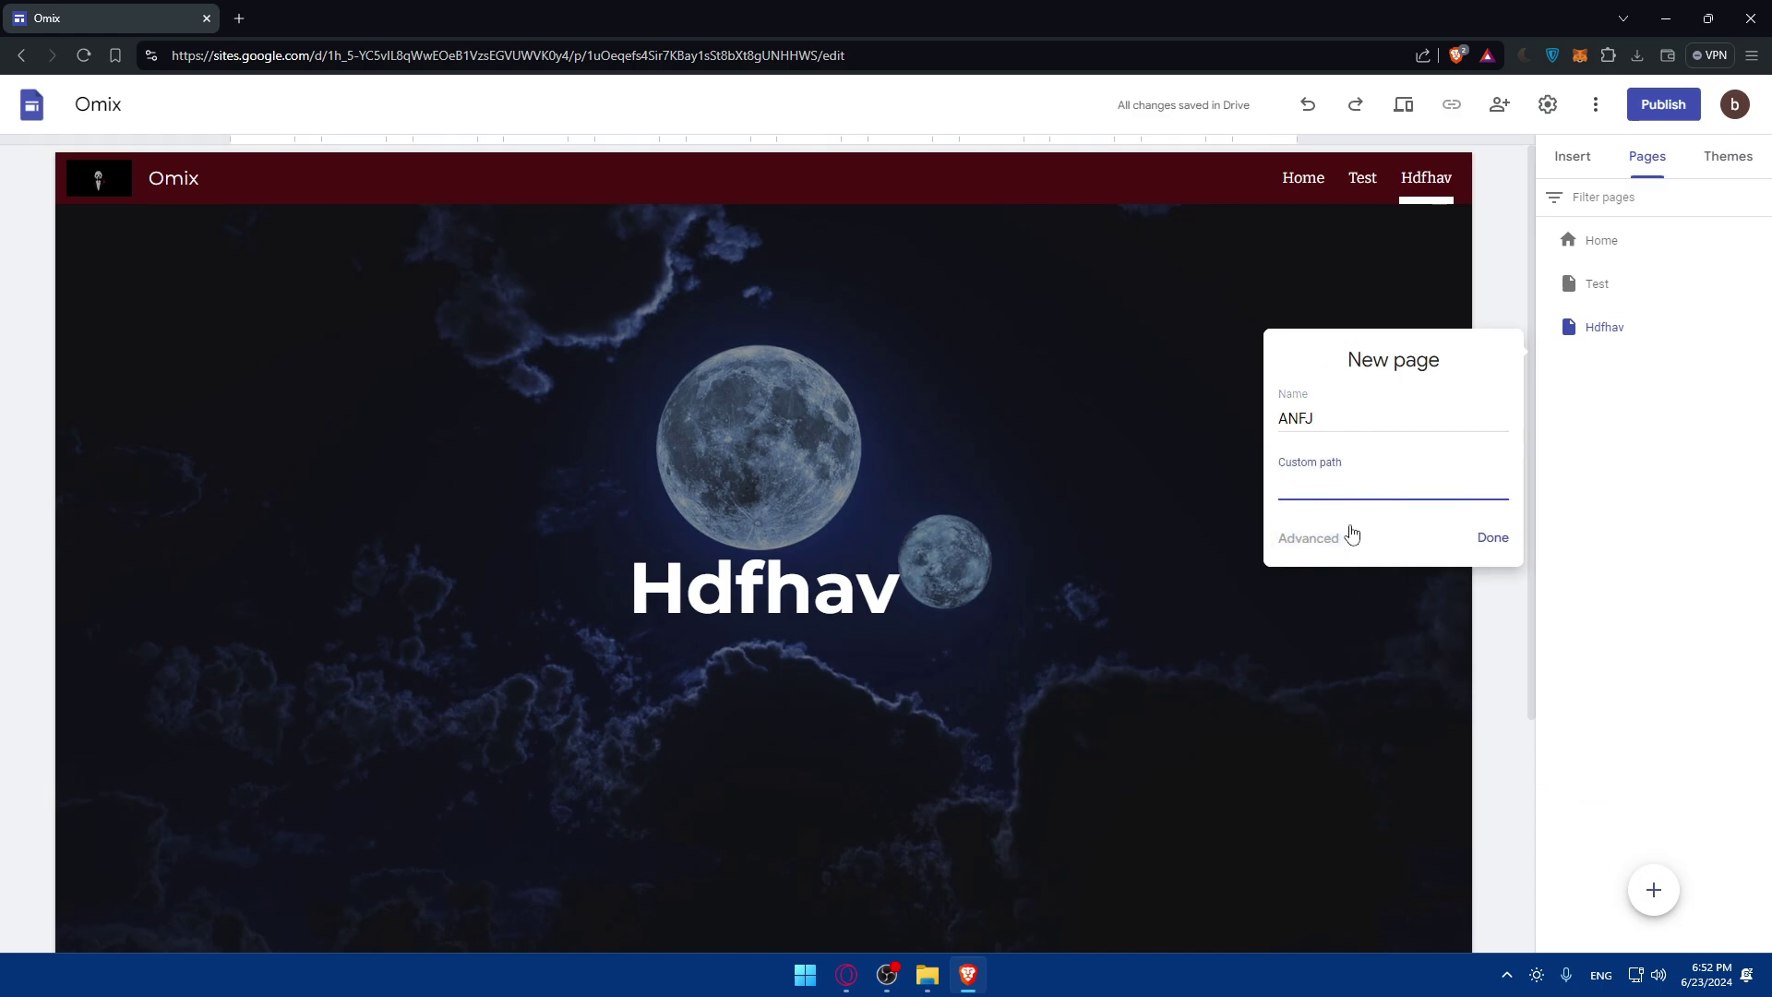
{"action": "left_click", "coordinate": [1494, 544]}
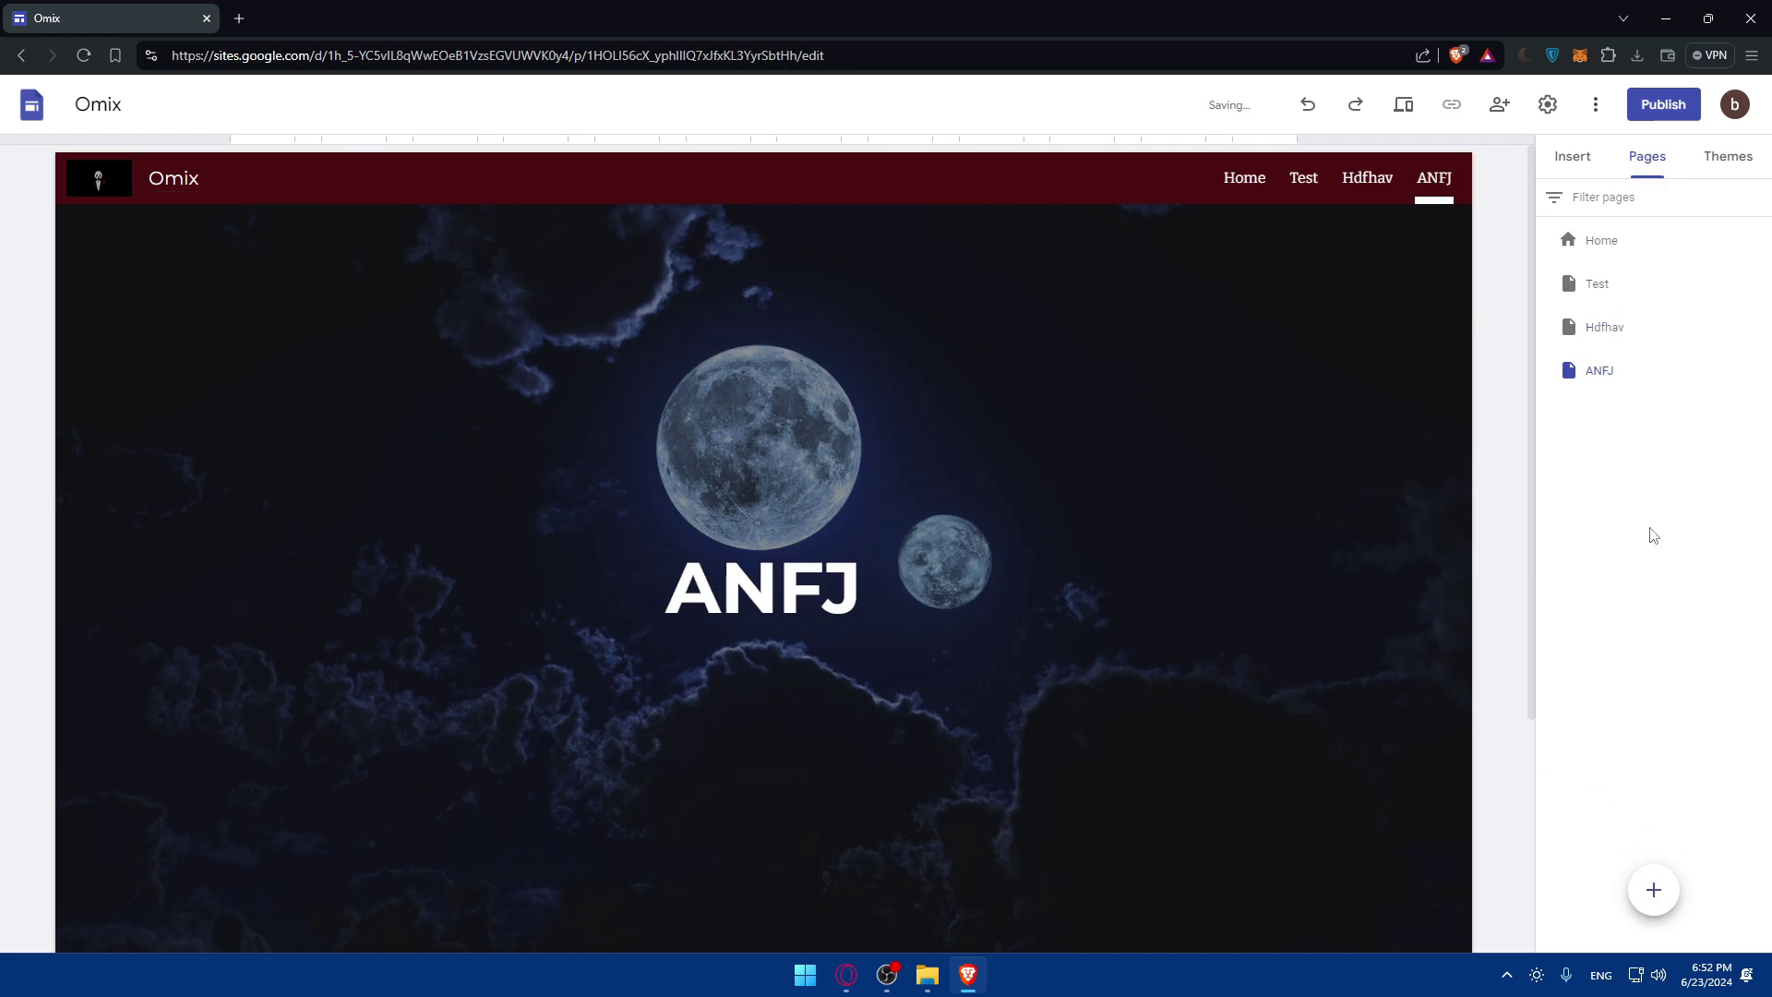
Add a subpage named HJVJF under the ANFJ page.
{"action": "left_click", "coordinate": [1758, 370]}
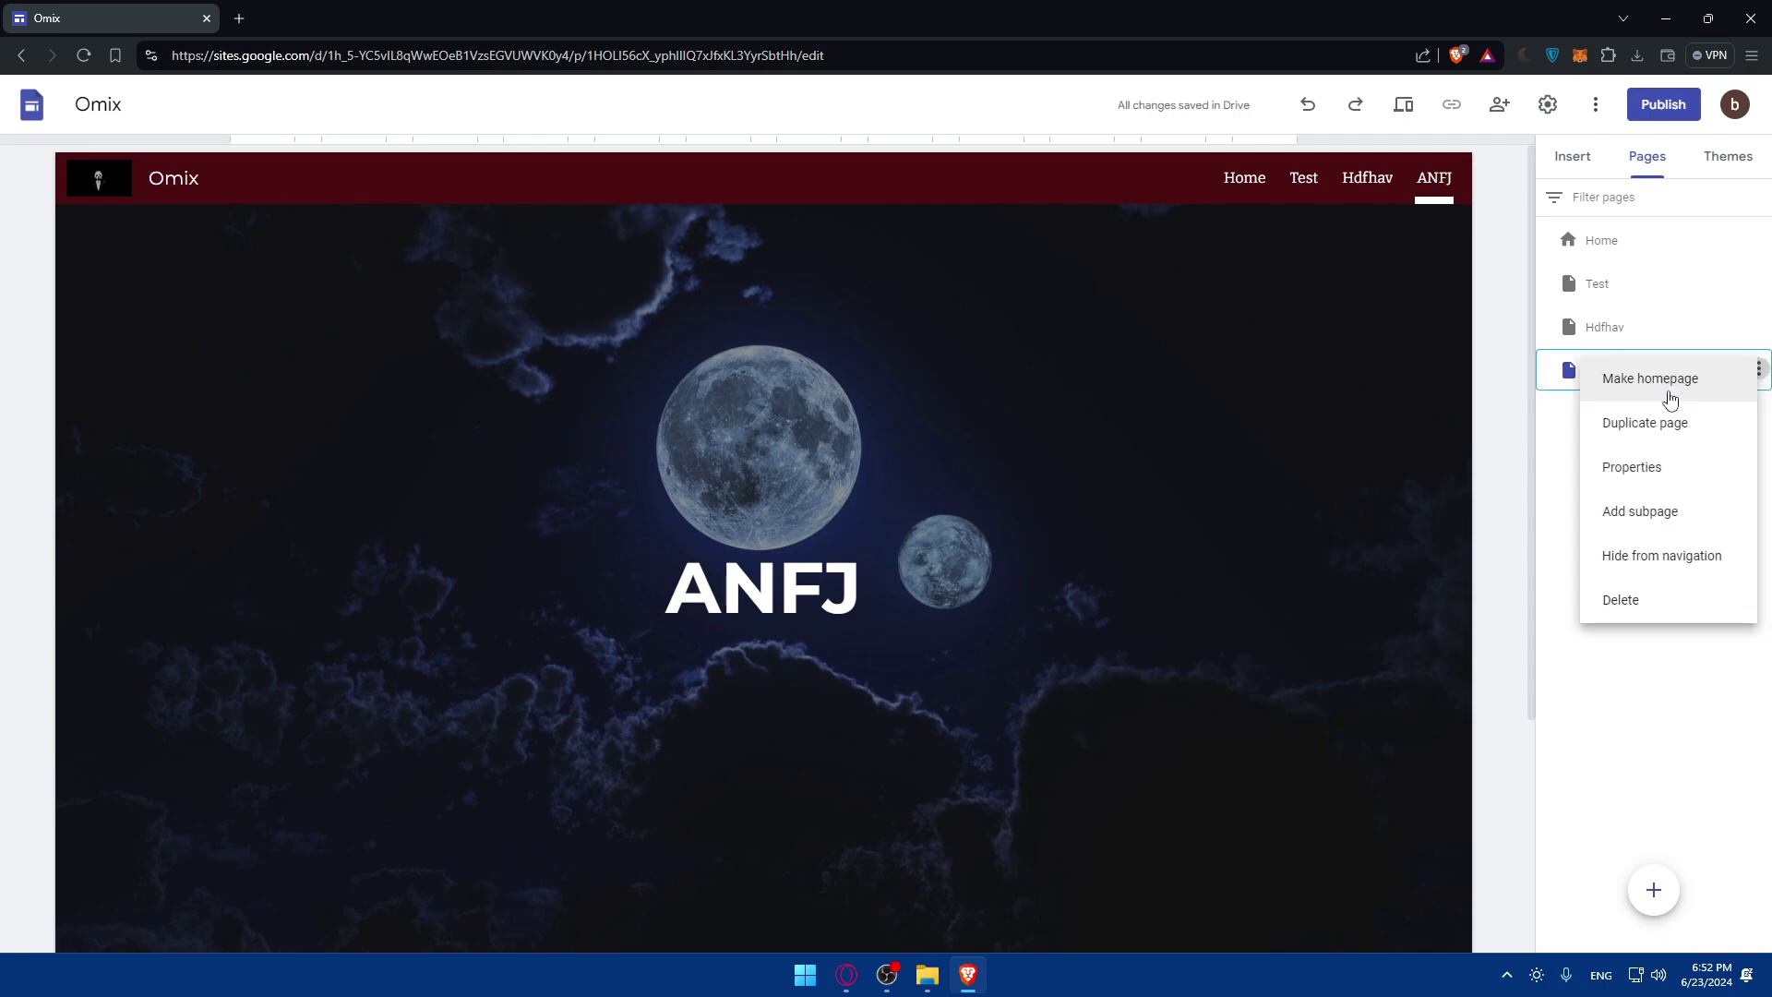
{"action": "left_click", "coordinate": [1661, 468]}
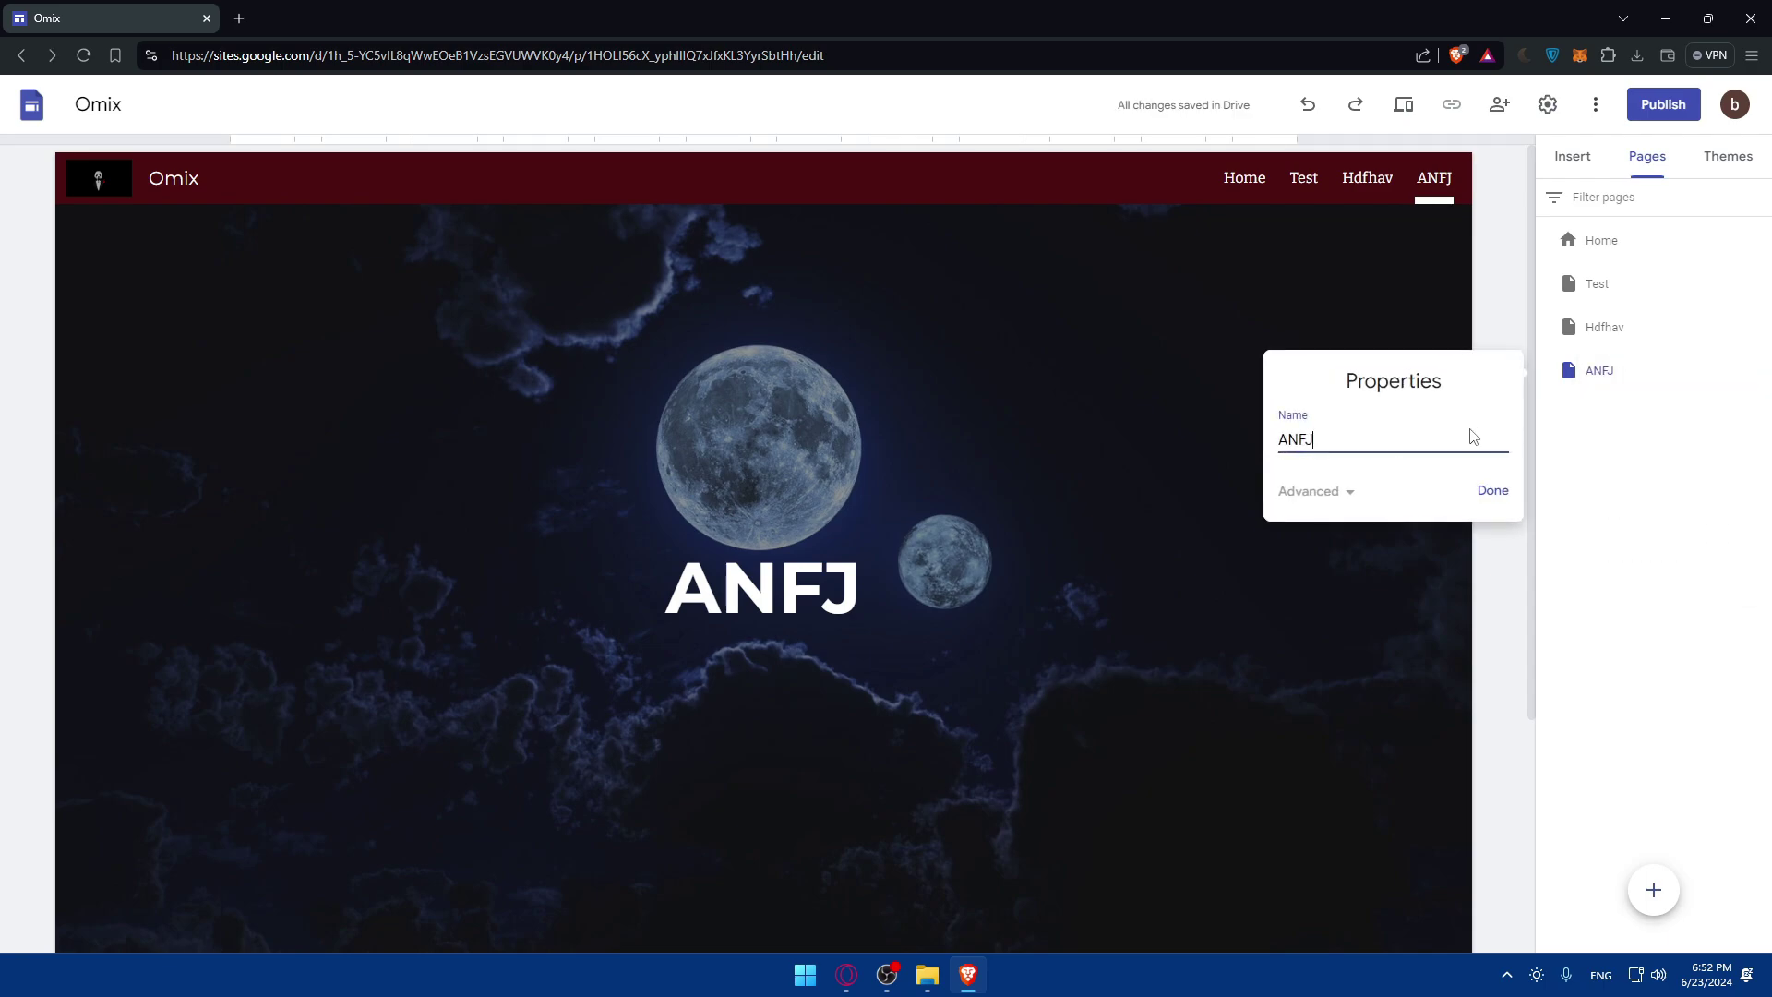
{"action": "left_click", "coordinate": [1495, 497]}
{"action": "left_click", "coordinate": [1758, 369]}
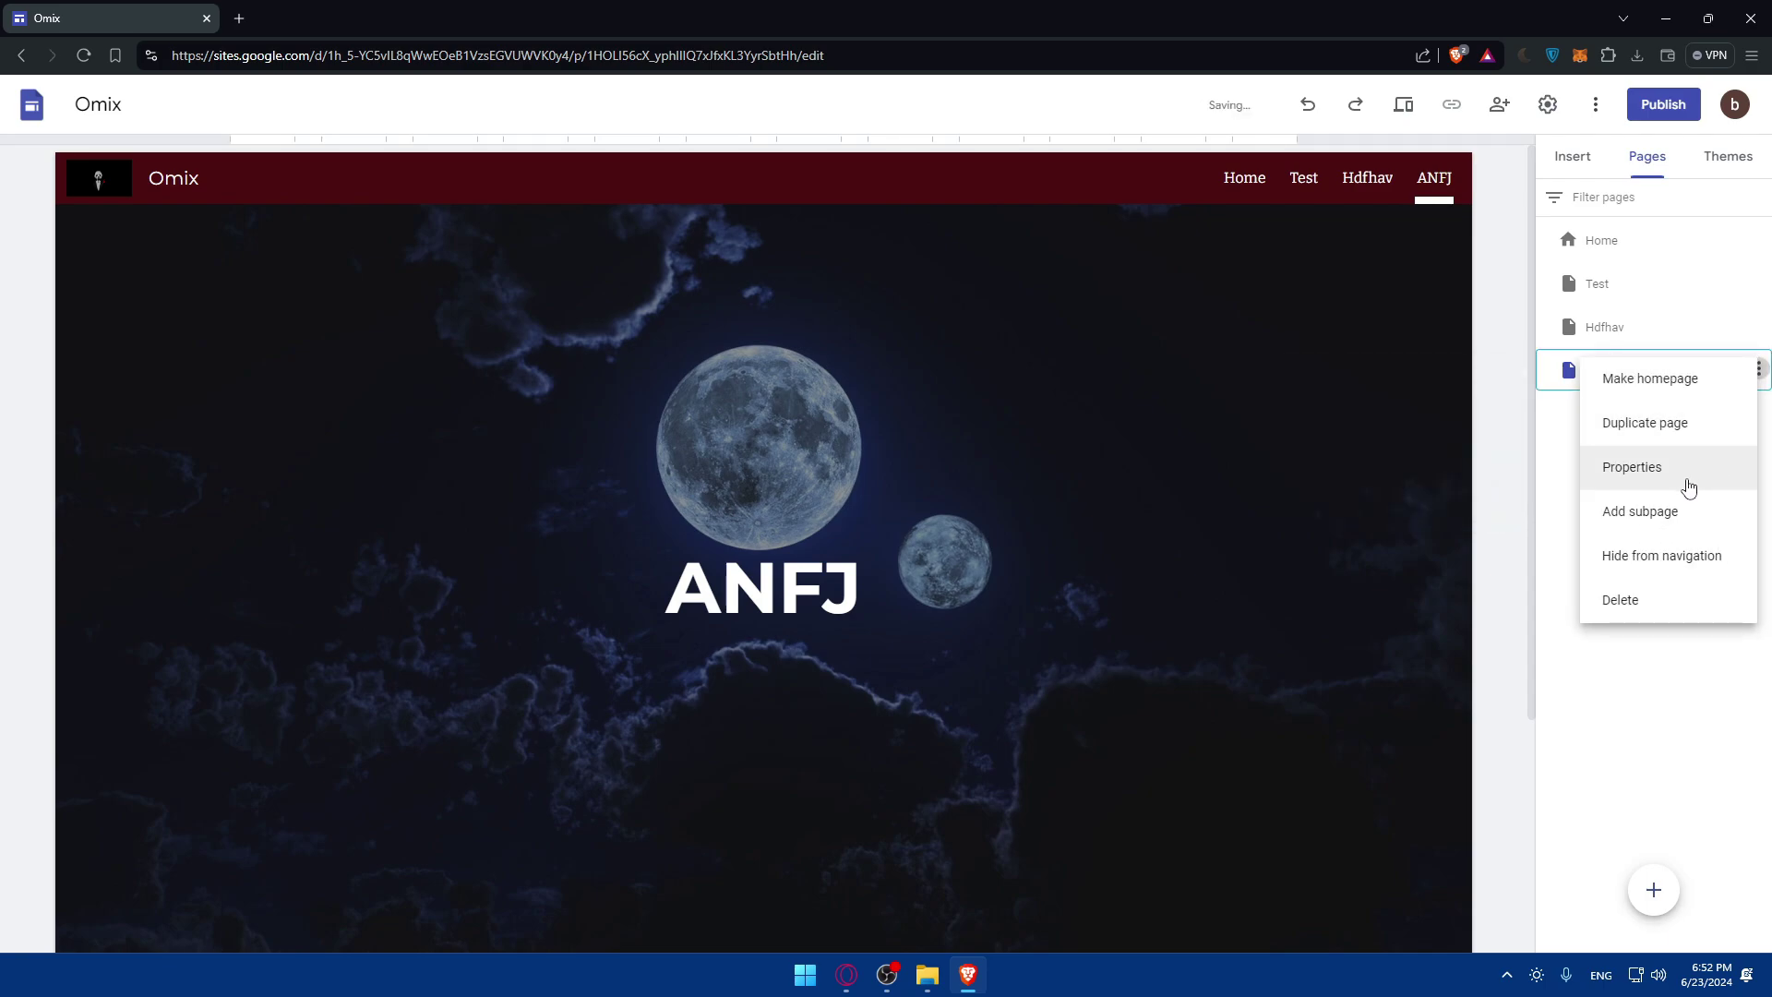
{"action": "left_click", "coordinate": [1678, 533]}
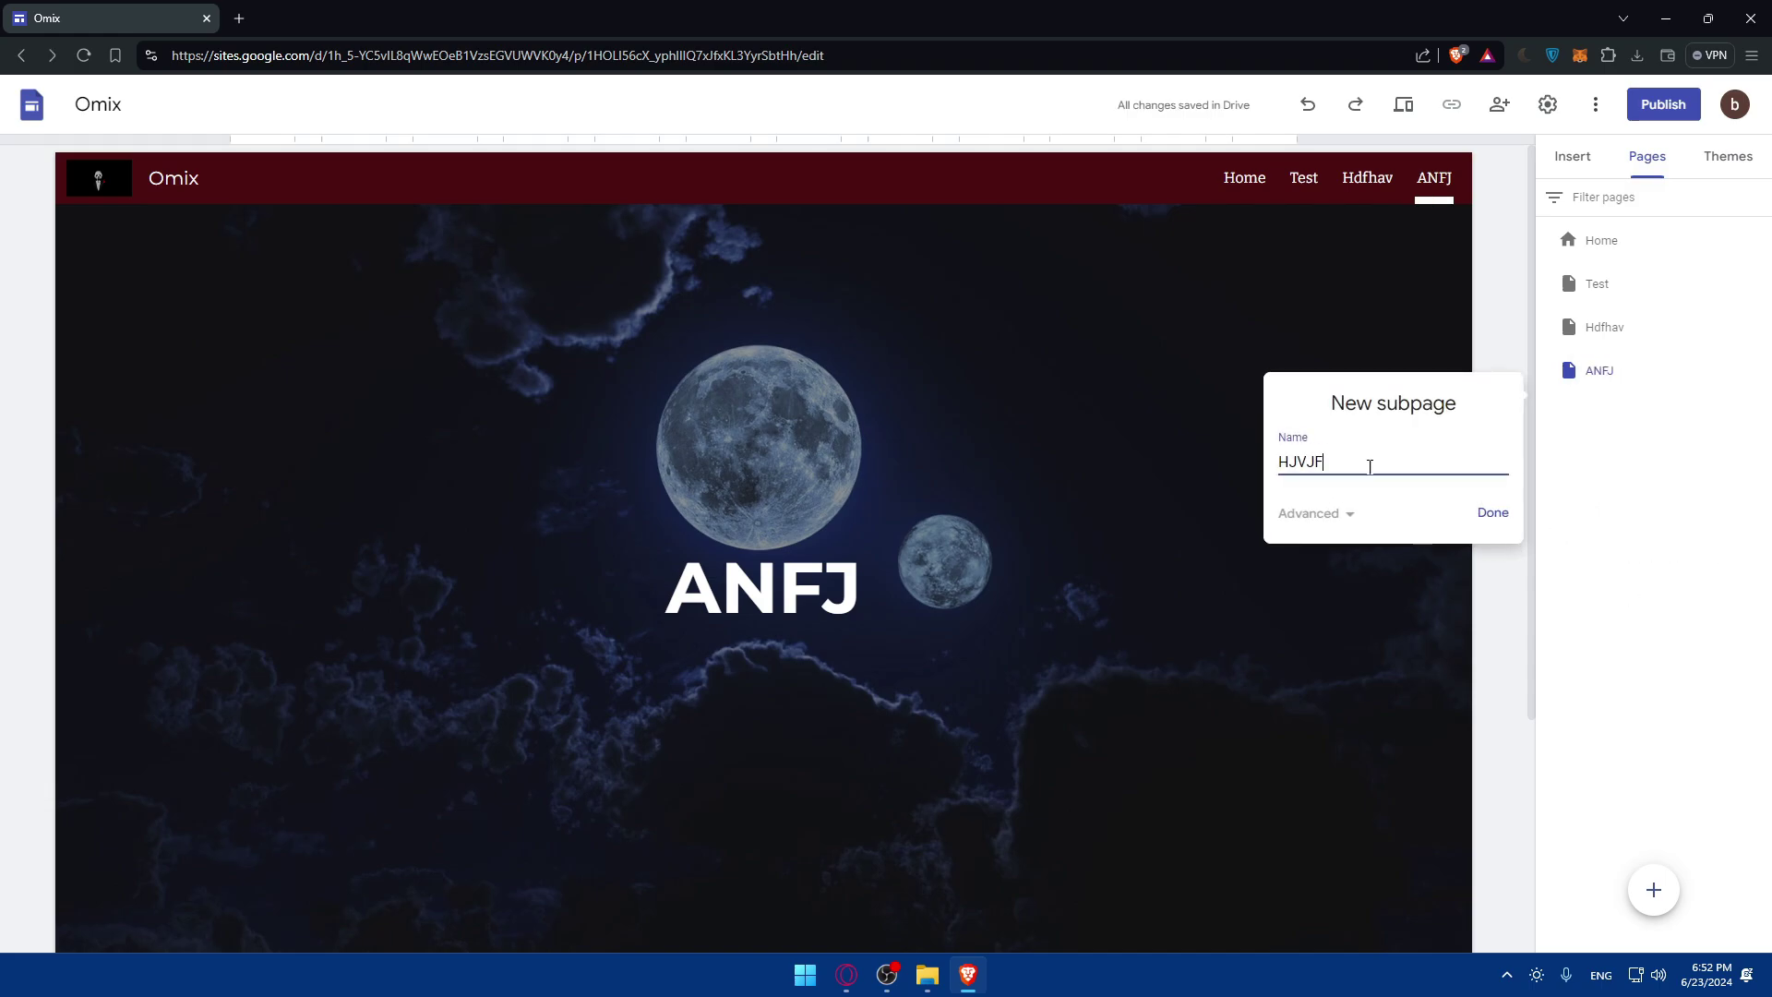
{"action": "type", "text": "HJVJF"}
{"action": "left_click", "coordinate": [1491, 513]}
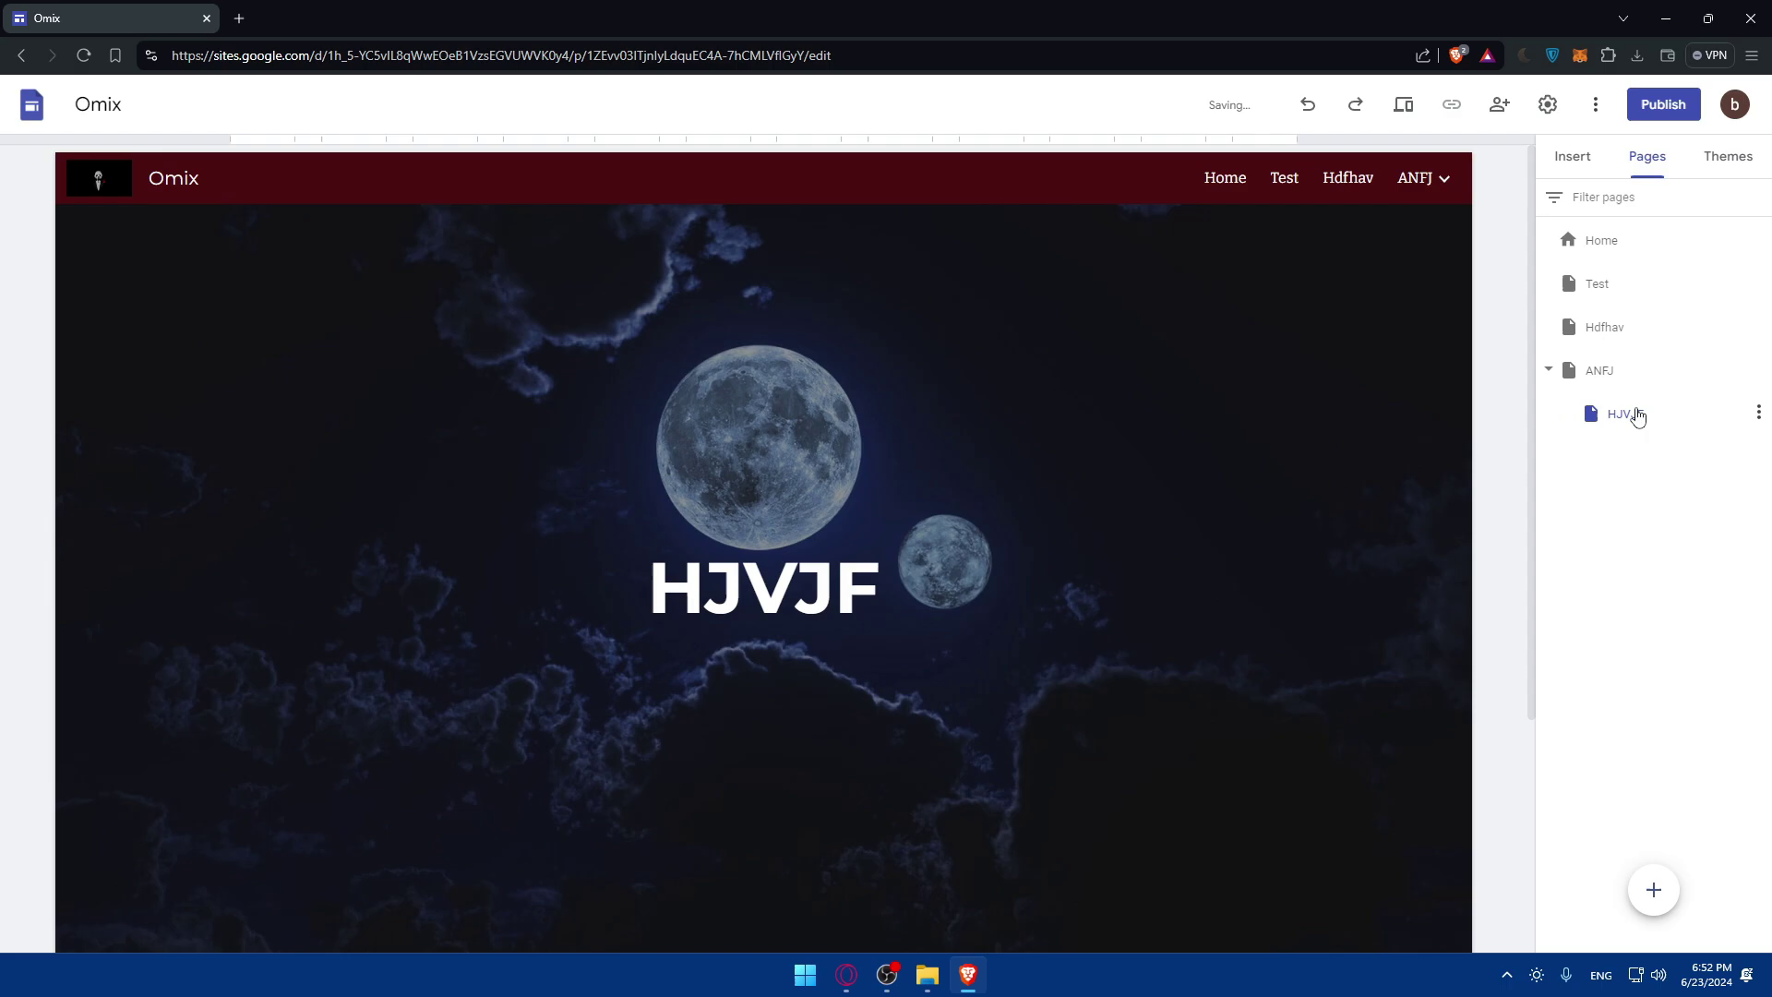
Nest ANFJ under Hdfhav, and Hdfhav under Test.
{"action": "left_click", "coordinate": [1569, 369]}
{"action": "left_click_drag", "start_coordinate": [1569, 370], "coordinate": [1637, 340]}
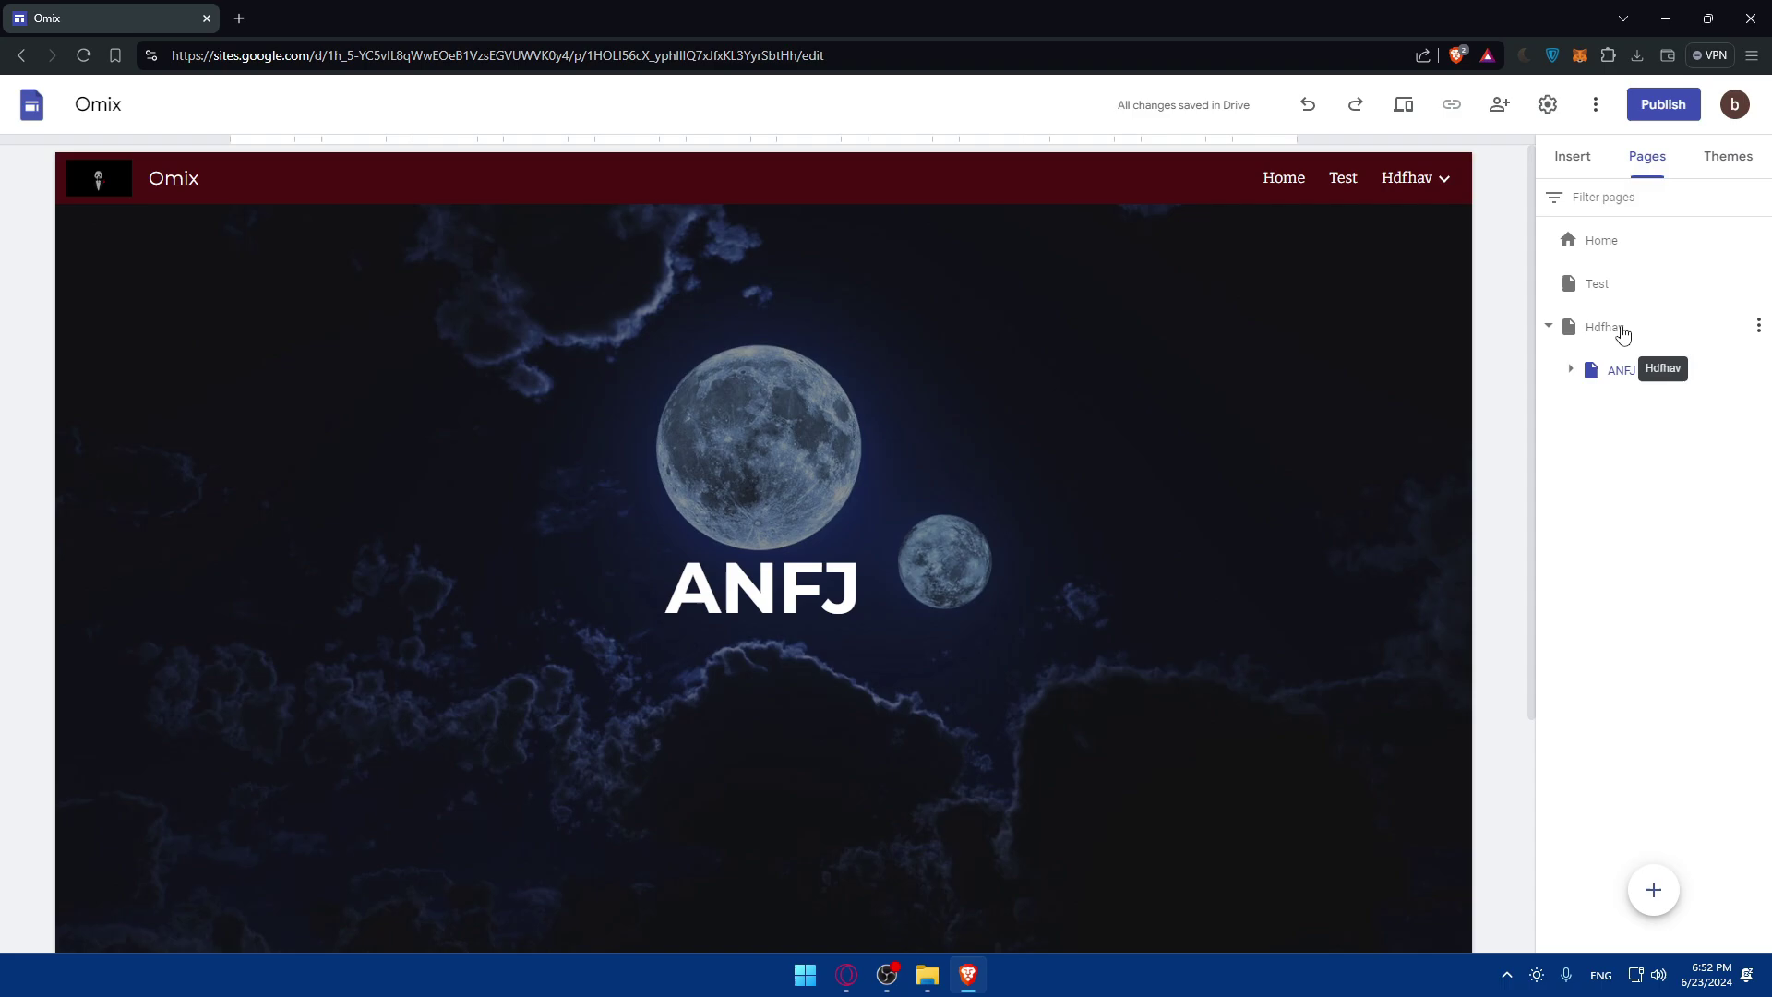
{"action": "left_click", "coordinate": [1575, 330]}
{"action": "left_click_drag", "start_coordinate": [1631, 339], "coordinate": [1560, 390]}
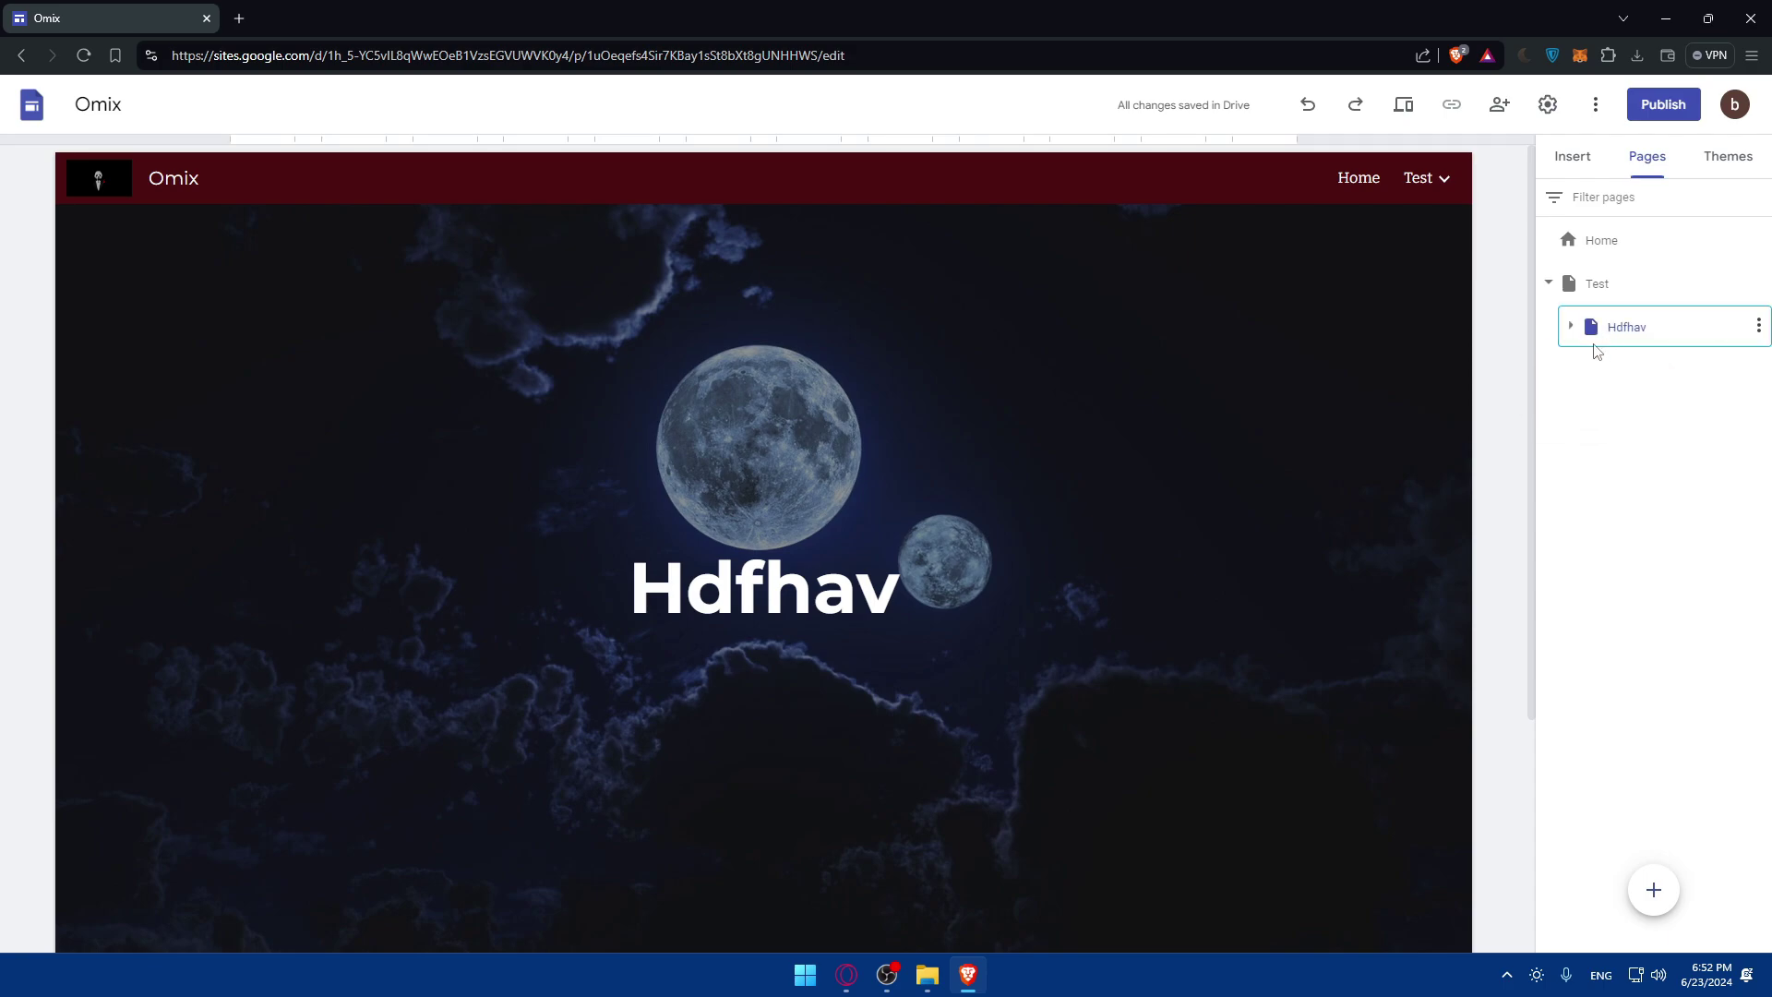
Expand and collapse the Test, Hdfhav and ANFJ branches to check the nesting, leaving them collapsed.
{"action": "left_click", "coordinate": [1758, 326]}
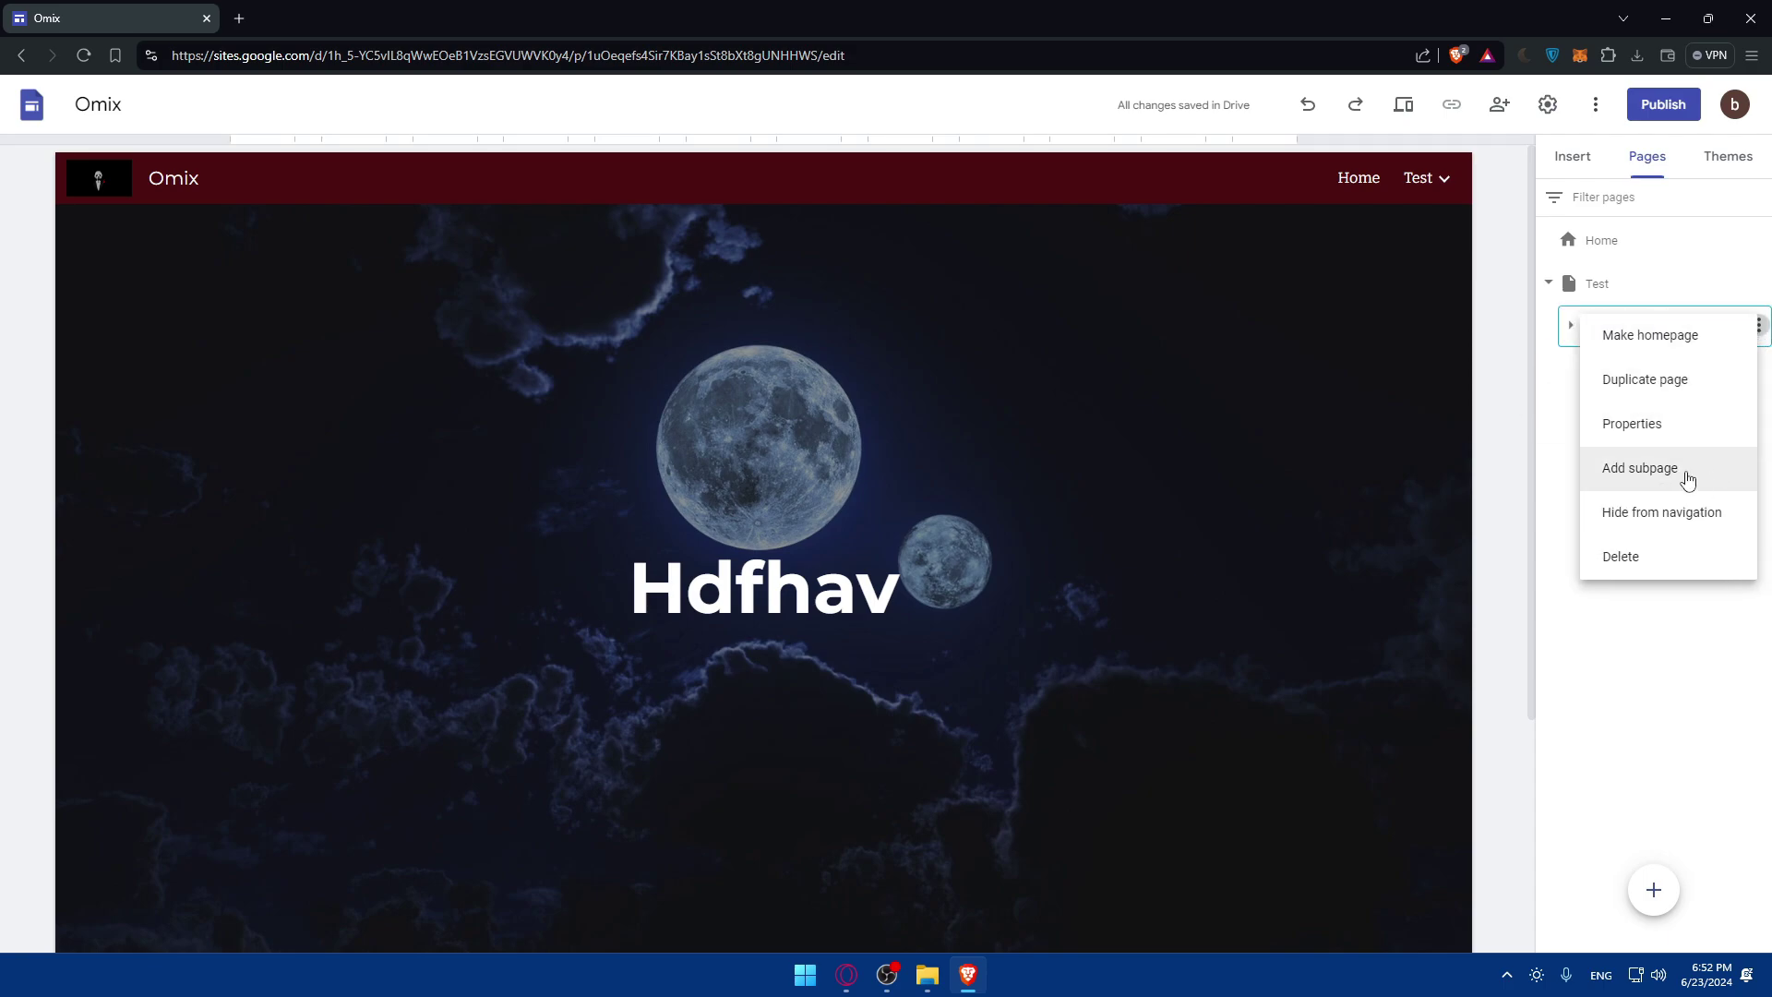
{"action": "key", "text": "Escape"}
{"action": "left_click", "coordinate": [1571, 328]}
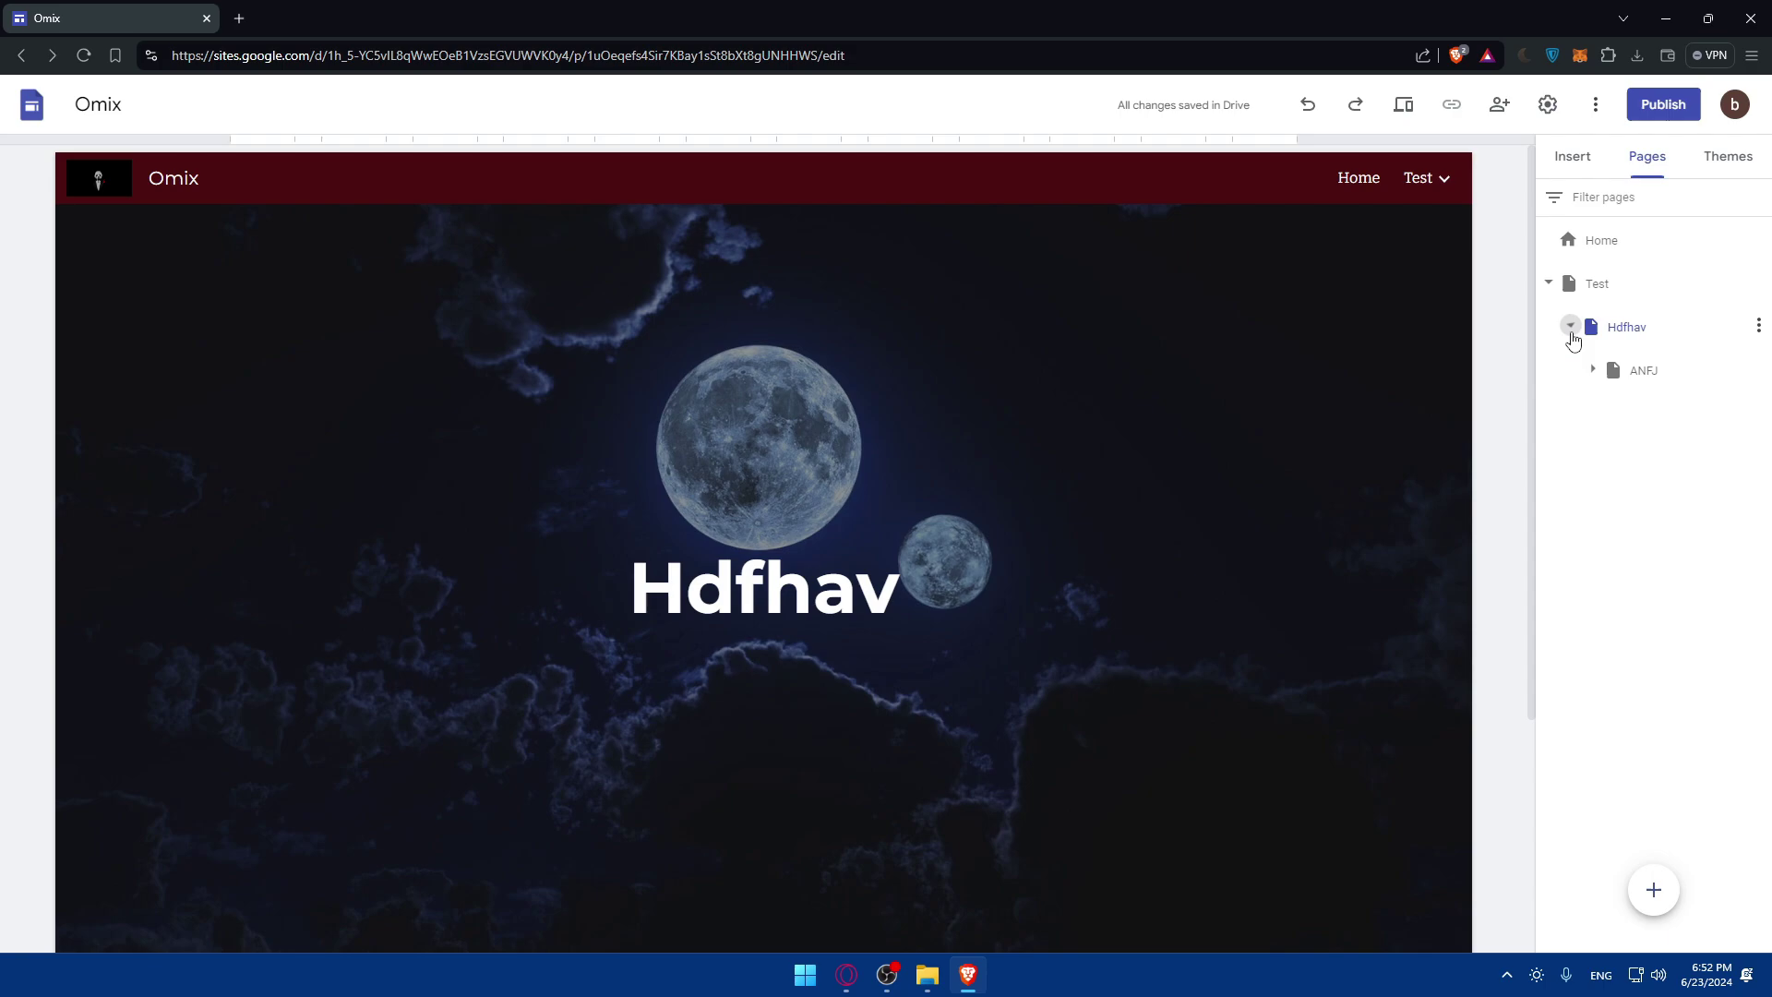
{"action": "left_click", "coordinate": [1571, 329]}
{"action": "left_click", "coordinate": [1550, 283]}
{"action": "left_click", "coordinate": [1550, 283]}
{"action": "left_click", "coordinate": [1570, 327]}
{"action": "left_click", "coordinate": [1592, 370]}
{"action": "left_click", "coordinate": [1592, 370]}
{"action": "left_click", "coordinate": [1571, 326]}
{"action": "left_click", "coordinate": [1550, 283]}
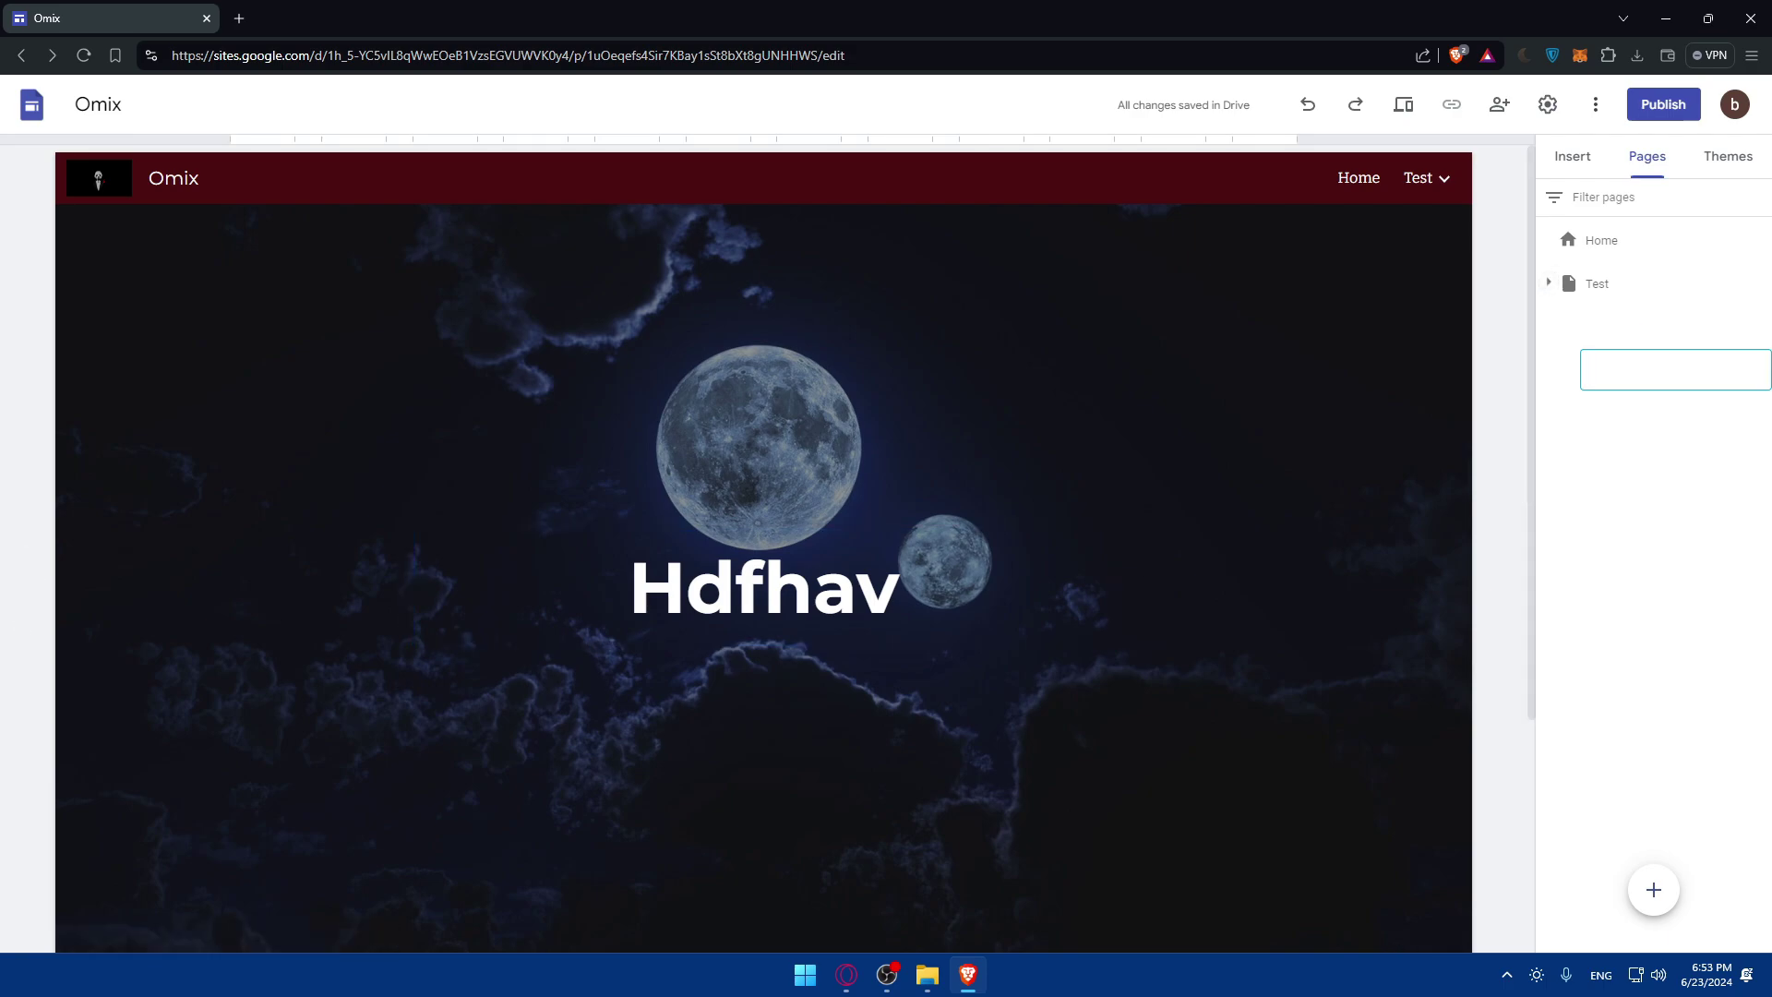
{"action": "mouse_move", "coordinate": [1426, 180]}
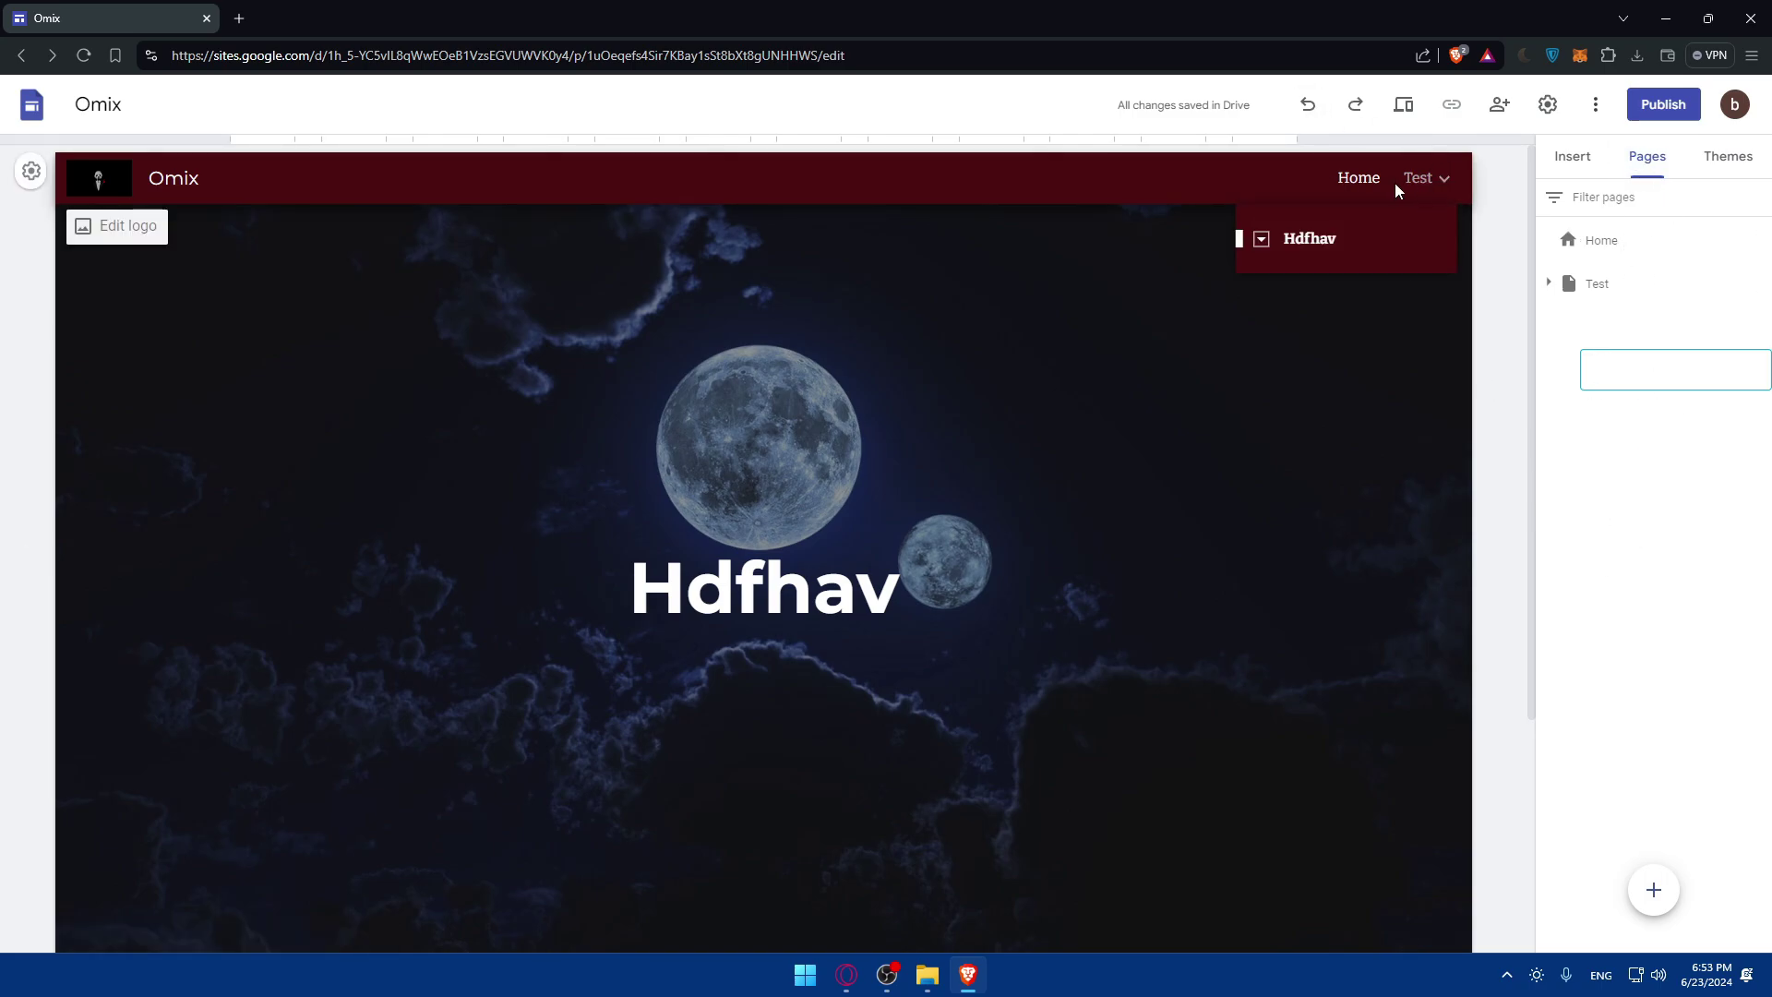
Add a throwaway subpage 'asf;ouhasd;fk' under Hdfhav, then delete it.
{"action": "mouse_move", "coordinate": [1679, 872]}
{"action": "left_click", "coordinate": [1622, 798]}
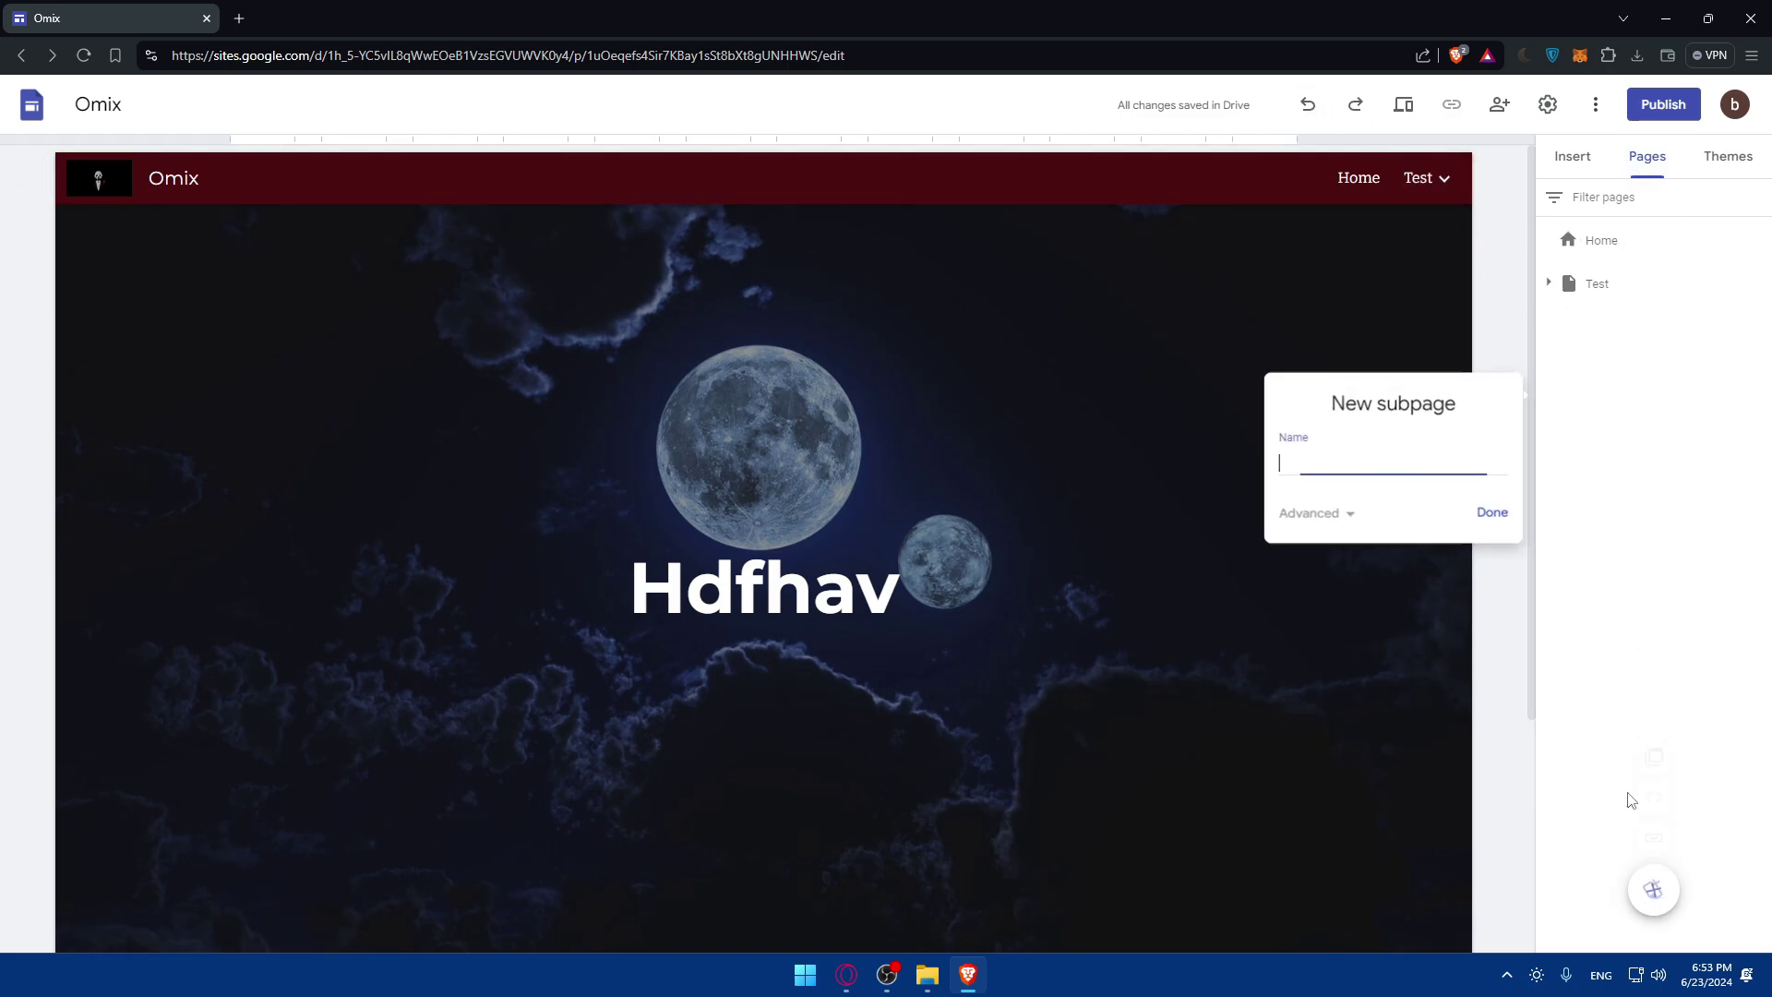
{"action": "type", "text": "asf;ouhasd;fk"}
{"action": "key", "text": "Return"}
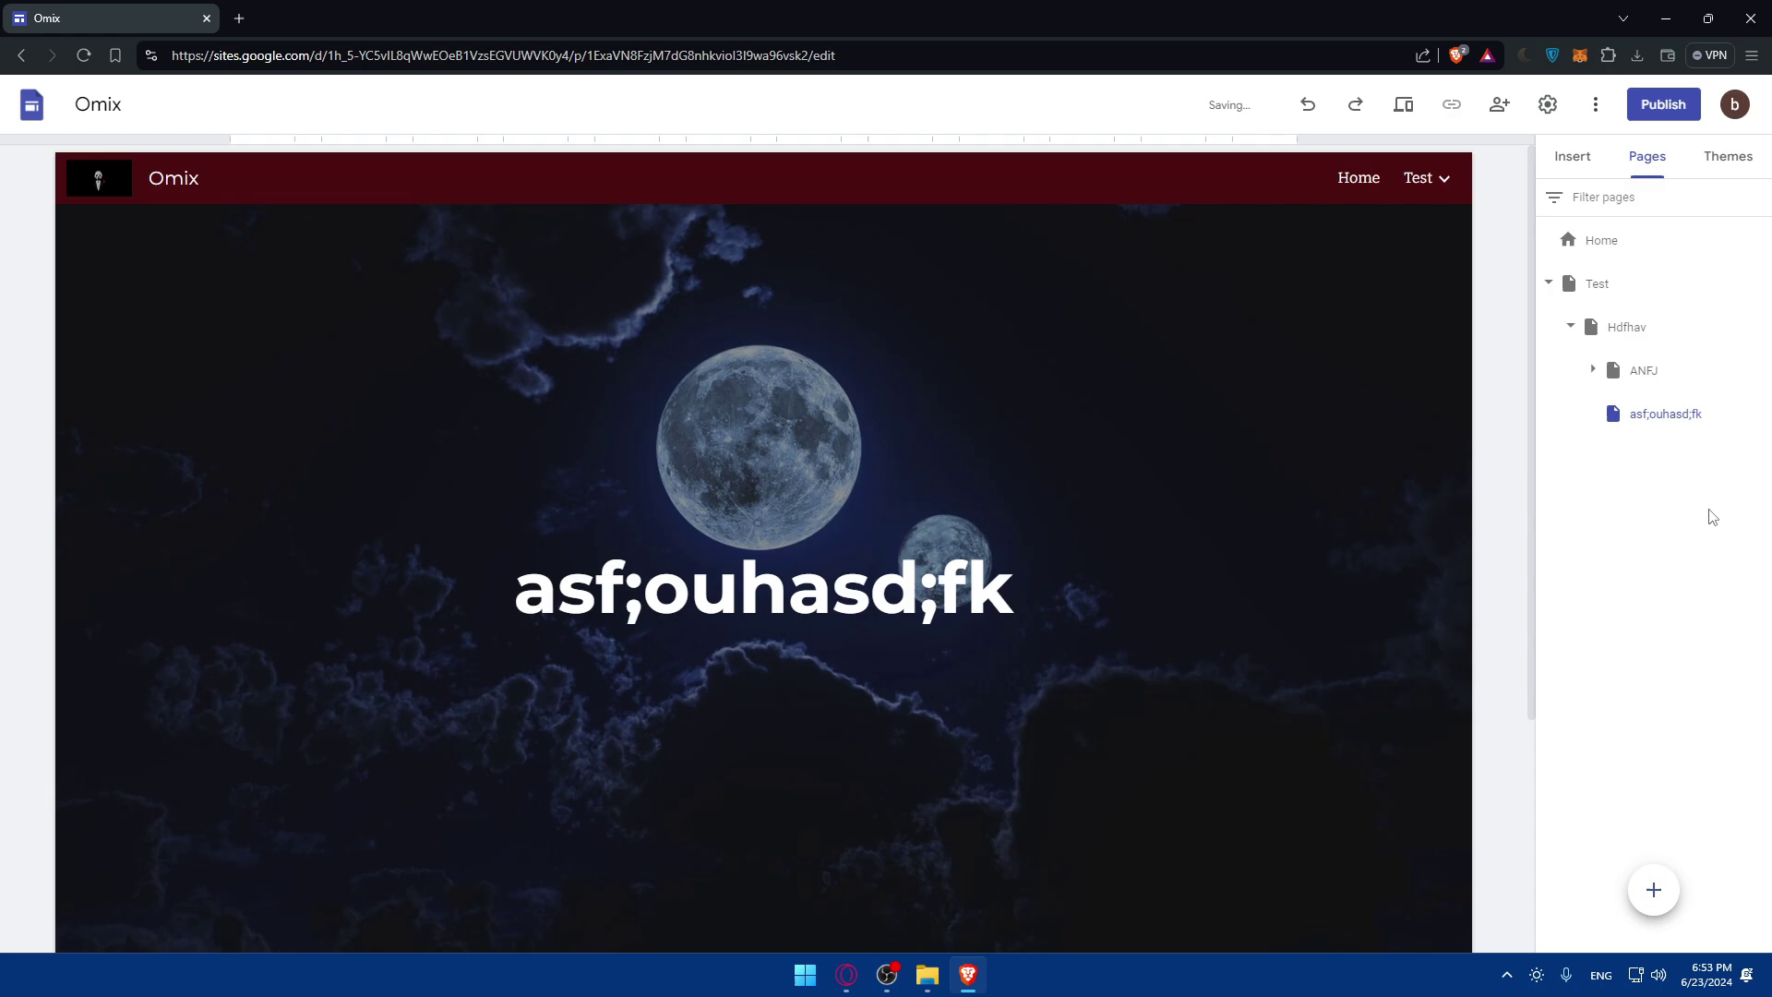
{"action": "left_click", "coordinate": [1759, 415]}
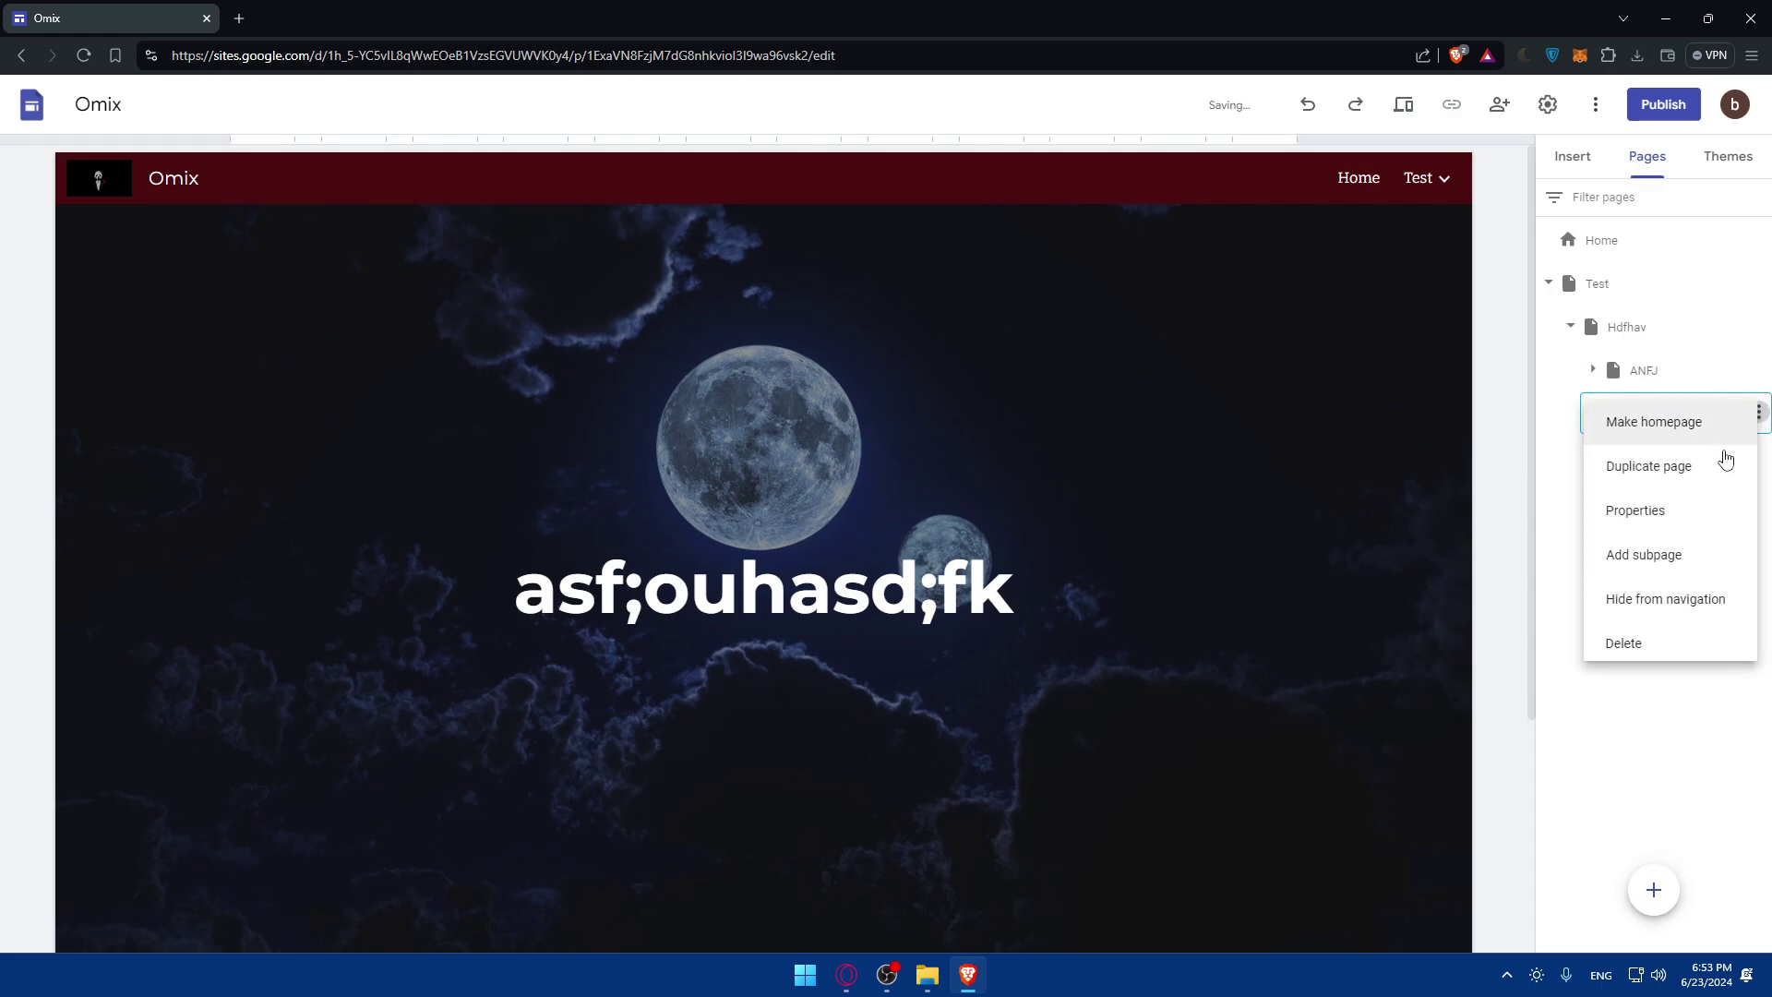
{"action": "left_click", "coordinate": [1646, 643]}
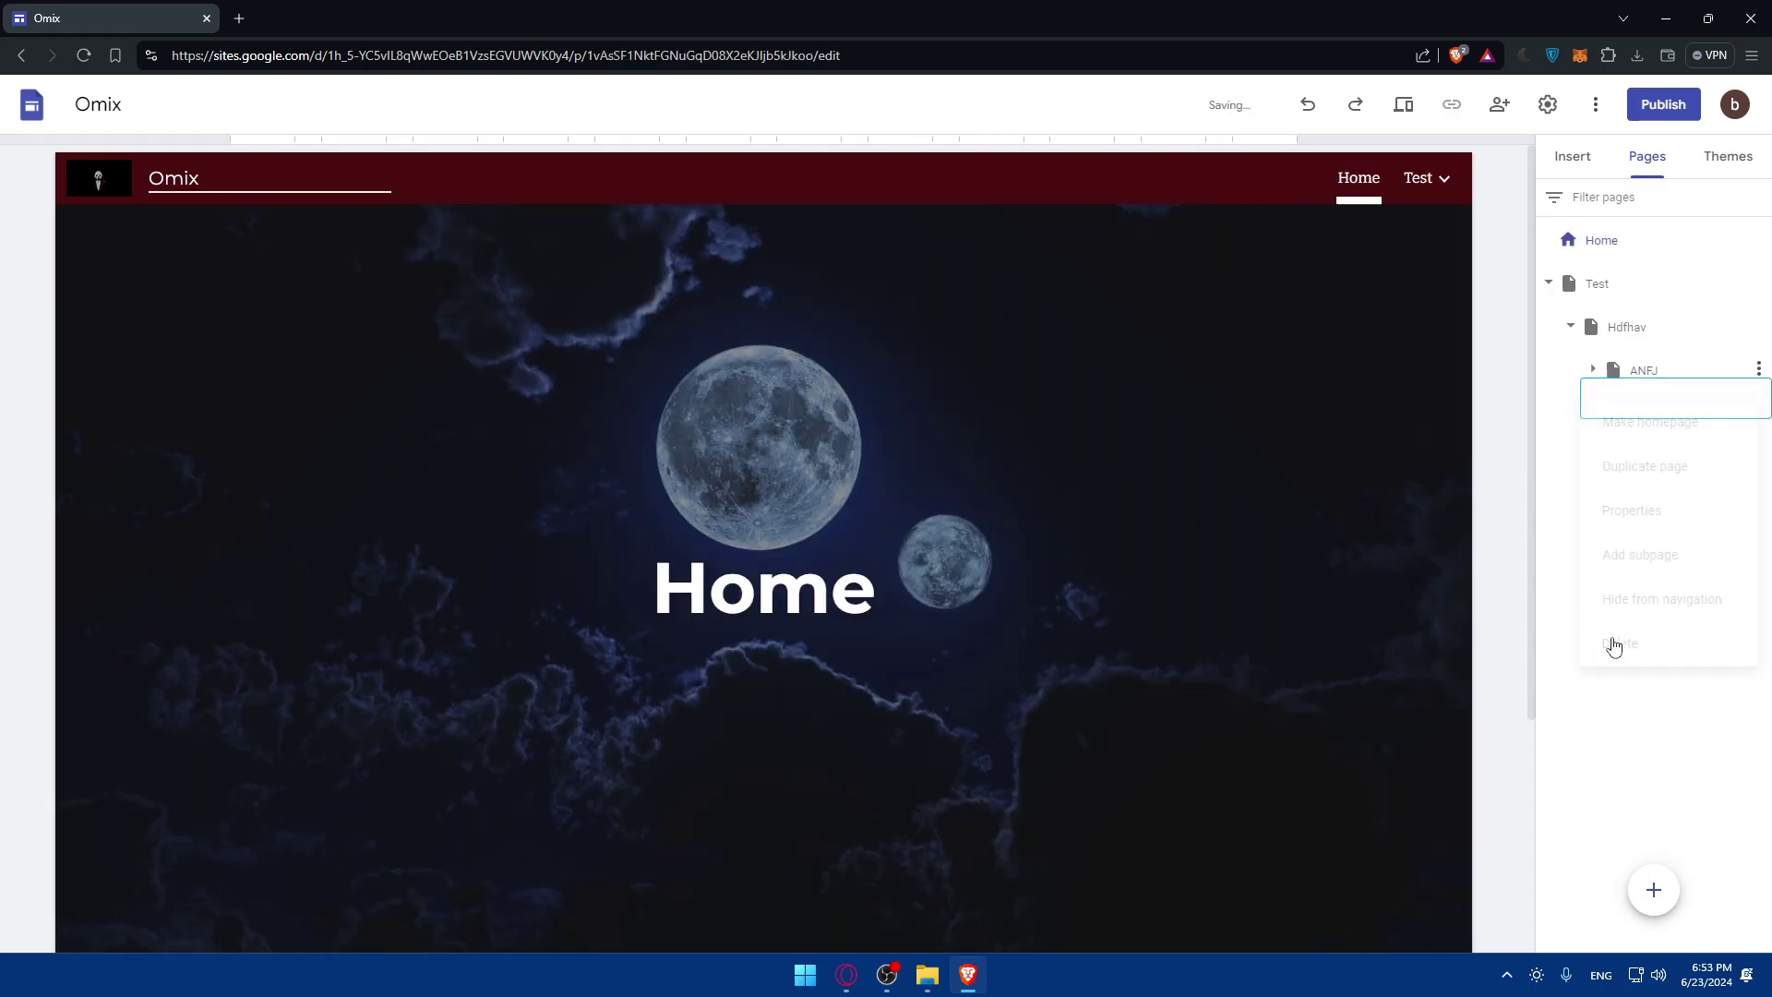
Create an untitled subpage under Hdfhav and delete it again.
{"action": "left_click", "coordinate": [1645, 876]}
{"action": "left_click", "coordinate": [1493, 515]}
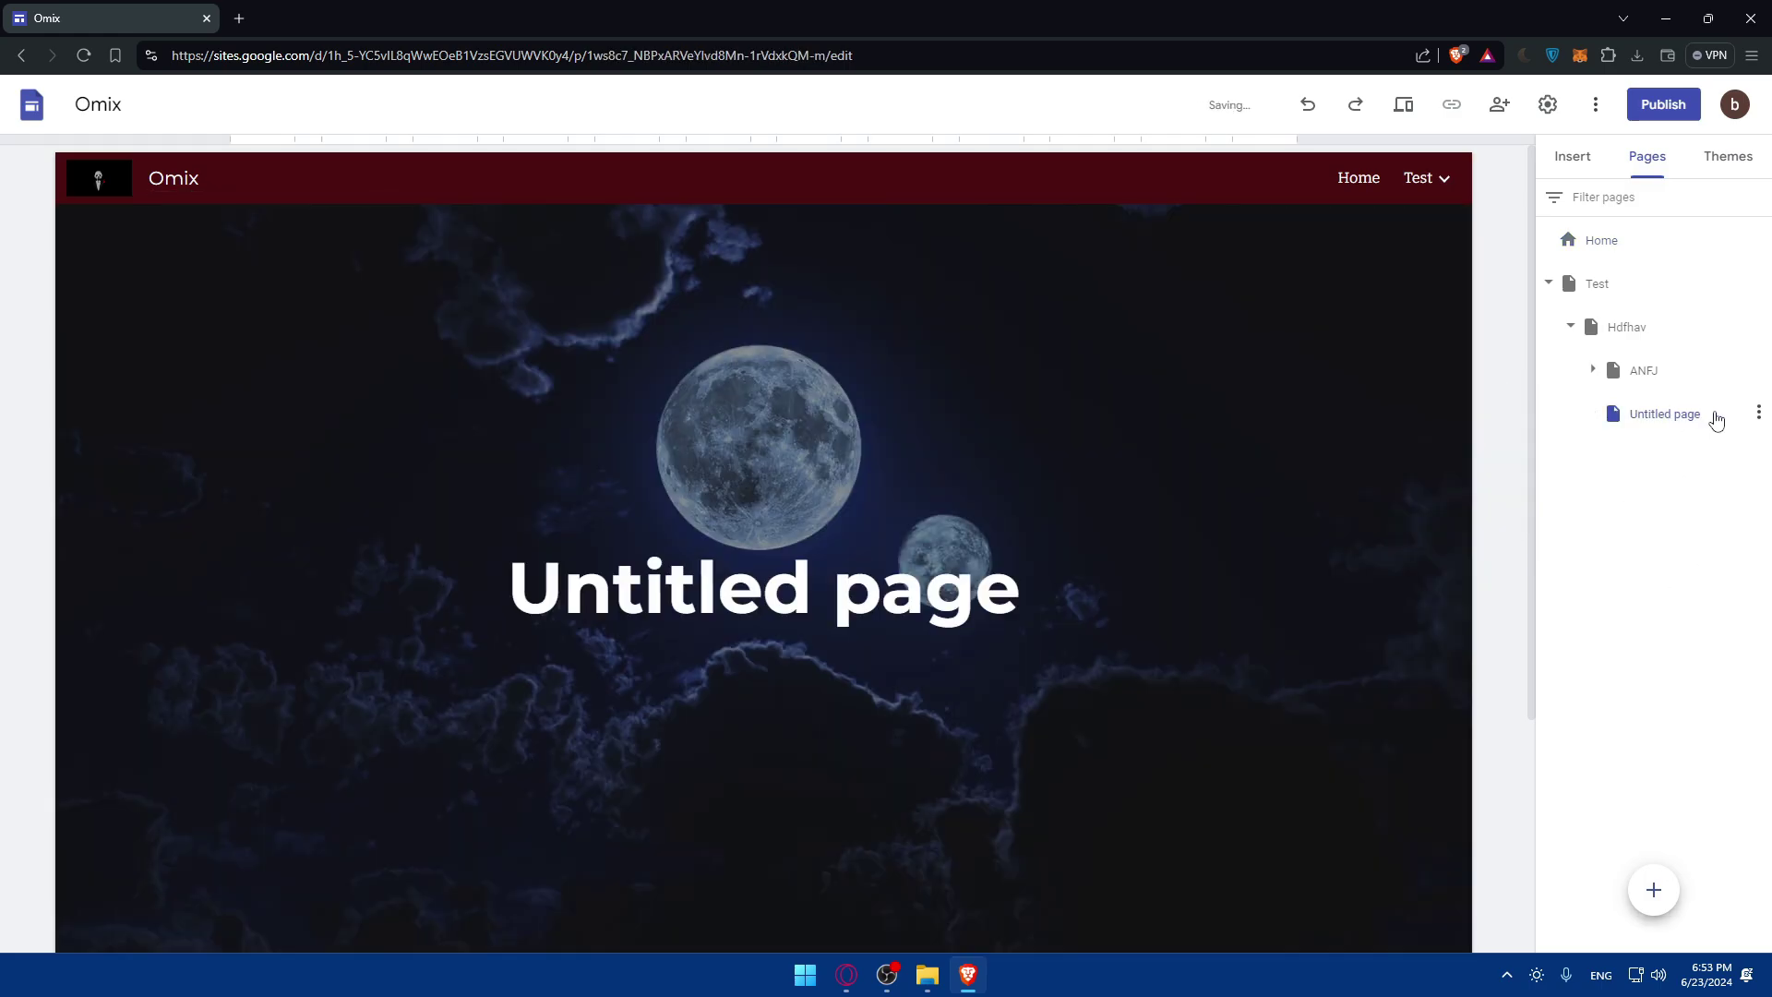
{"action": "left_click", "coordinate": [1758, 415]}
{"action": "left_click", "coordinate": [1624, 639]}
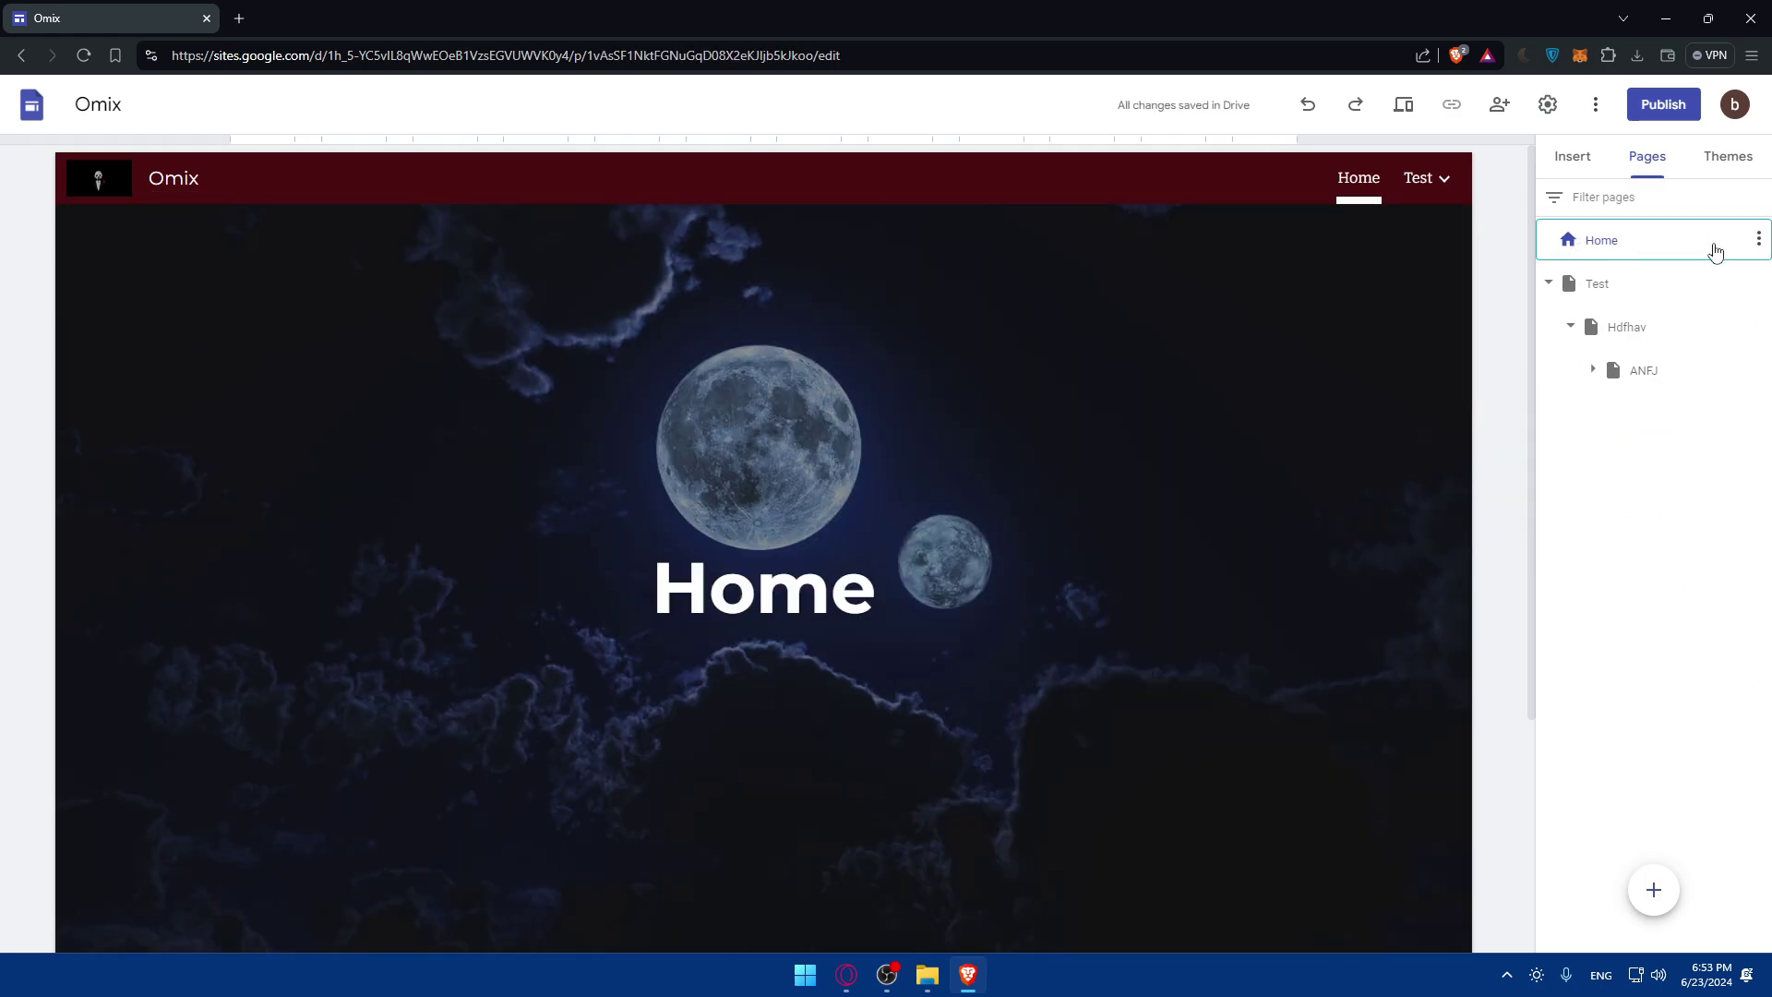
Create a new top-level page named HBJH.
{"action": "left_click", "coordinate": [1551, 284]}
{"action": "mouse_move", "coordinate": [1654, 888]}
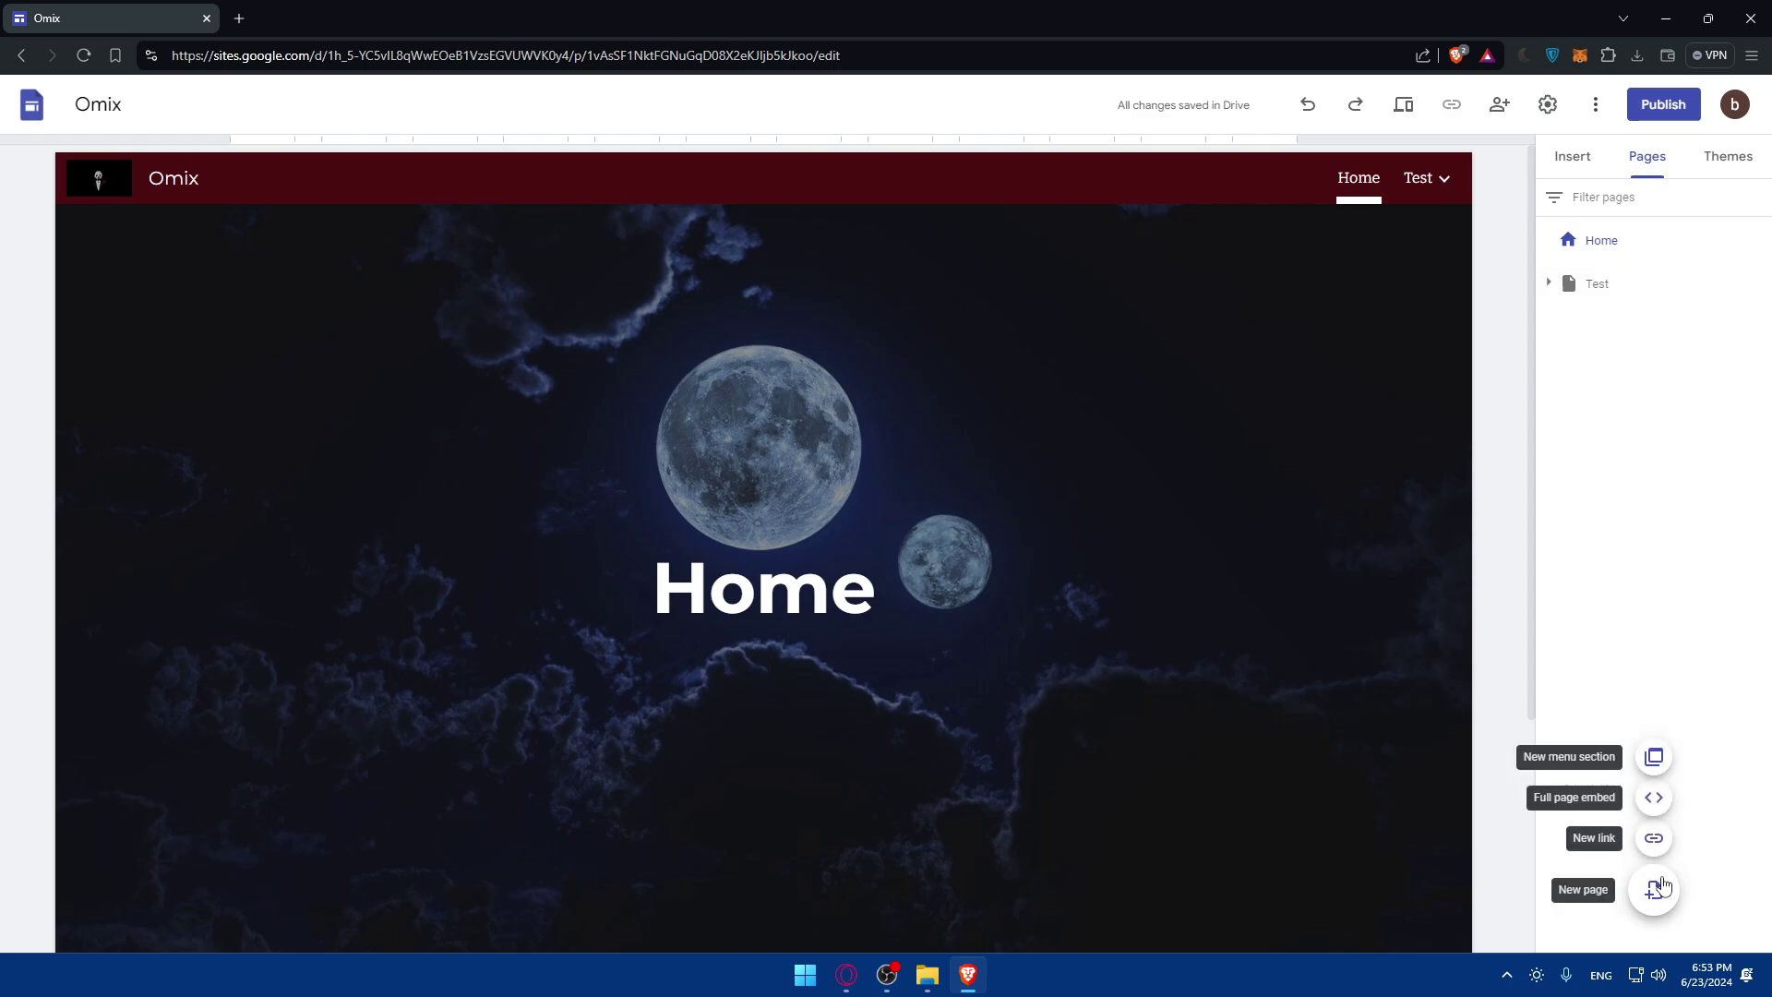
{"action": "left_click", "coordinate": [1654, 890]}
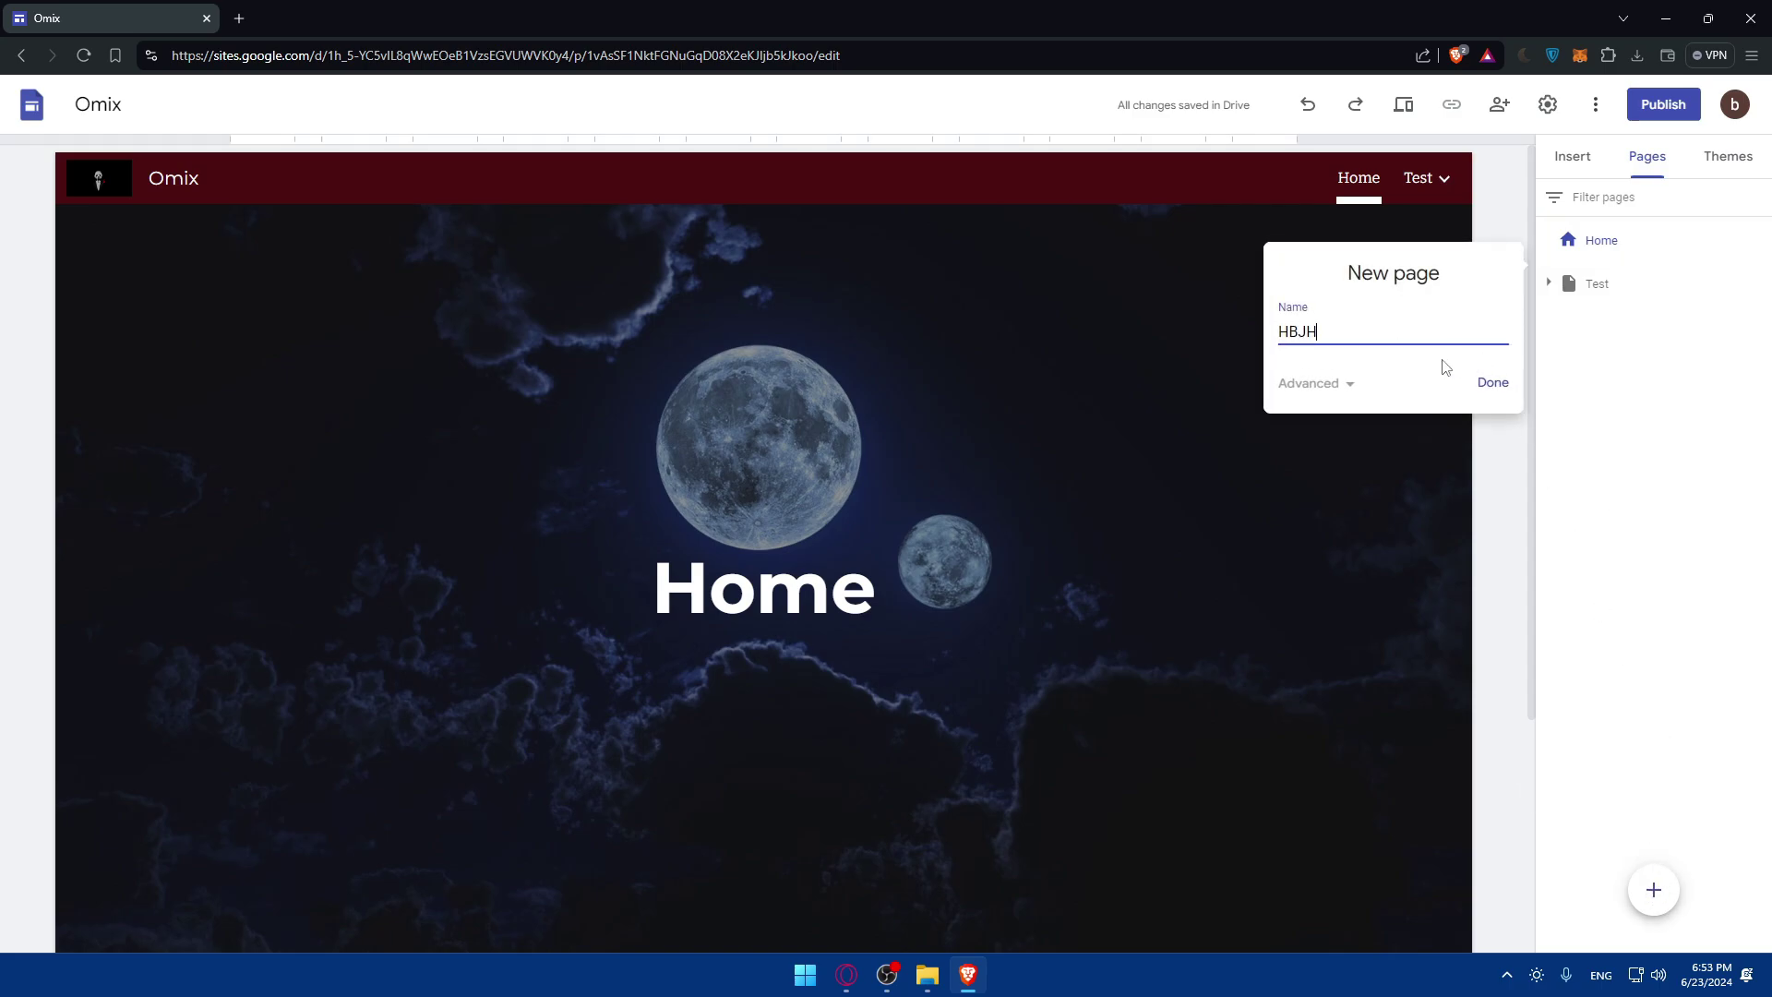
{"action": "key", "text": "Return"}
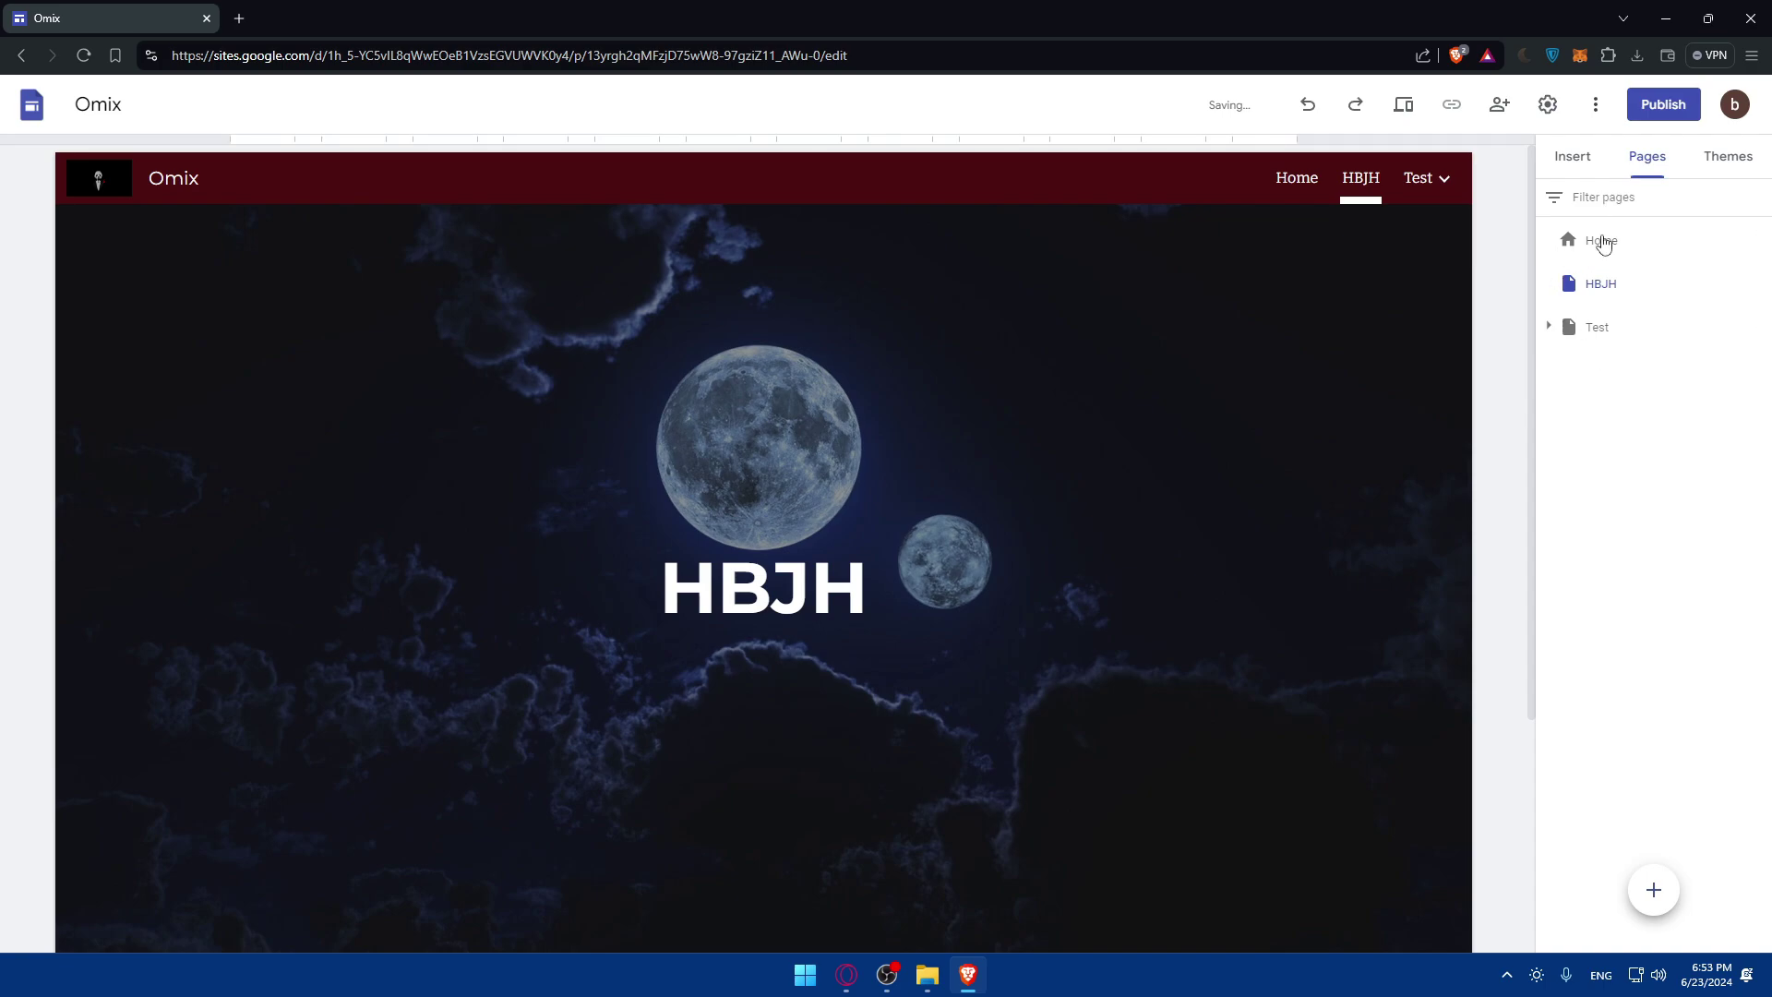
Expand Test > Hdfhav > ANFJ and delete the HJVJF subpage beneath ANFJ.
{"action": "mouse_move", "coordinate": [1448, 191]}
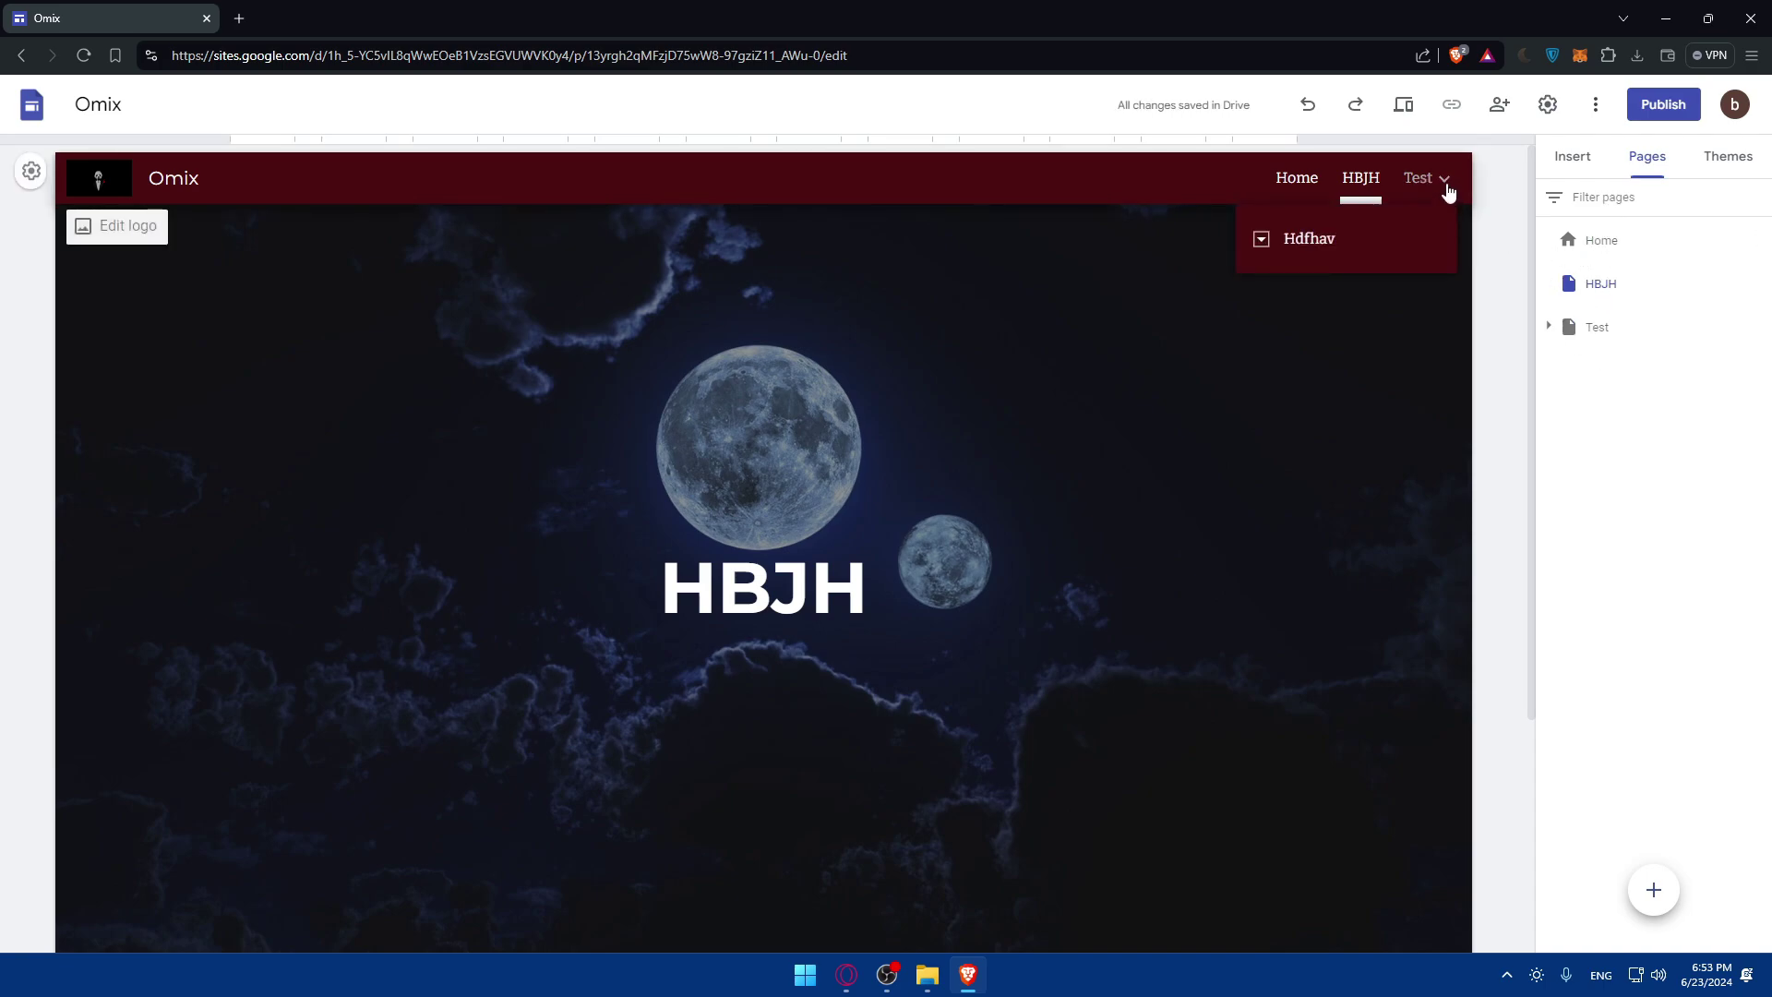
{"action": "left_click", "coordinate": [1260, 238]}
{"action": "left_click", "coordinate": [1272, 279]}
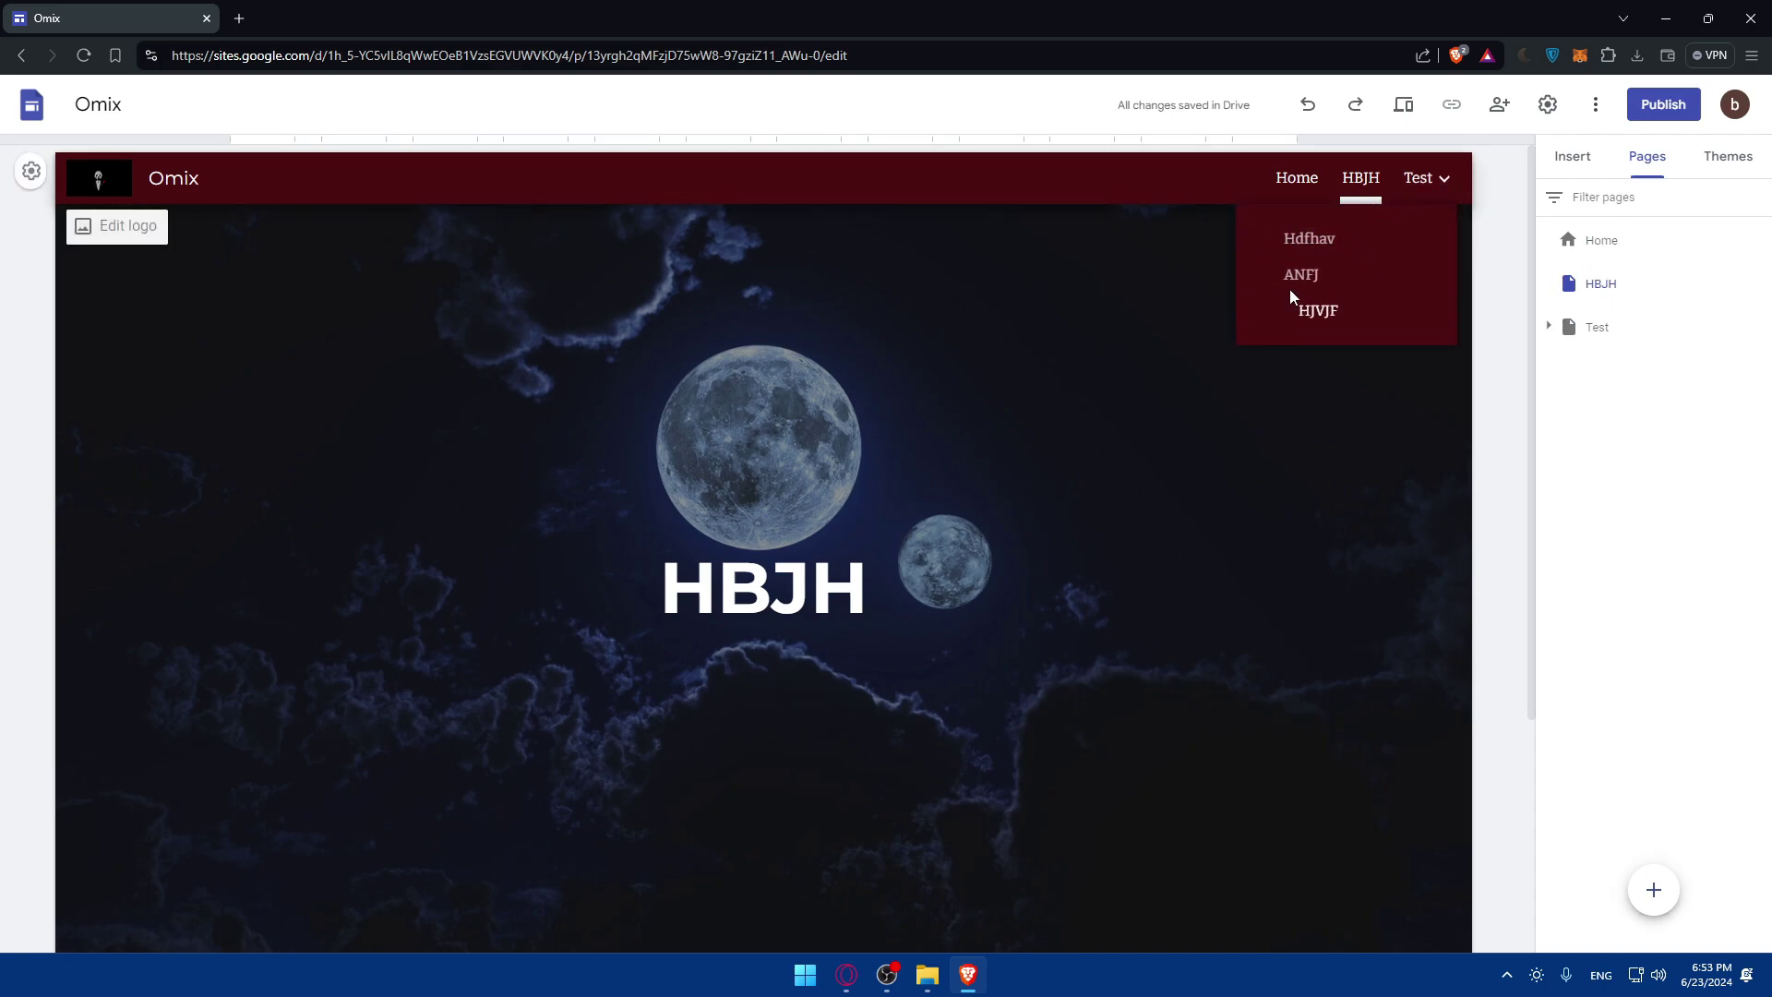
{"action": "left_click", "coordinate": [1551, 328]}
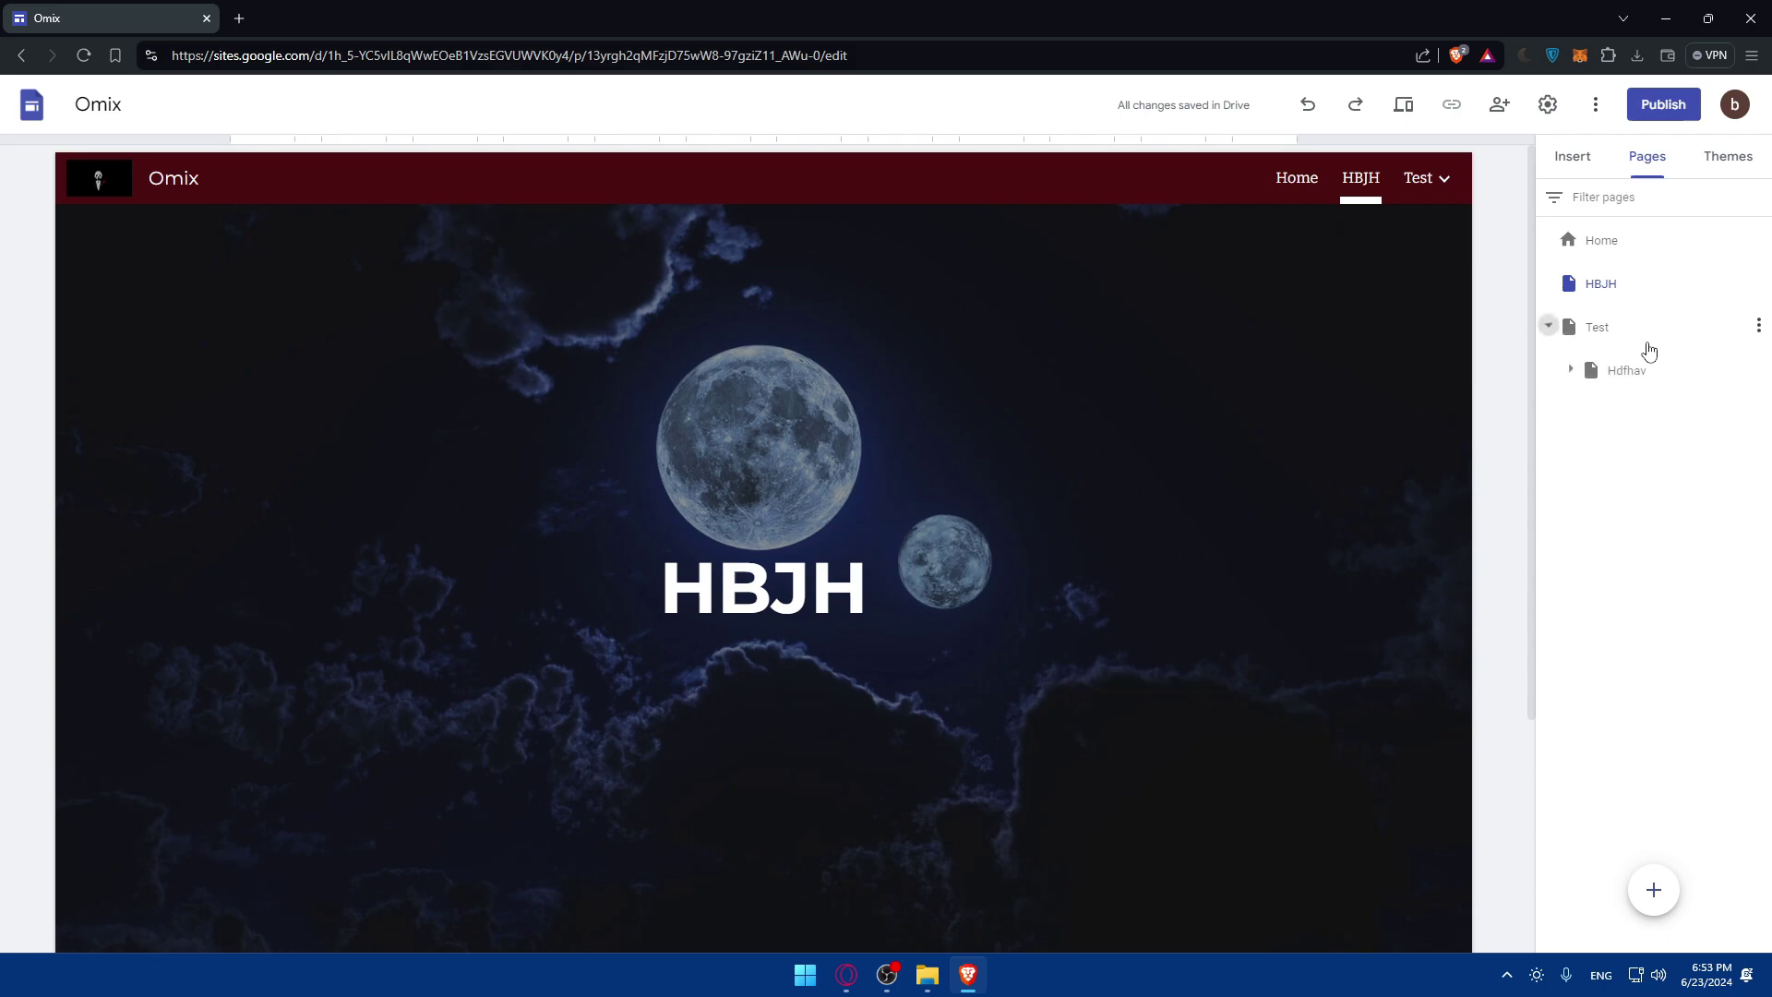
{"action": "left_click", "coordinate": [1570, 370]}
{"action": "left_click", "coordinate": [1596, 413]}
{"action": "left_click", "coordinate": [1759, 457]}
{"action": "left_click", "coordinate": [1620, 686]}
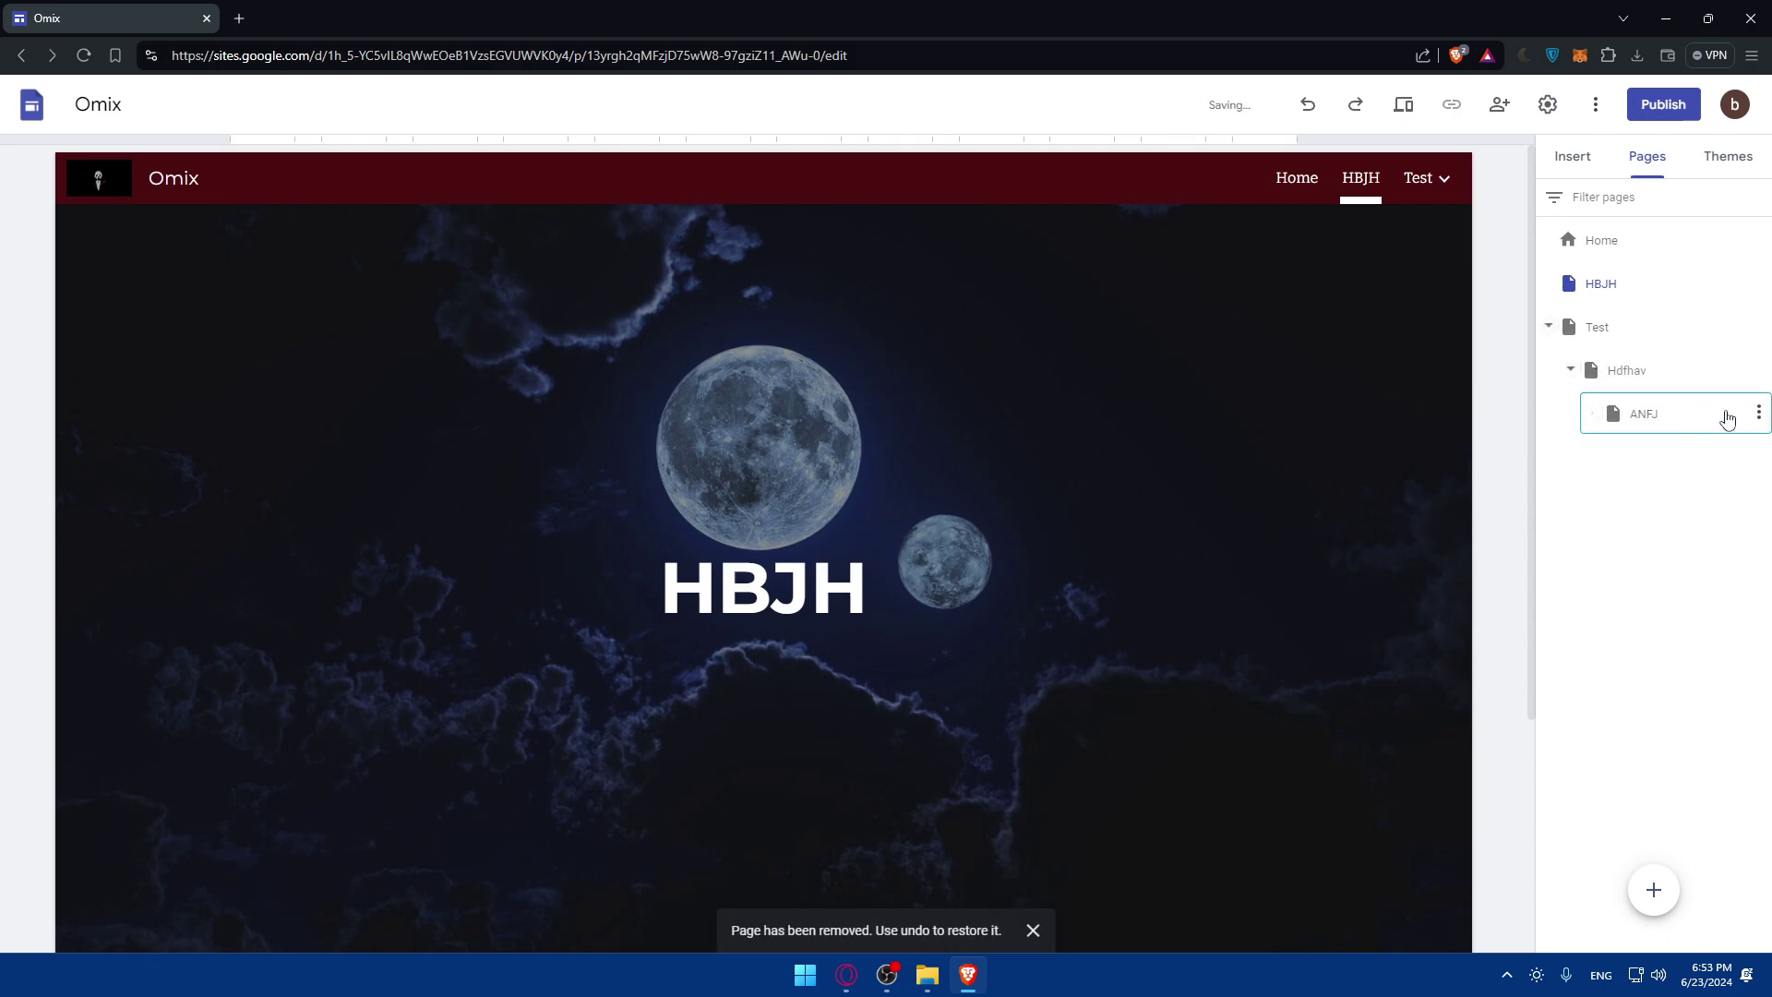
{"action": "left_click", "coordinate": [1548, 327]}
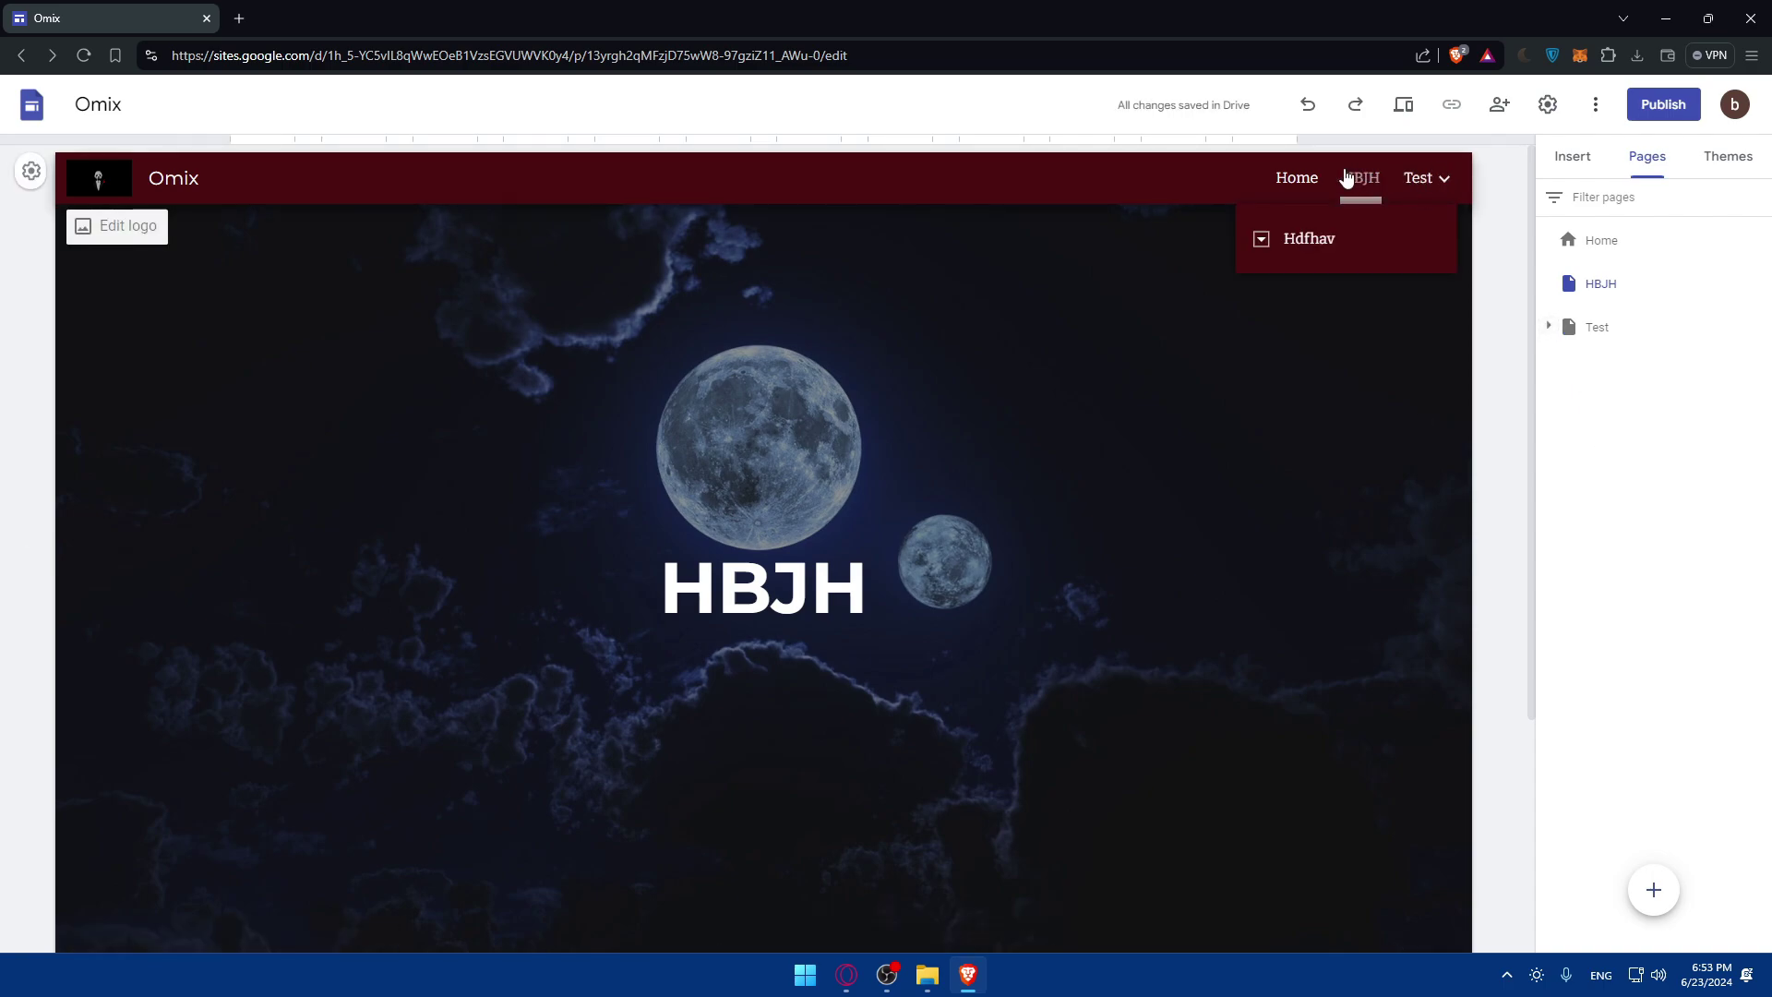
{"action": "left_click", "coordinate": [1580, 156]}
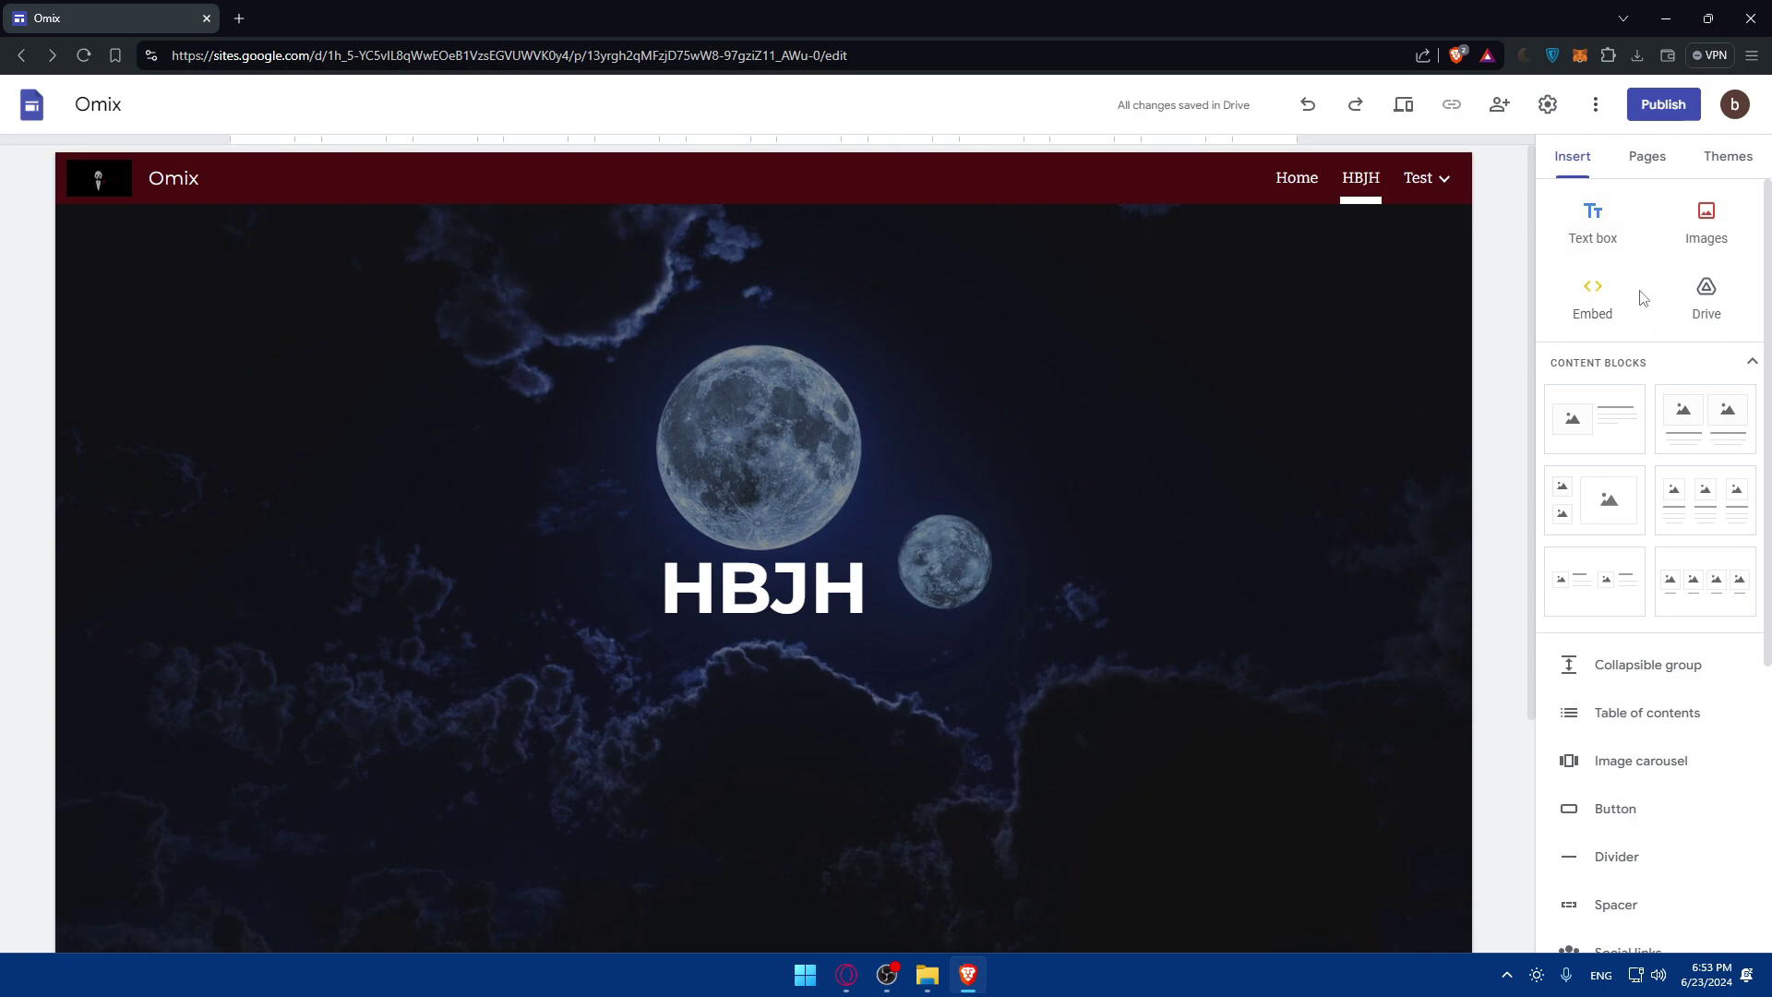
Insert a Table of contents block below the moon header on the HBJH page.
{"action": "scroll", "coordinate": [1649, 388], "scroll_direction": "down", "scroll_amount": 2}
{"action": "left_click", "coordinate": [1665, 572]}
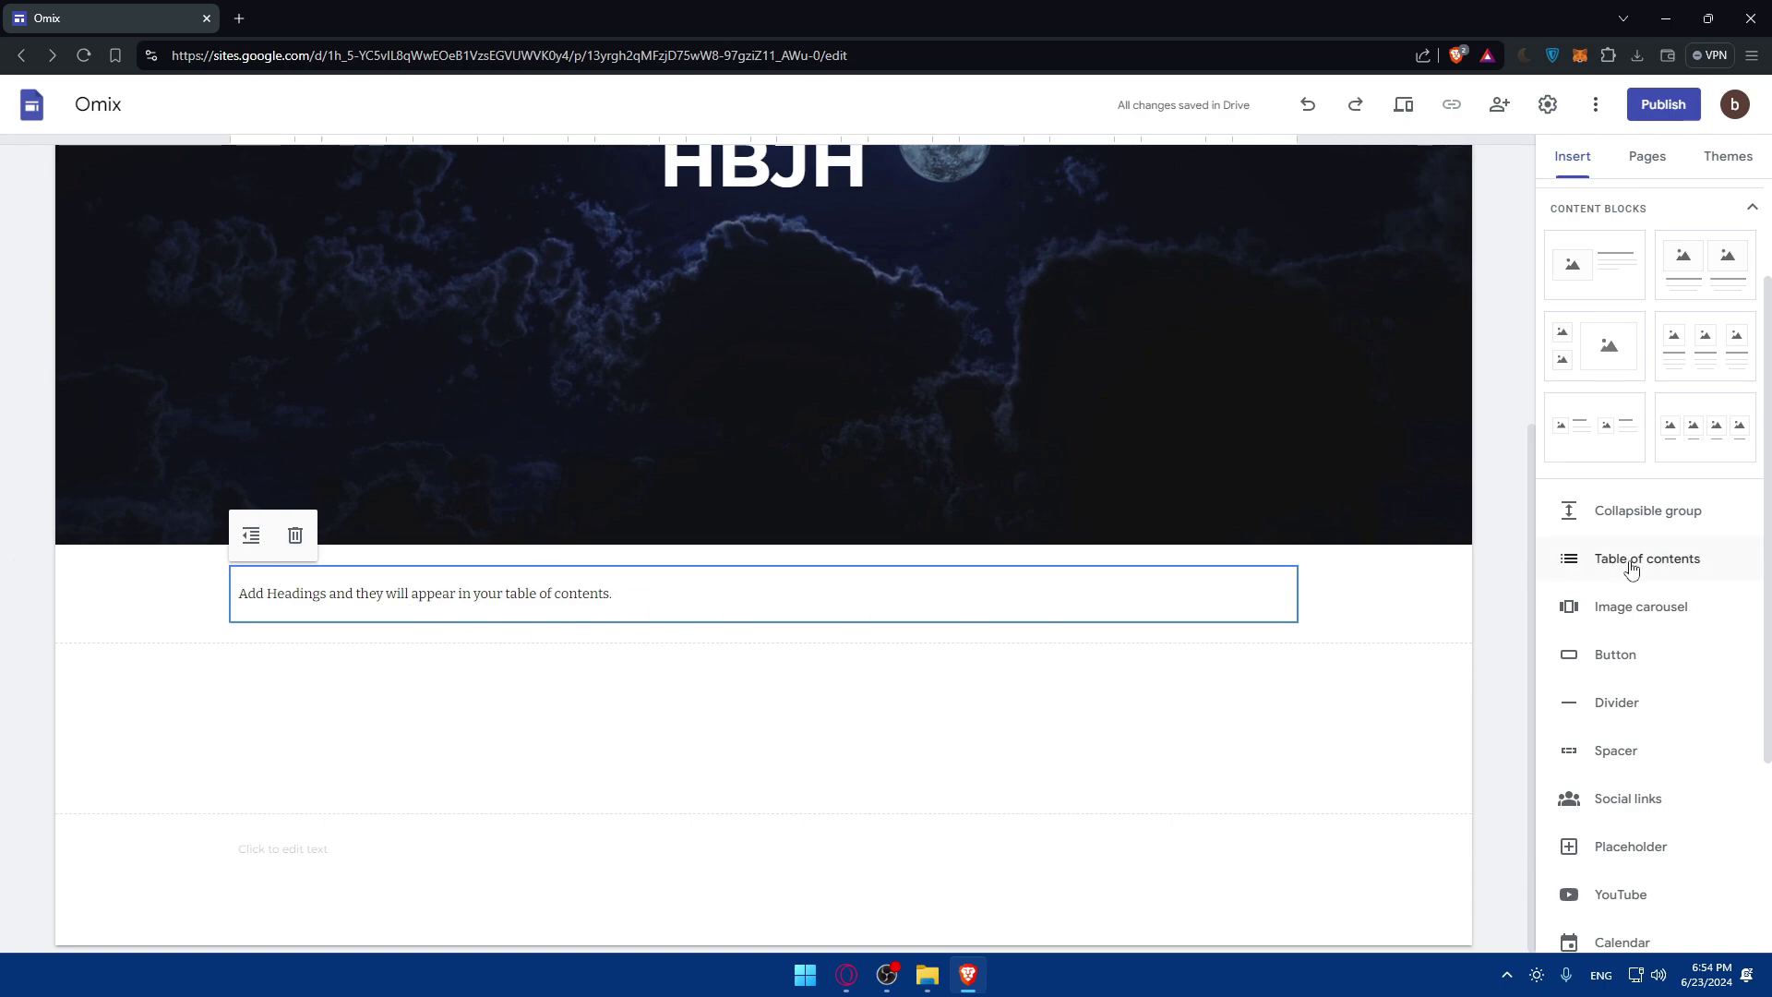
{"action": "scroll", "coordinate": [1631, 570], "scroll_direction": "down", "scroll_amount": 2}
{"action": "scroll", "coordinate": [1626, 569], "scroll_direction": "down", "scroll_amount": 2}
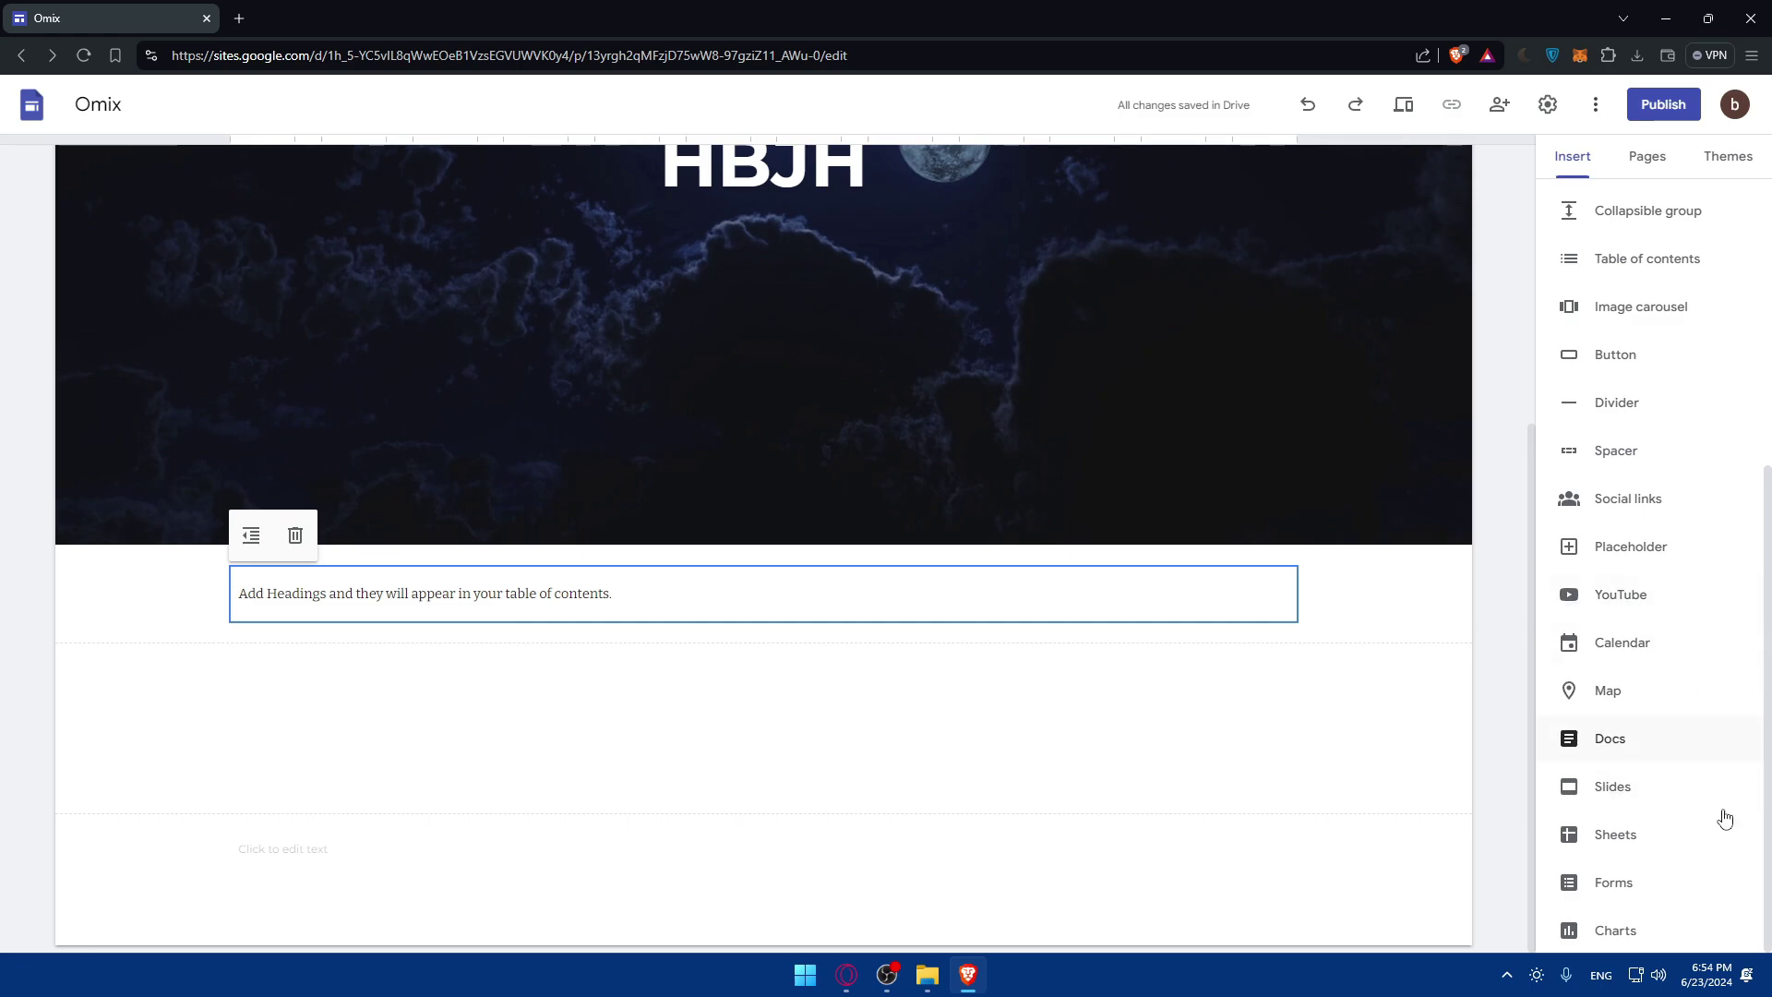
{"action": "scroll", "coordinate": [1681, 613], "scroll_direction": "up", "scroll_amount": 6}
{"action": "scroll", "coordinate": [1126, 491], "scroll_direction": "up", "scroll_amount": 5}
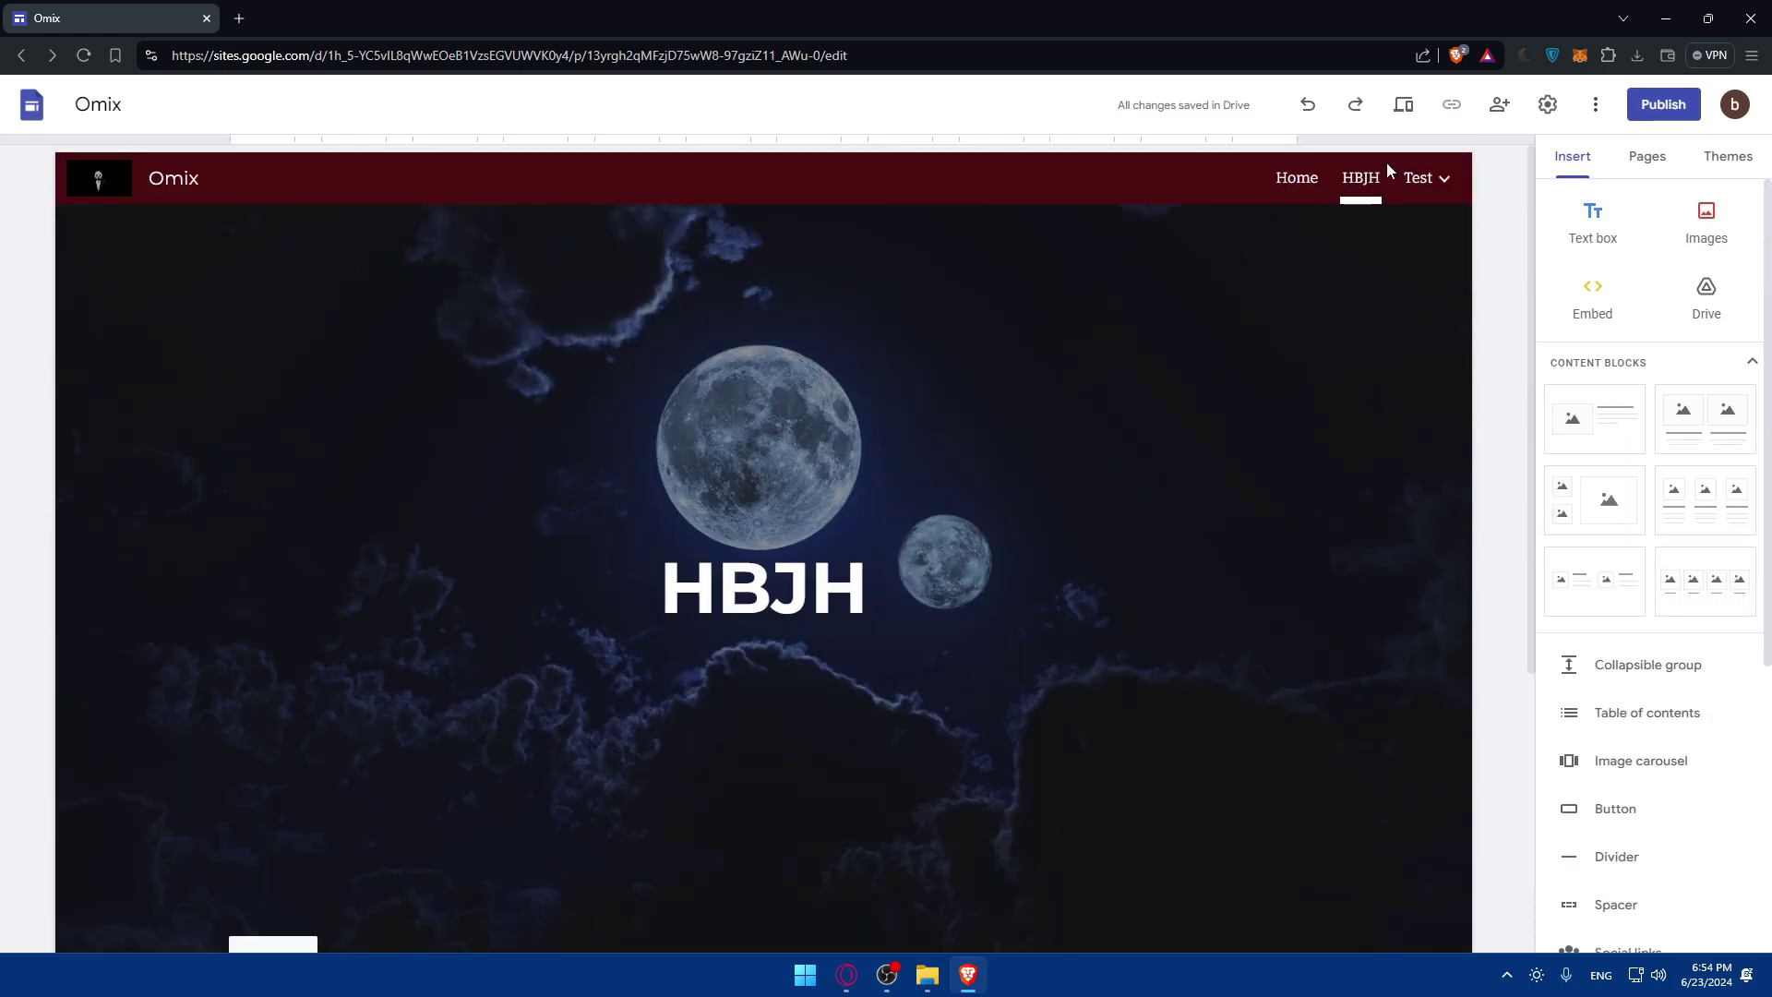
{"action": "scroll", "coordinate": [1314, 181], "scroll_direction": "down", "scroll_amount": 2}
{"action": "scroll", "coordinate": [1381, 317], "scroll_direction": "down", "scroll_amount": 2}
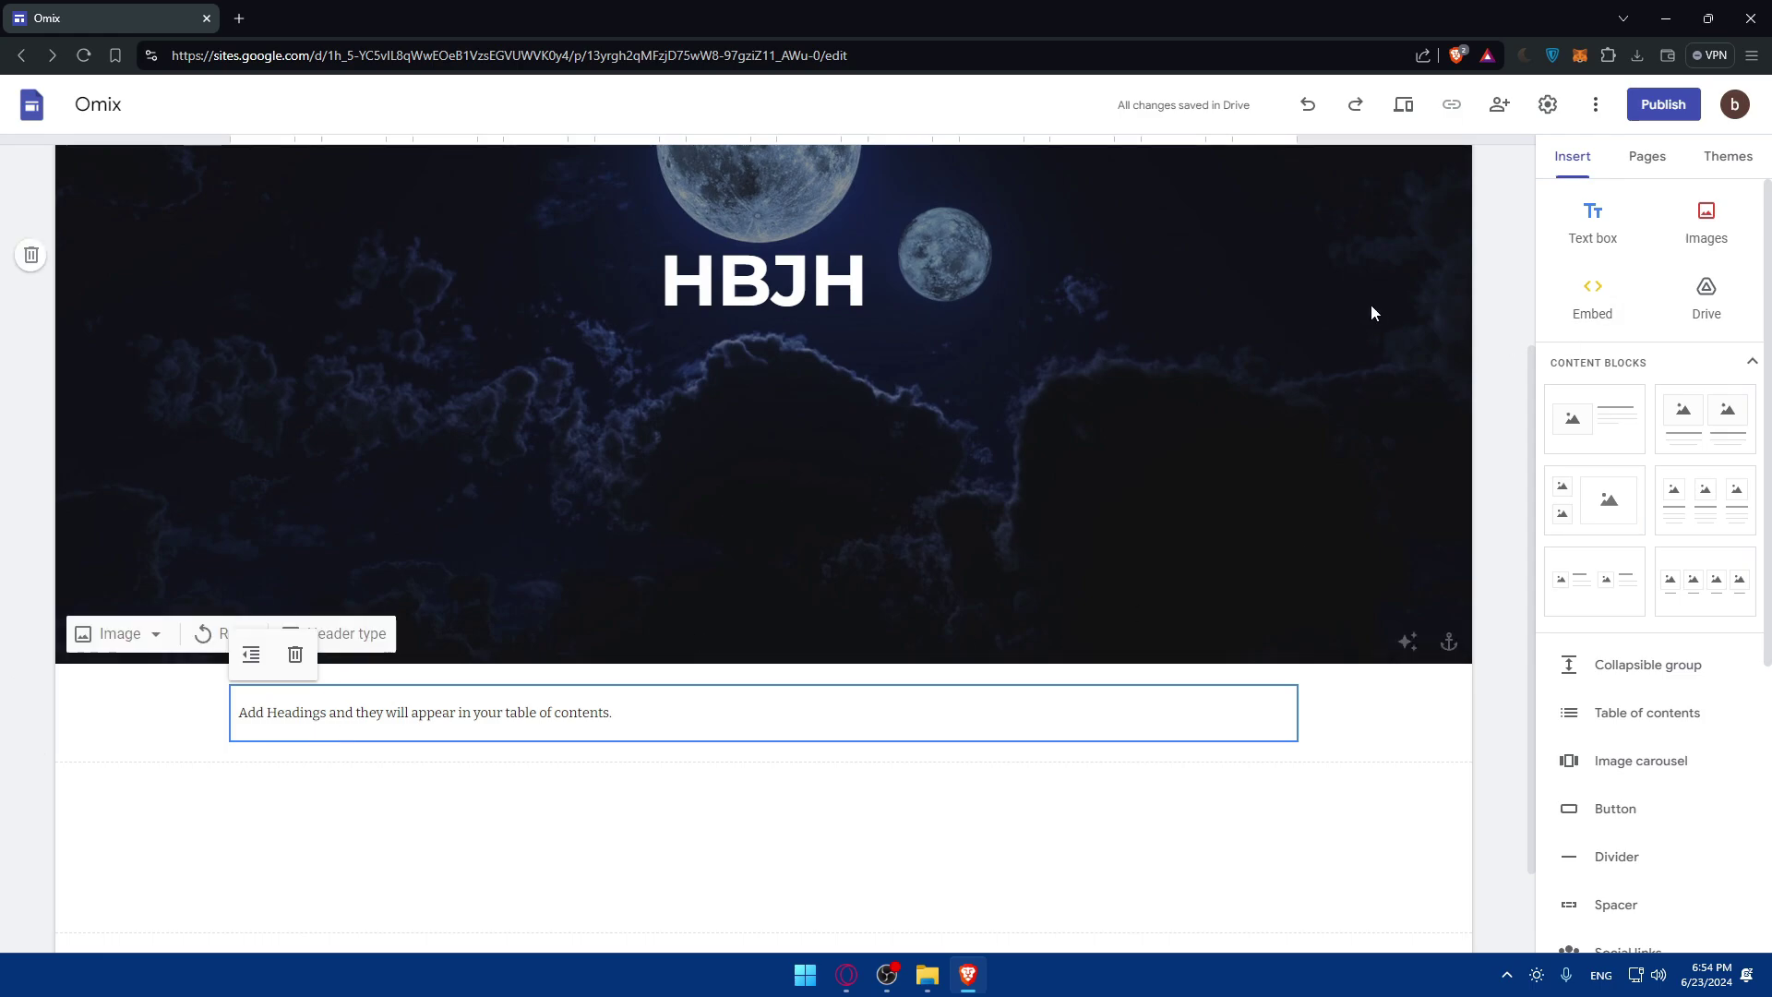
Open the Embed code box, then search 'html 5 side bar' in a new browser tab.
{"action": "left_click", "coordinate": [1595, 295]}
{"action": "left_click", "coordinate": [780, 452]}
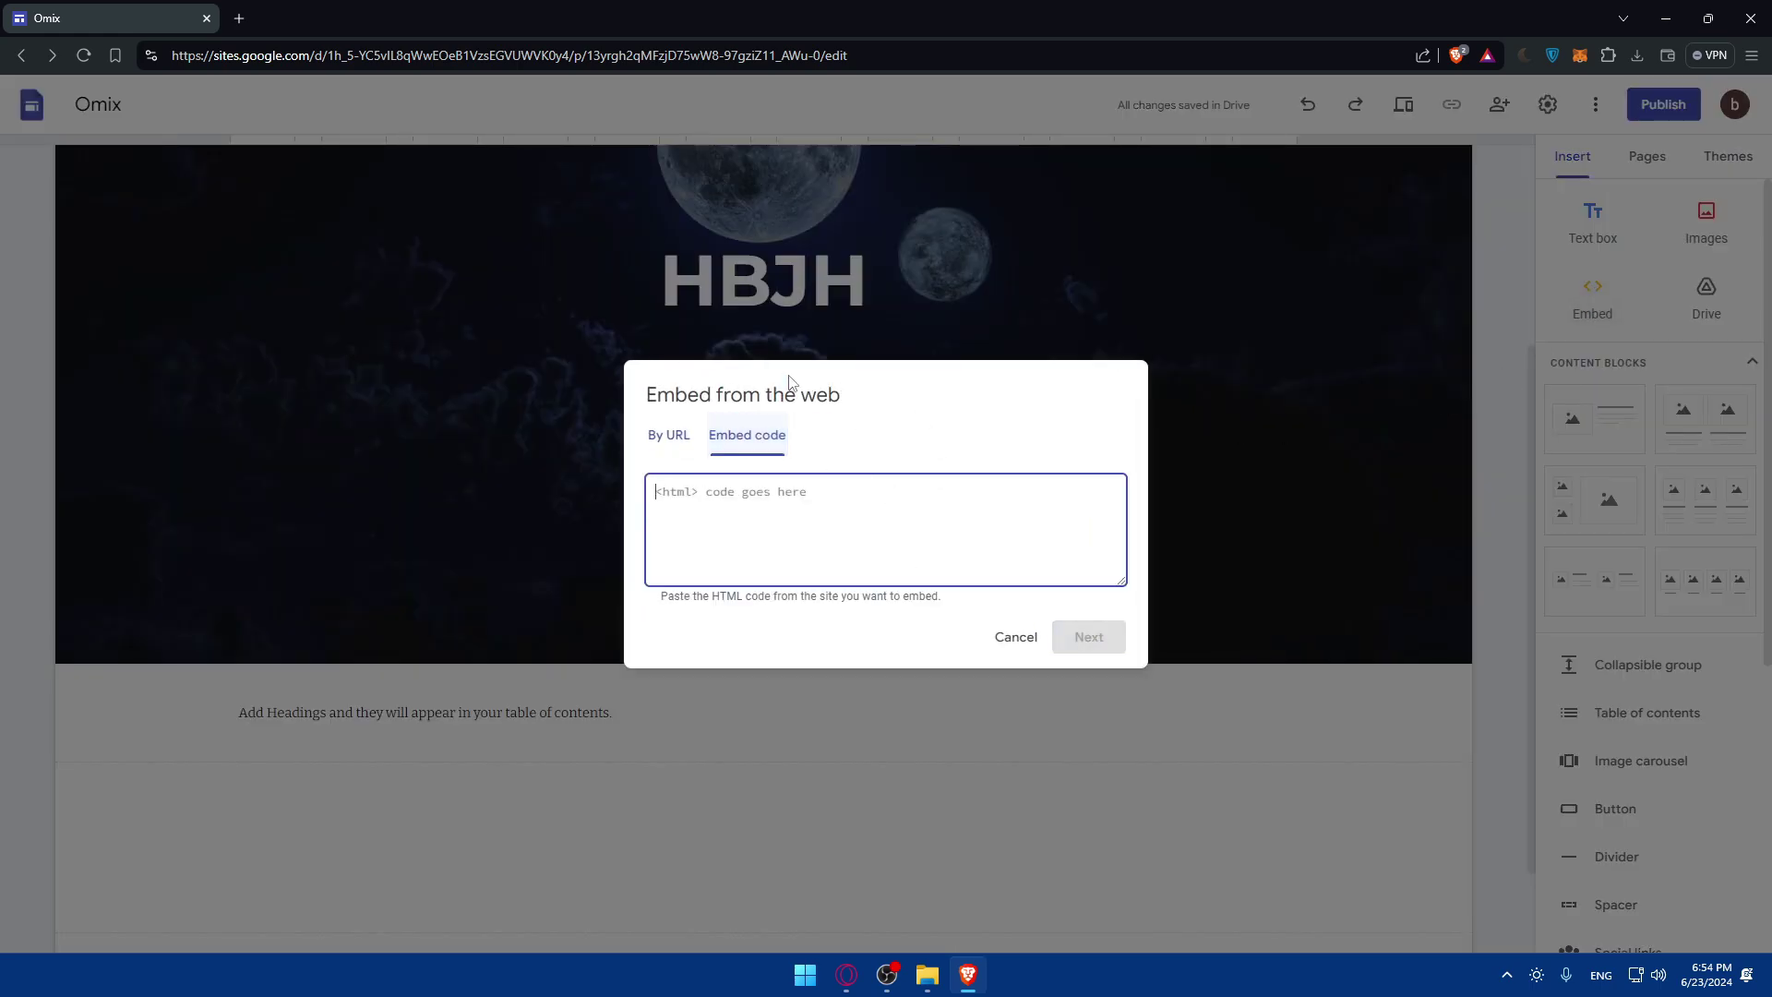
{"action": "left_click", "coordinate": [238, 18]}
{"action": "type", "text": "htm"}
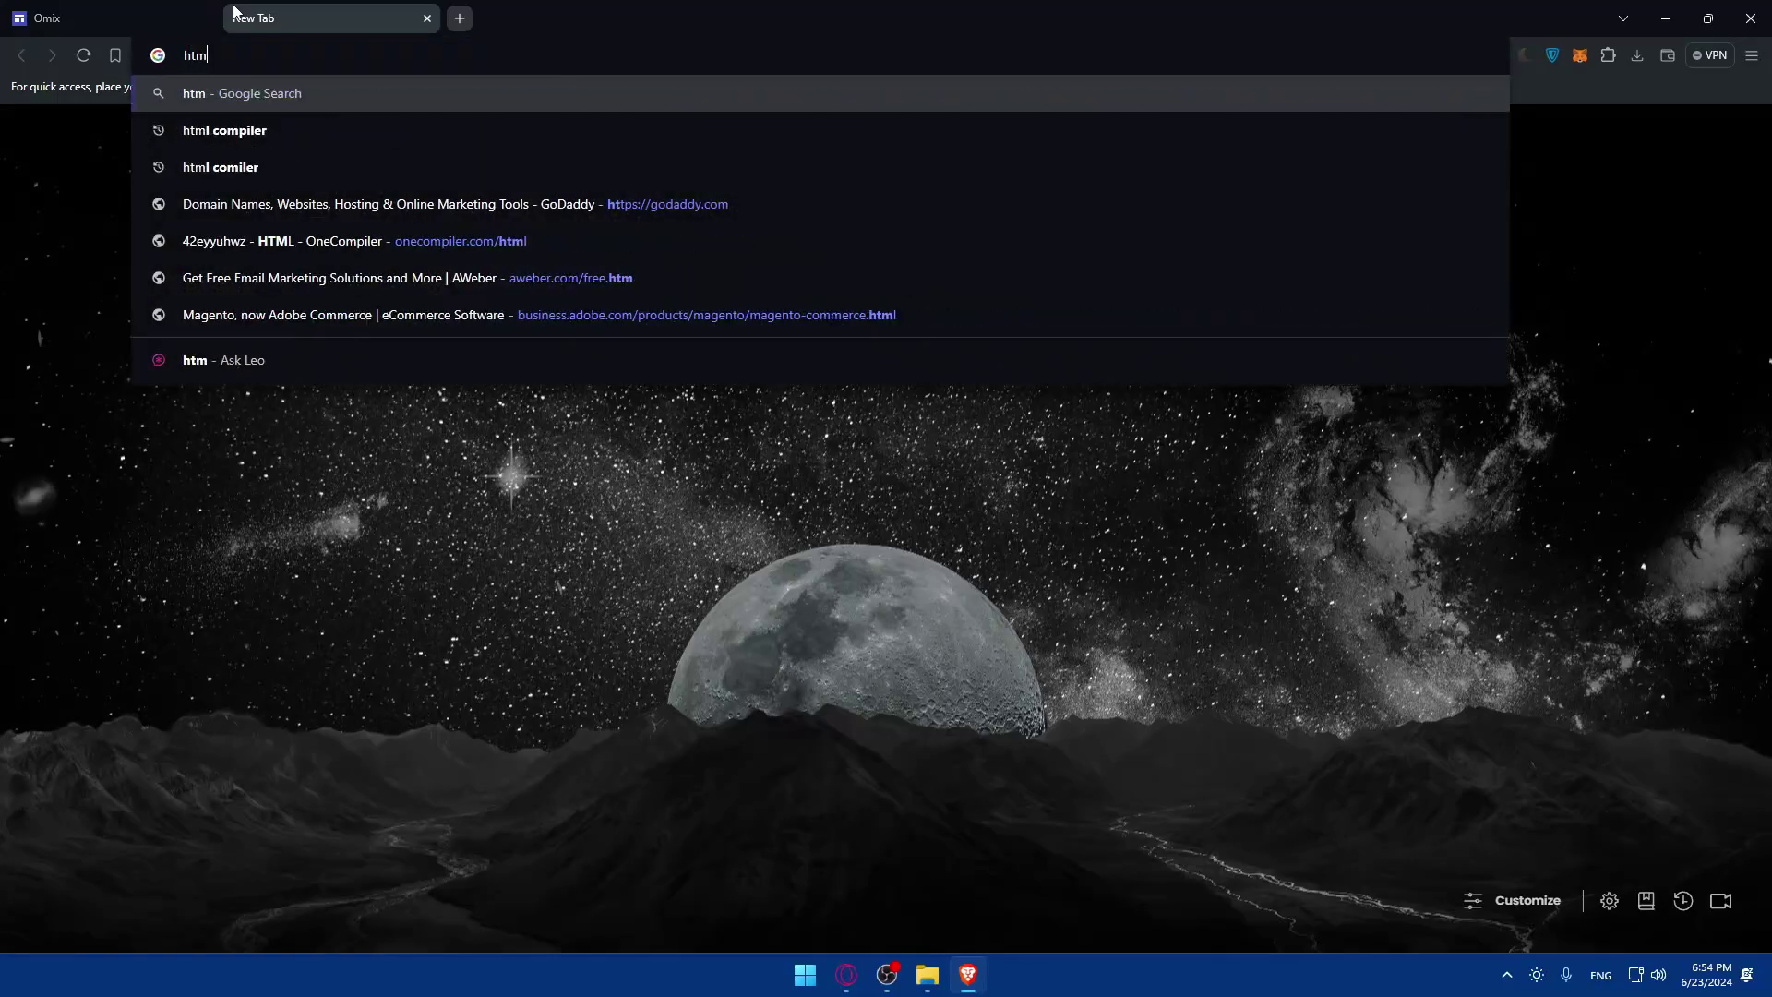
{"action": "type", "text": "l 5 side bar"}
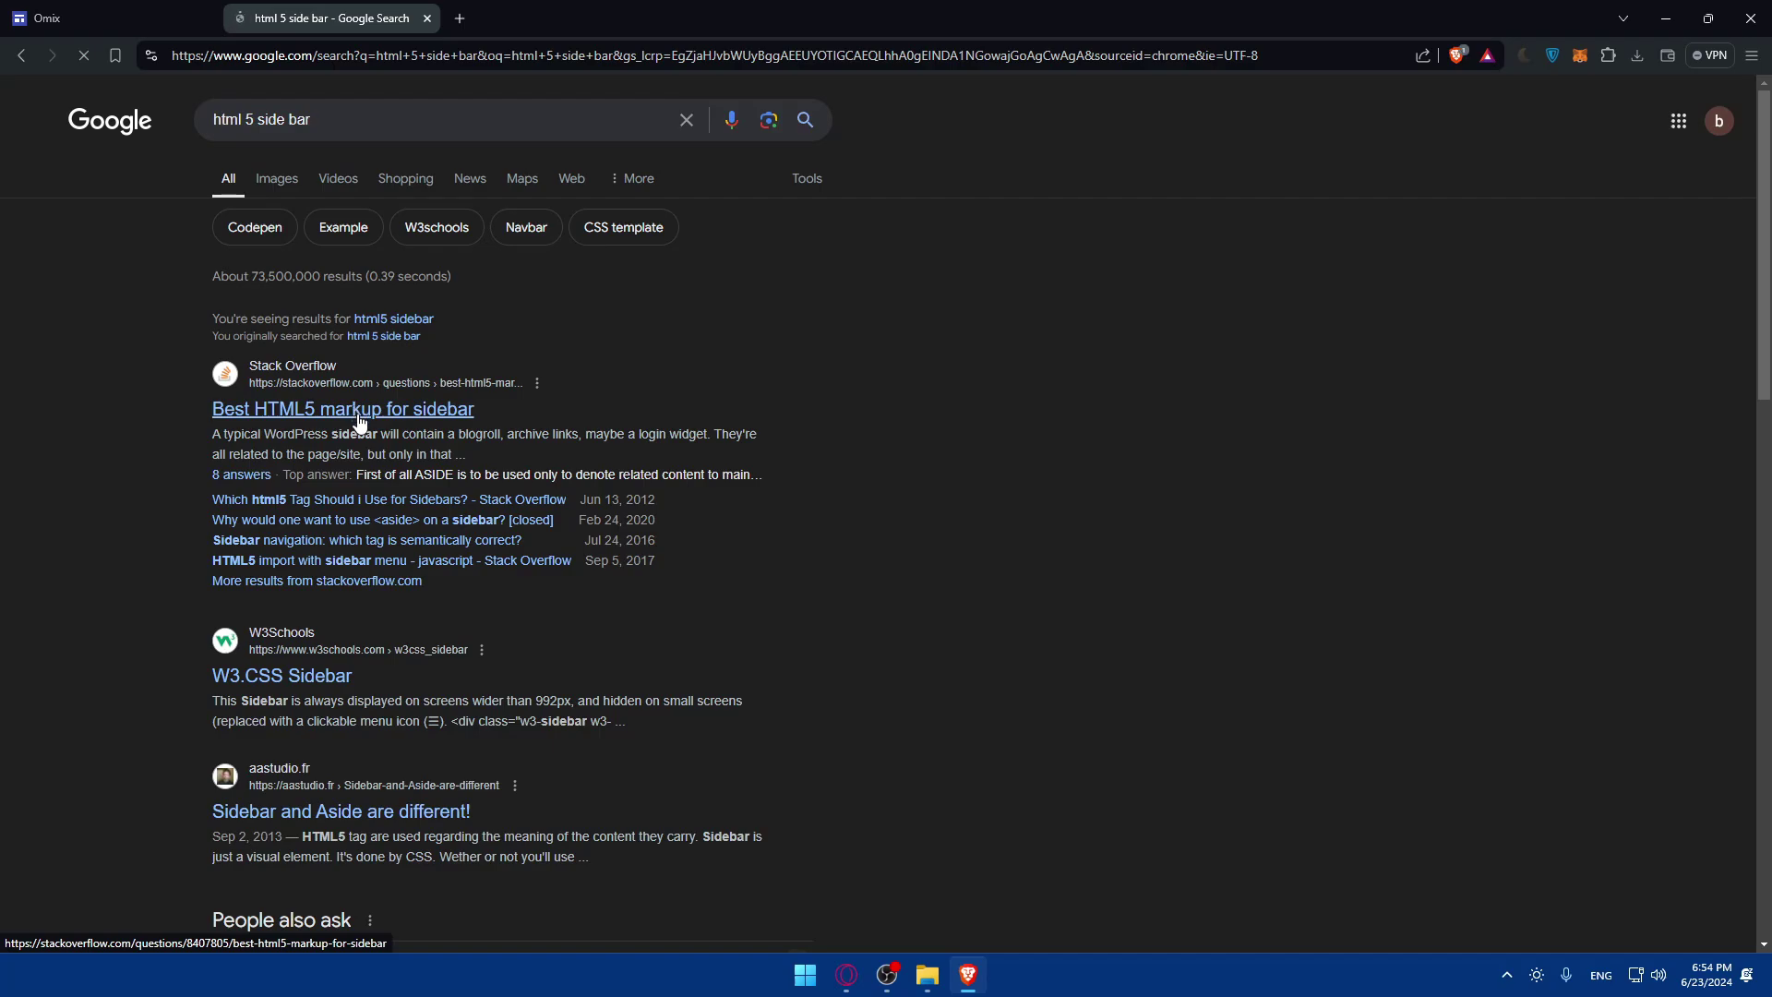
Open 'Best HTML5 markup for sidebar' on Stack Overflow and select its Option 1 aside code.
{"action": "left_click", "coordinate": [397, 408]}
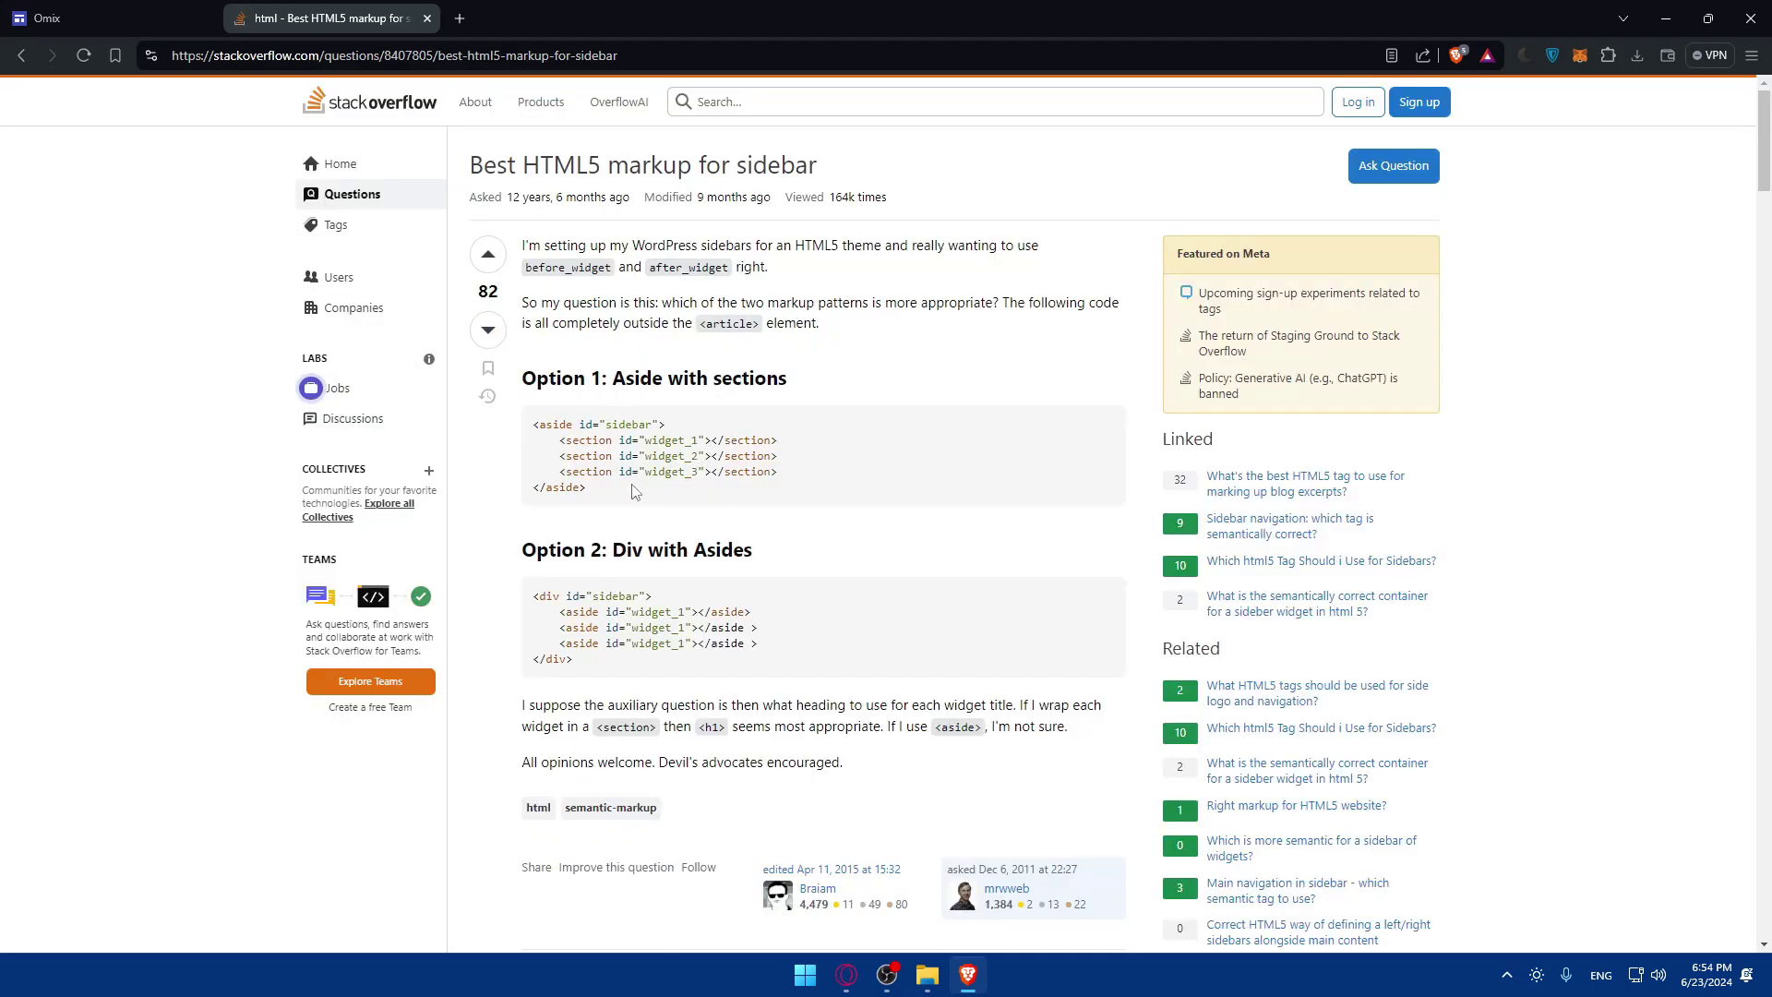
{"action": "left_click_drag", "start_coordinate": [635, 492], "coordinate": [532, 434]}
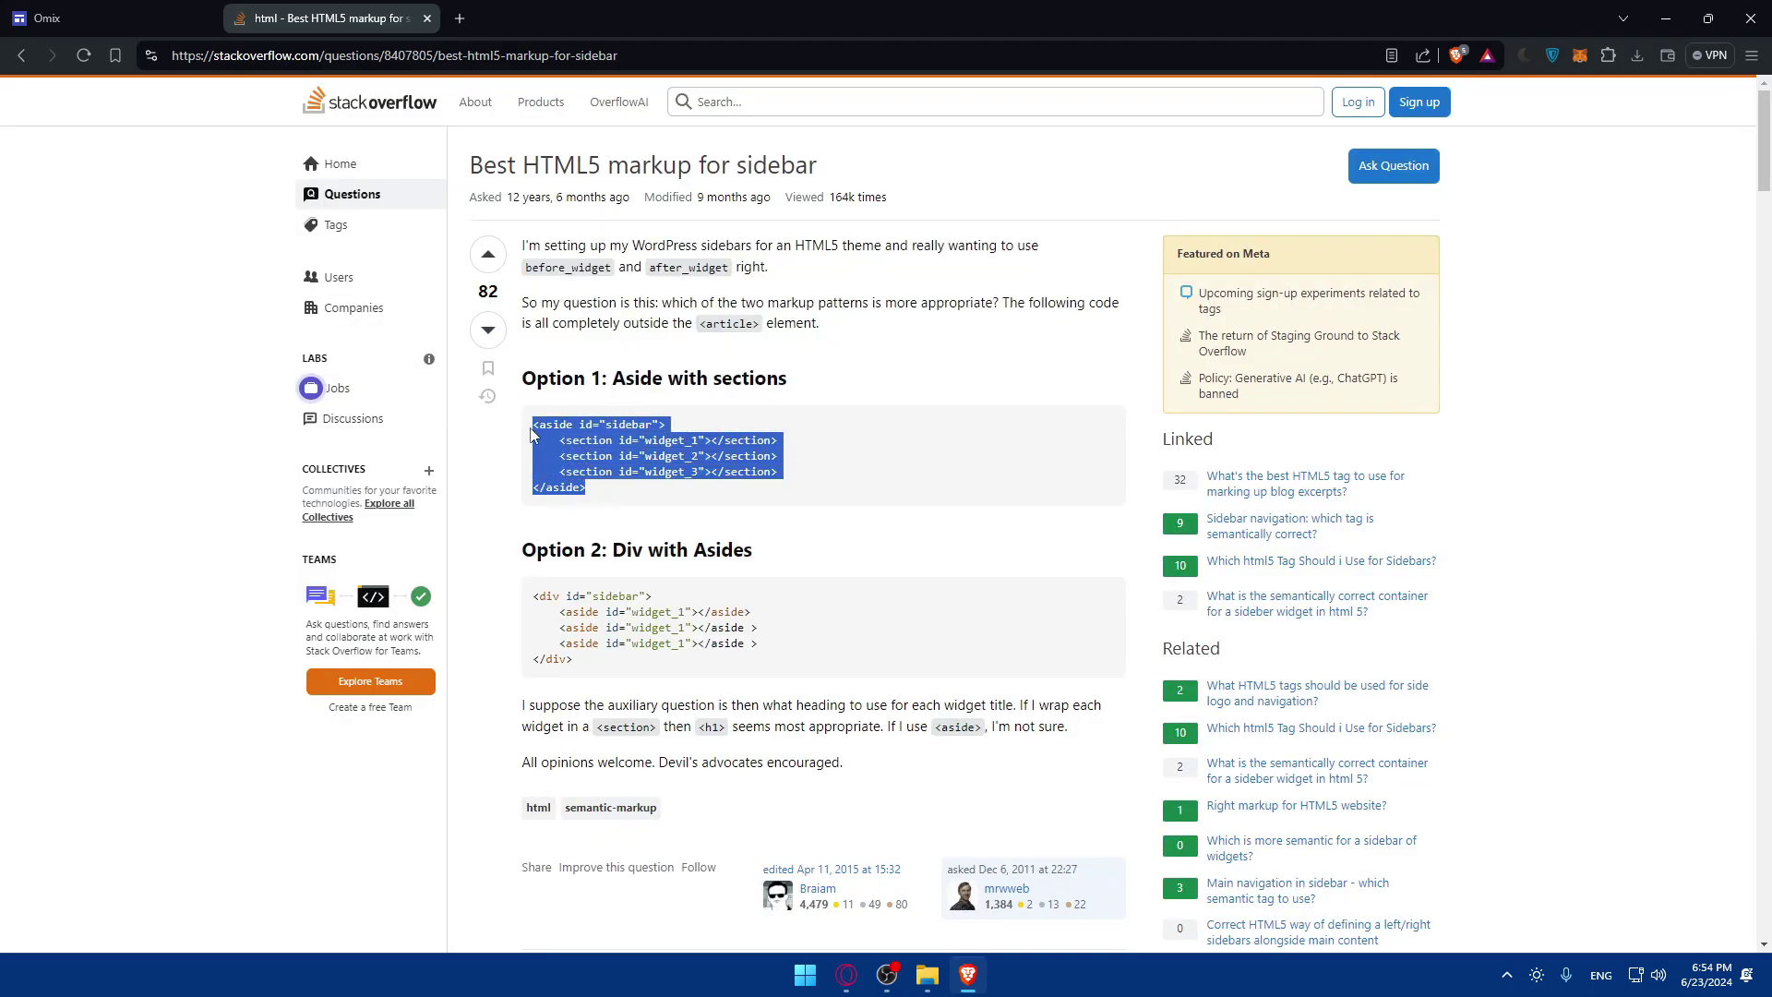
Paste the sidebar HTML into the Omix embed box, insert it and drag it rightward.
{"action": "left_click", "coordinate": [101, 18]}
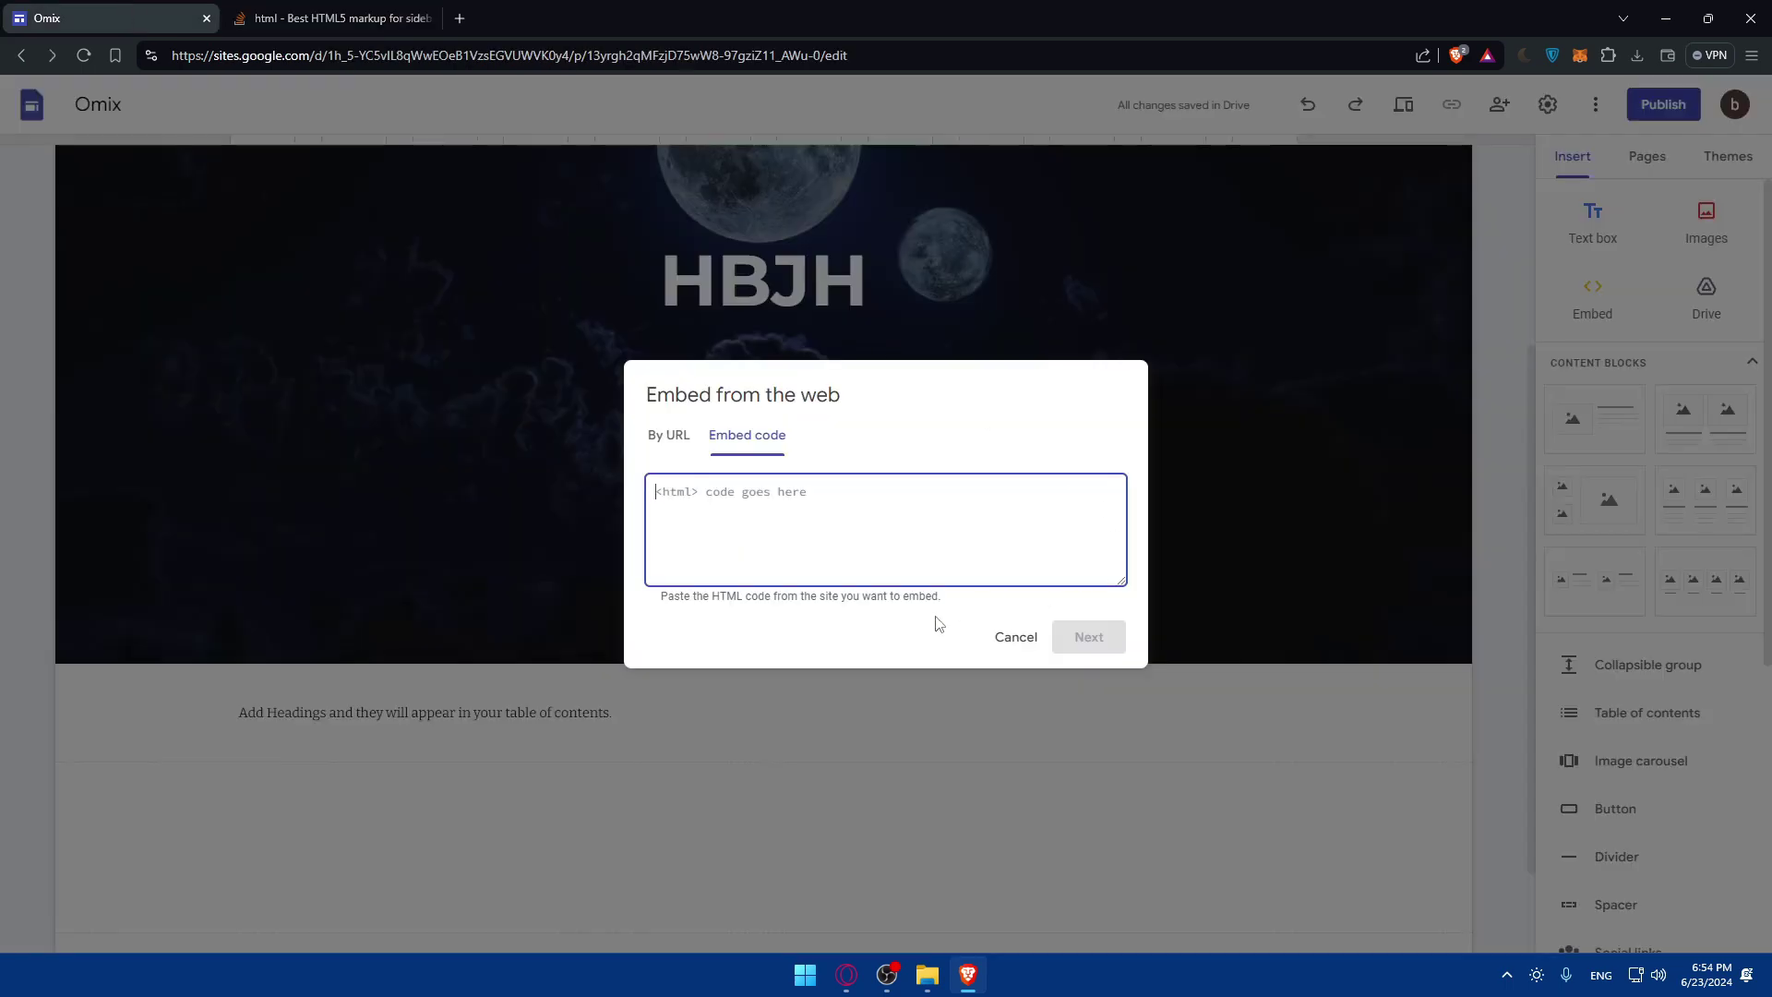
{"action": "type", "text": "<div id=\"sidebar\">     <section id=\"widget_1\"></section>     <section id=\"widget_2\"></section>     <section id=\"widget_3\"></section> </div>"}
{"action": "left_click", "coordinate": [1089, 636]}
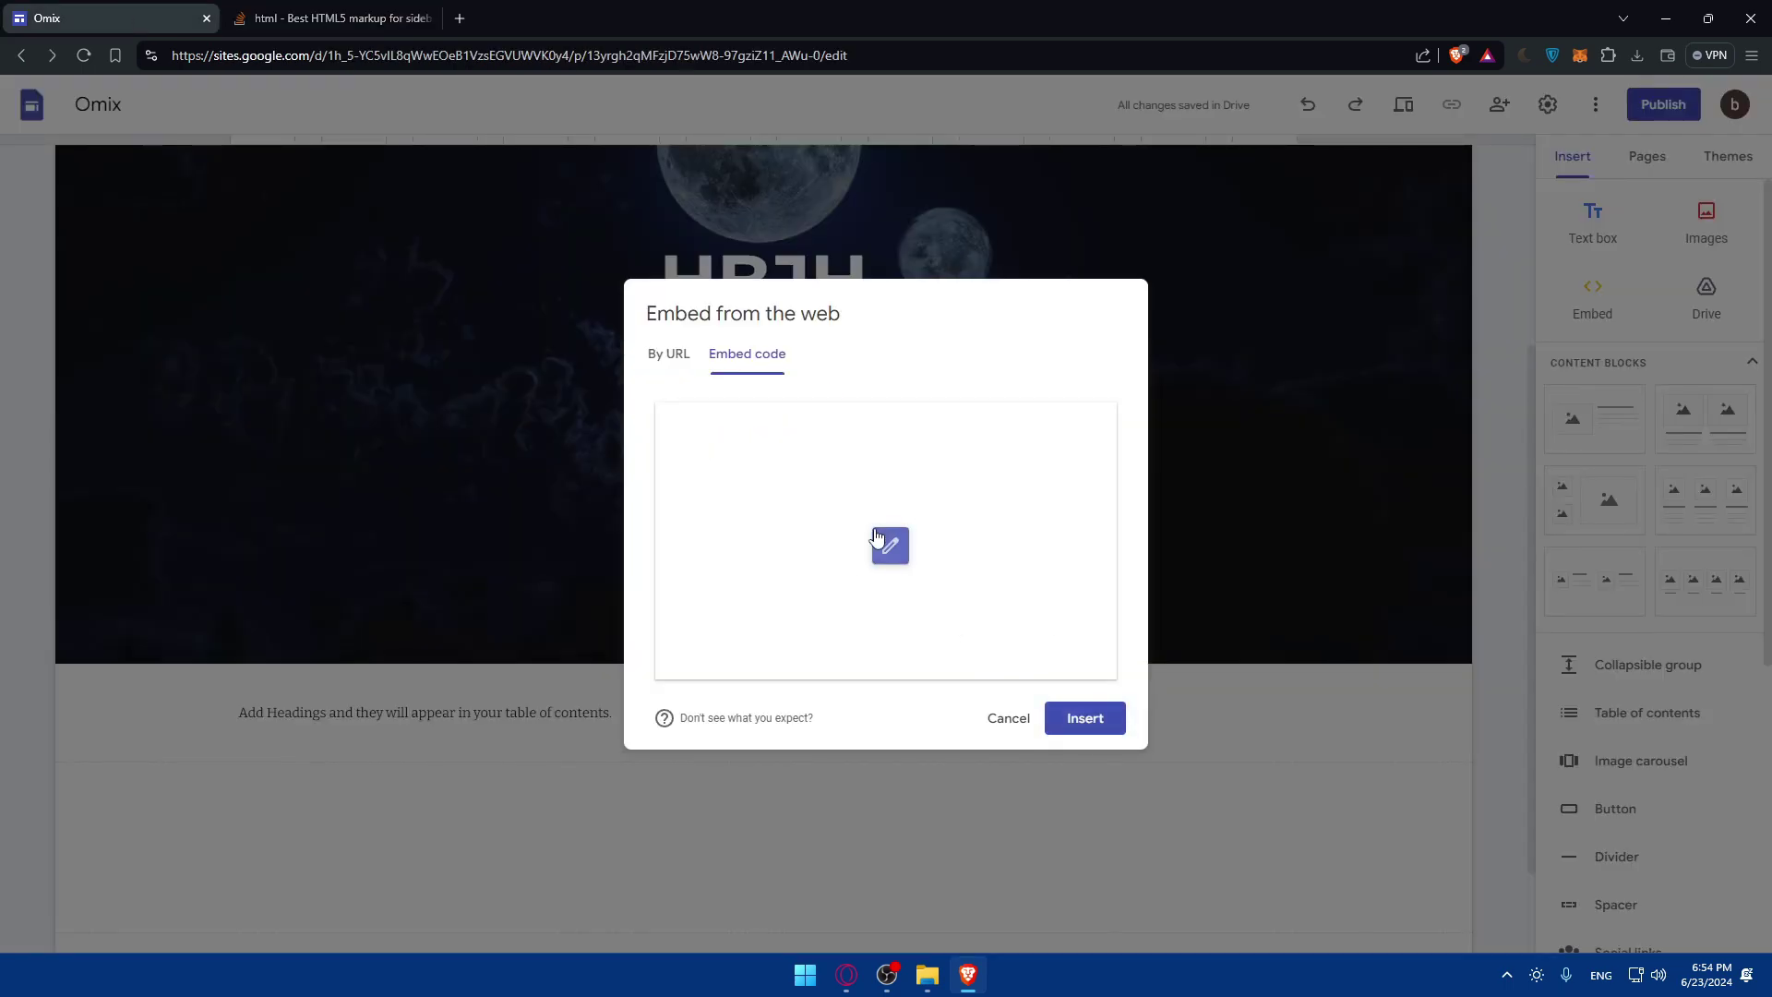
{"action": "left_click", "coordinate": [1061, 707]}
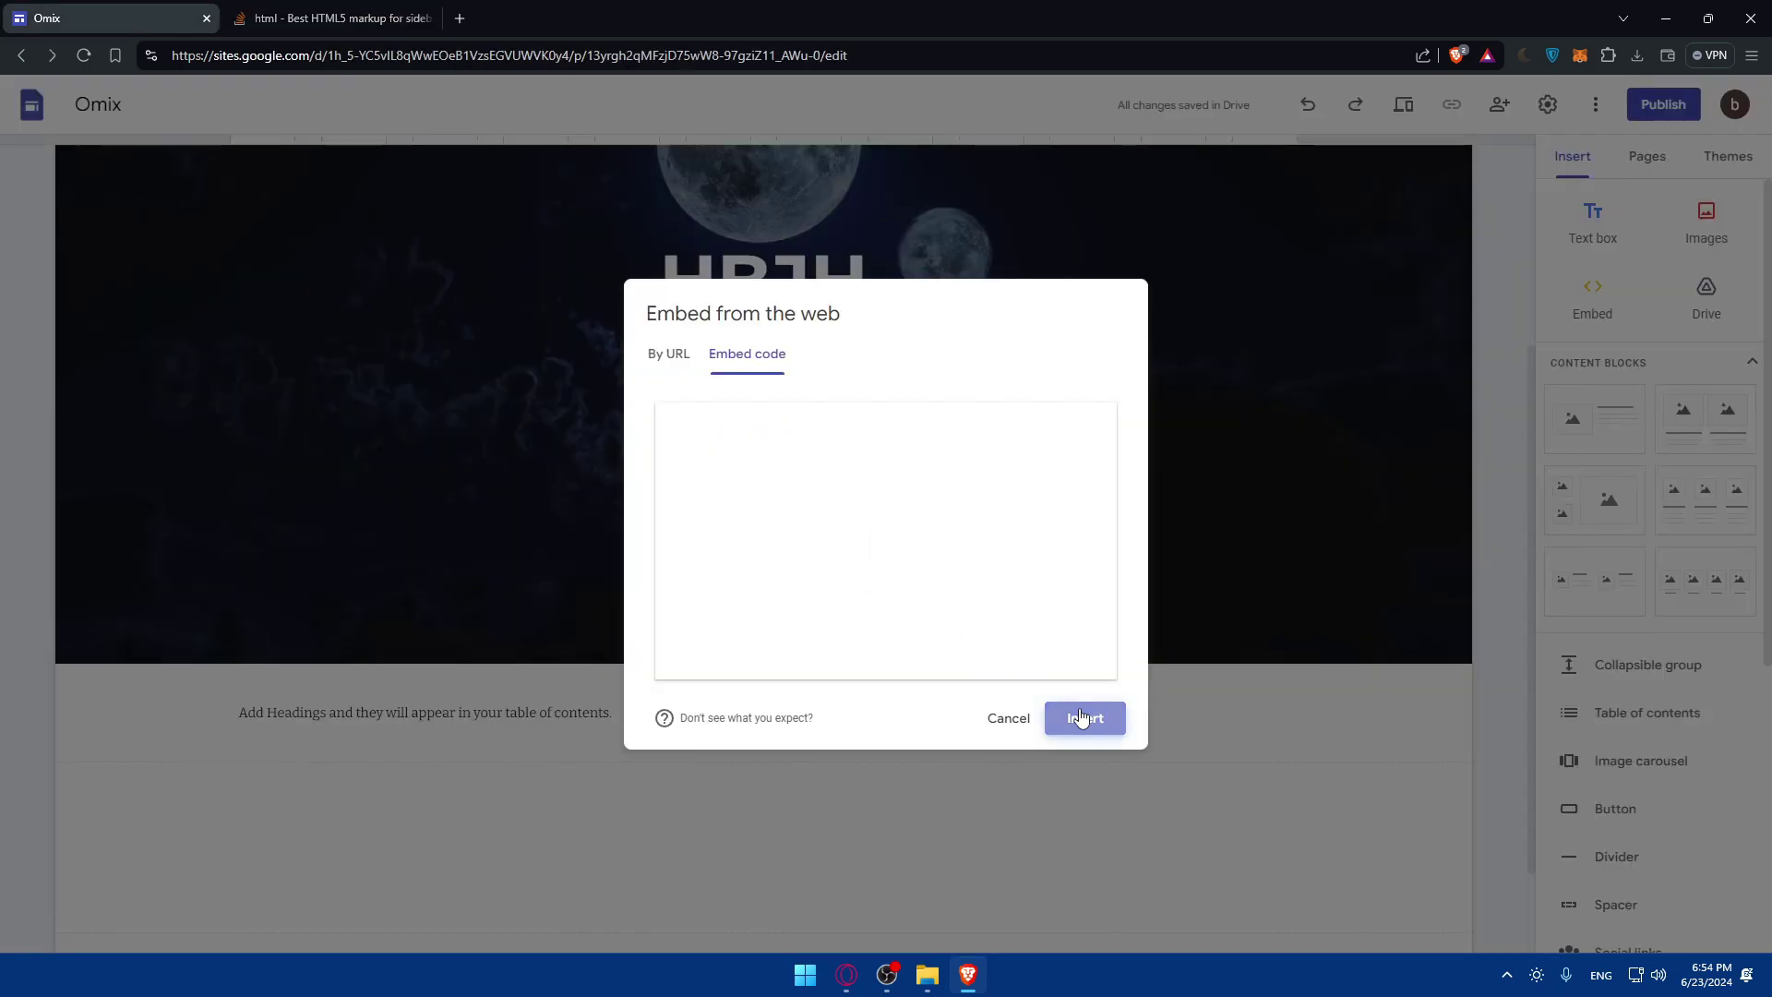
{"action": "left_click_drag", "start_coordinate": [614, 551], "coordinate": [784, 459]}
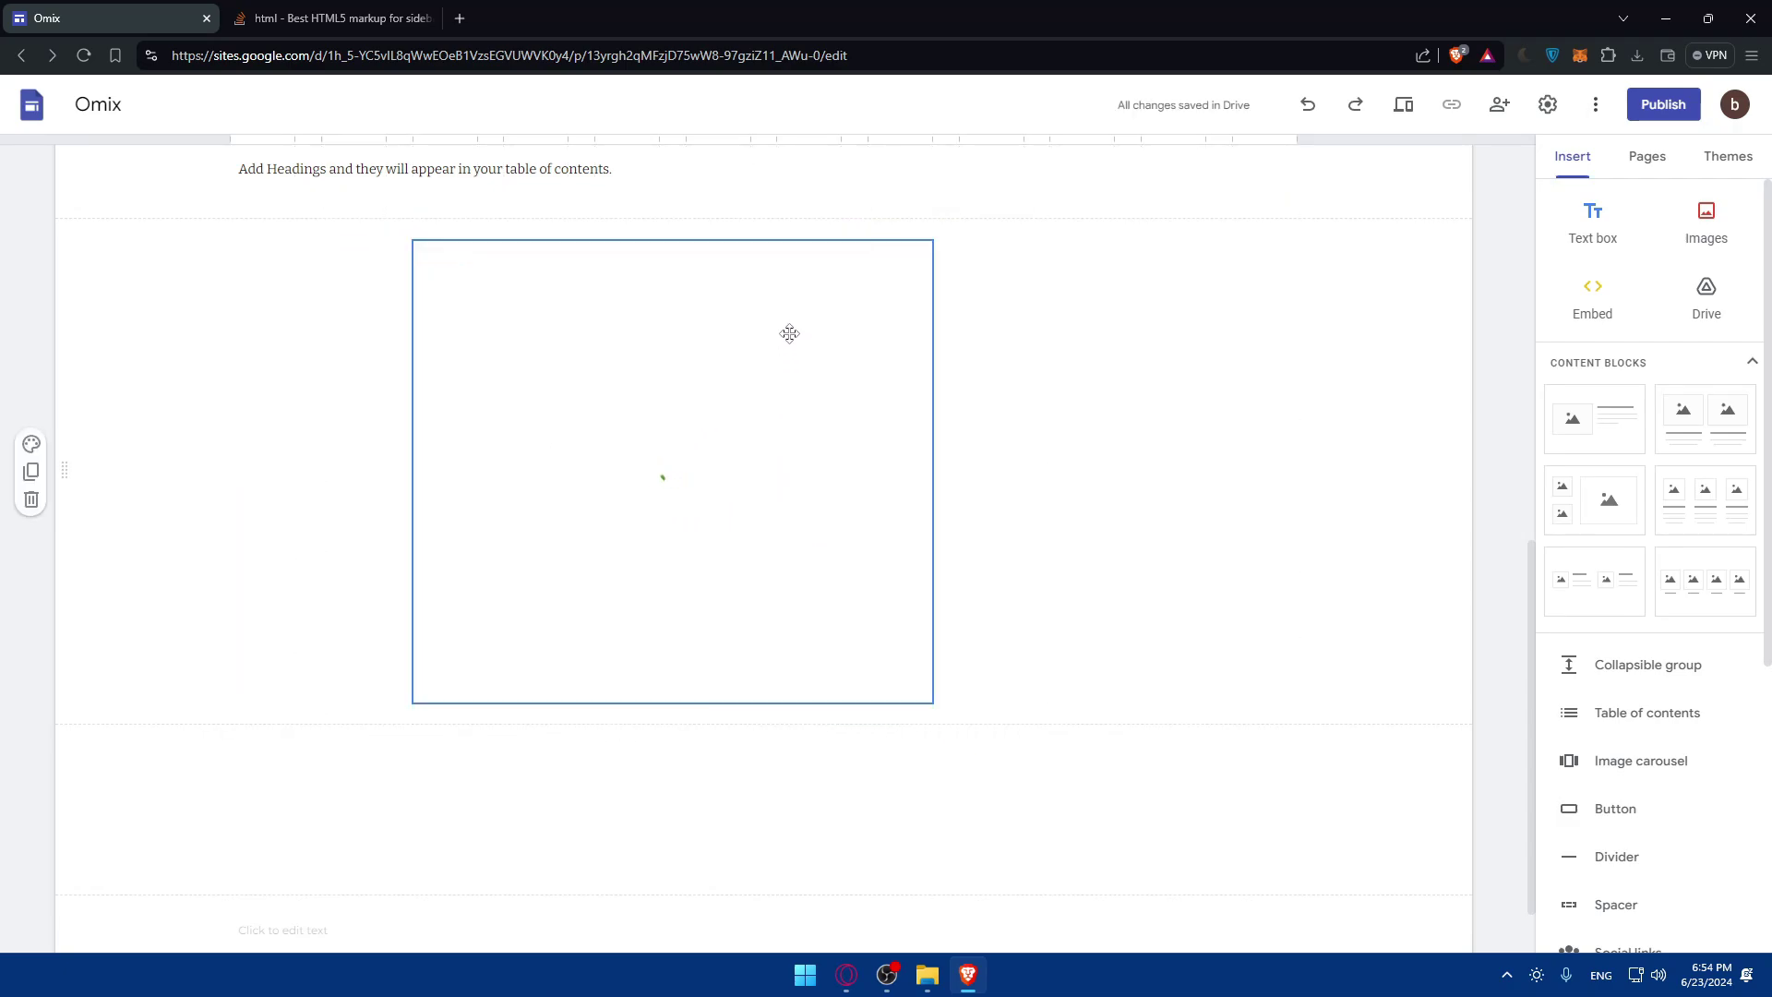
{"action": "scroll", "coordinate": [789, 333], "scroll_direction": "up", "scroll_amount": 4}
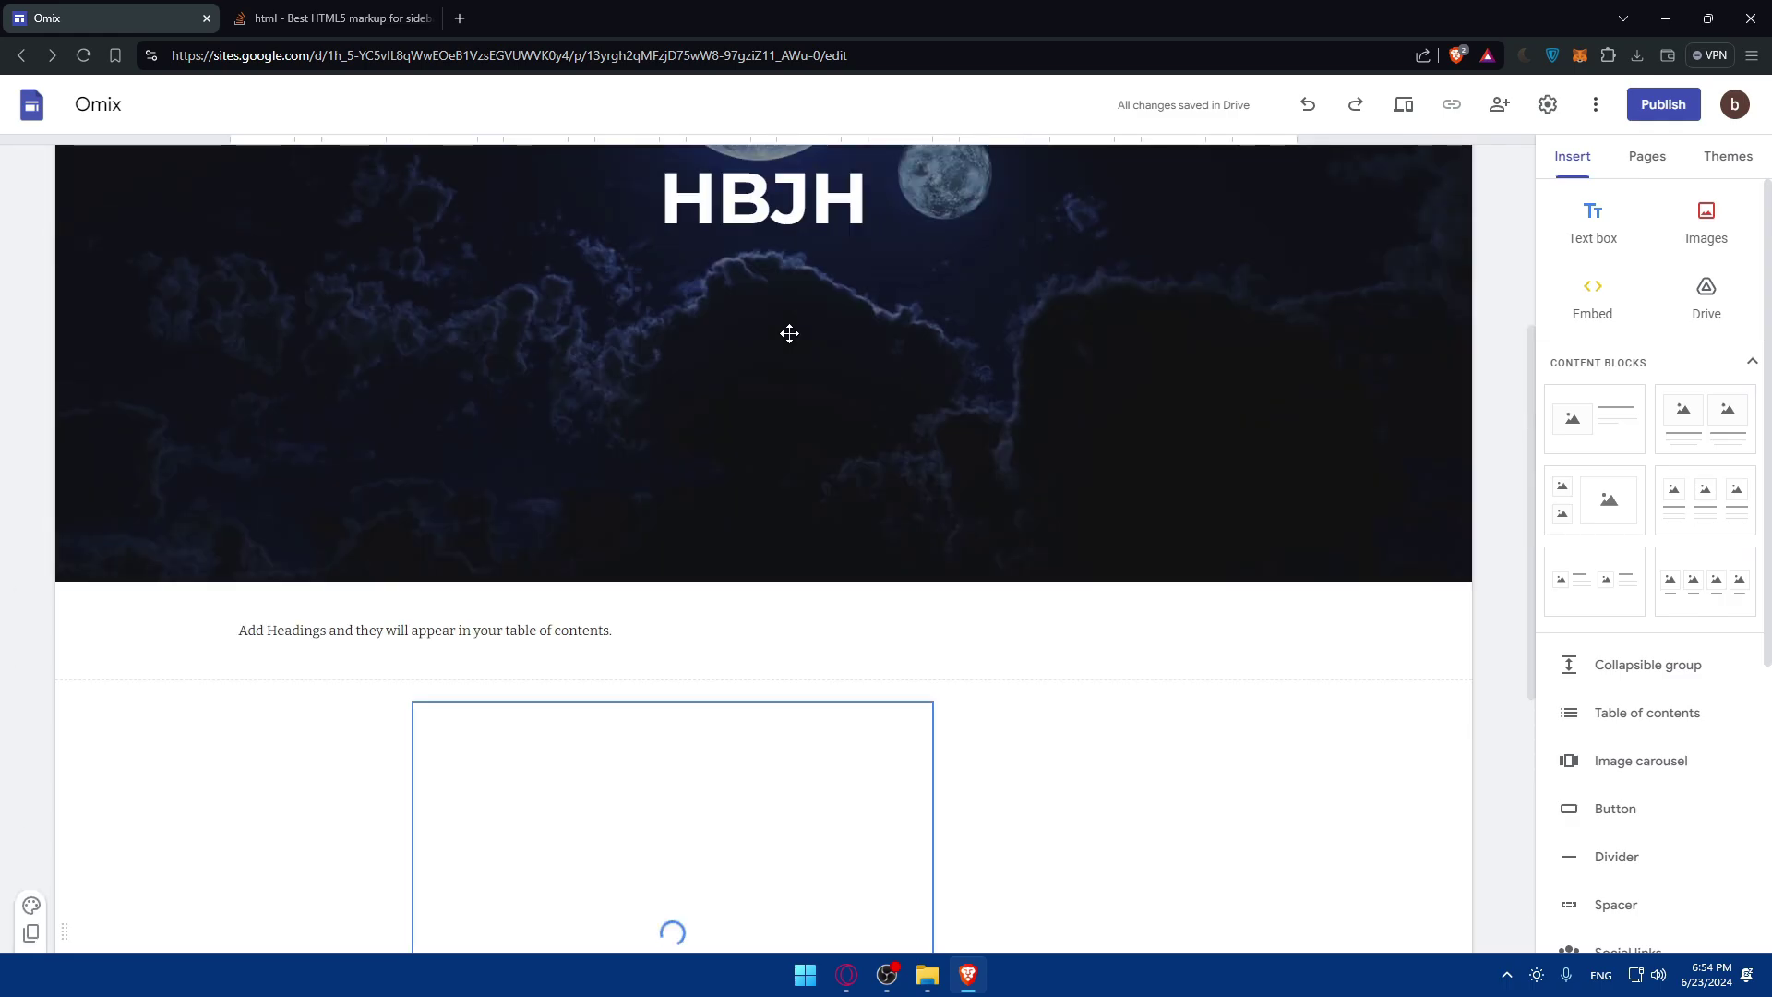
{"action": "scroll", "coordinate": [789, 333], "scroll_direction": "down", "scroll_amount": 4}
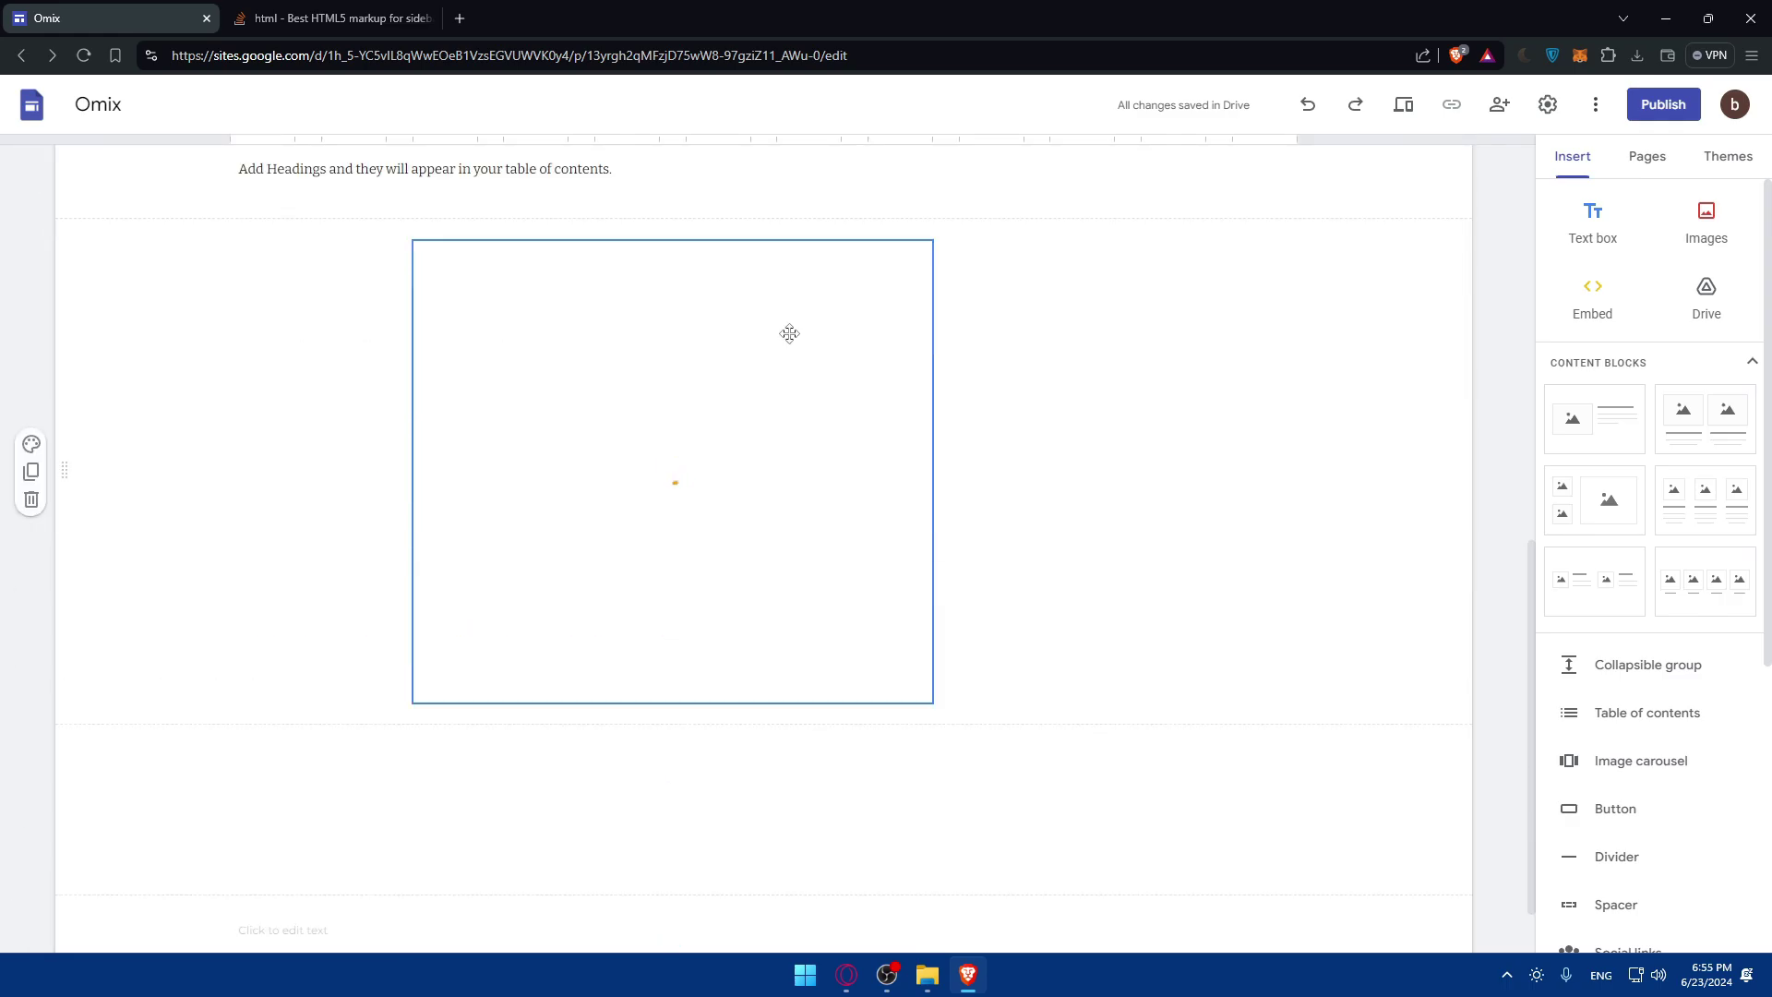
{"action": "left_click", "coordinate": [378, 16]}
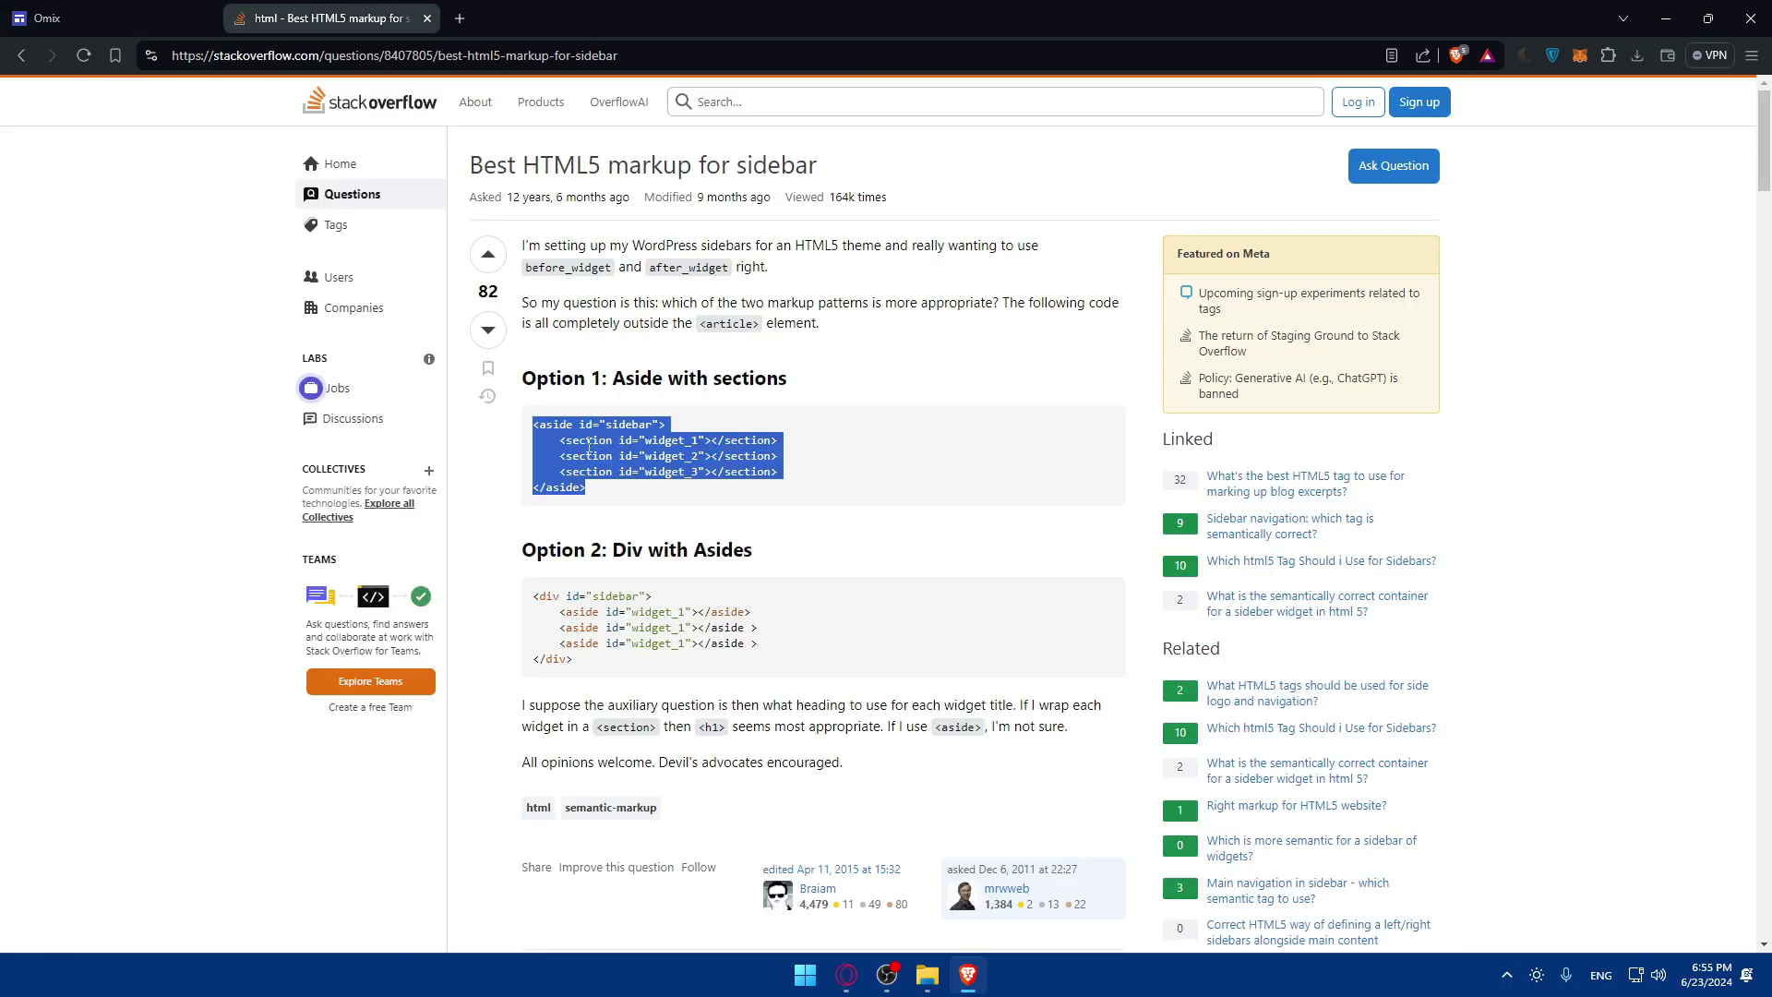
{"action": "scroll", "coordinate": [633, 444], "scroll_direction": "up", "scroll_amount": 2}
{"action": "key", "text": "alt+Left"}
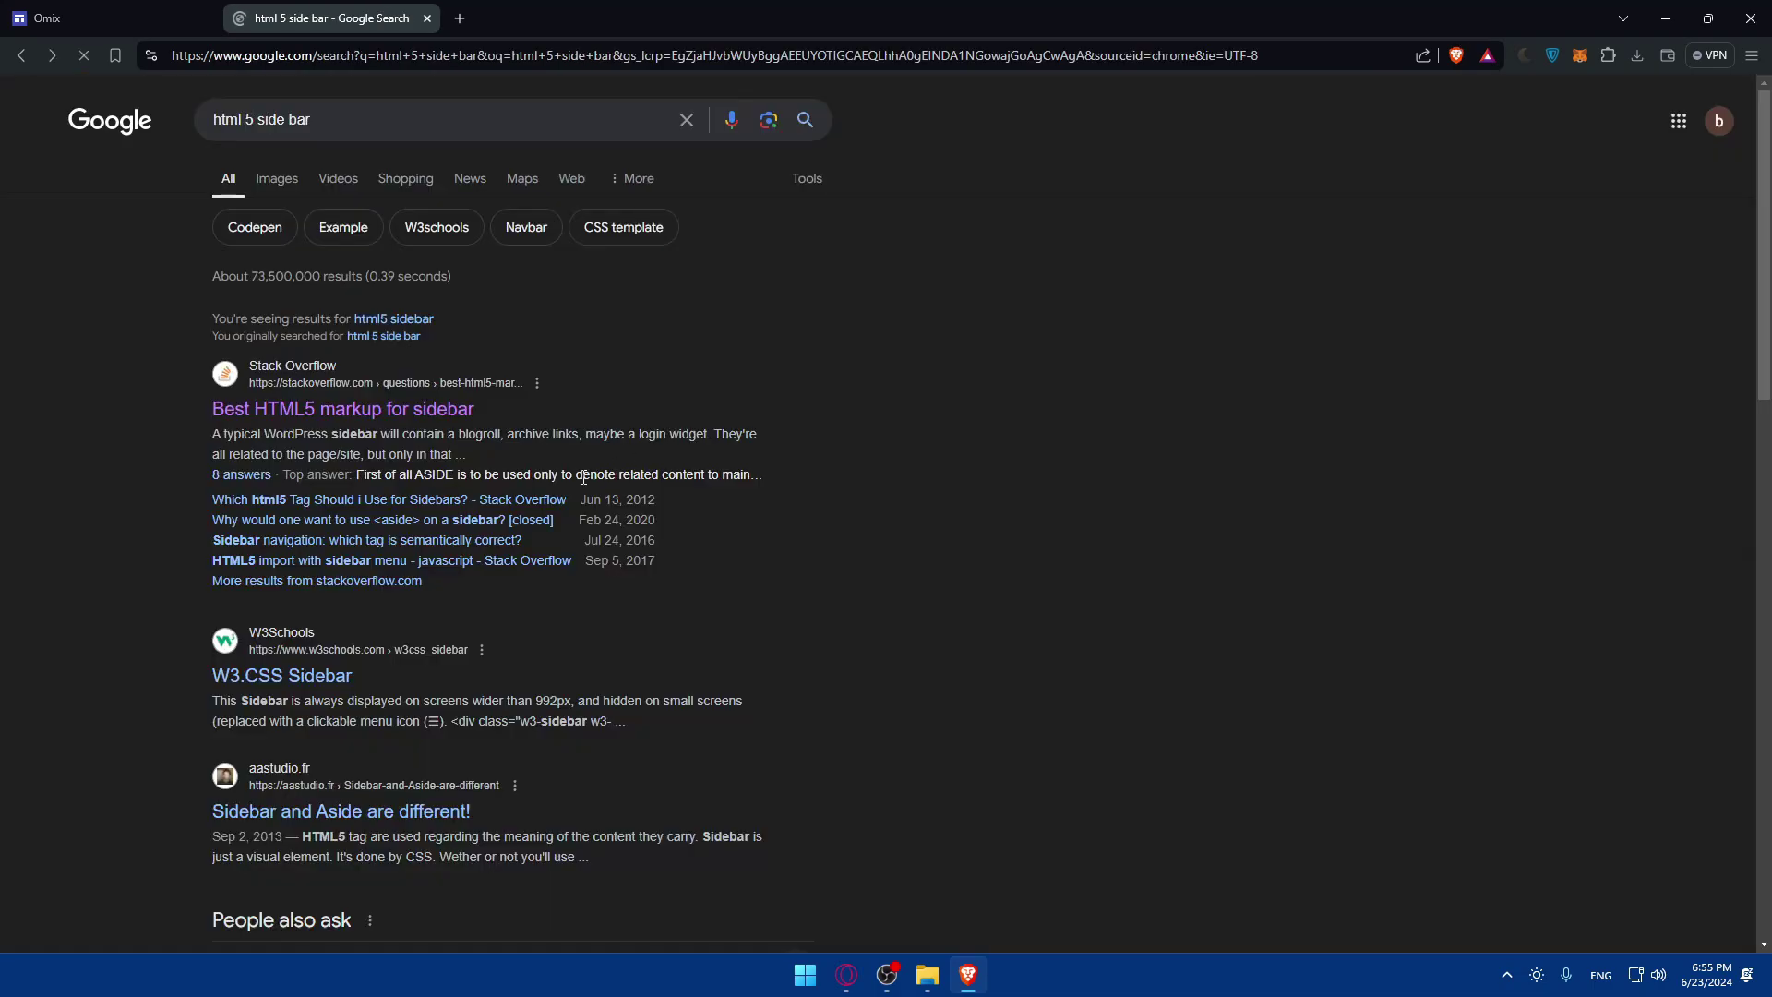
{"action": "left_click", "coordinate": [132, 9]}
{"action": "left_click", "coordinate": [1667, 109]}
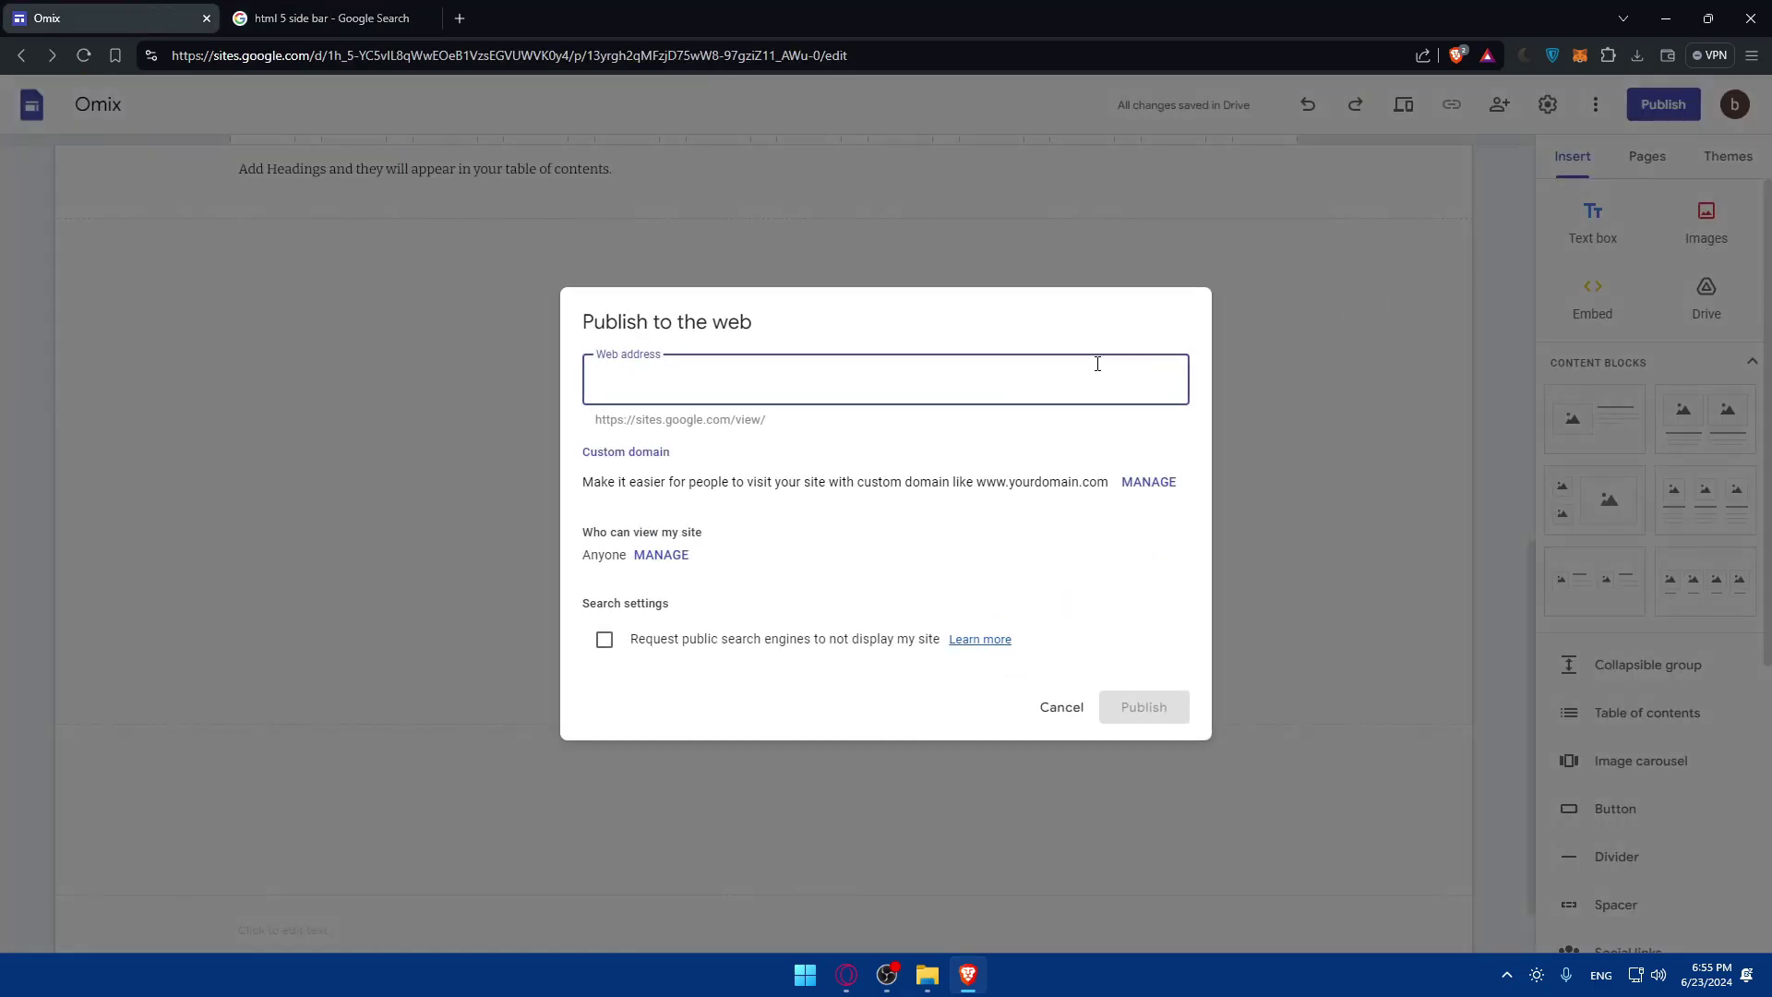
{"action": "type", "text": "tykghkfg"}
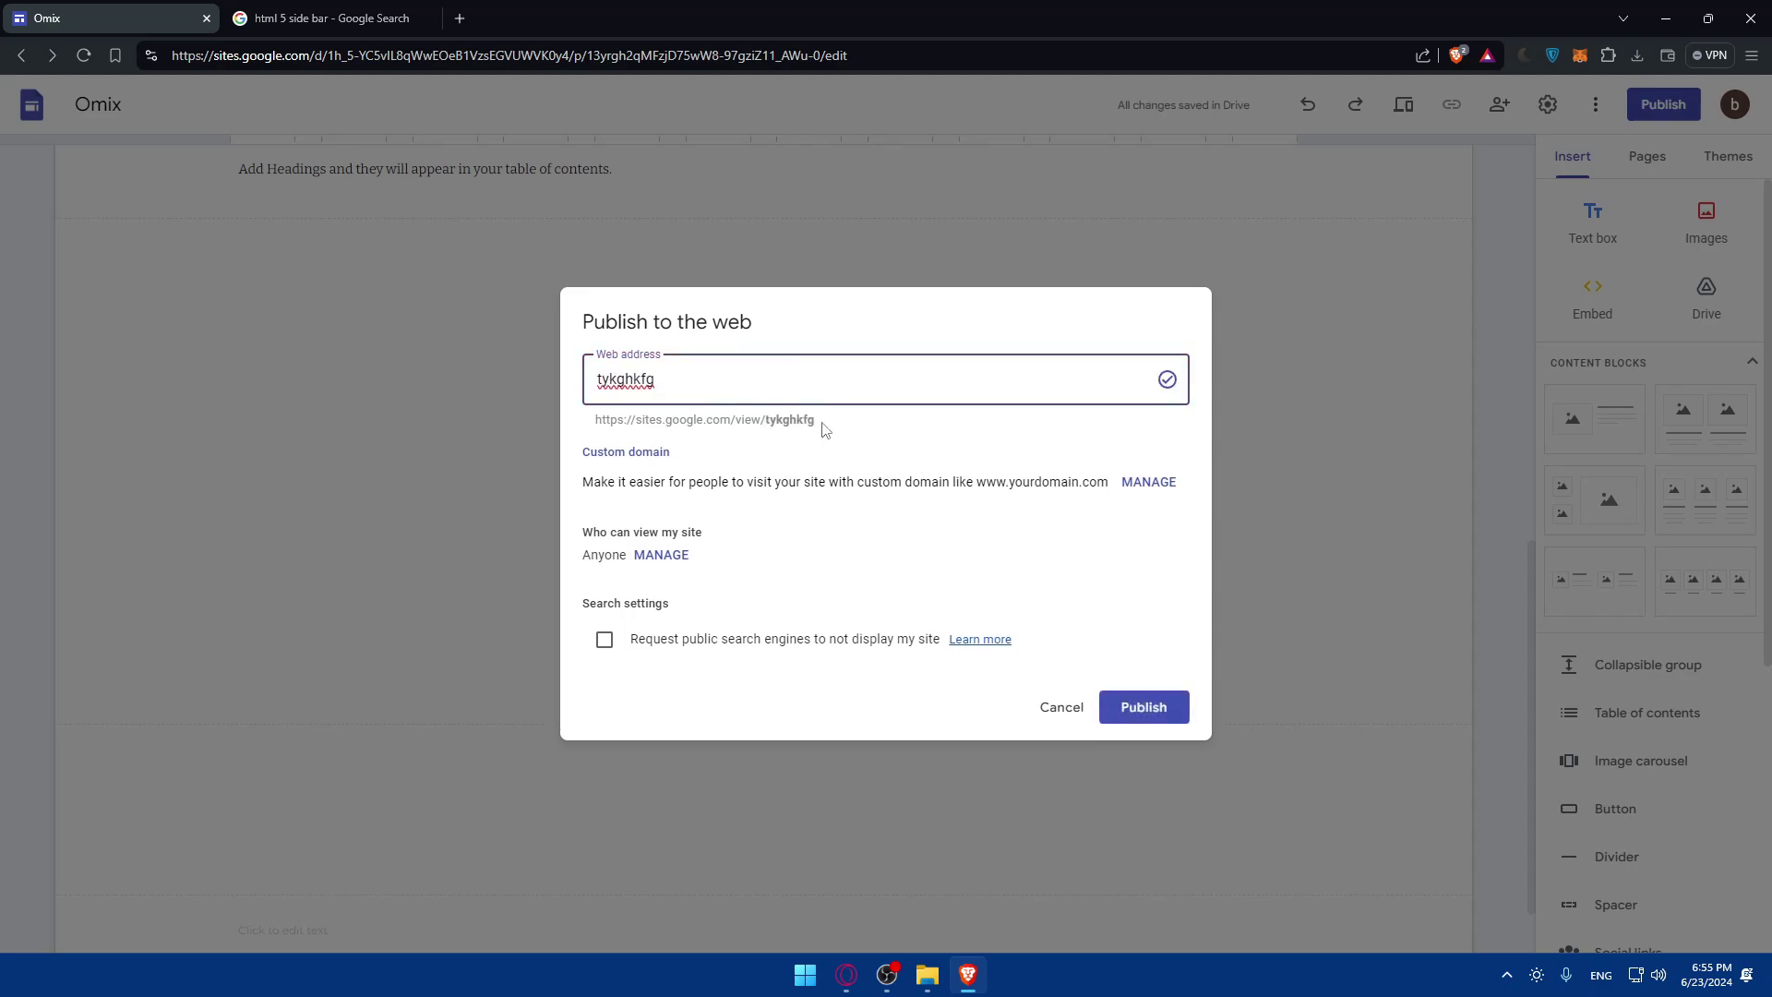
{"action": "double_click", "coordinate": [829, 430]}
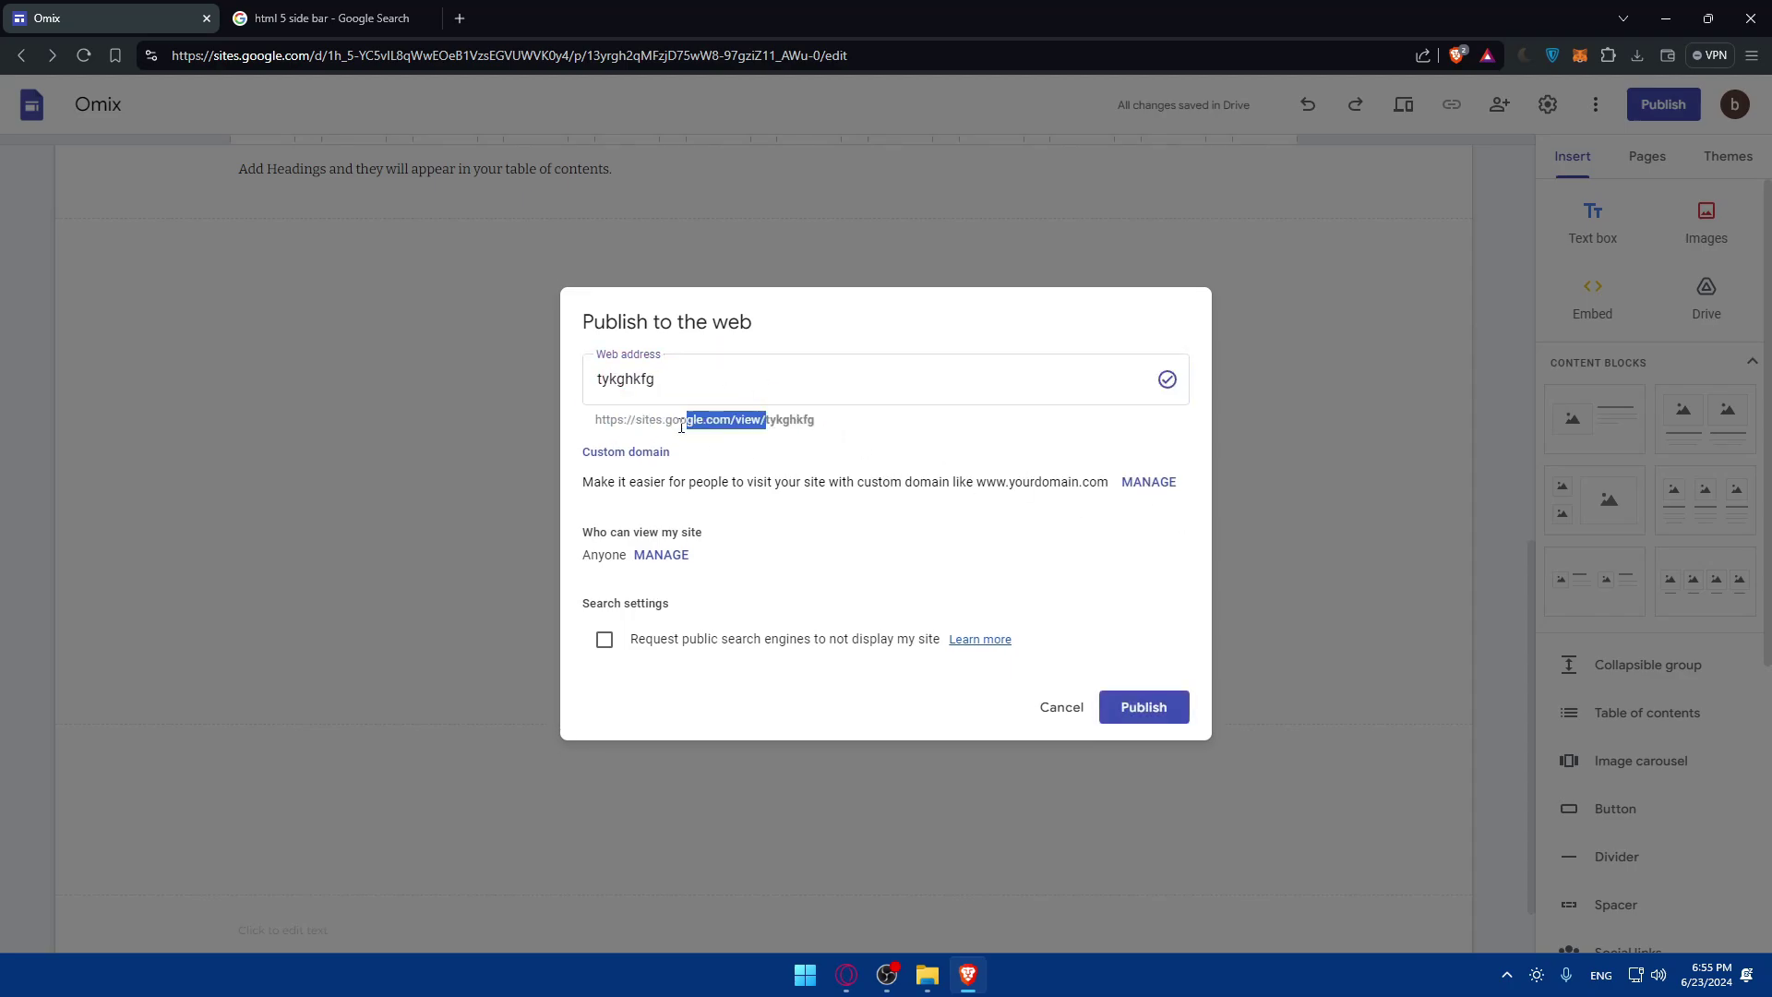
{"action": "left_click", "coordinate": [777, 420]}
{"action": "left_click", "coordinate": [1048, 708]}
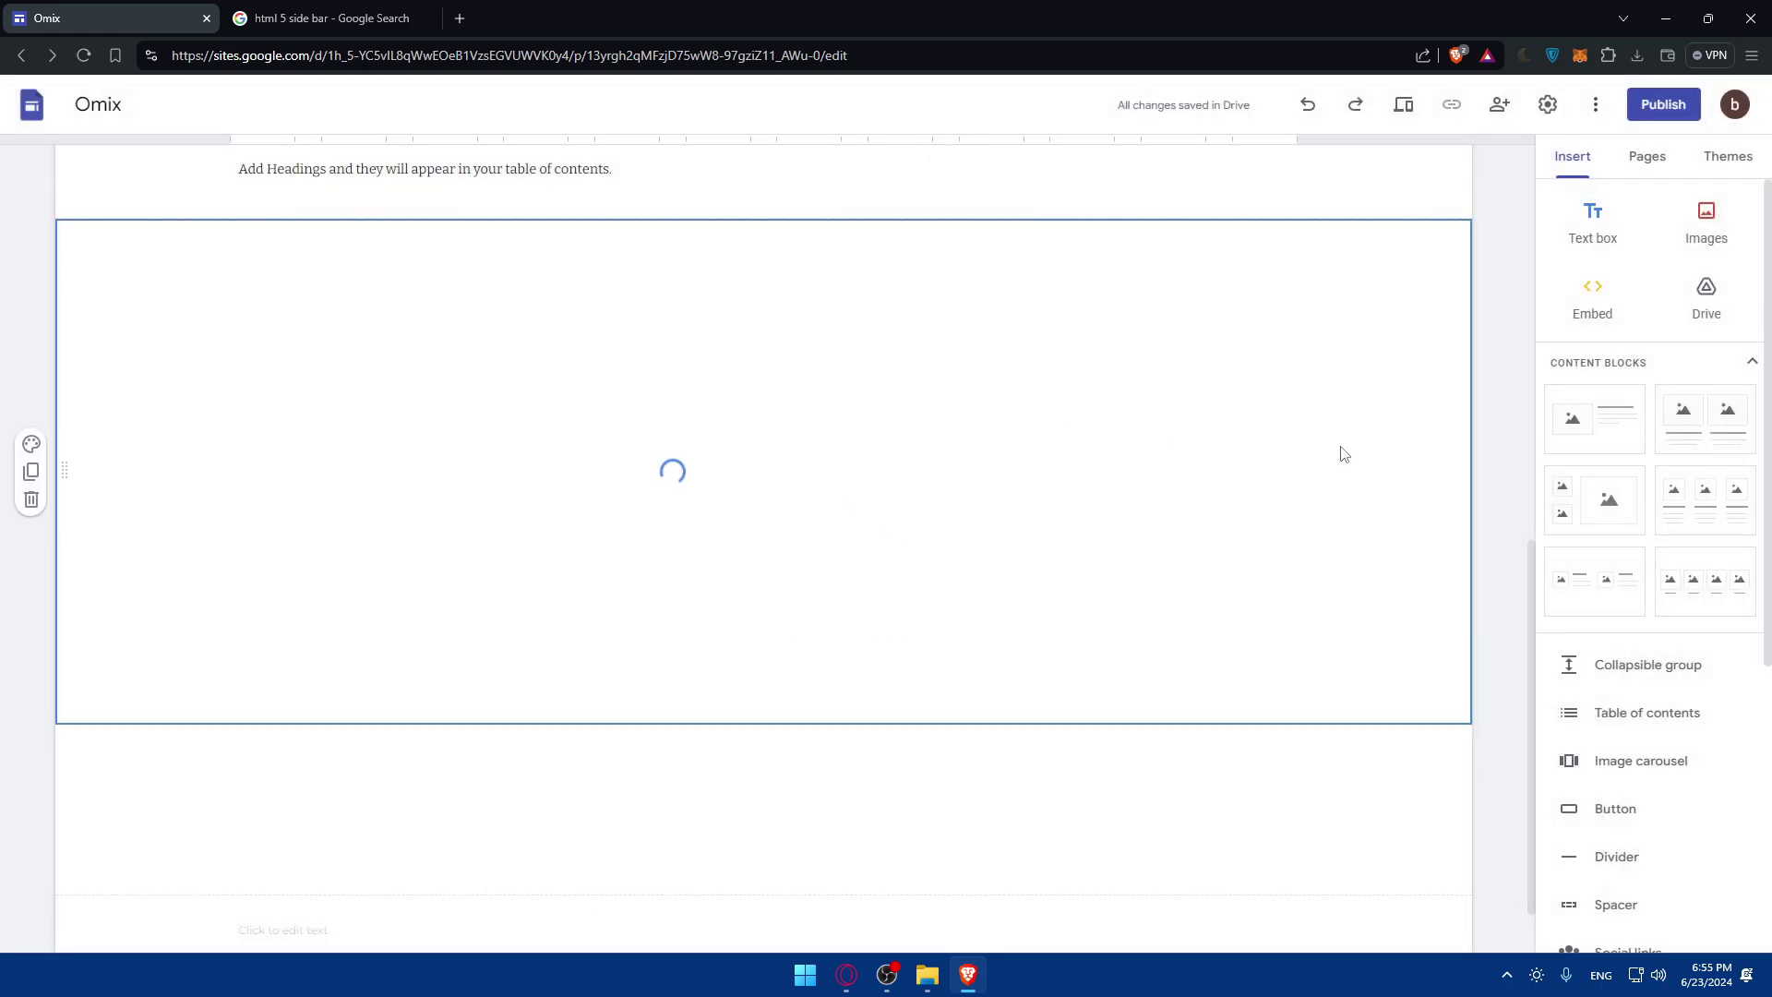